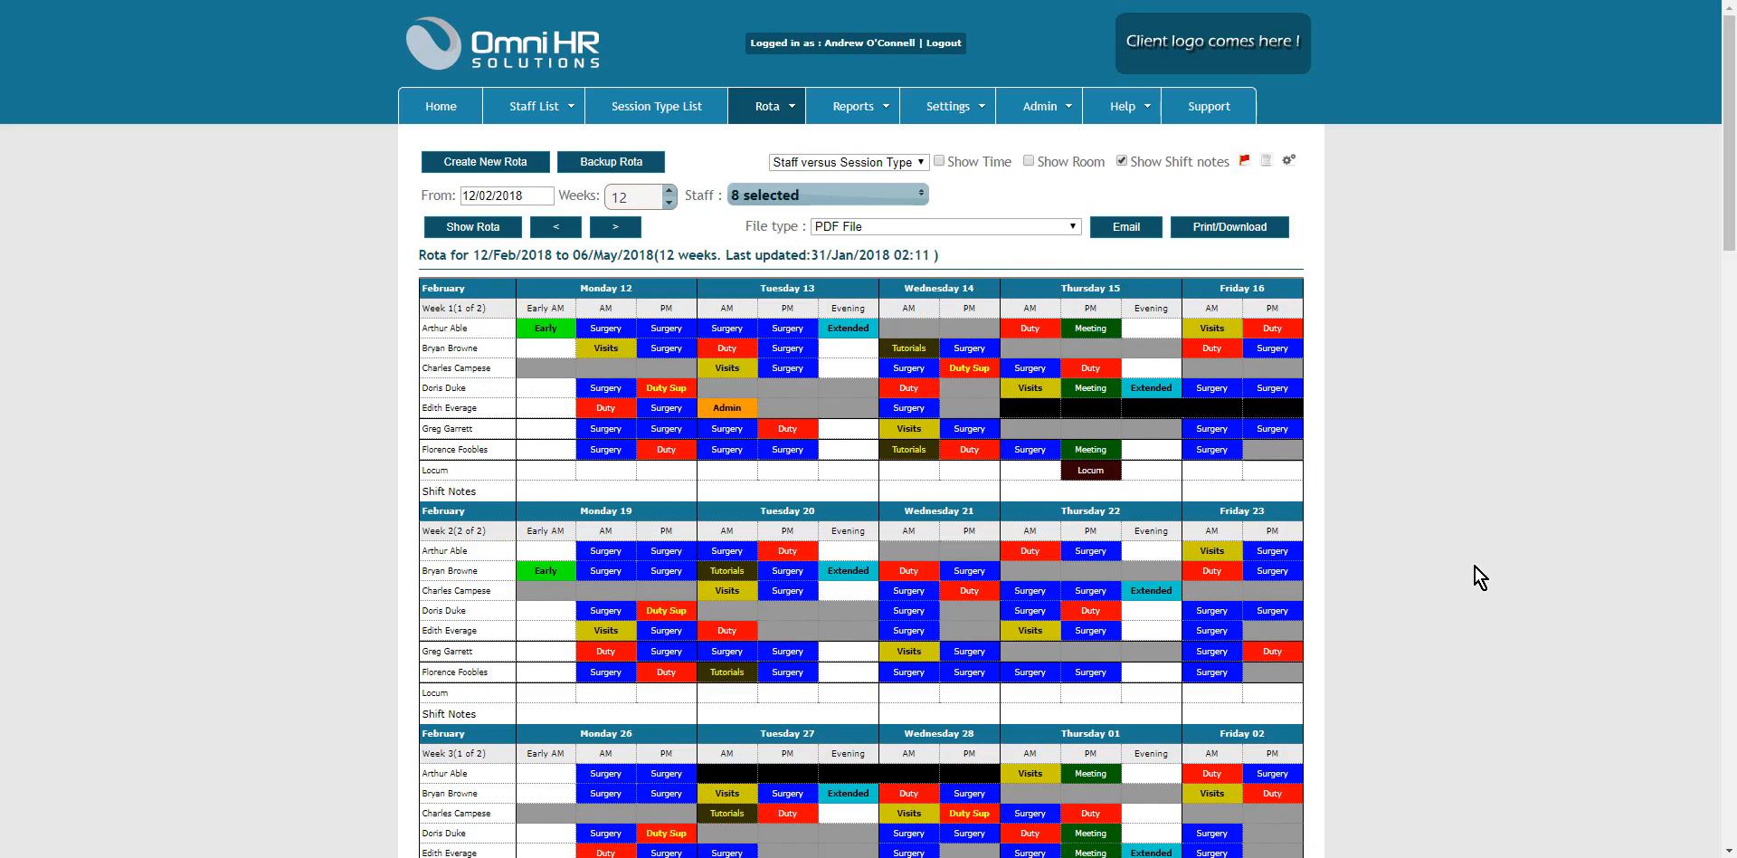
Open the first-listed partner's record from the staff list and view its display color options
left_click(541, 112)
mouse_move(541, 112)
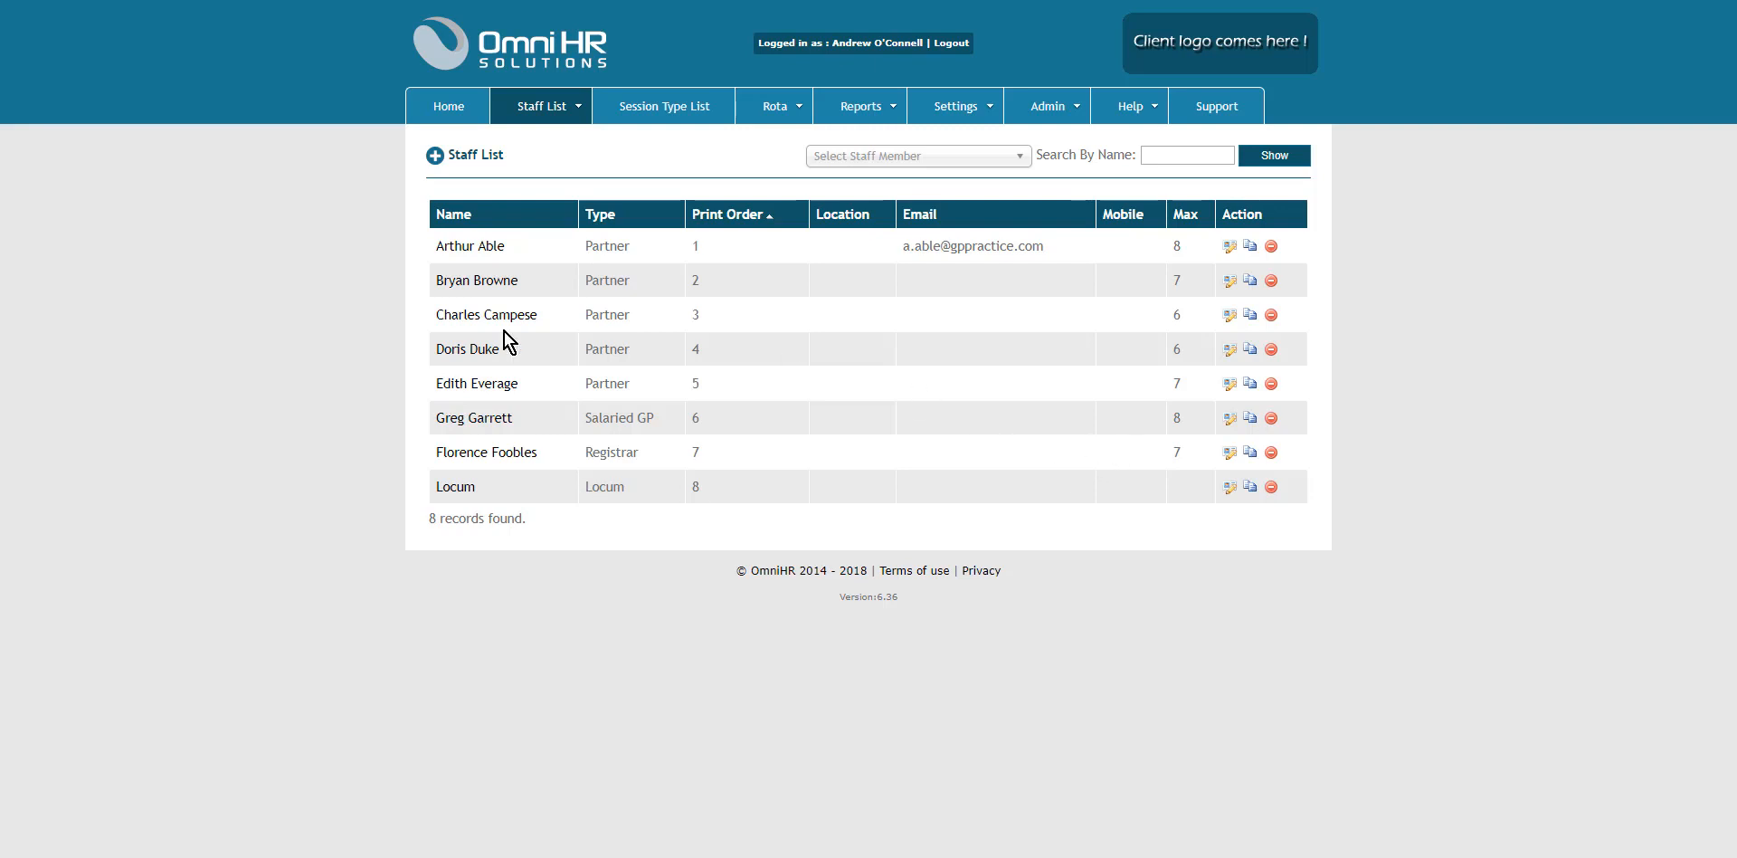
left_click(469, 246)
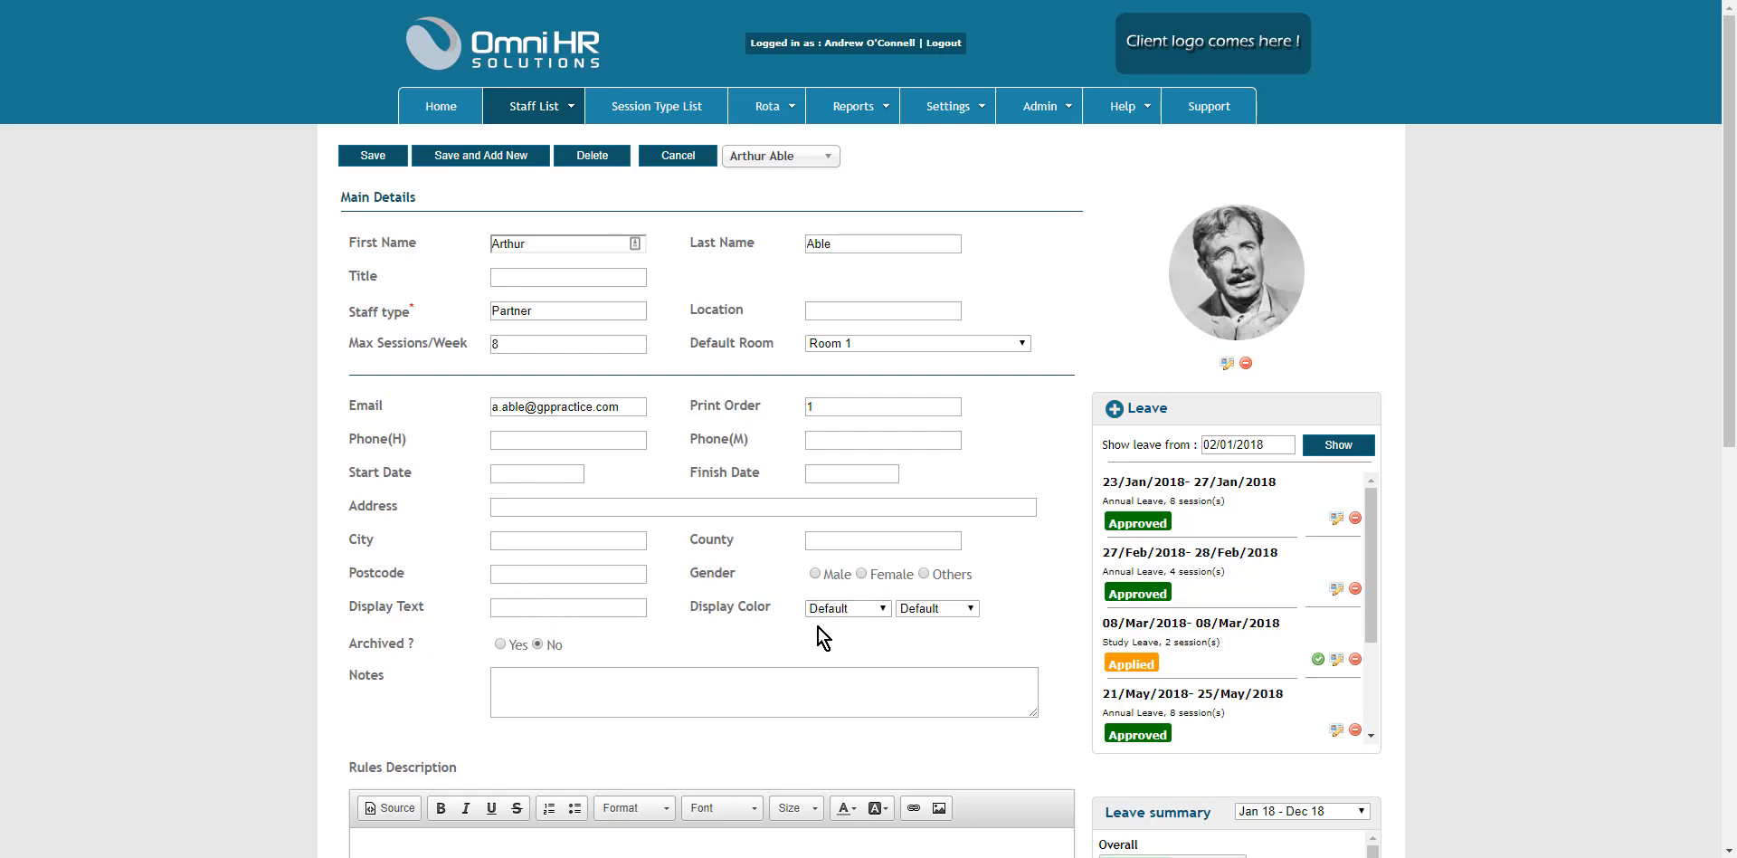
left_click(843, 608)
left_click(761, 646)
Open the 23–27 January 2018 leave entry, review its leave type and session options, and save it without changes
scroll(1420, 361, "down", 1)
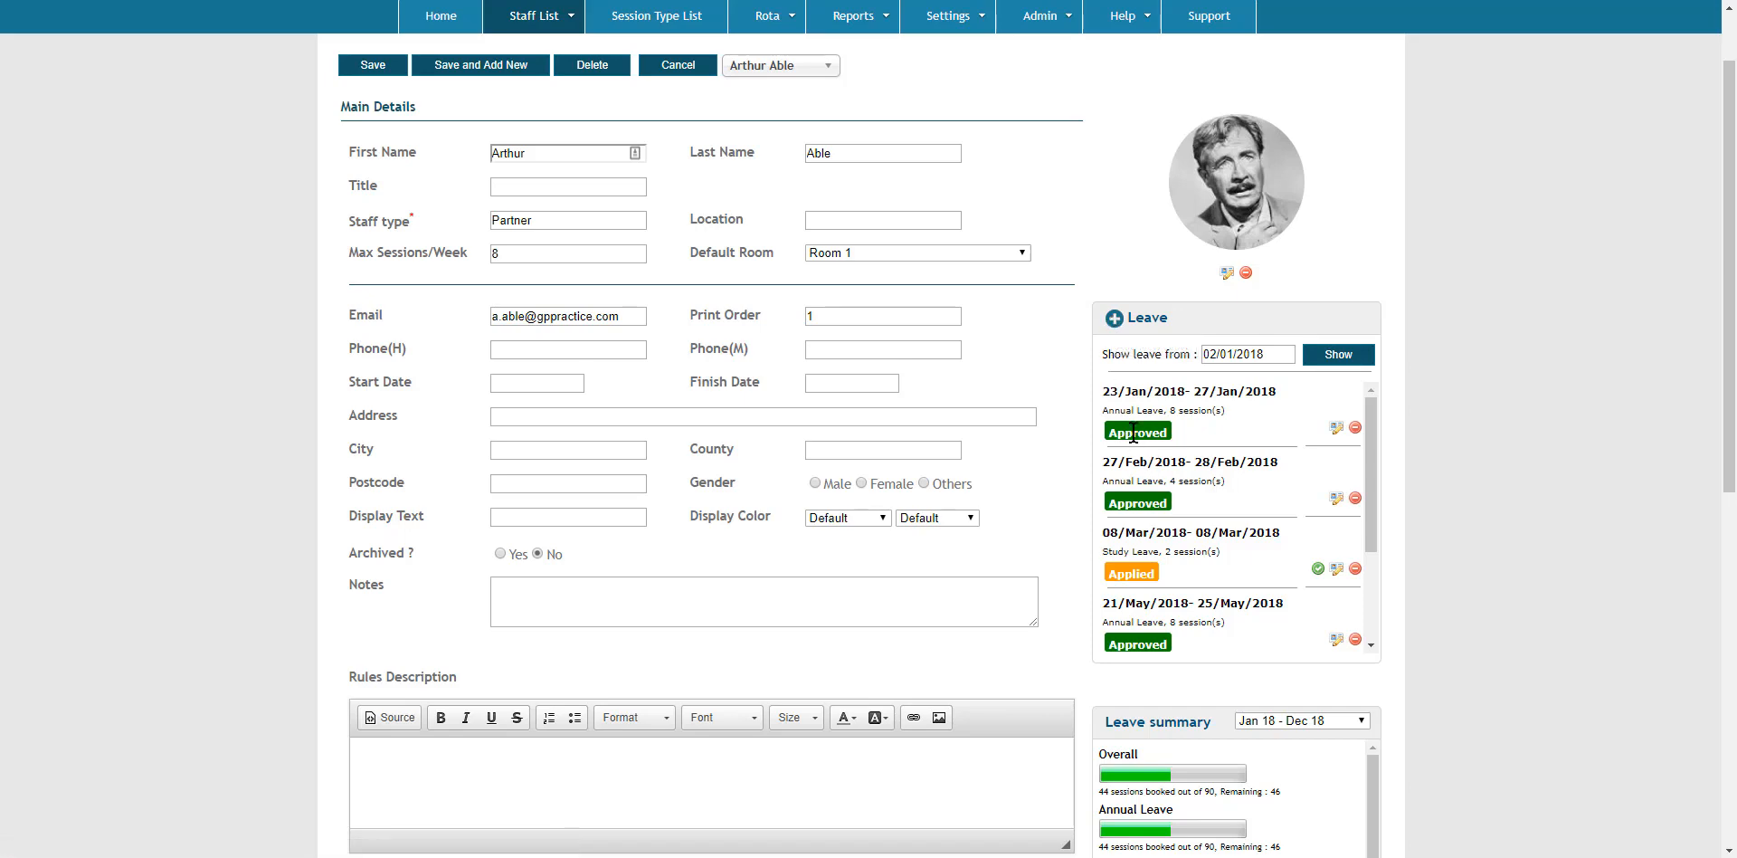
left_click(1144, 398)
left_click(1059, 416)
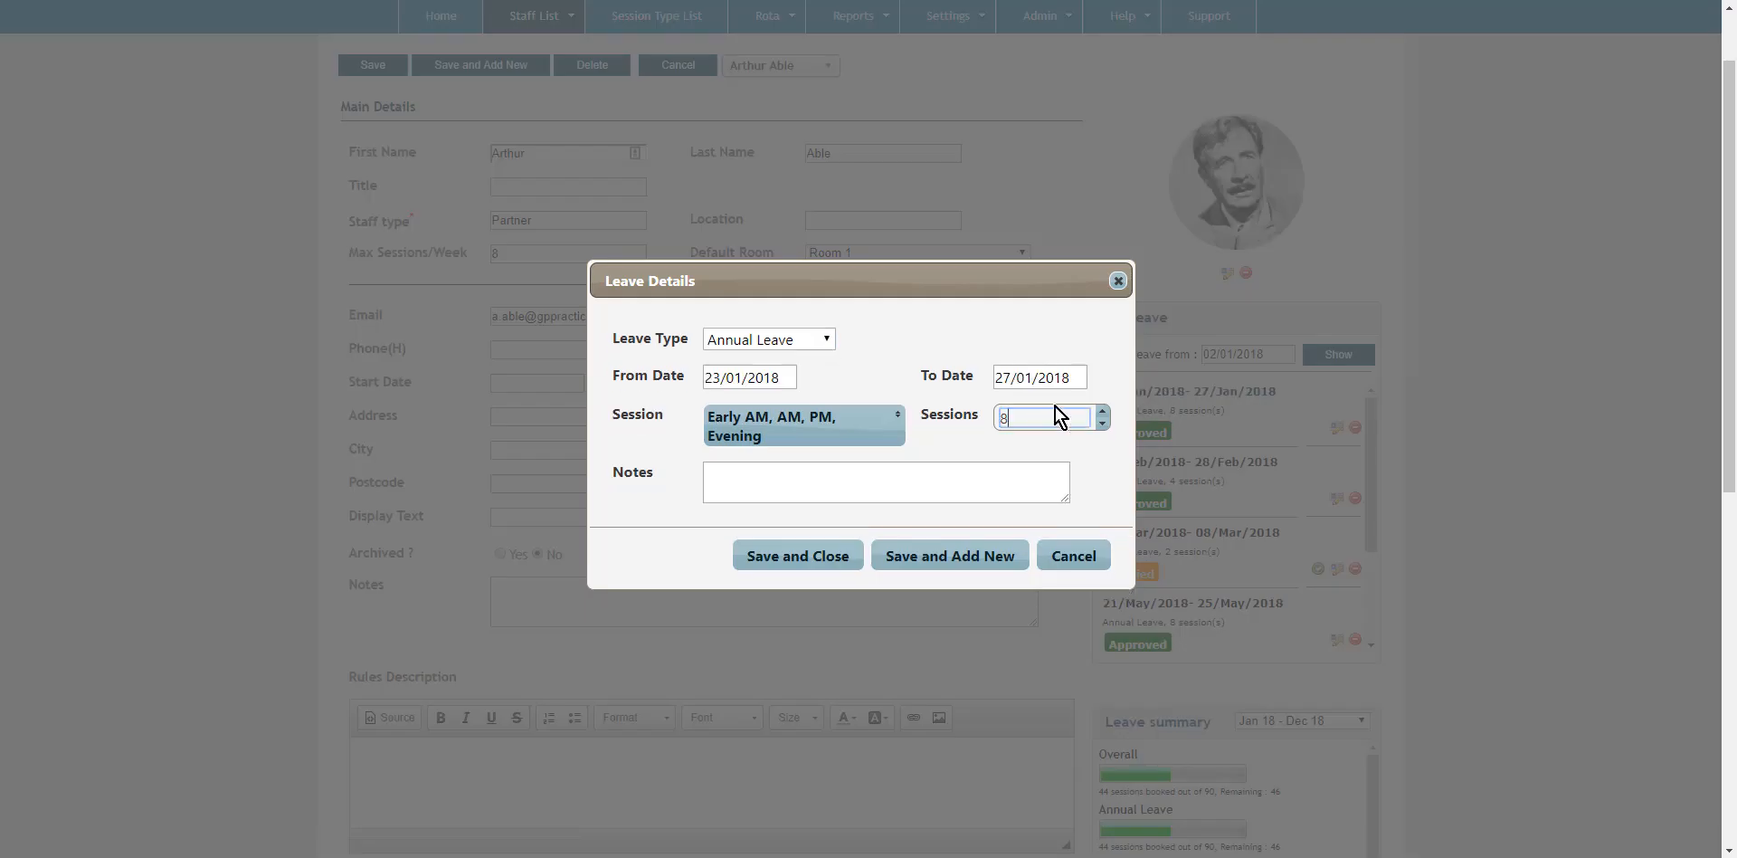
left_click(812, 347)
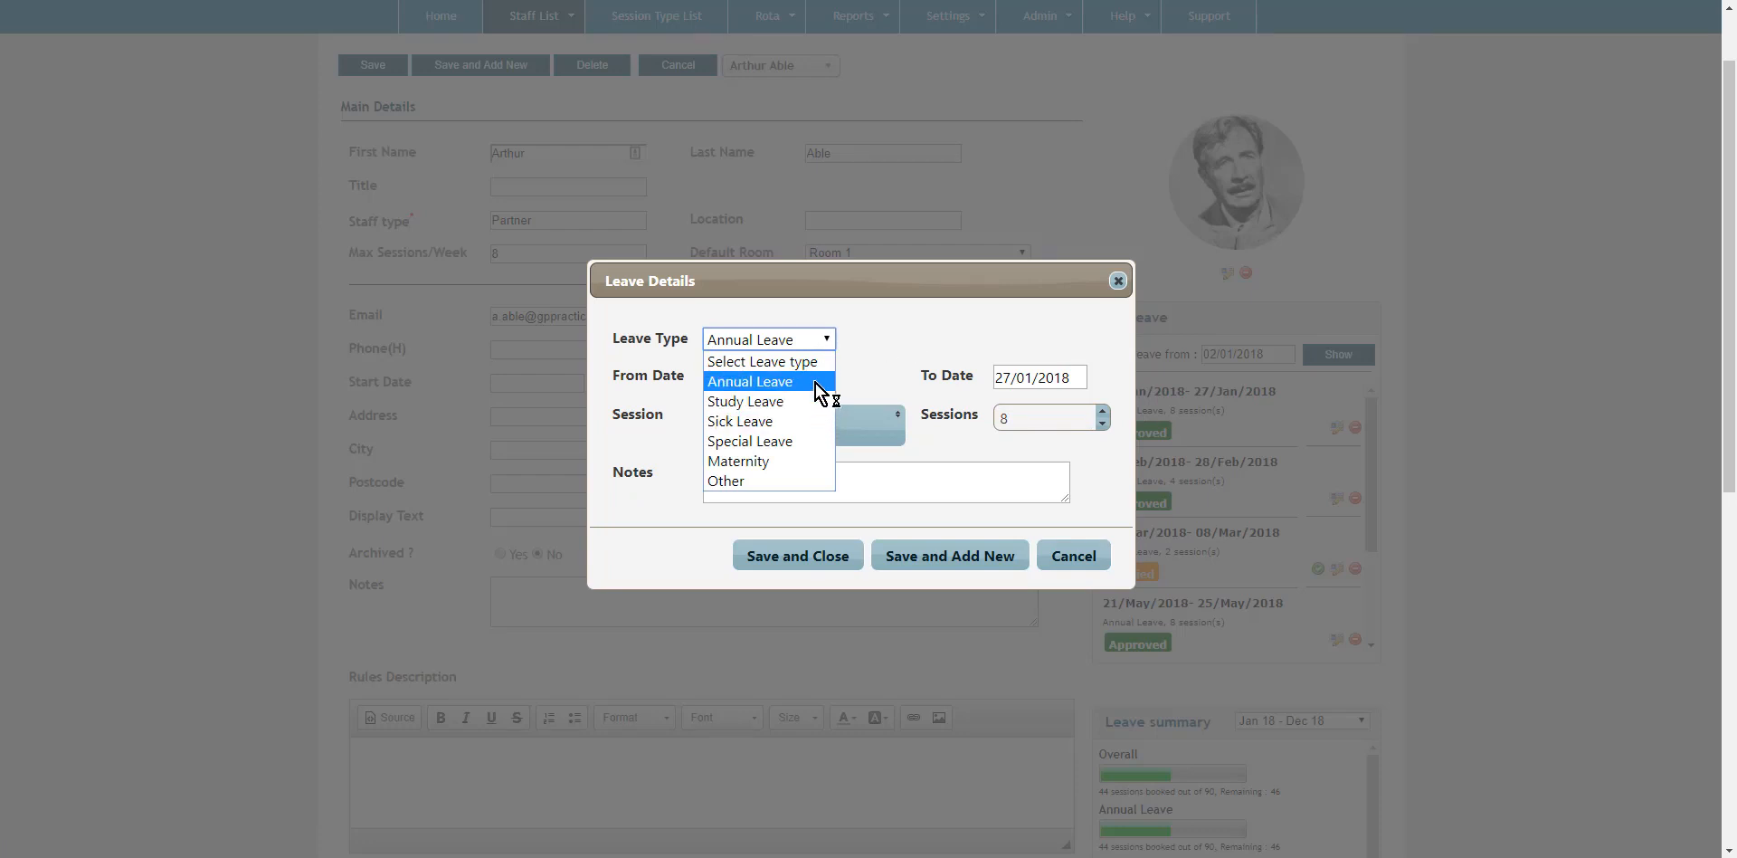
left_click(926, 295)
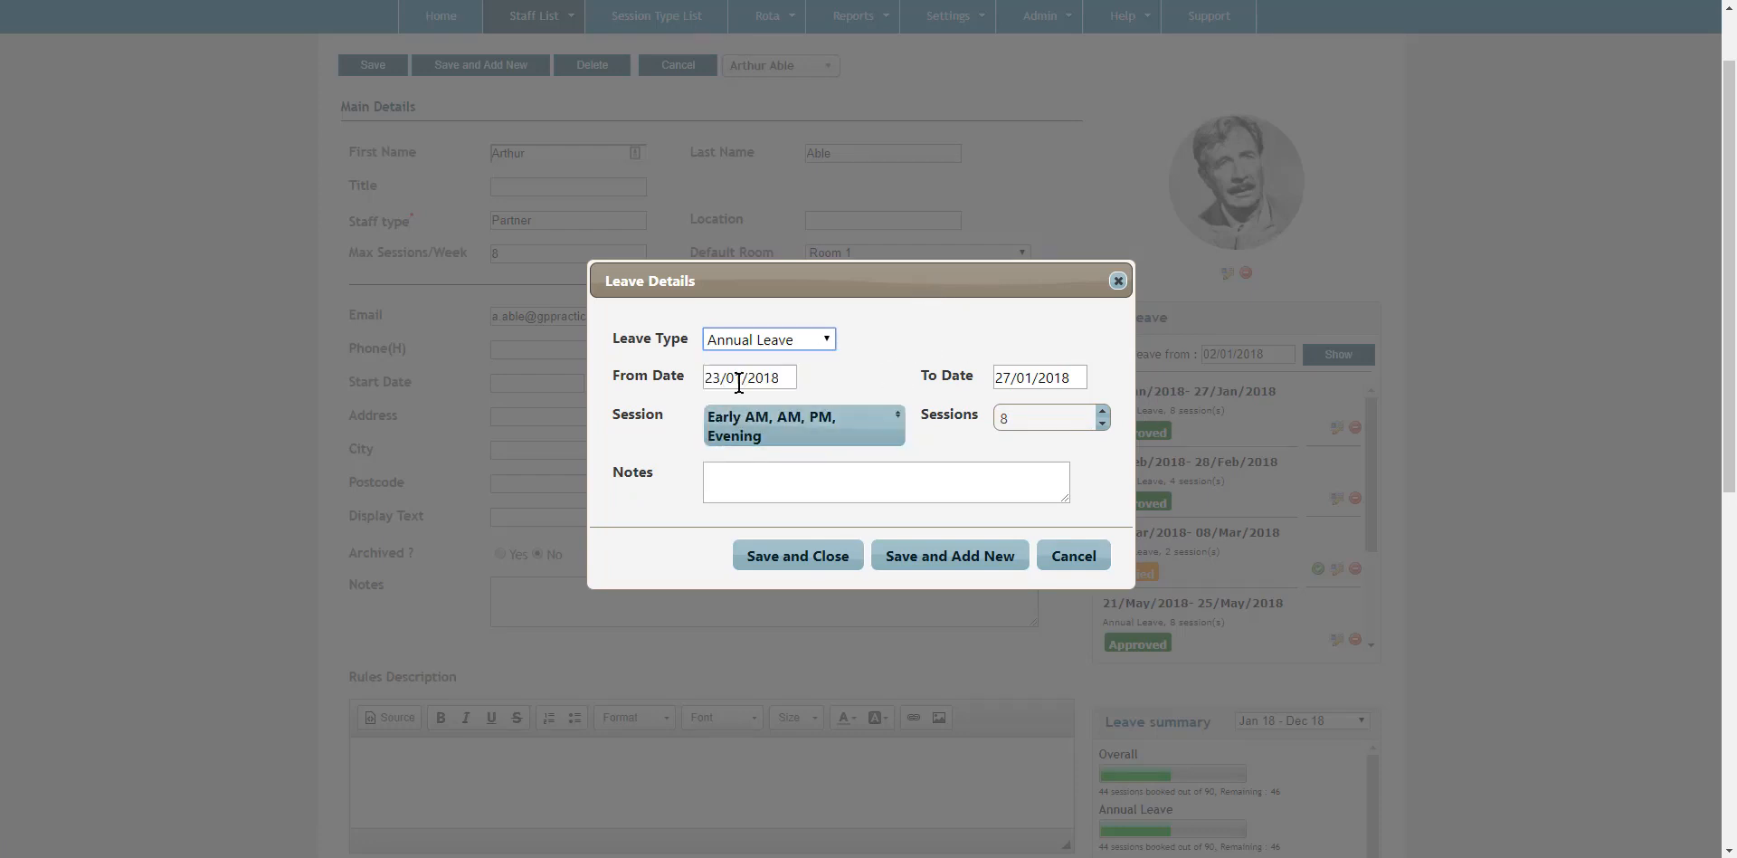
left_click(798, 429)
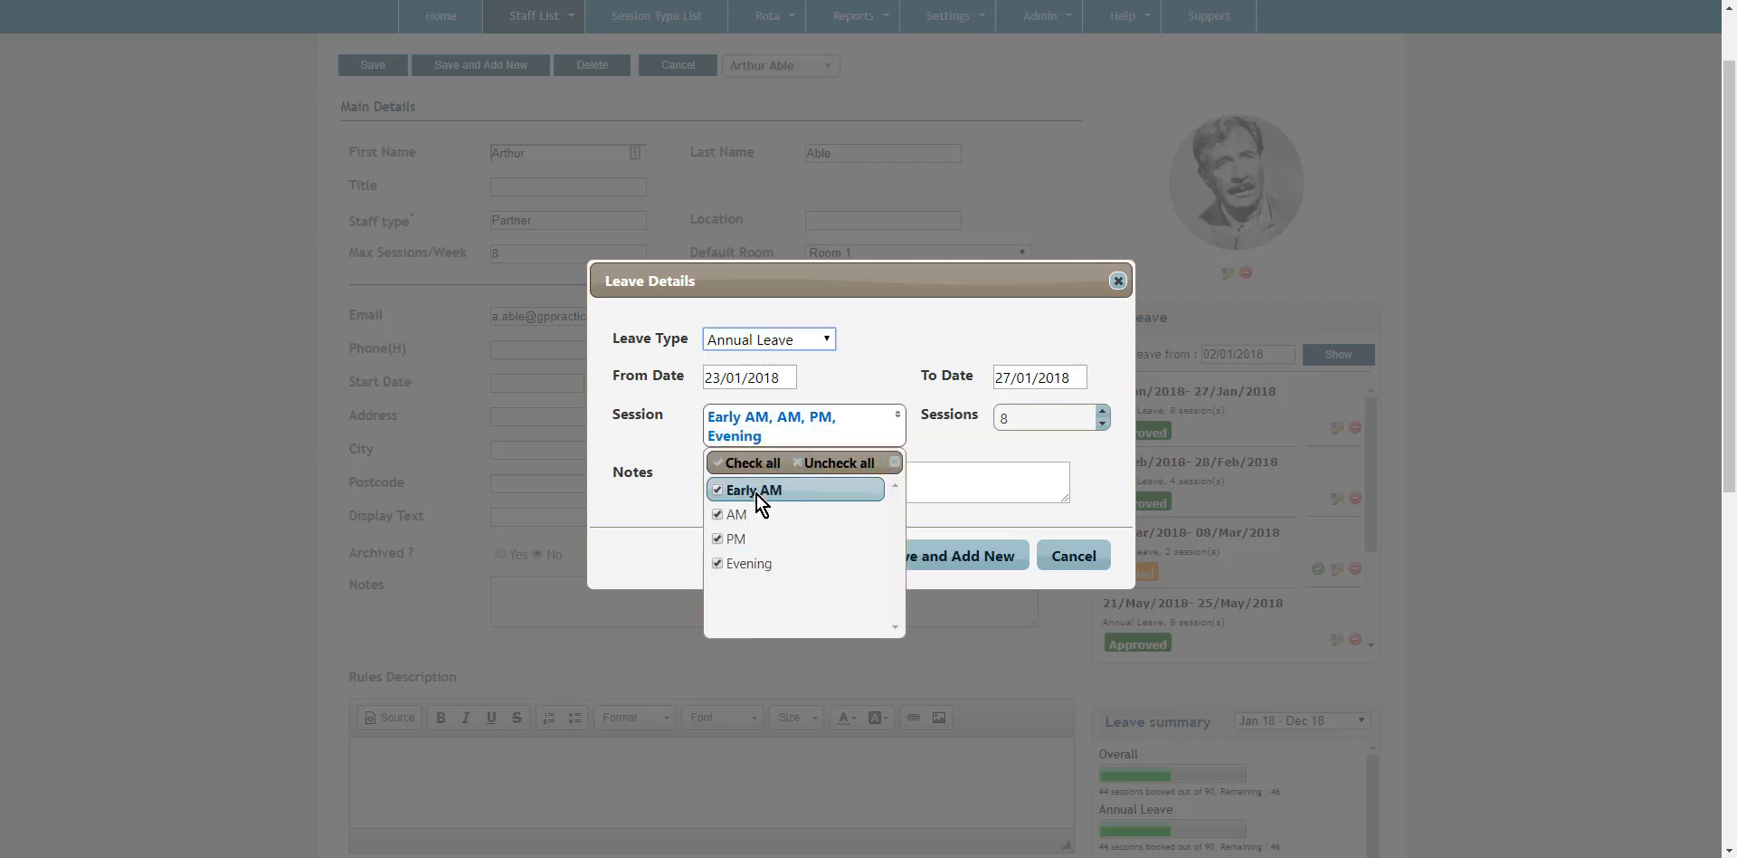
left_click(872, 378)
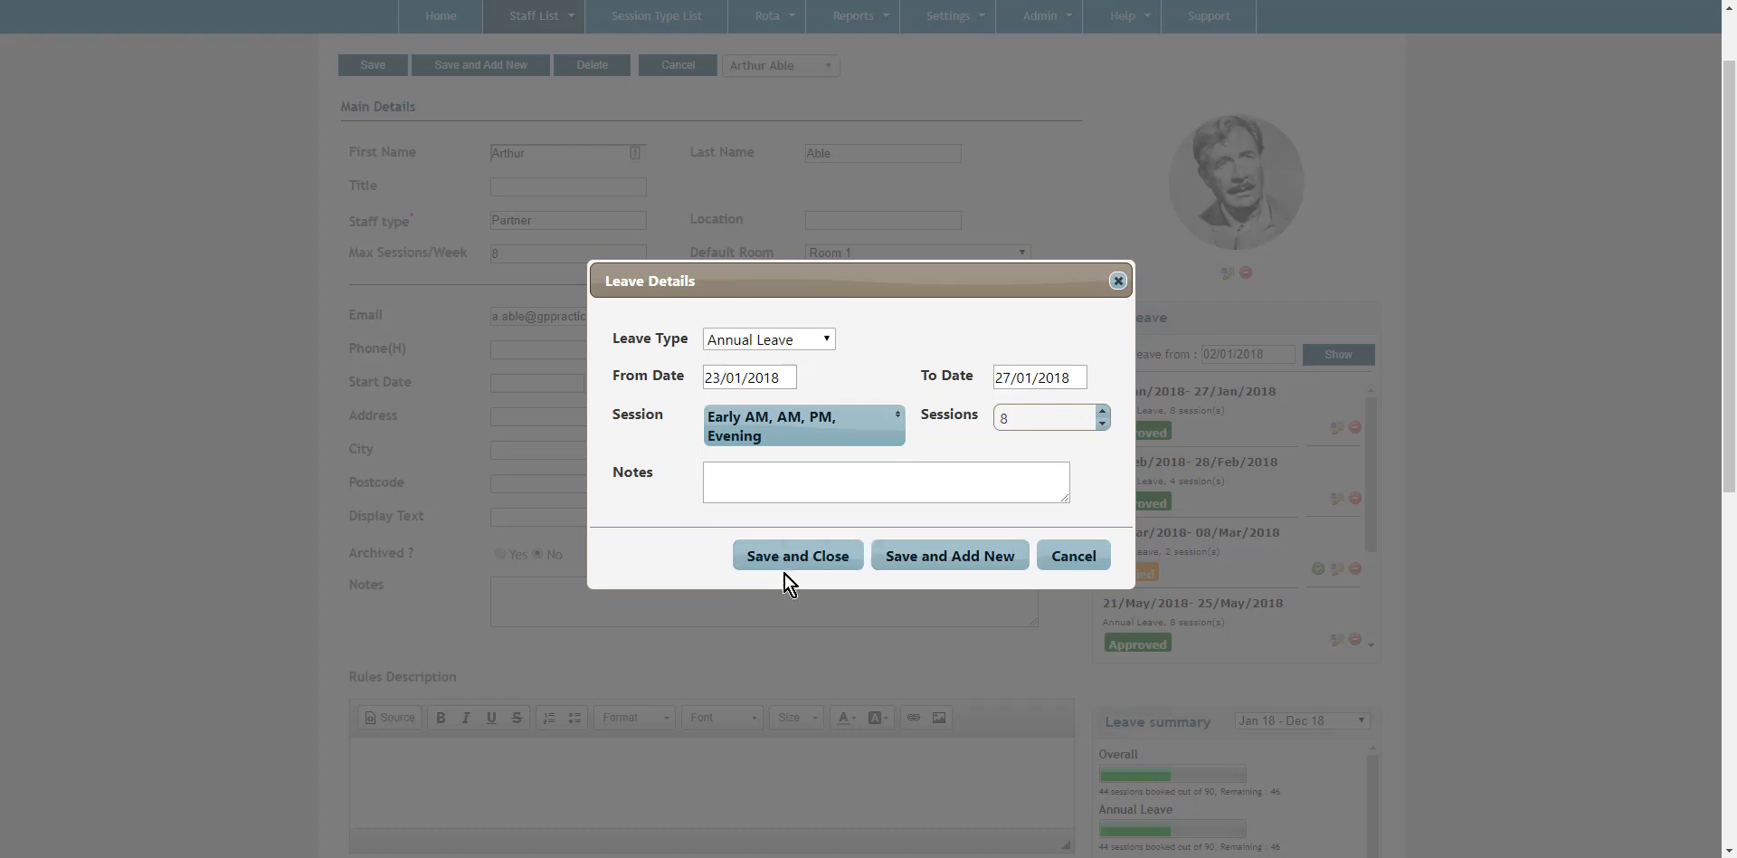
left_click(799, 555)
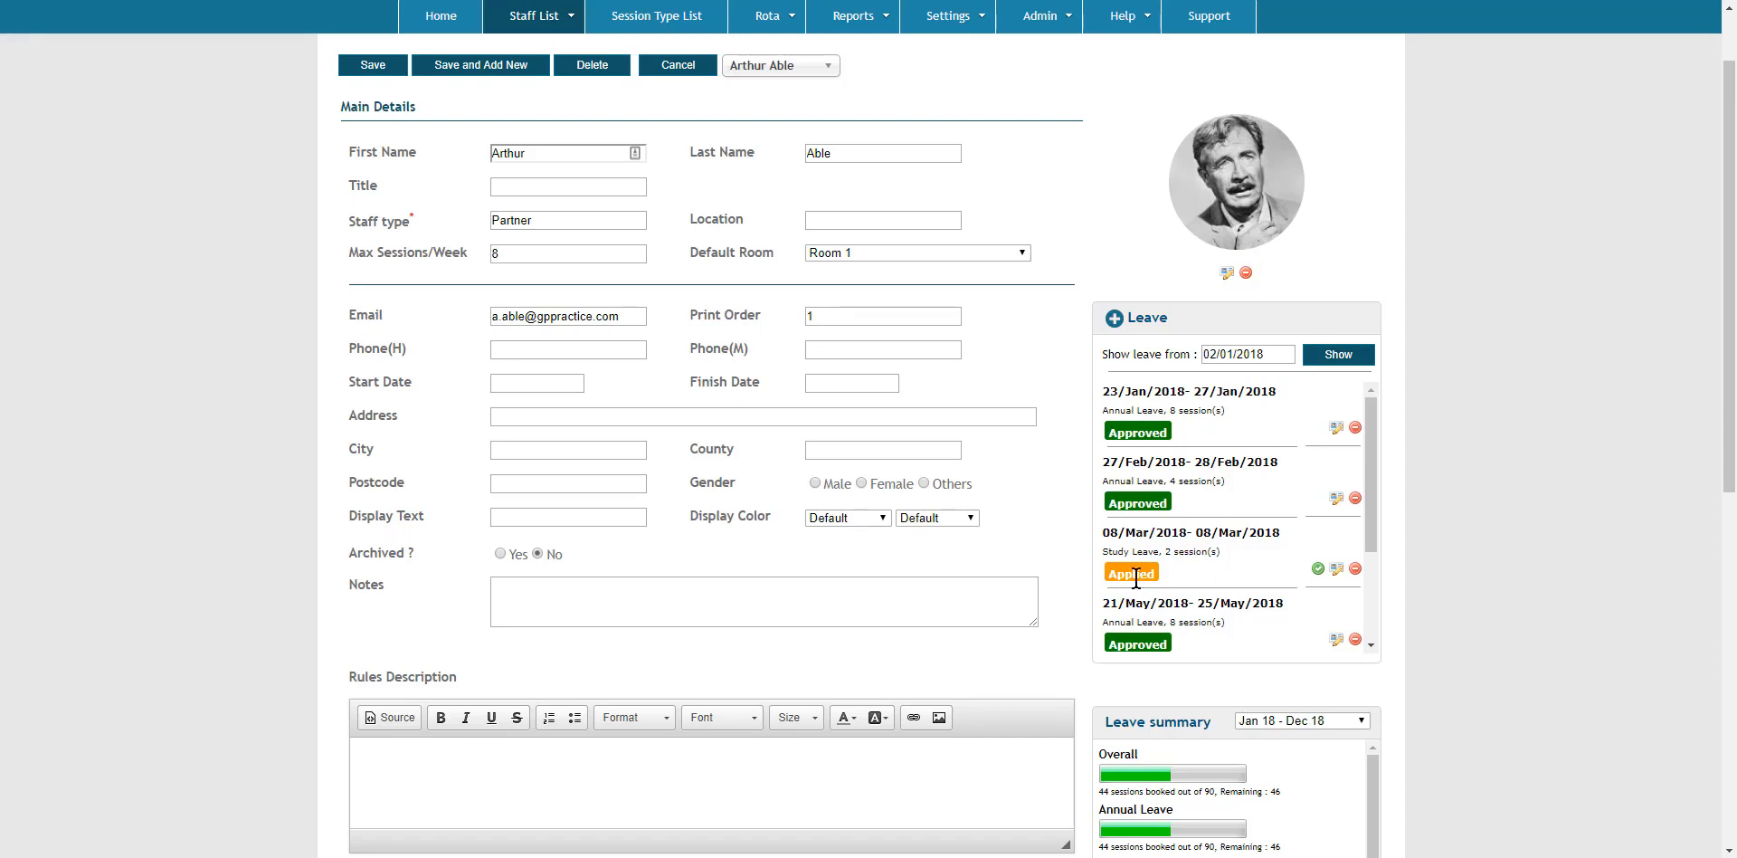
Review the staff member's remaining leave entries and the leave summary for the Jan 18 - Dec 18 accrual period
scroll(1201, 543, "down", 3)
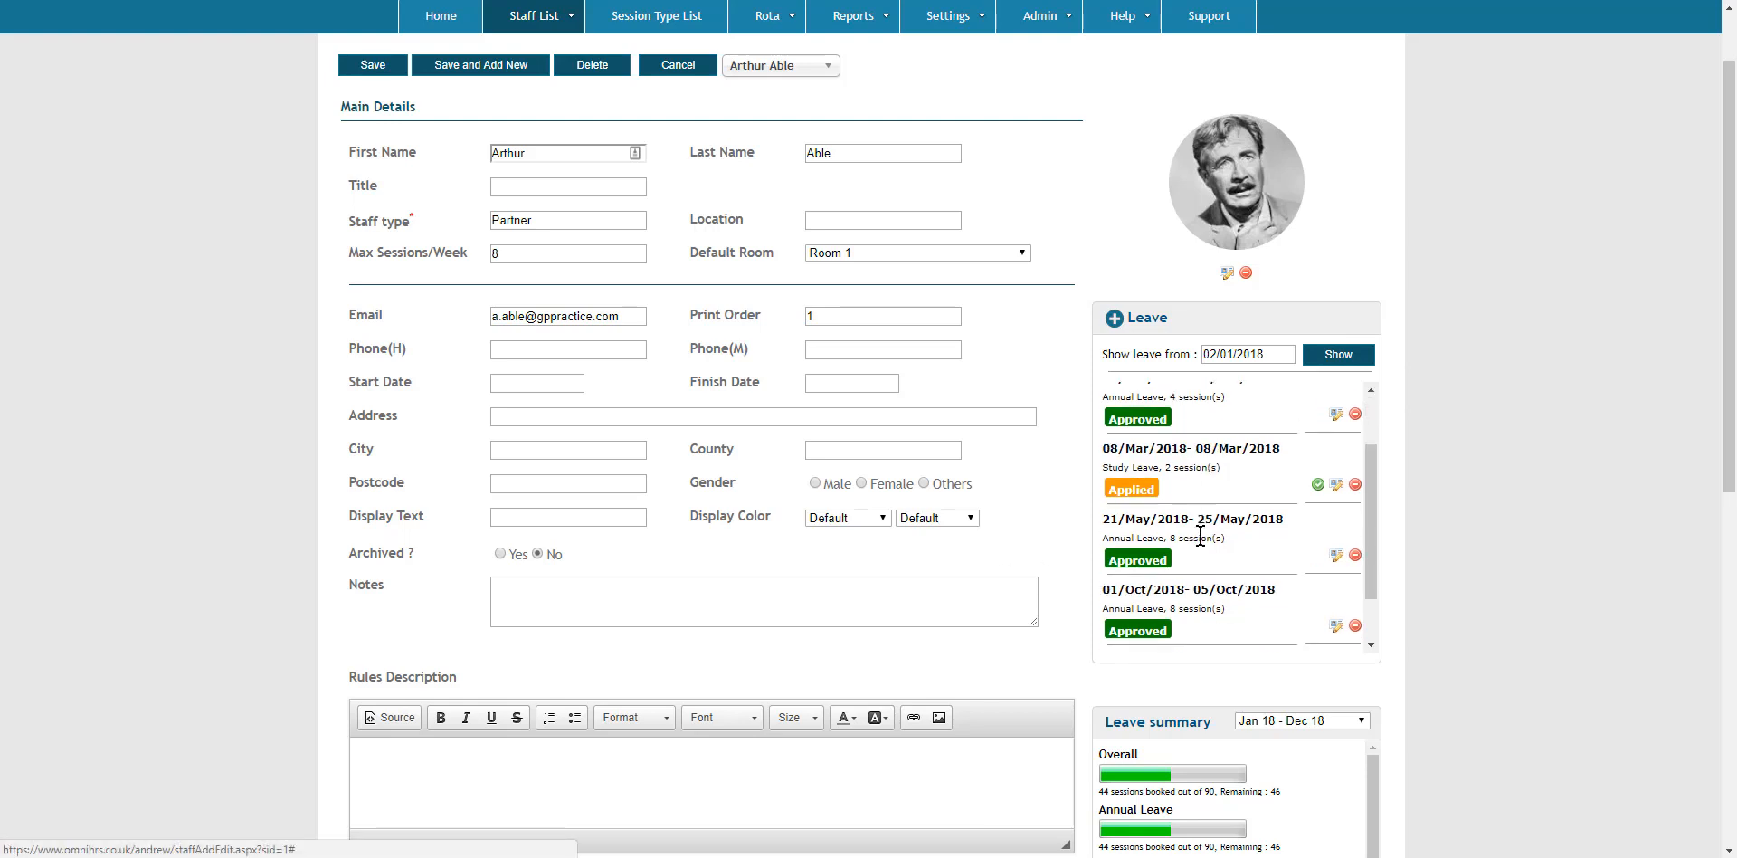
scroll(1496, 525, "down", 2)
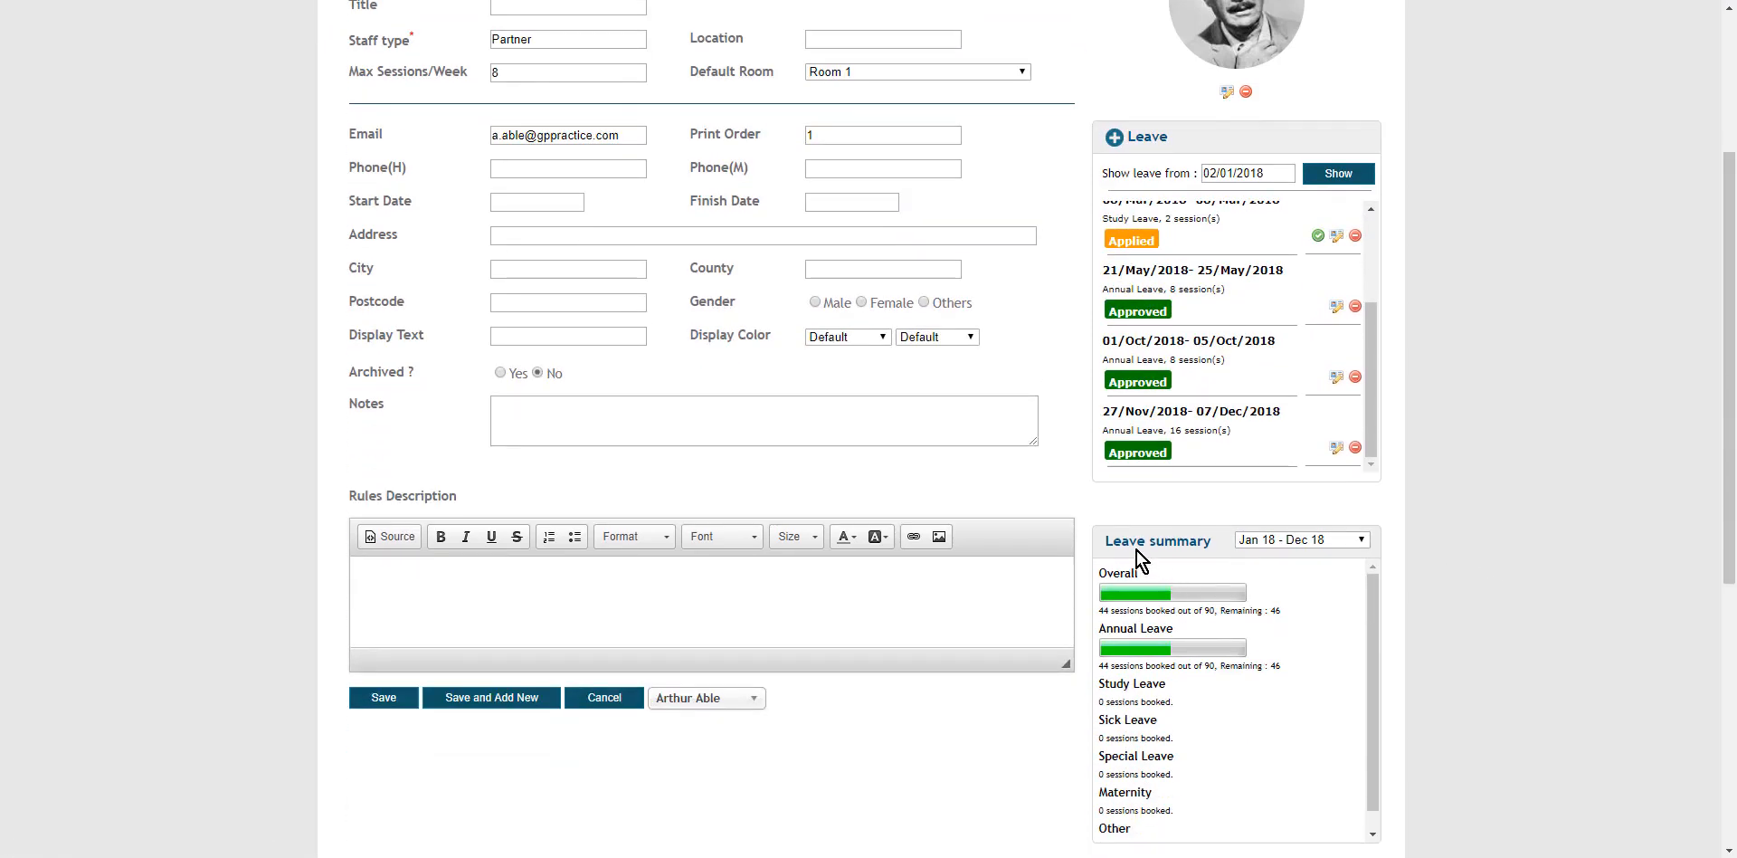
left_click(1273, 540)
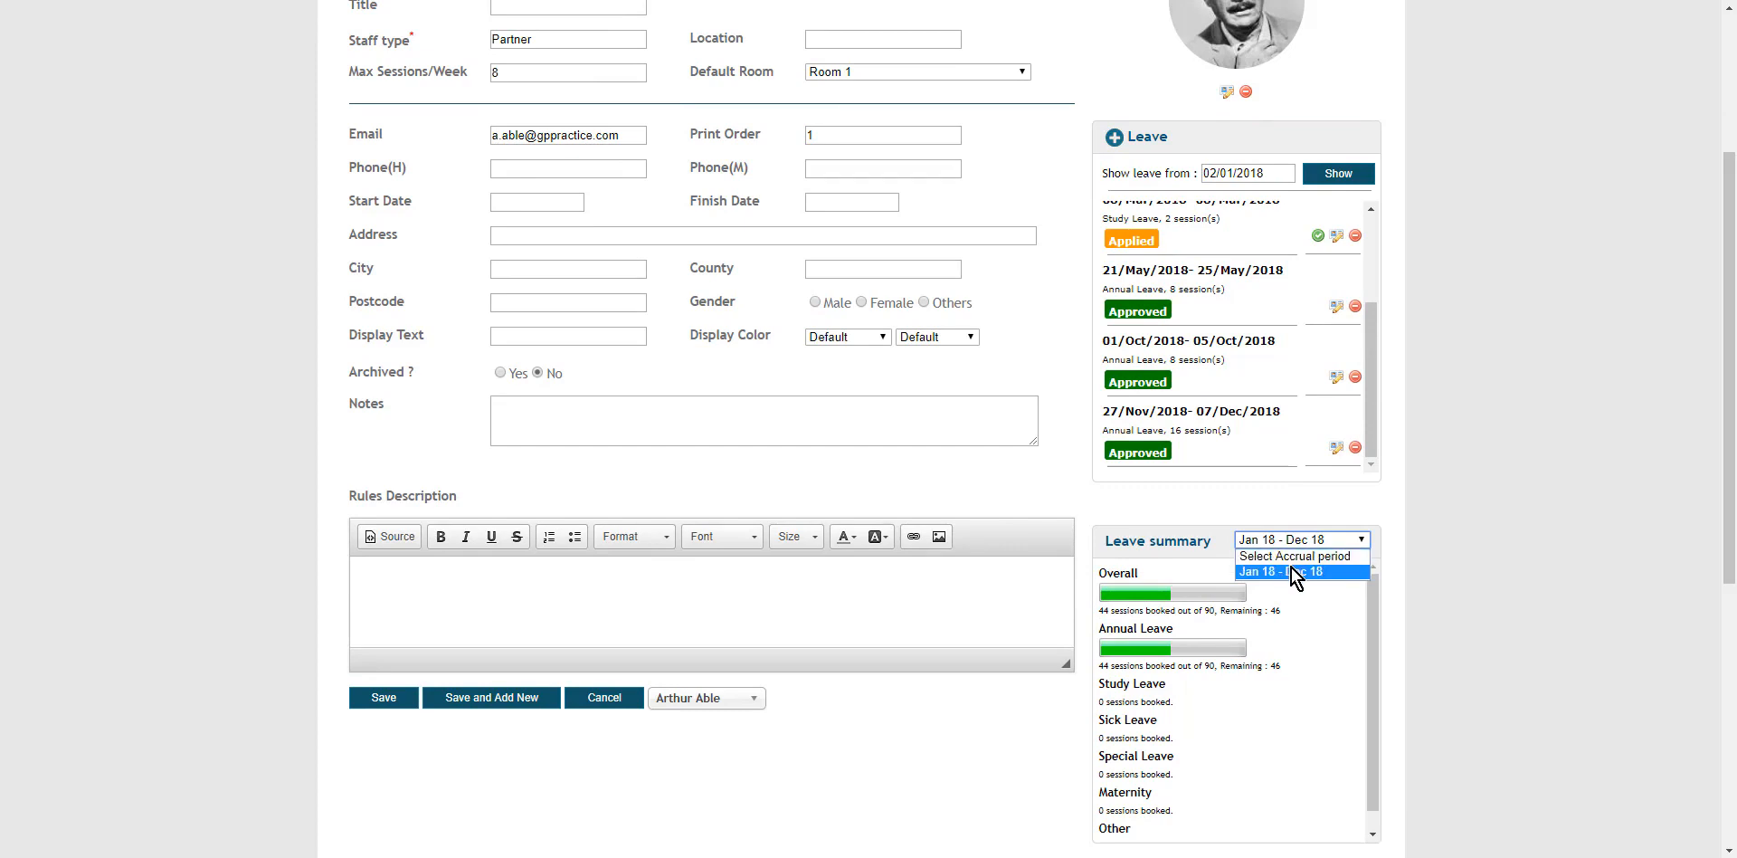
left_click(1290, 570)
scroll(1265, 646, "down", 1)
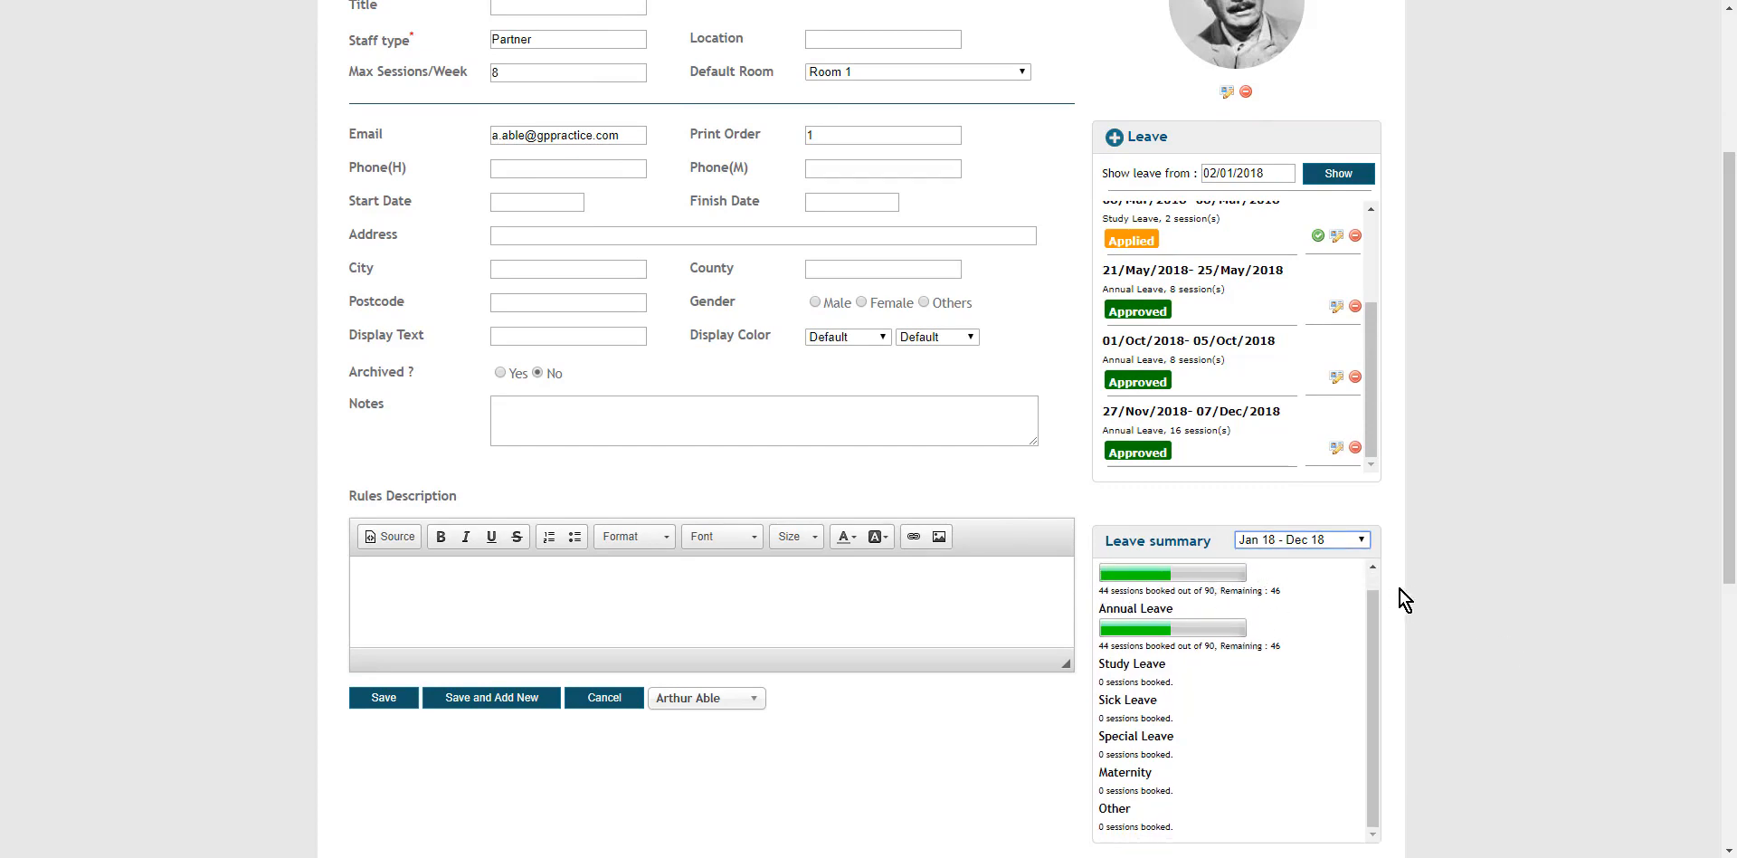
scroll(1318, 651, "up", 3)
scroll(1500, 588, "down", 2)
scroll(1500, 588, "down", 2)
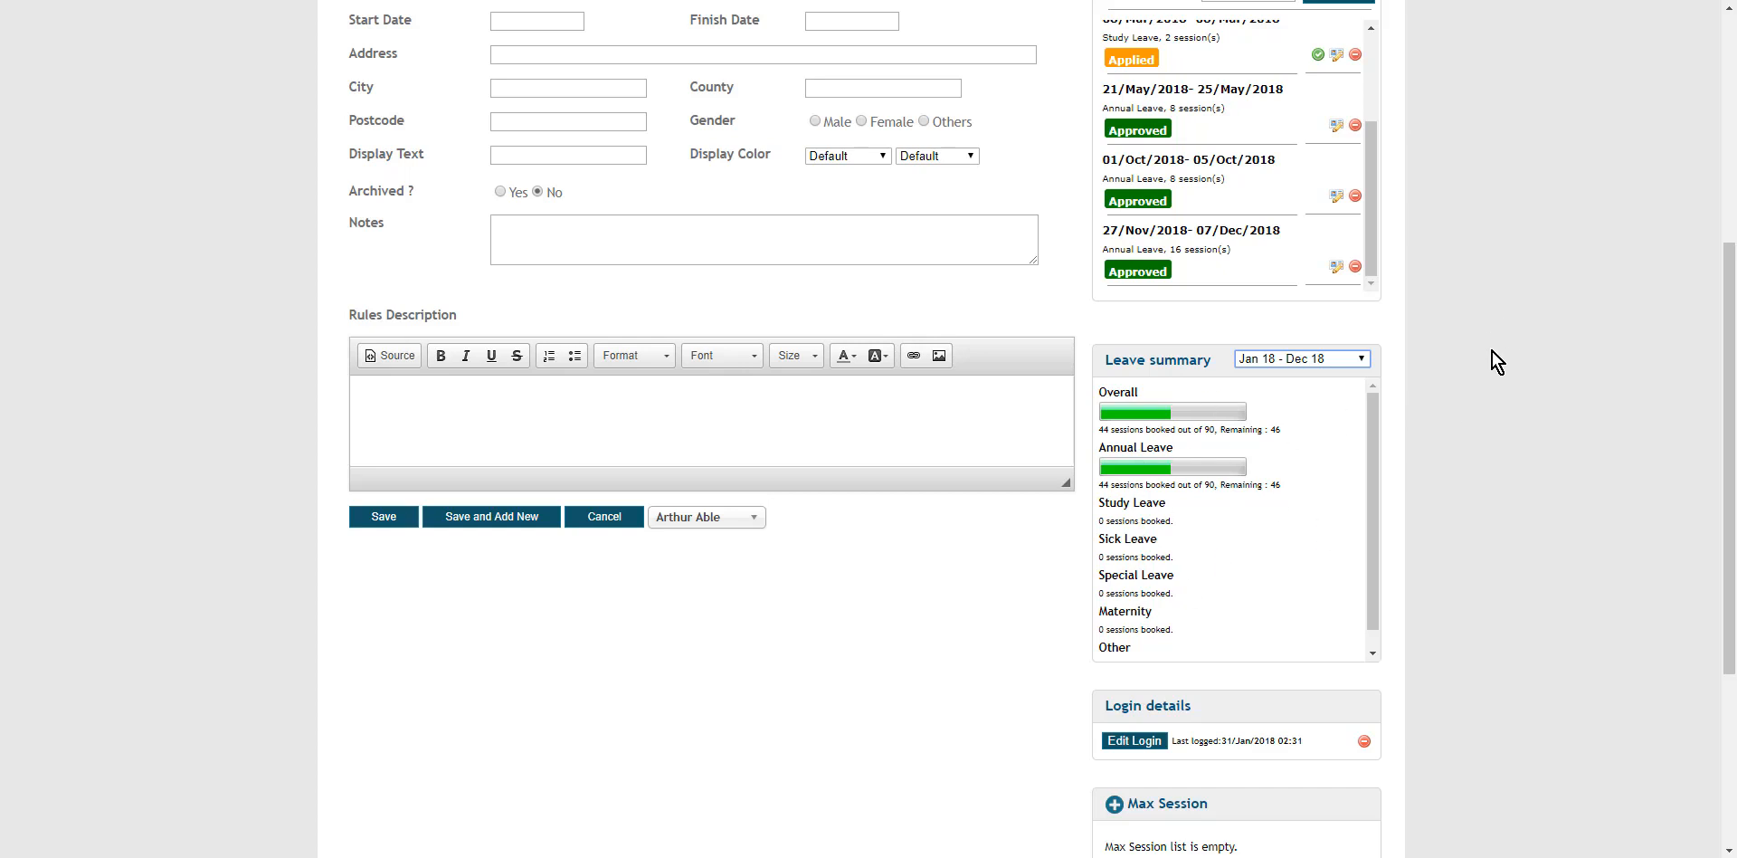
Examine the staff member's login details, maximum sessions, fixed rules and staff availability rules
scroll(1360, 452, "down", 3)
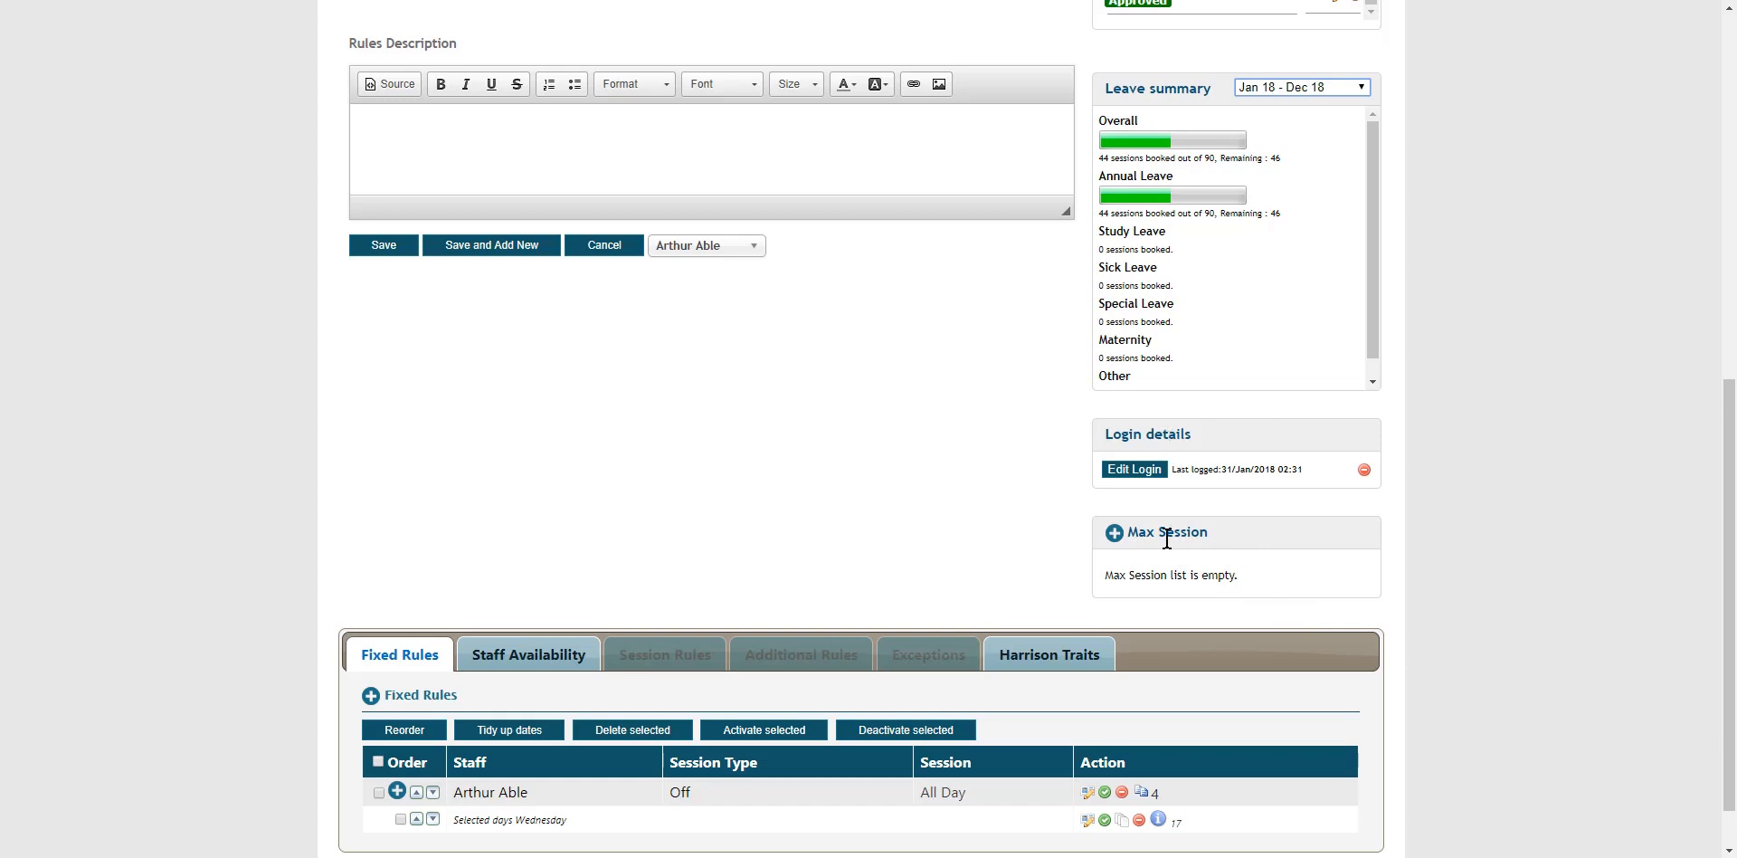
scroll(1051, 539, "down", 1)
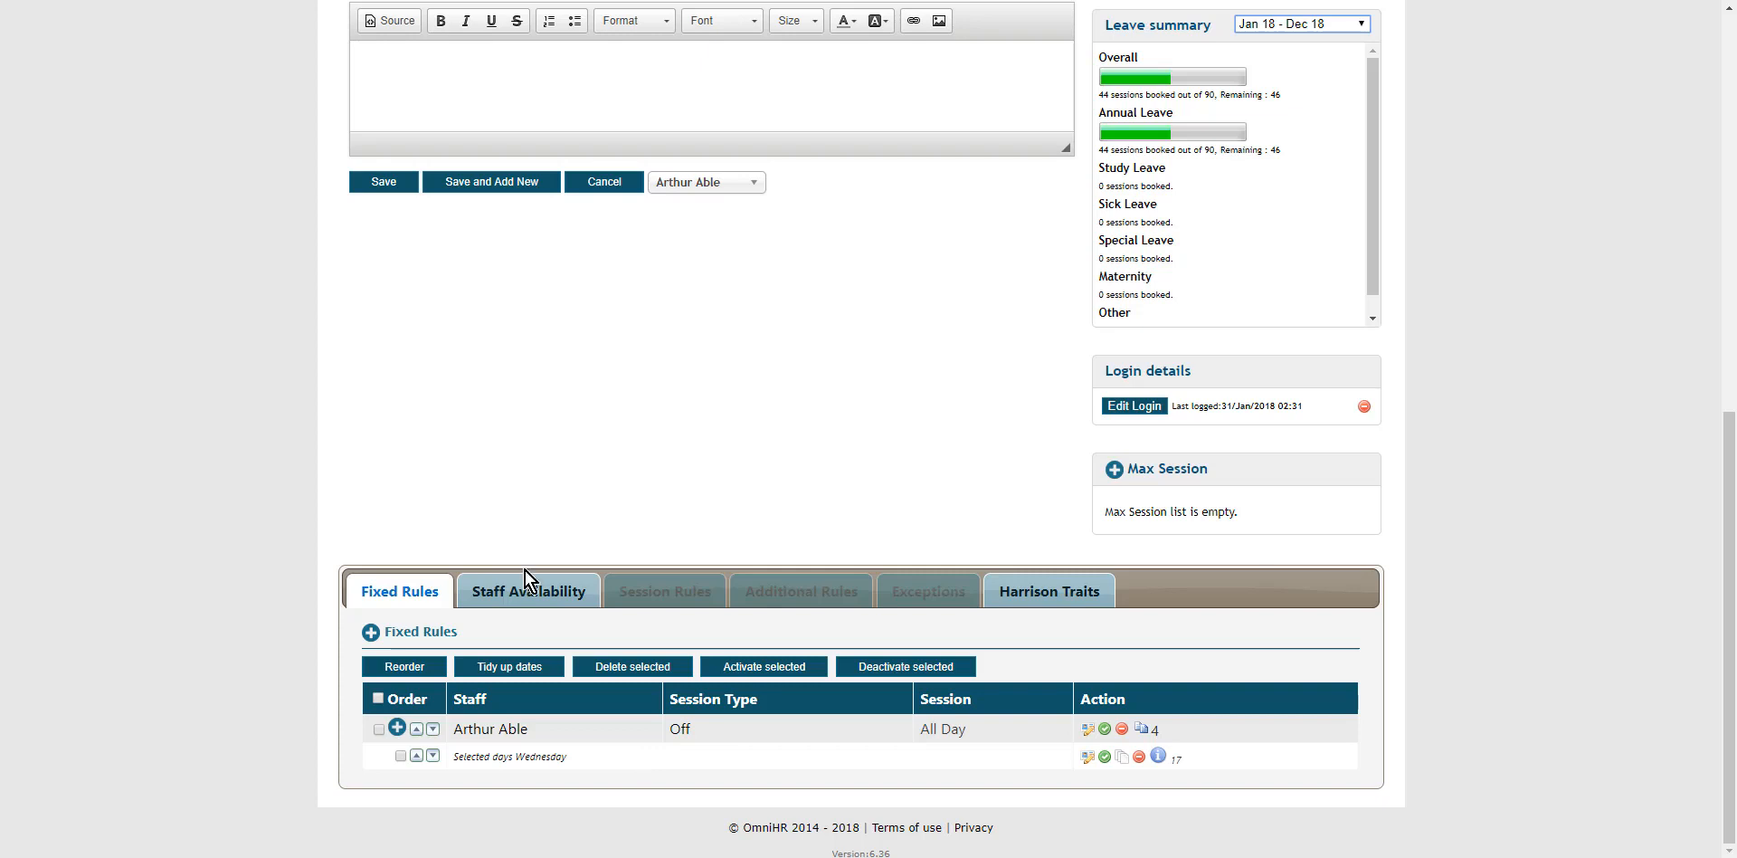
left_click(537, 759)
left_click(534, 595)
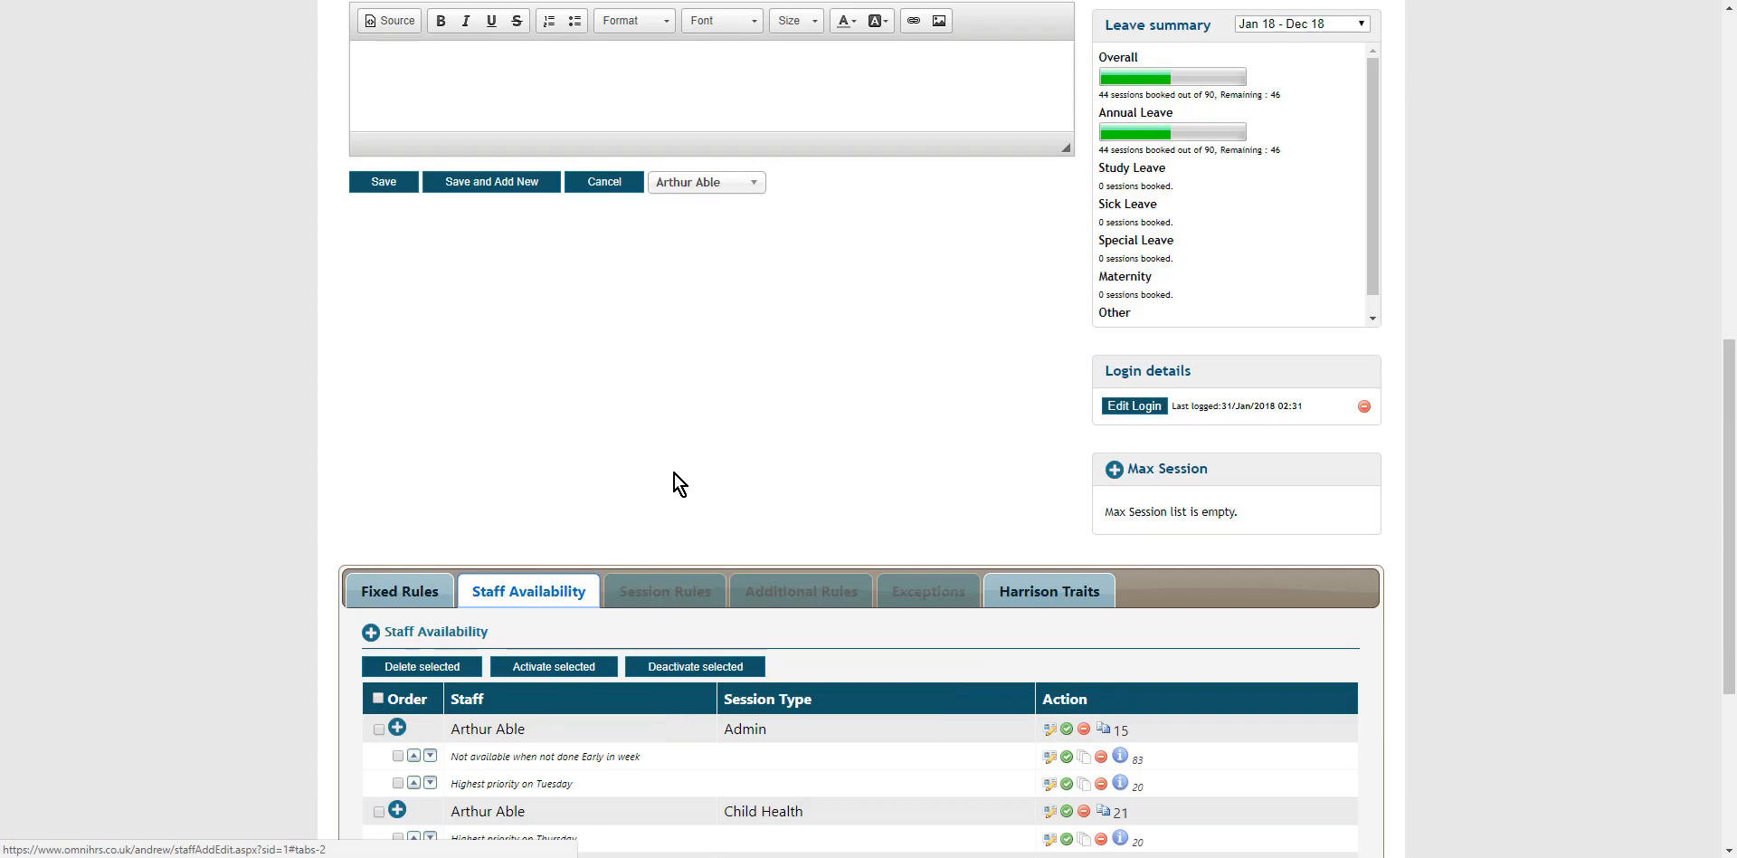
scroll(671, 476, "down", 2)
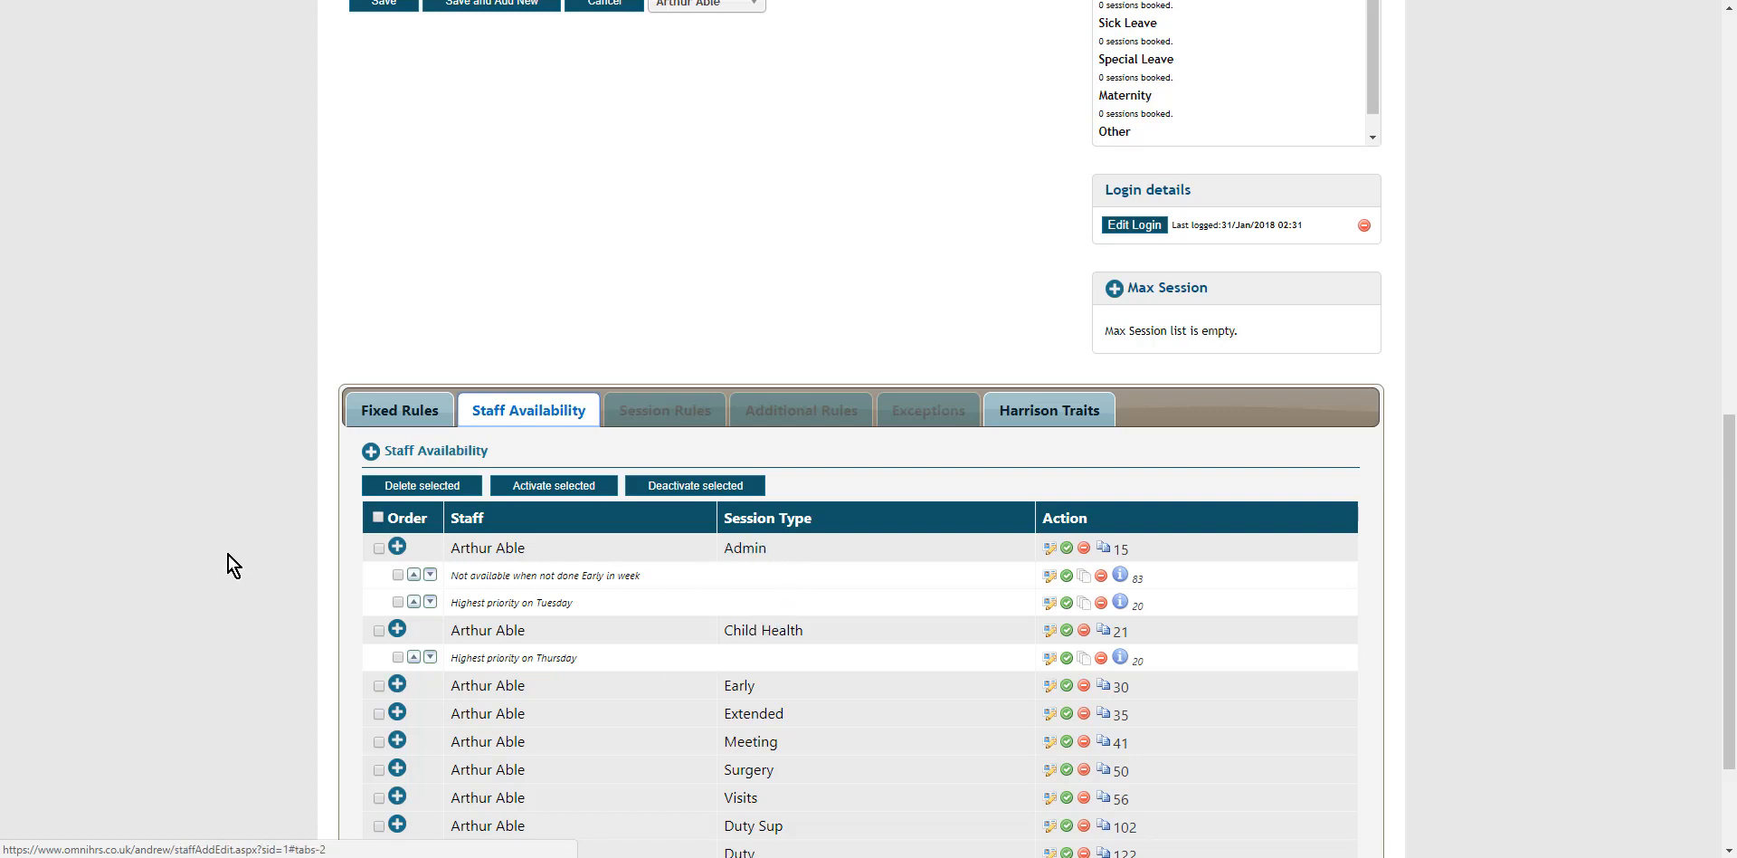
scroll(248, 520, "down", 1)
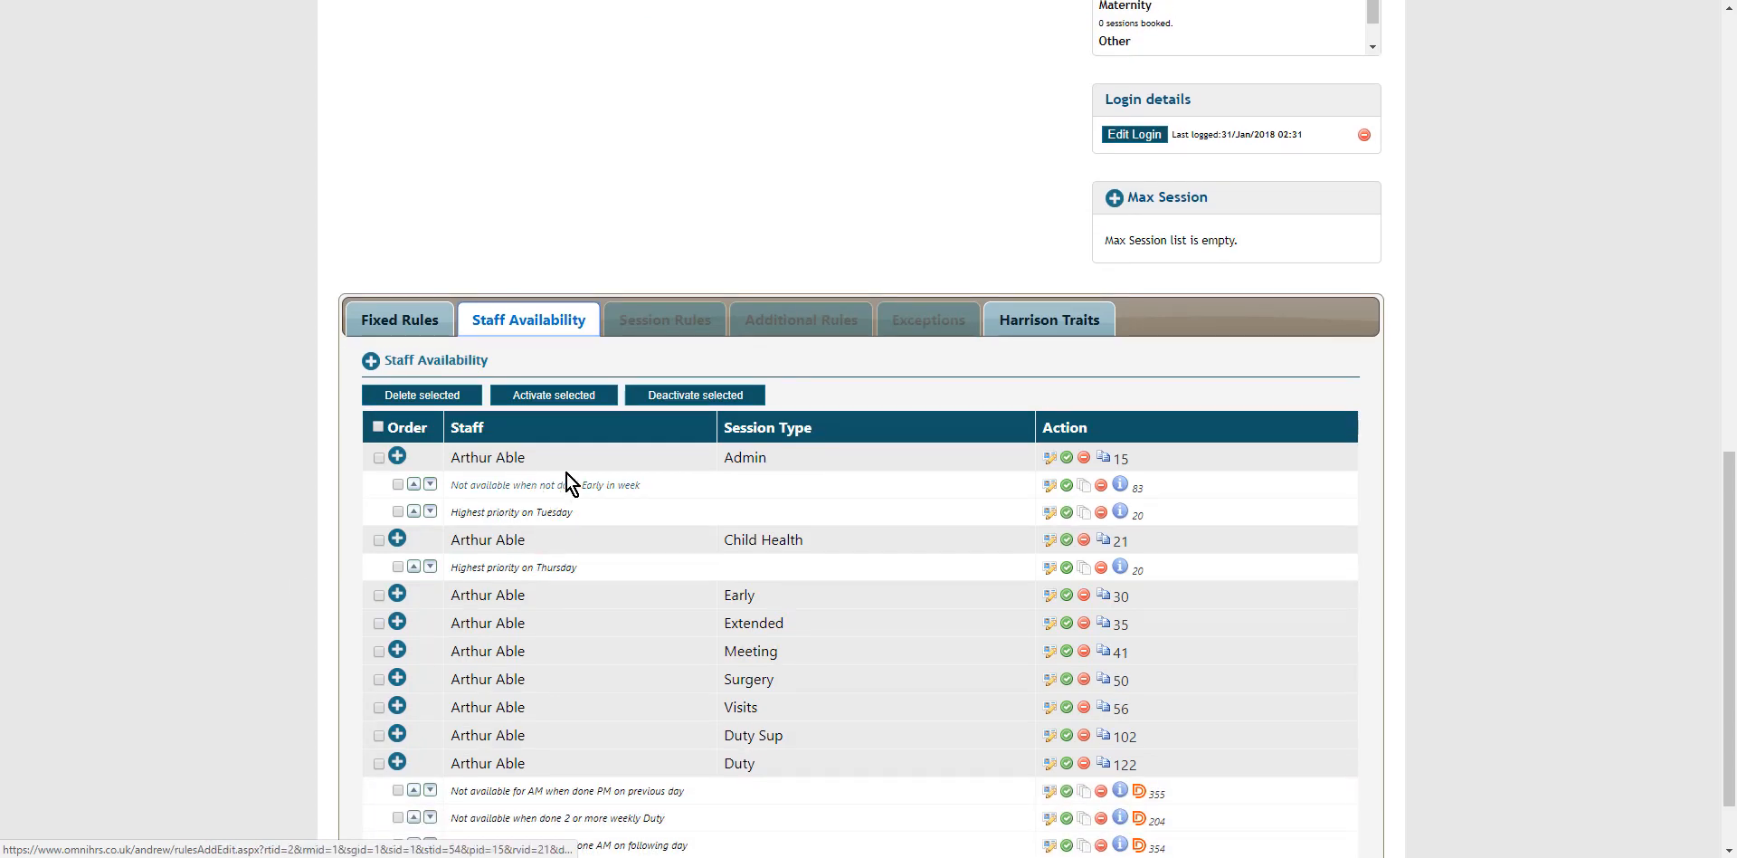
scroll(215, 552, "down", 1)
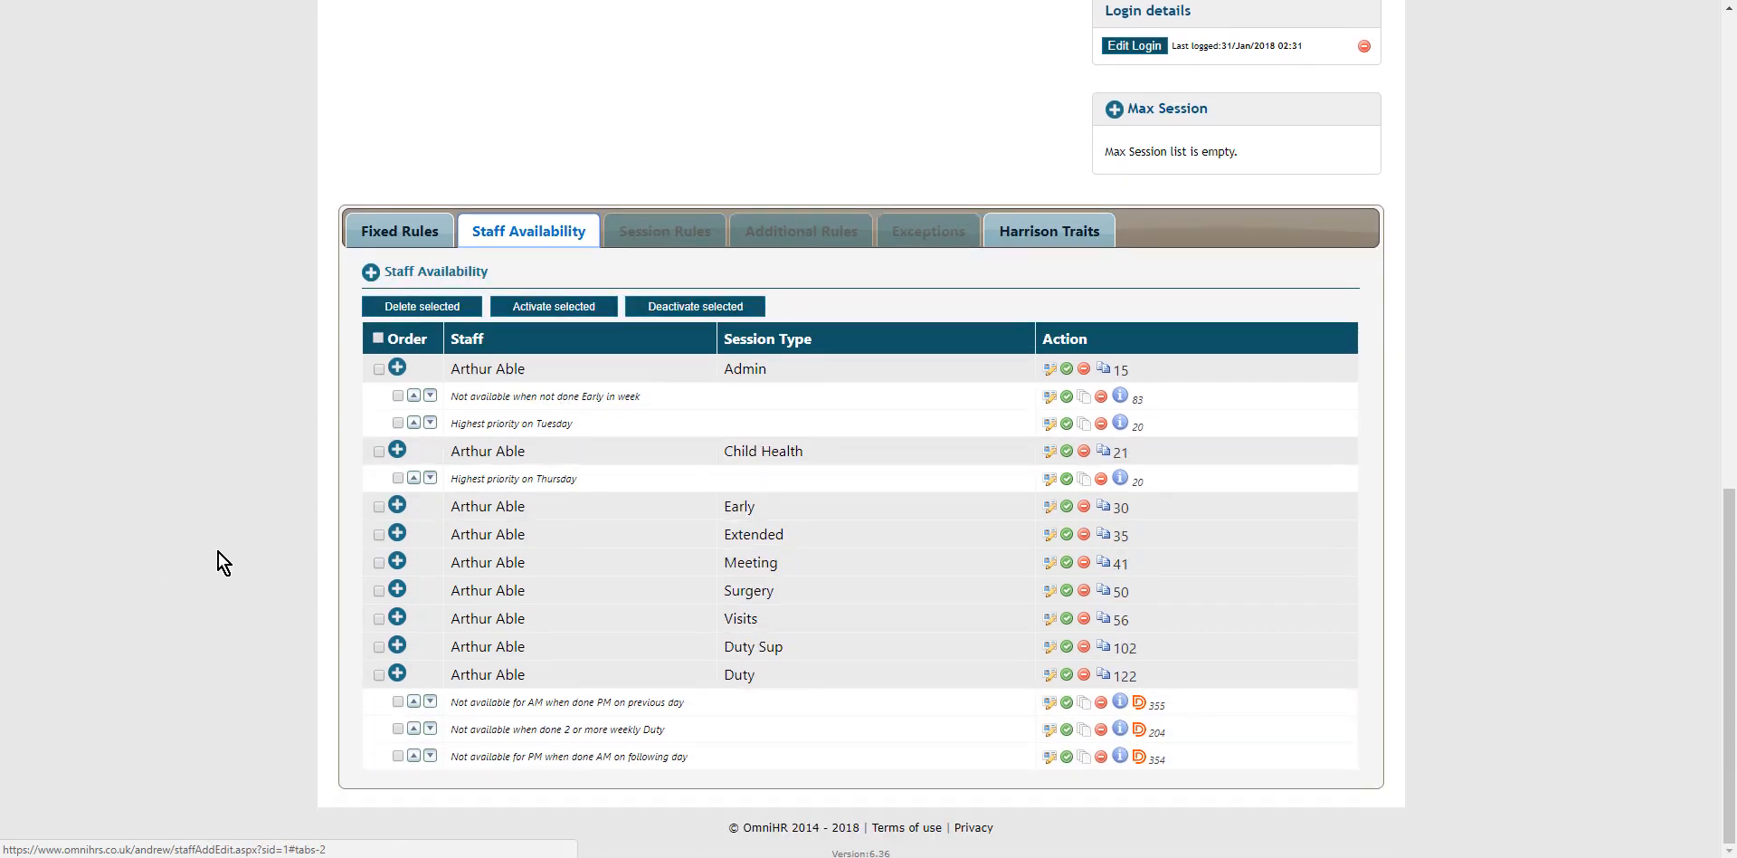
Open the leave type settings, review the Annual Leave type's details and close them without changes
scroll(217, 552, "up", 6)
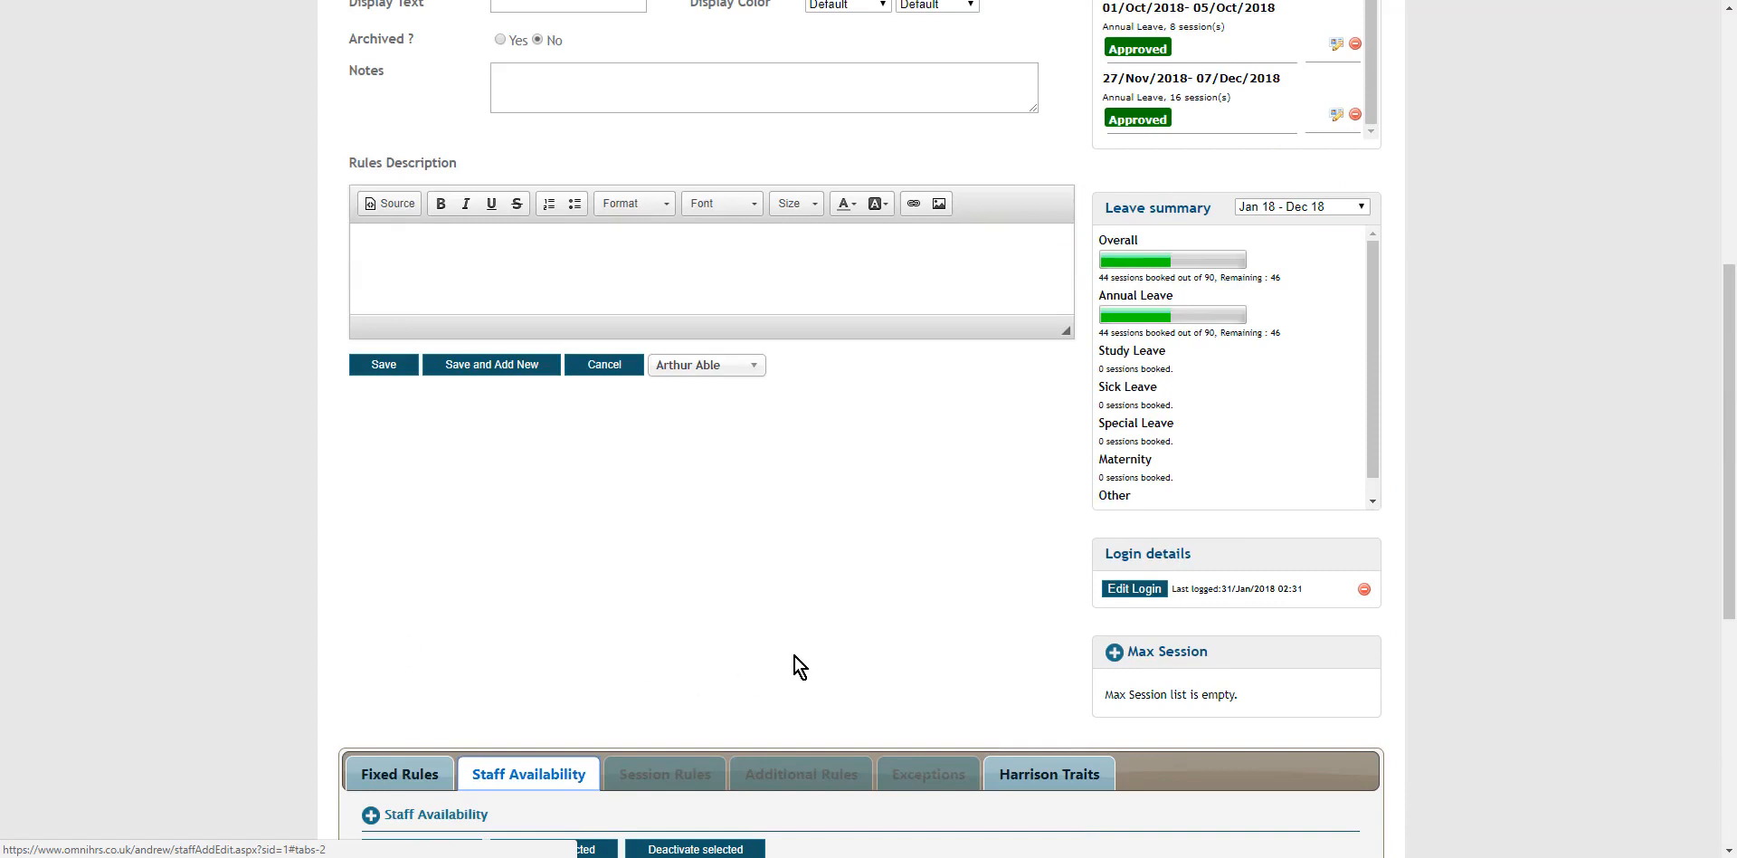
scroll(806, 647, "up", 6)
scroll(816, 633, "up", 1)
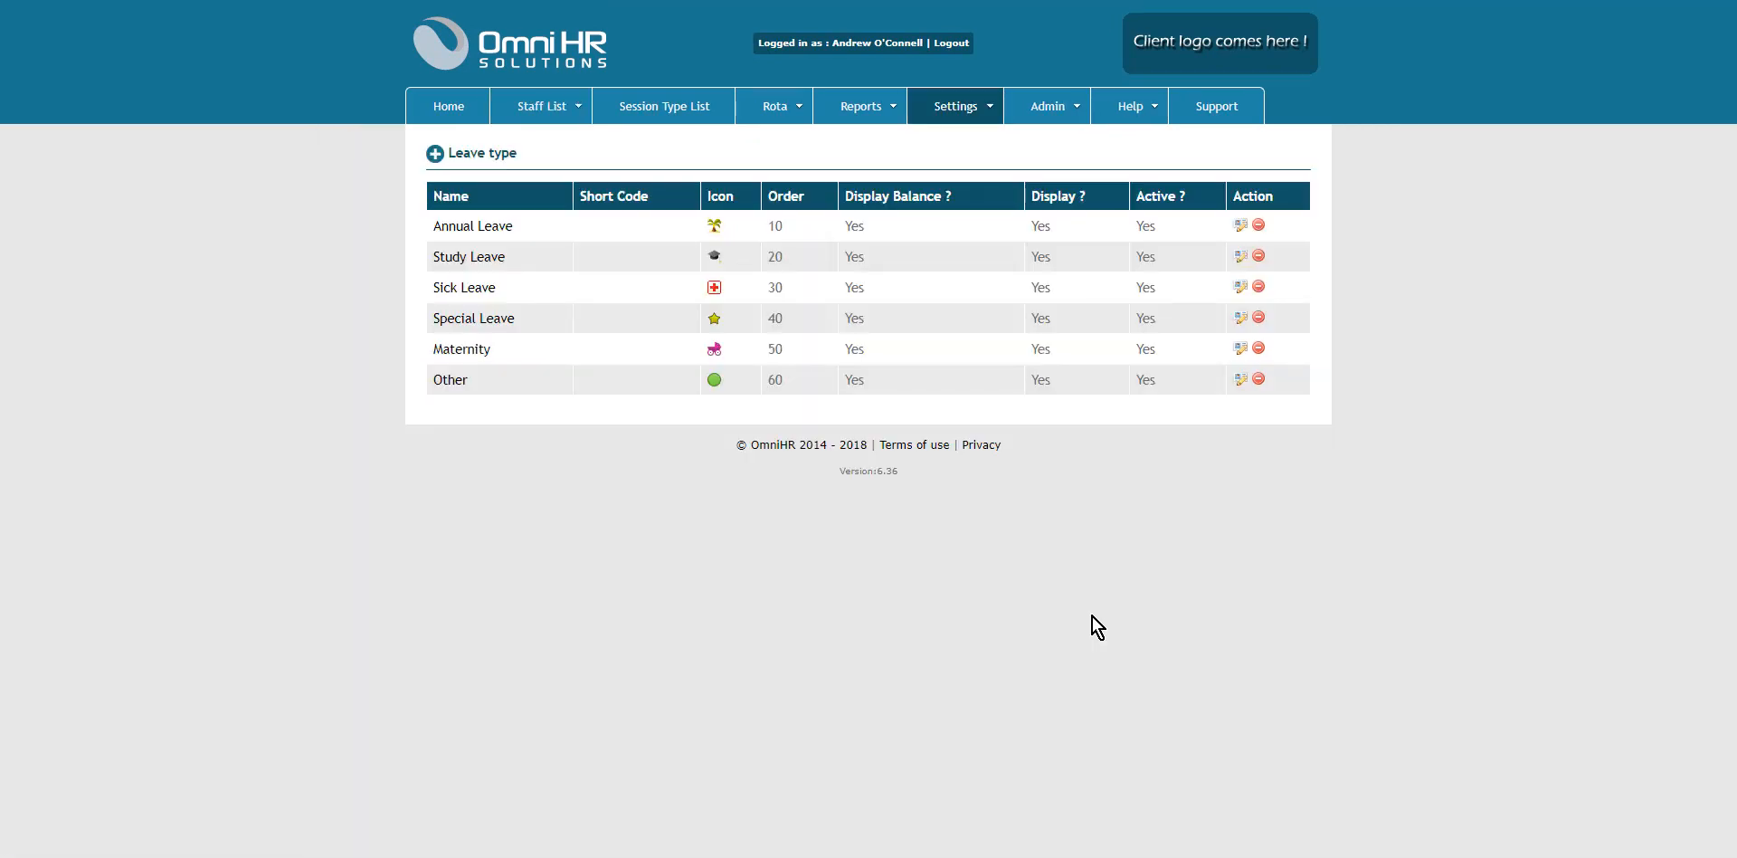
mouse_move(965, 116)
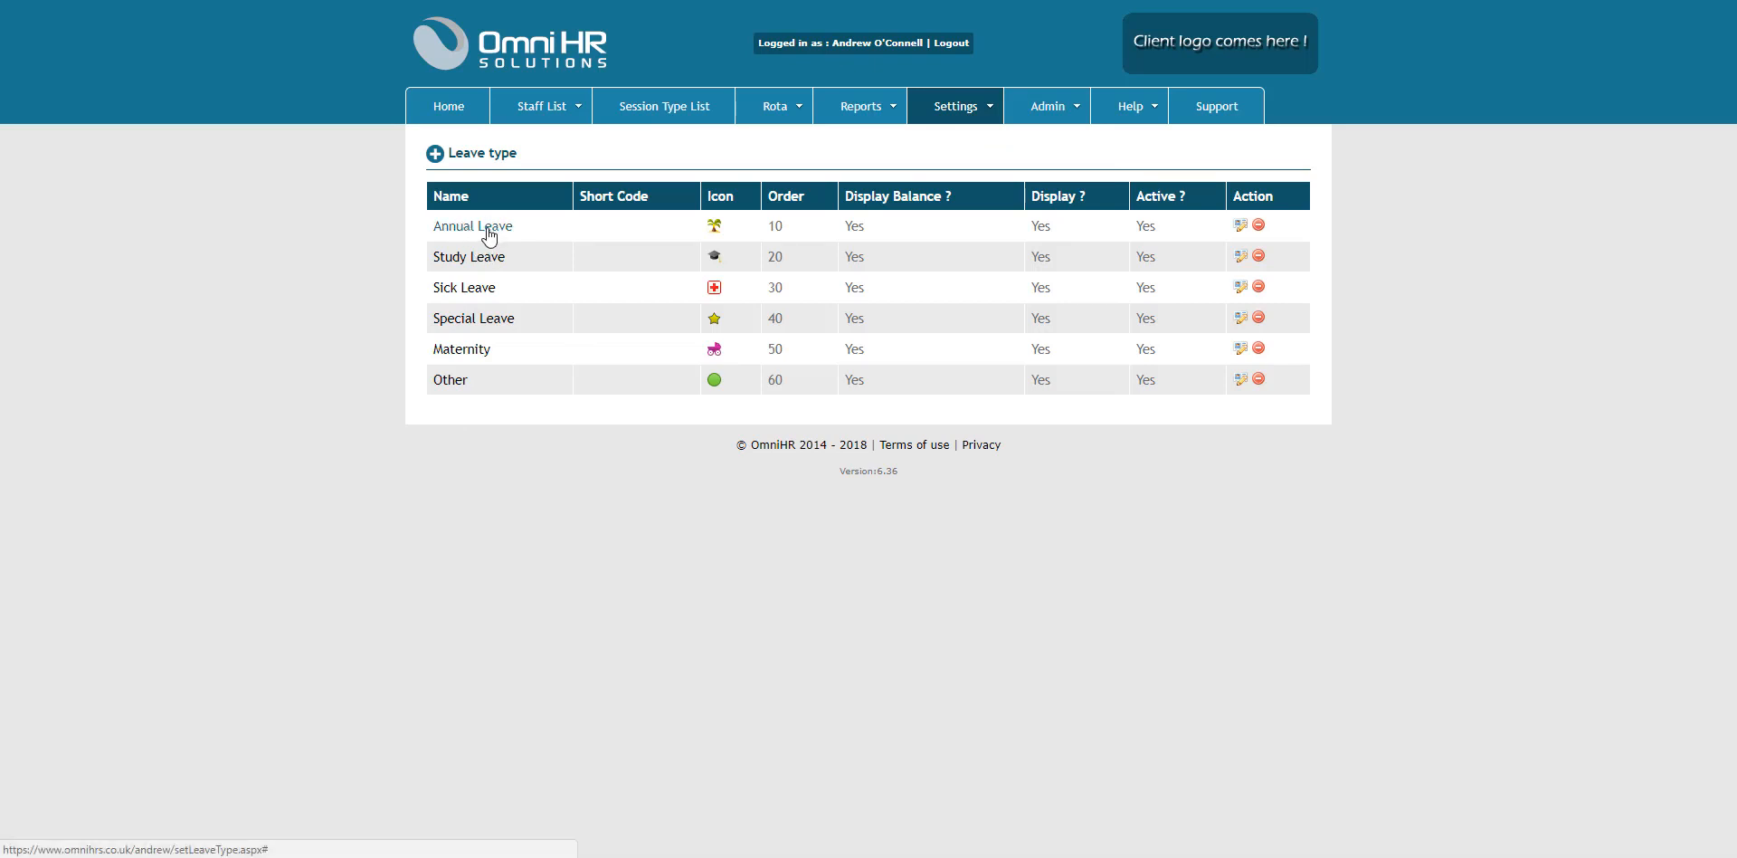
left_click(488, 233)
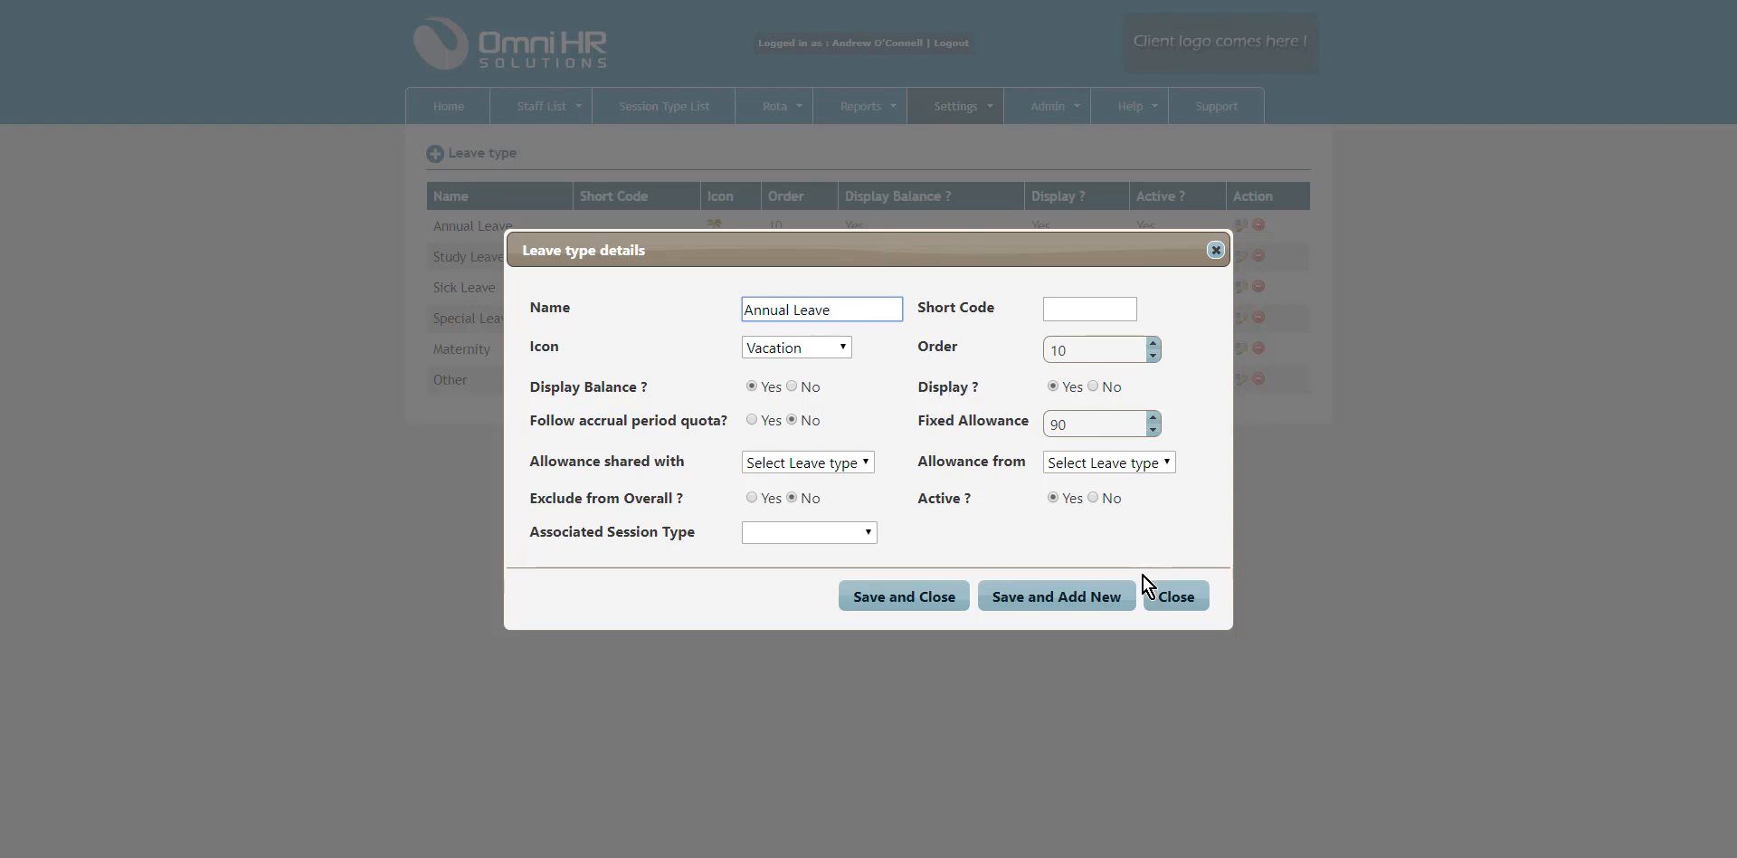
left_click(1179, 597)
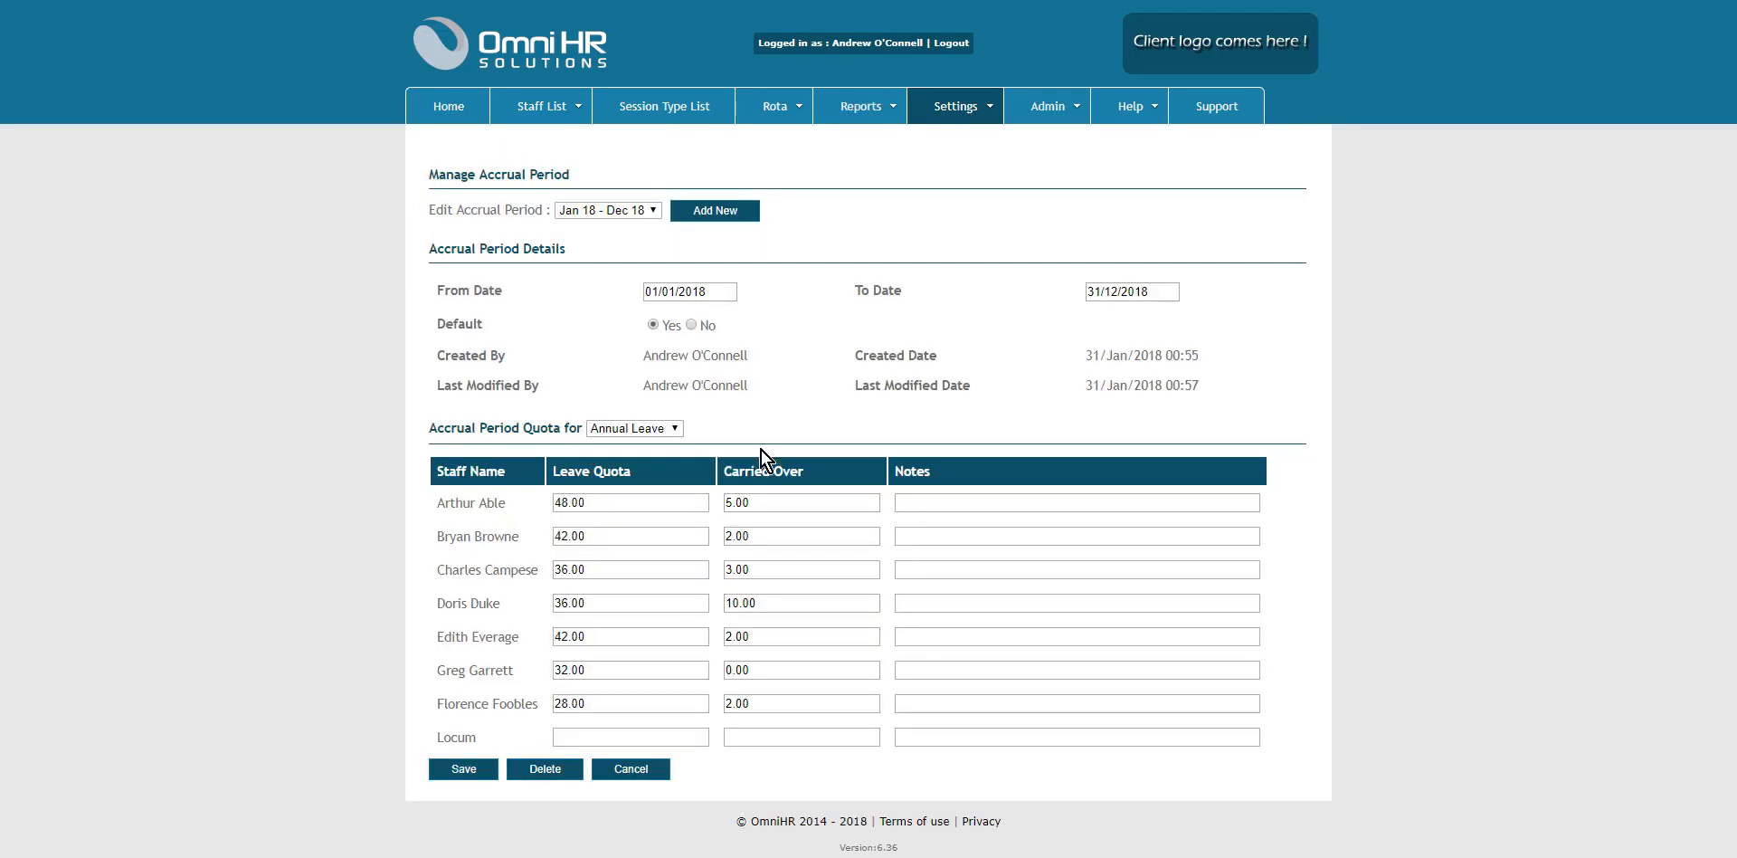
Open the accrual period settings, view the leave types available for the Jan 18 - Dec 18 quota, and save the period
mouse_move(966, 111)
left_click(627, 427)
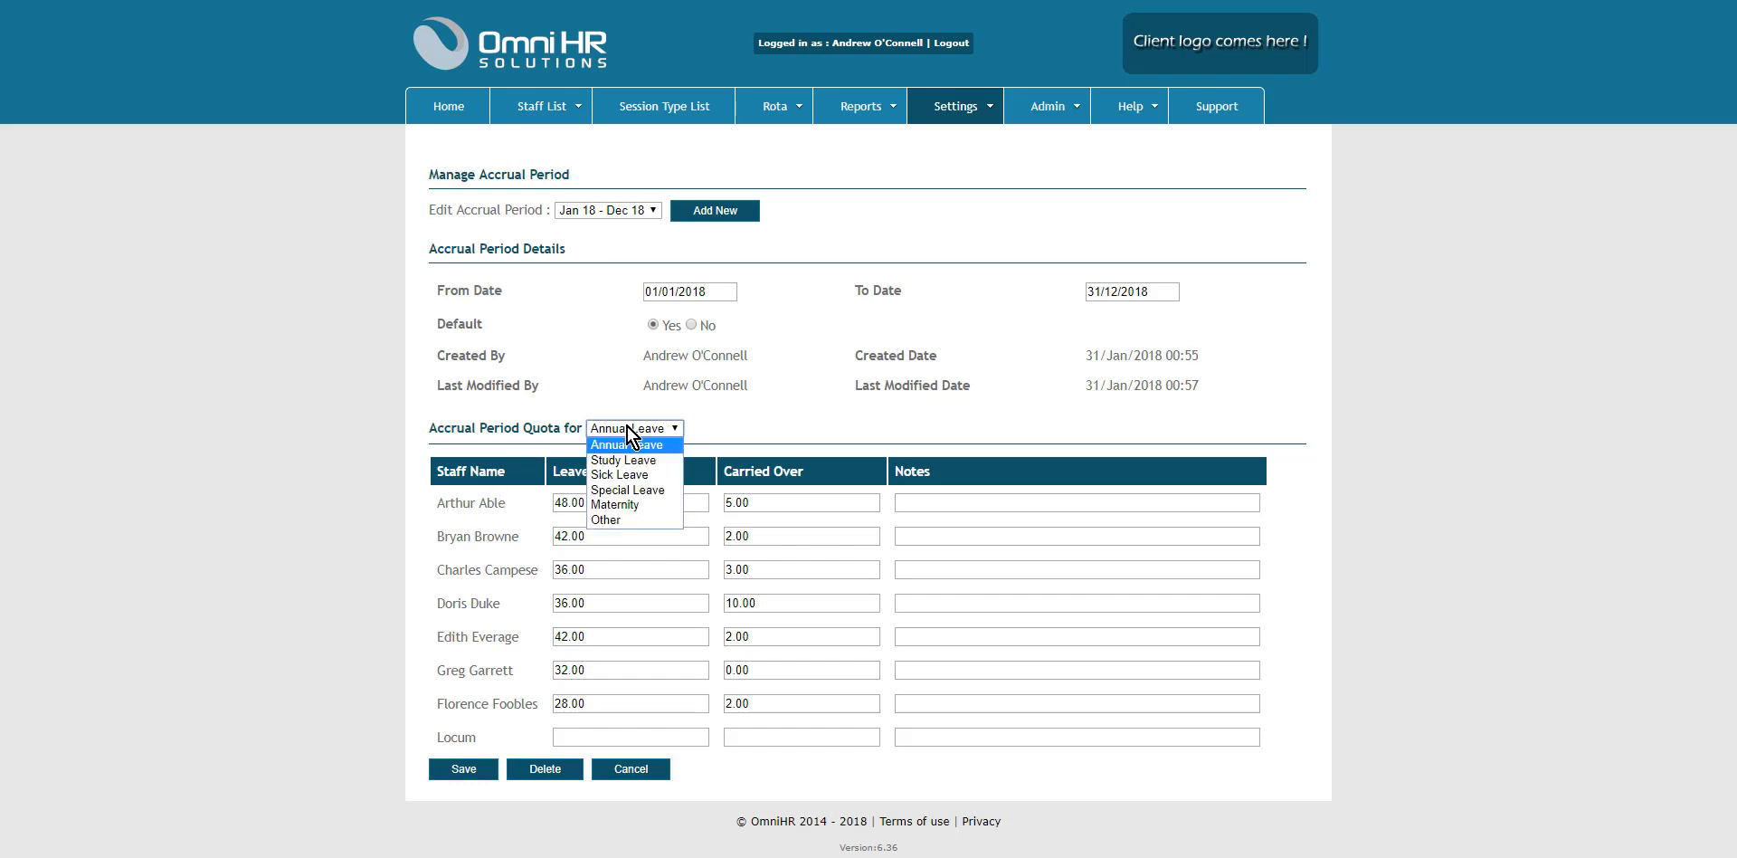
left_click(590, 341)
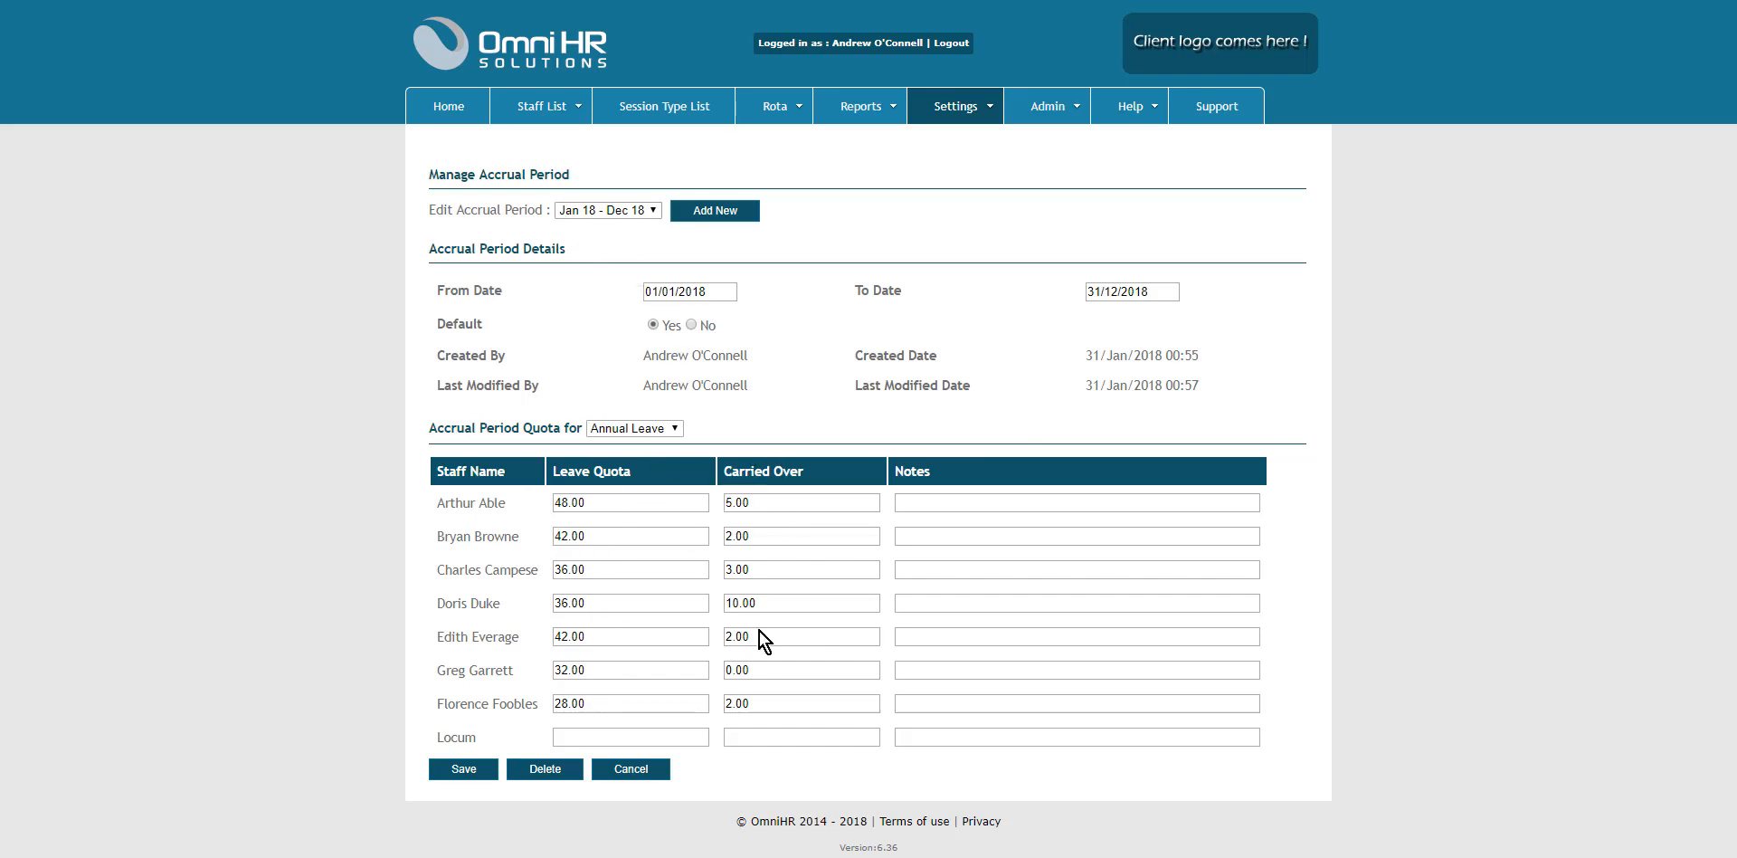
left_click(463, 769)
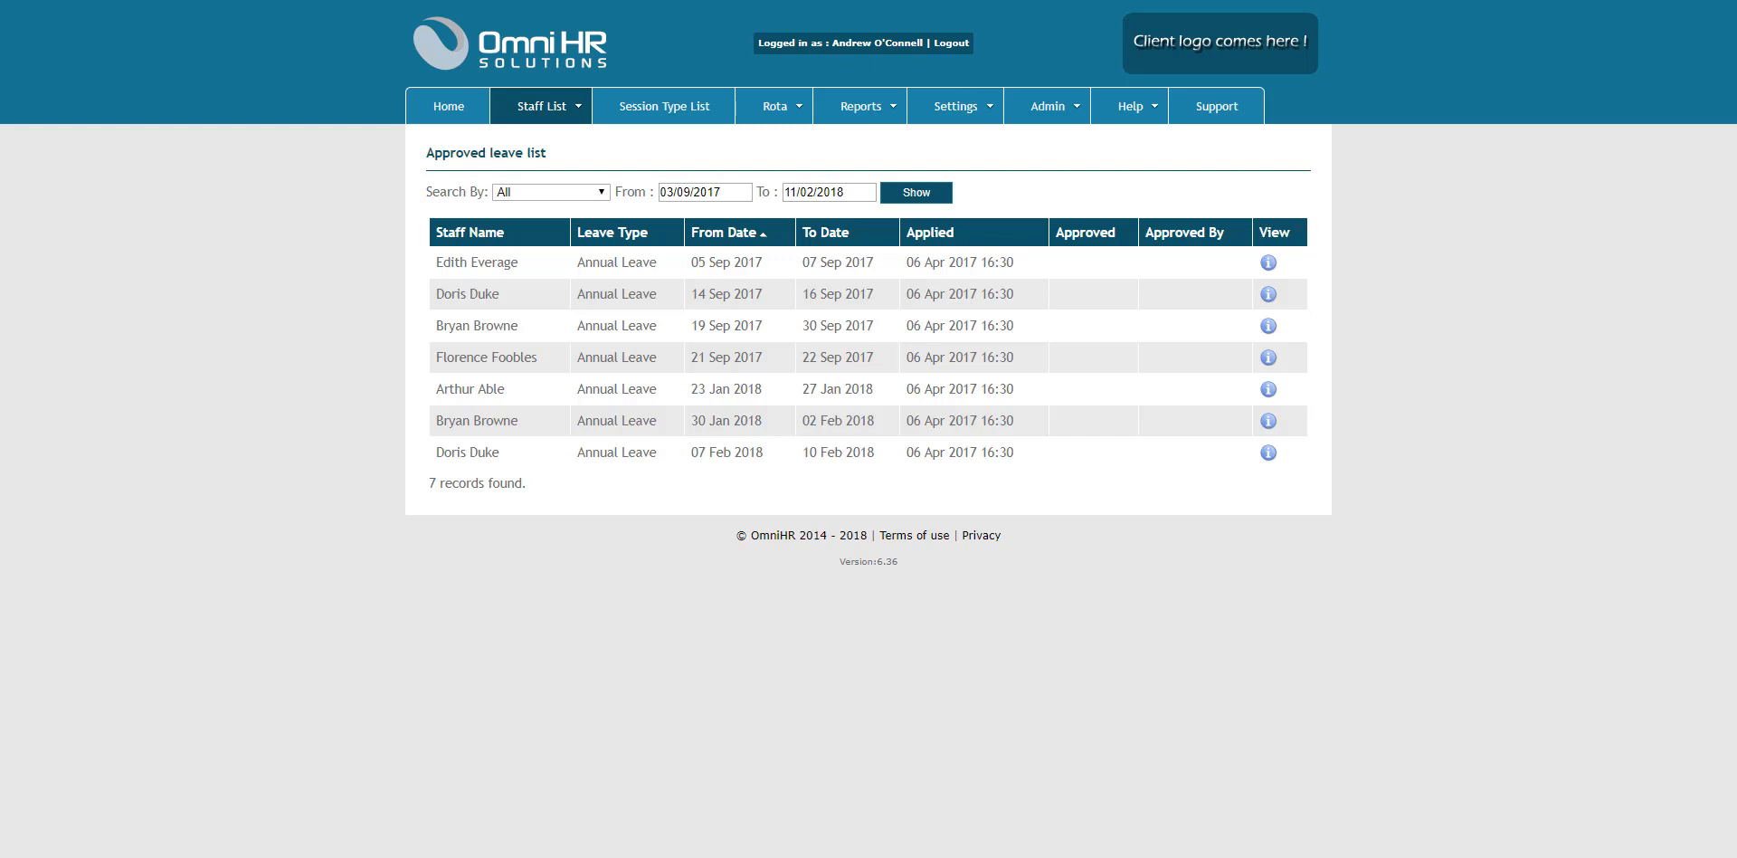
From the approved leave list, open the Manage Leave page in a new browser tab and switch to it
left_click(1208, 388)
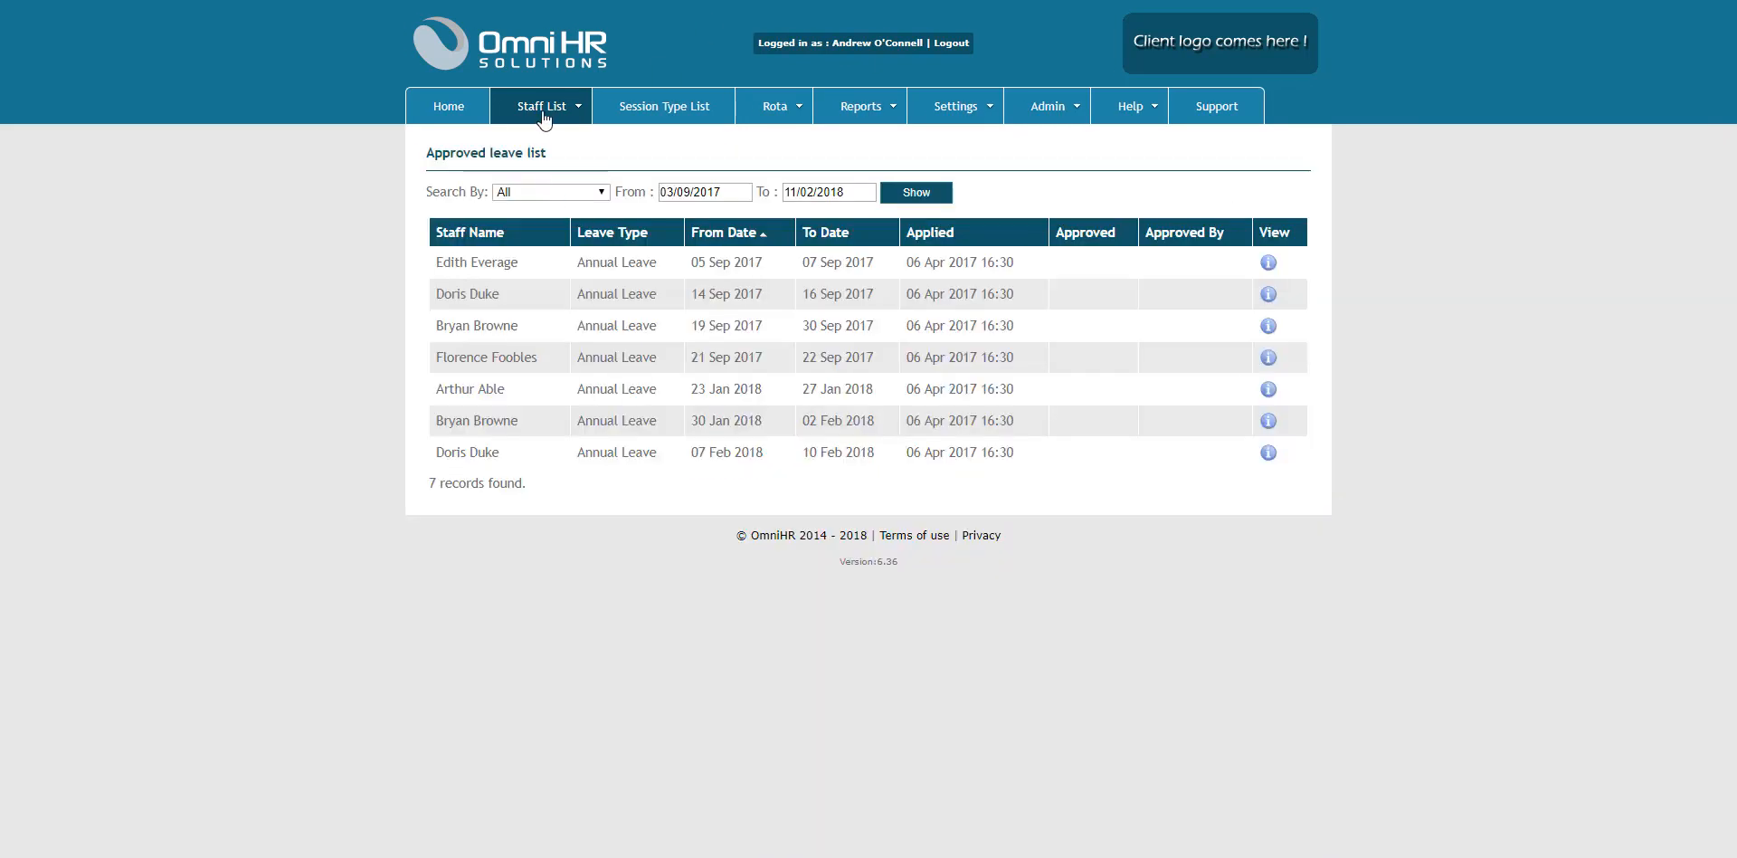
mouse_move(543, 113)
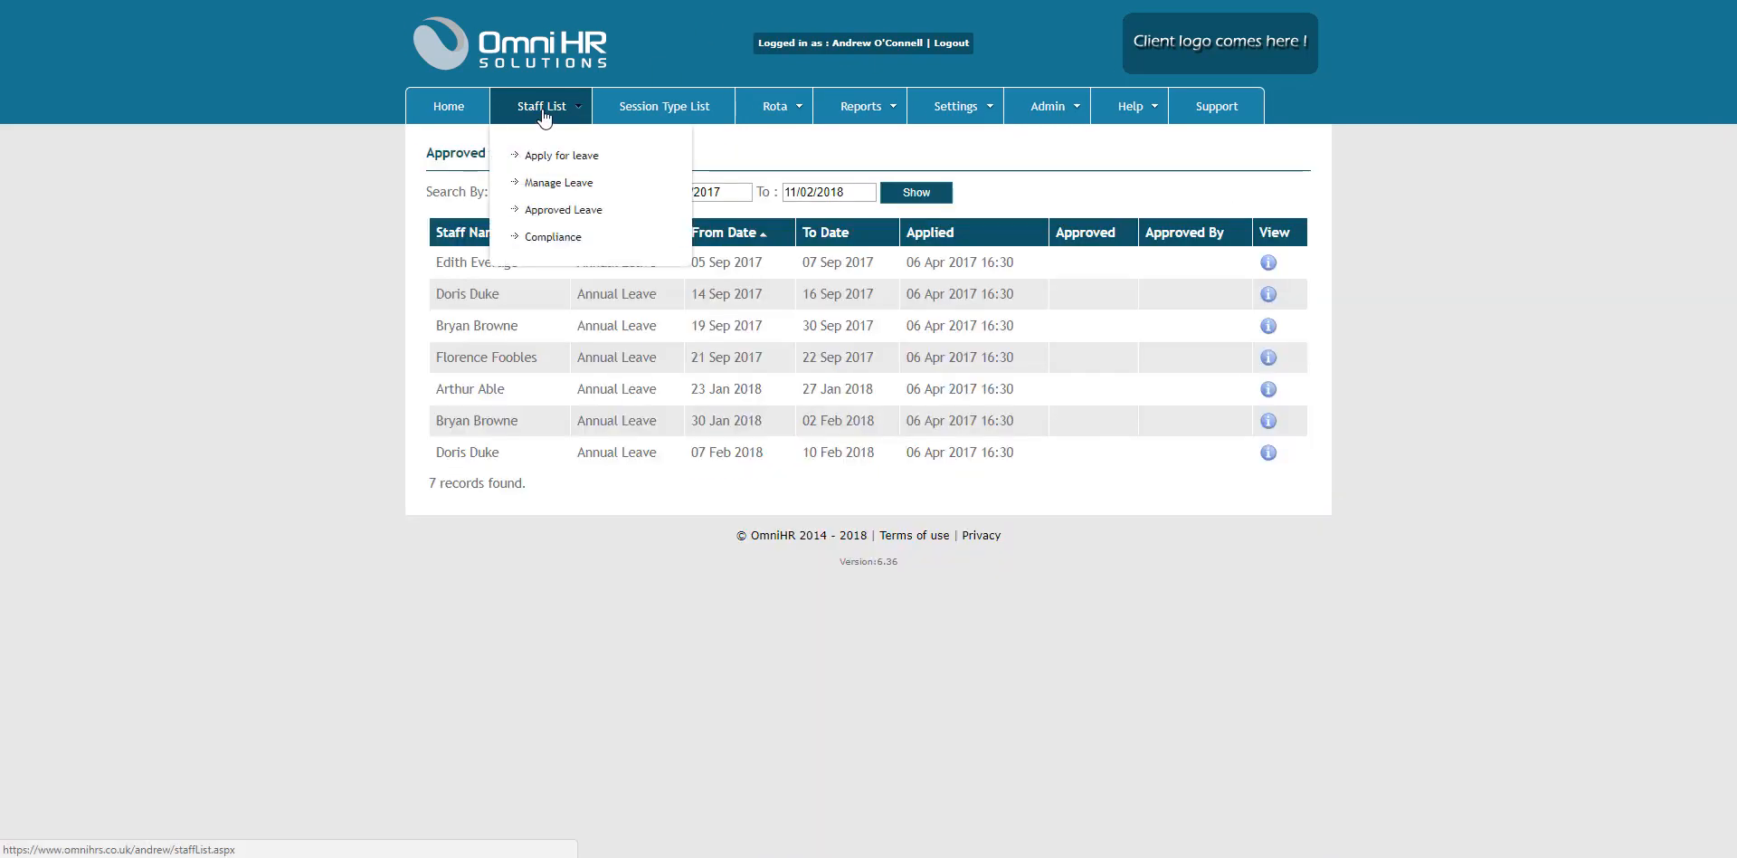
right_click(557, 189)
left_click(611, 198)
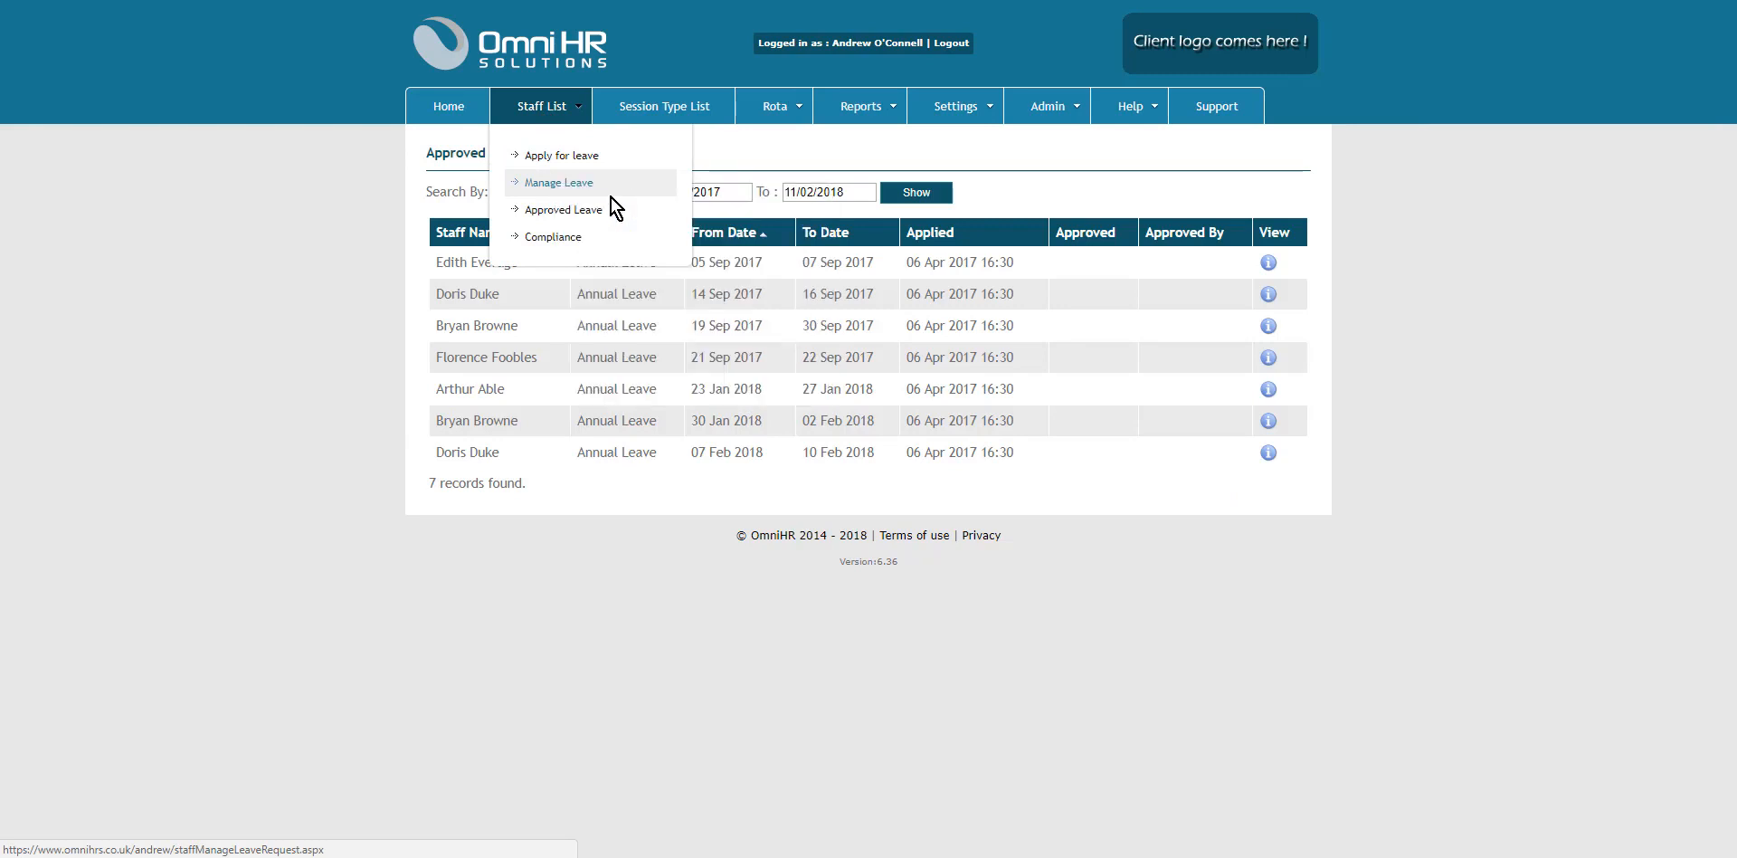
key("ctrl+Tab")
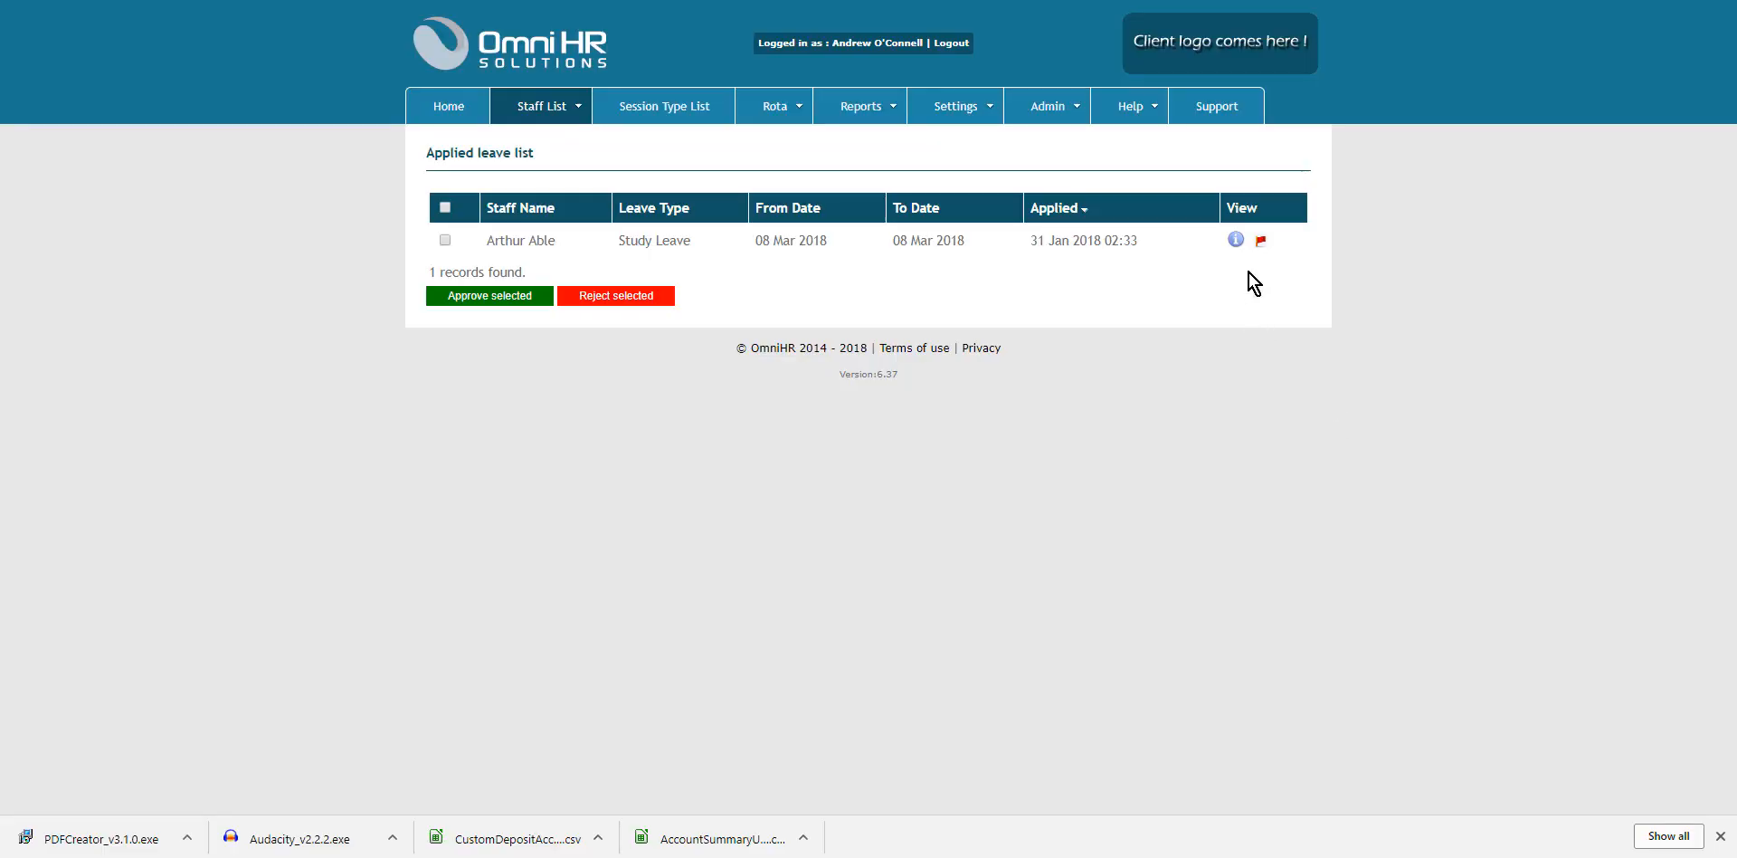
View the pending study leave request's details, close them, and display the exceptions that approving the leave would cause
left_click(1235, 240)
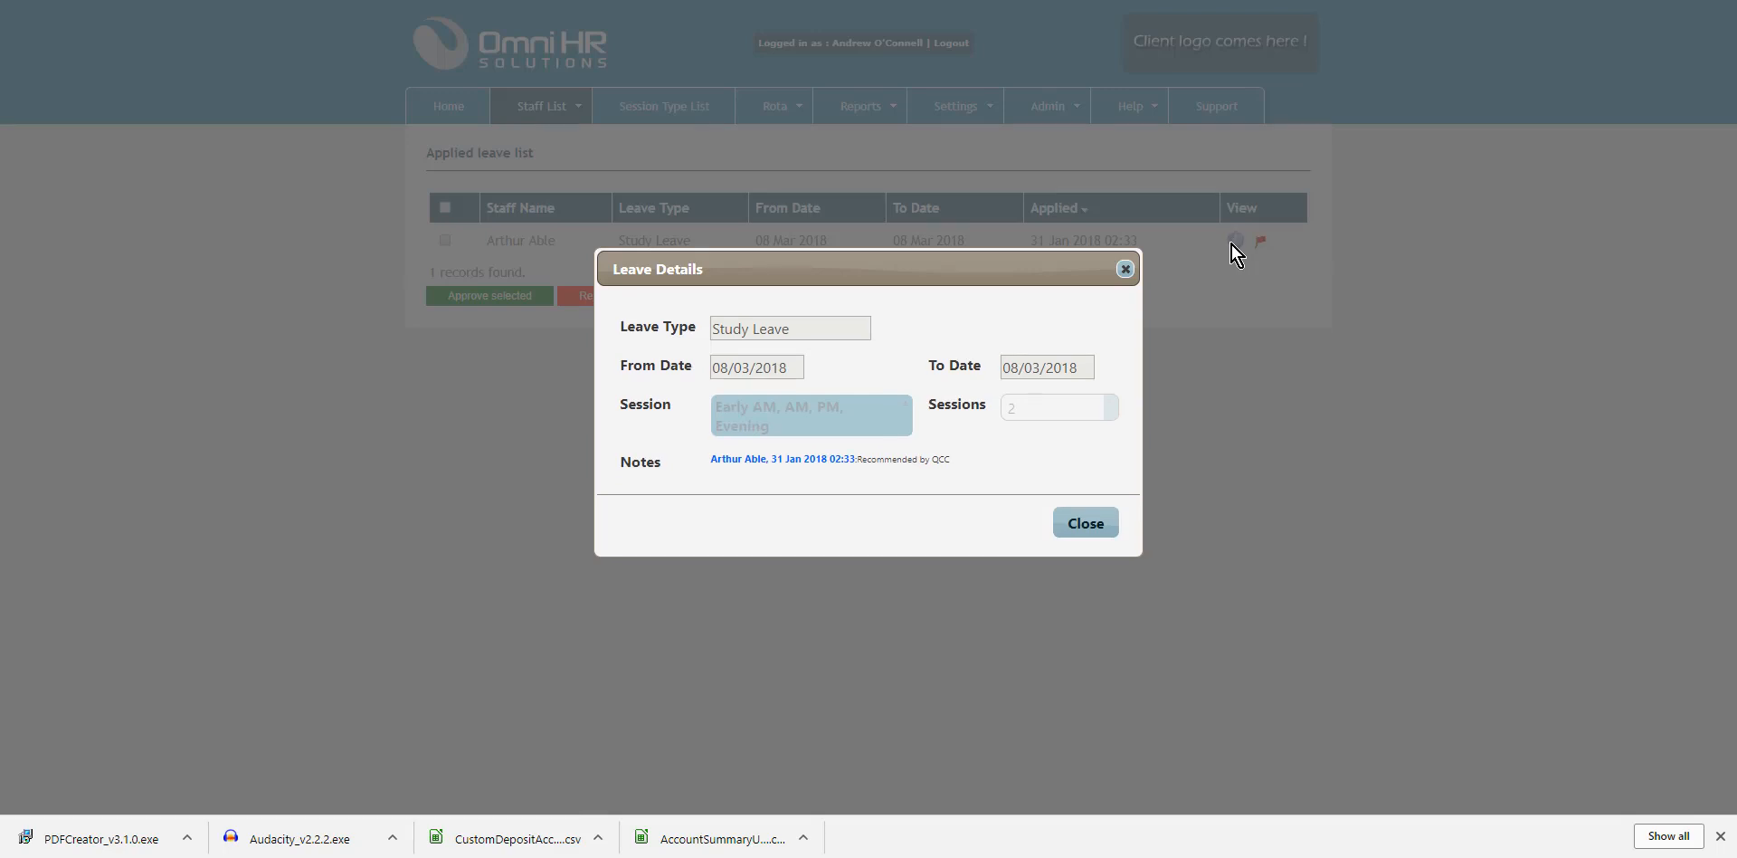
left_click(1091, 527)
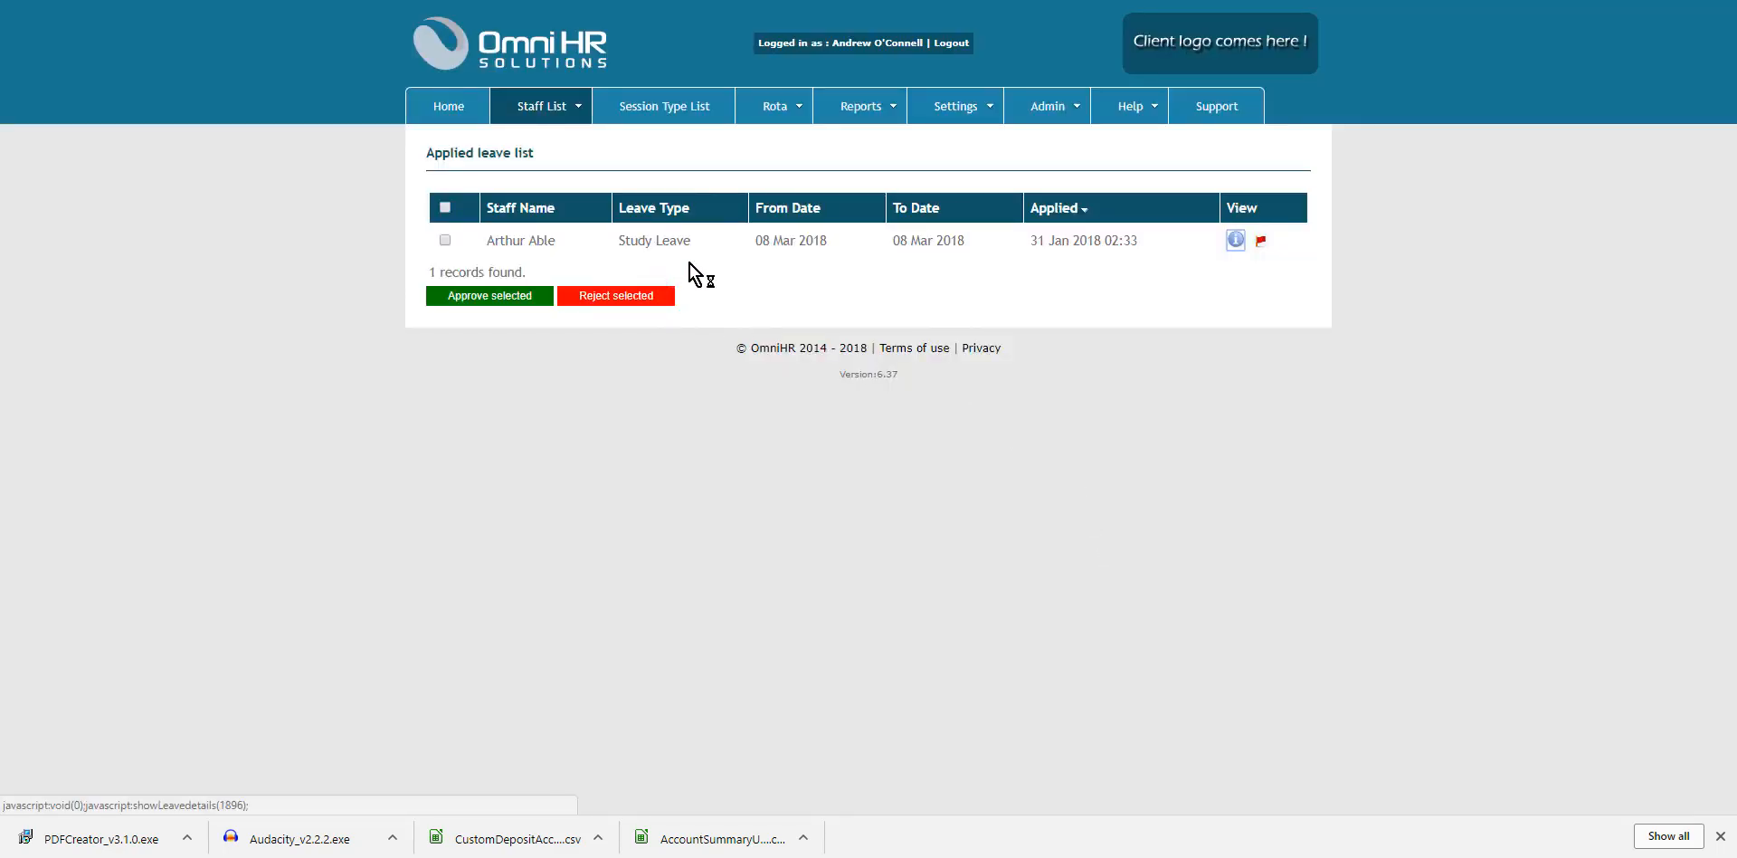
left_click(1260, 242)
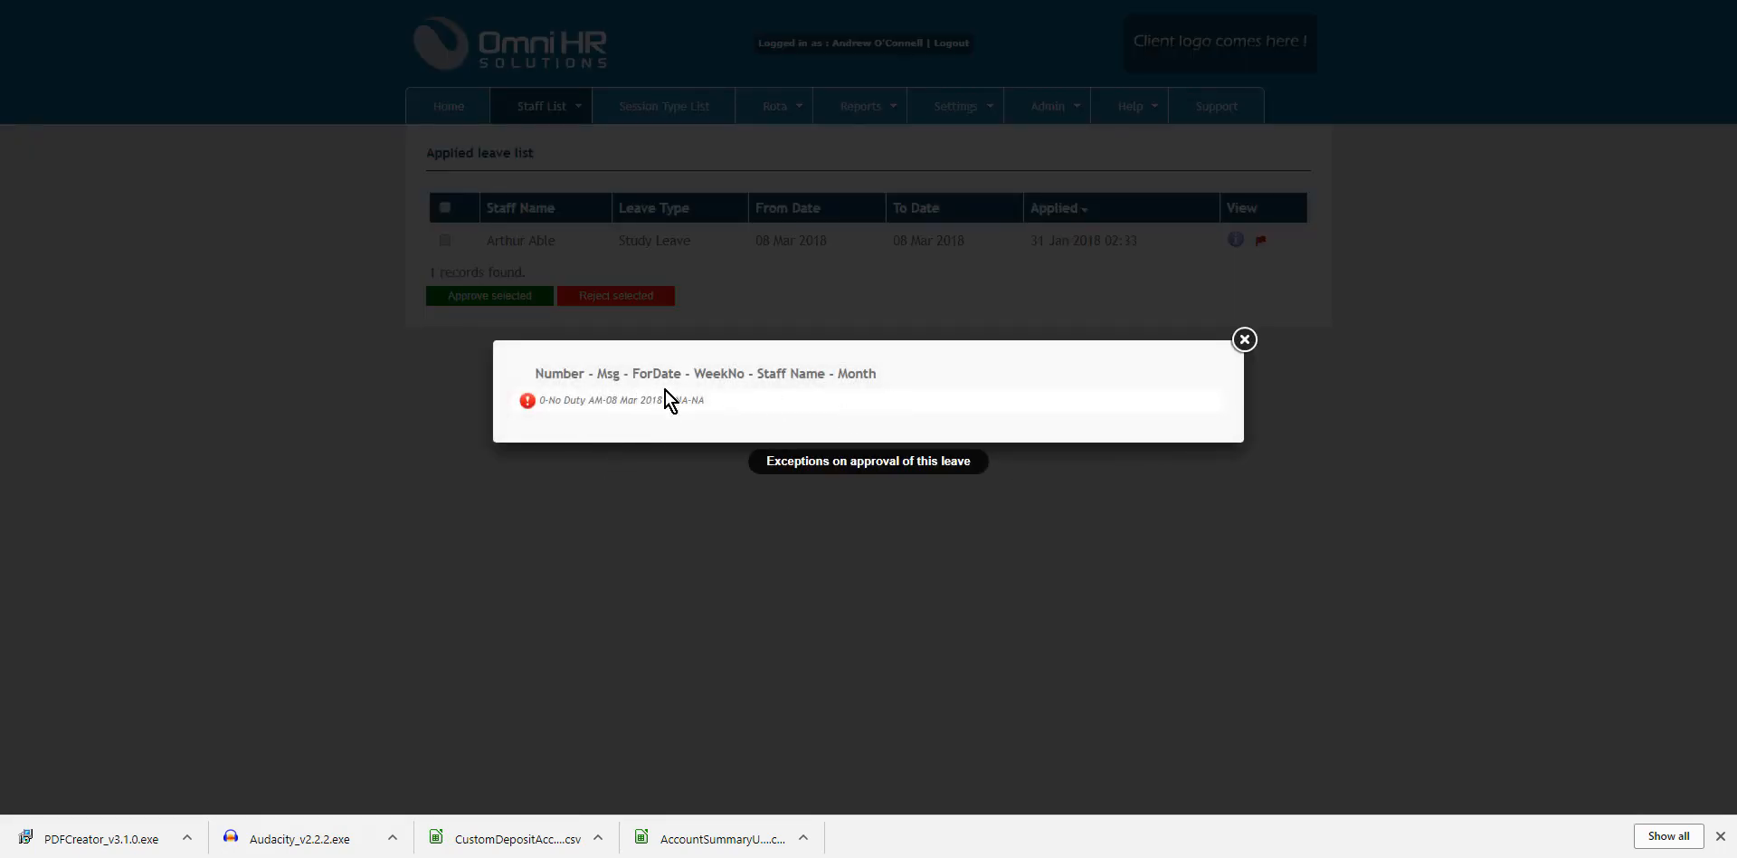
Close the leave exceptions popup and open the first staff member's record from the staff list
left_click(1245, 340)
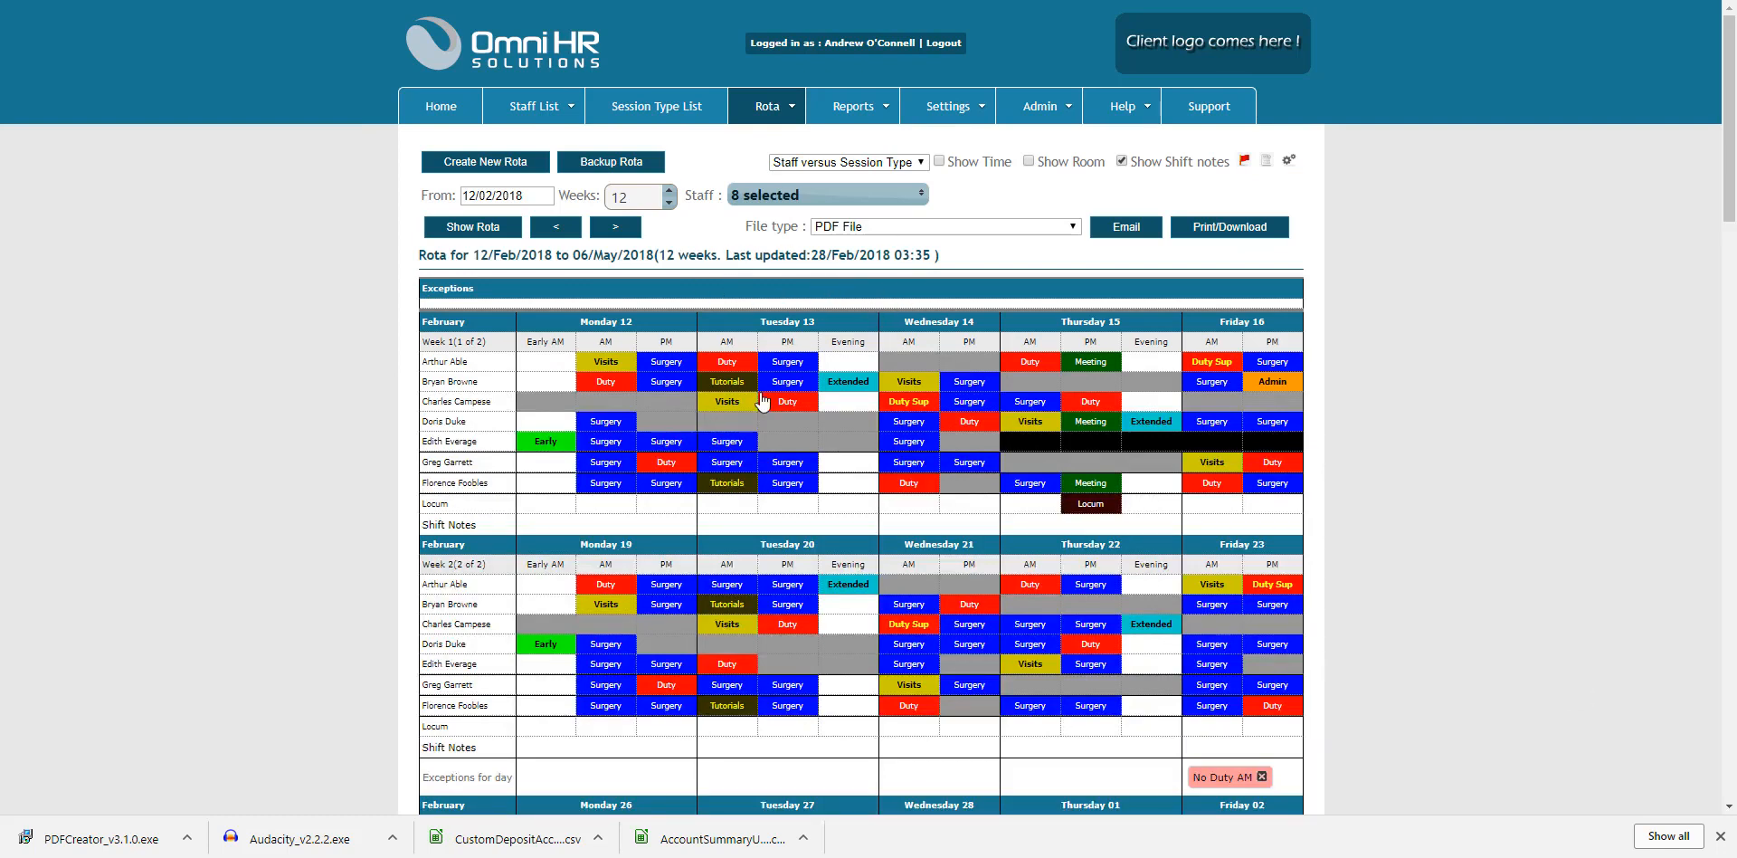
mouse_move(760, 391)
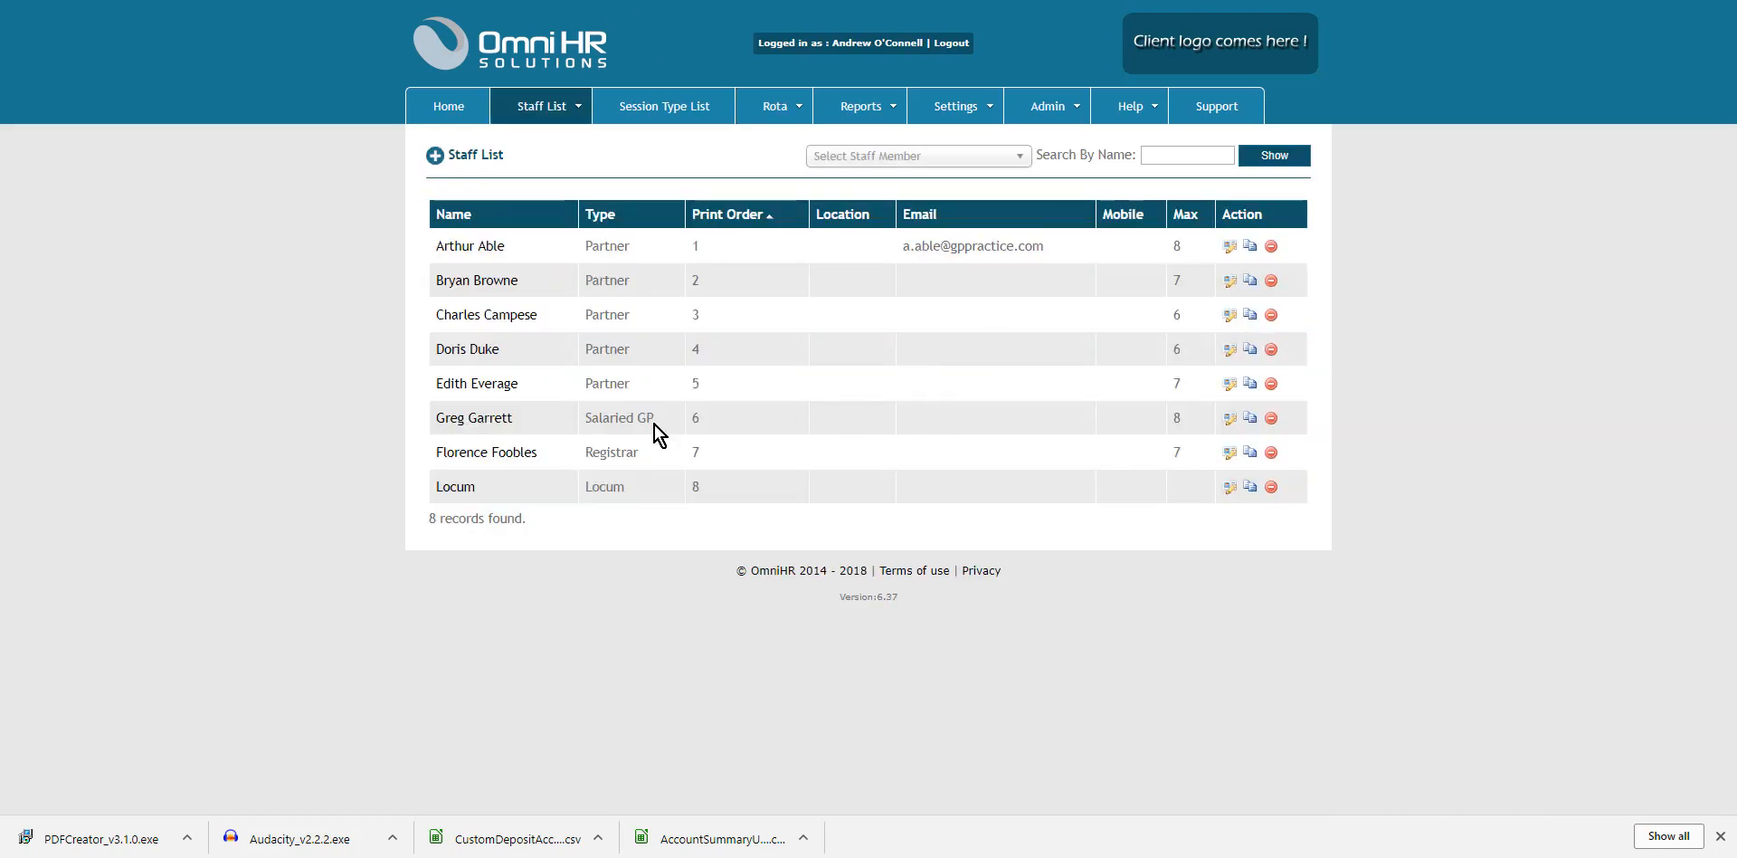
left_click(459, 246)
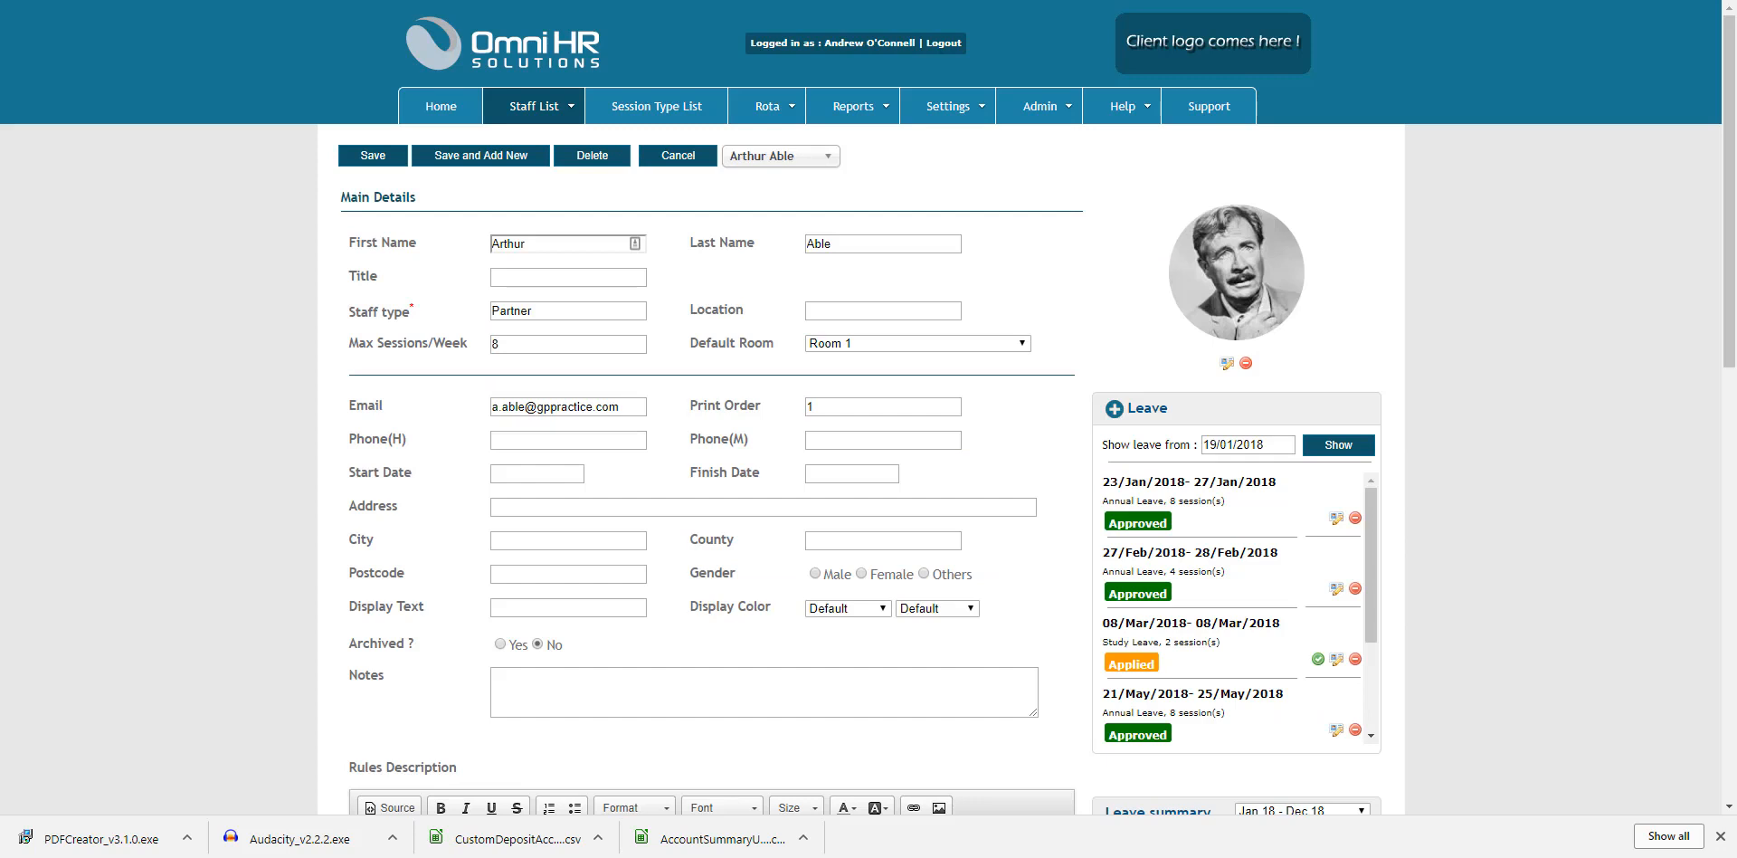
Add annual leave from 12/02/2018 to 16/02/2018 to the staff record, save it, and show the rota from 12/02/2018
left_click(1114, 408)
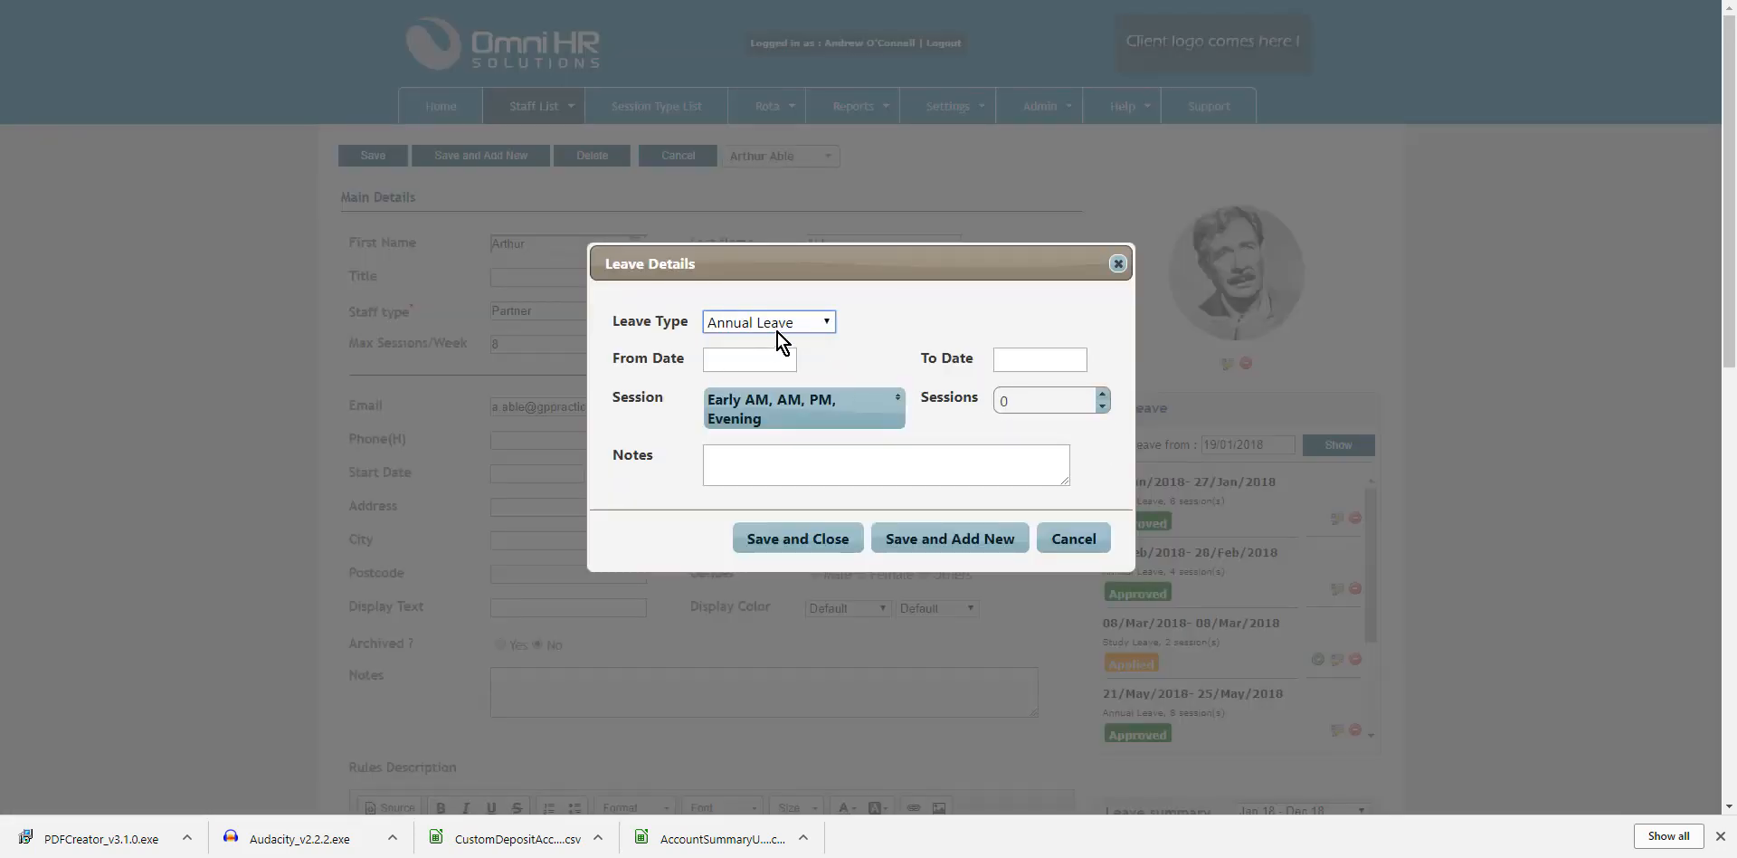
left_click(764, 360)
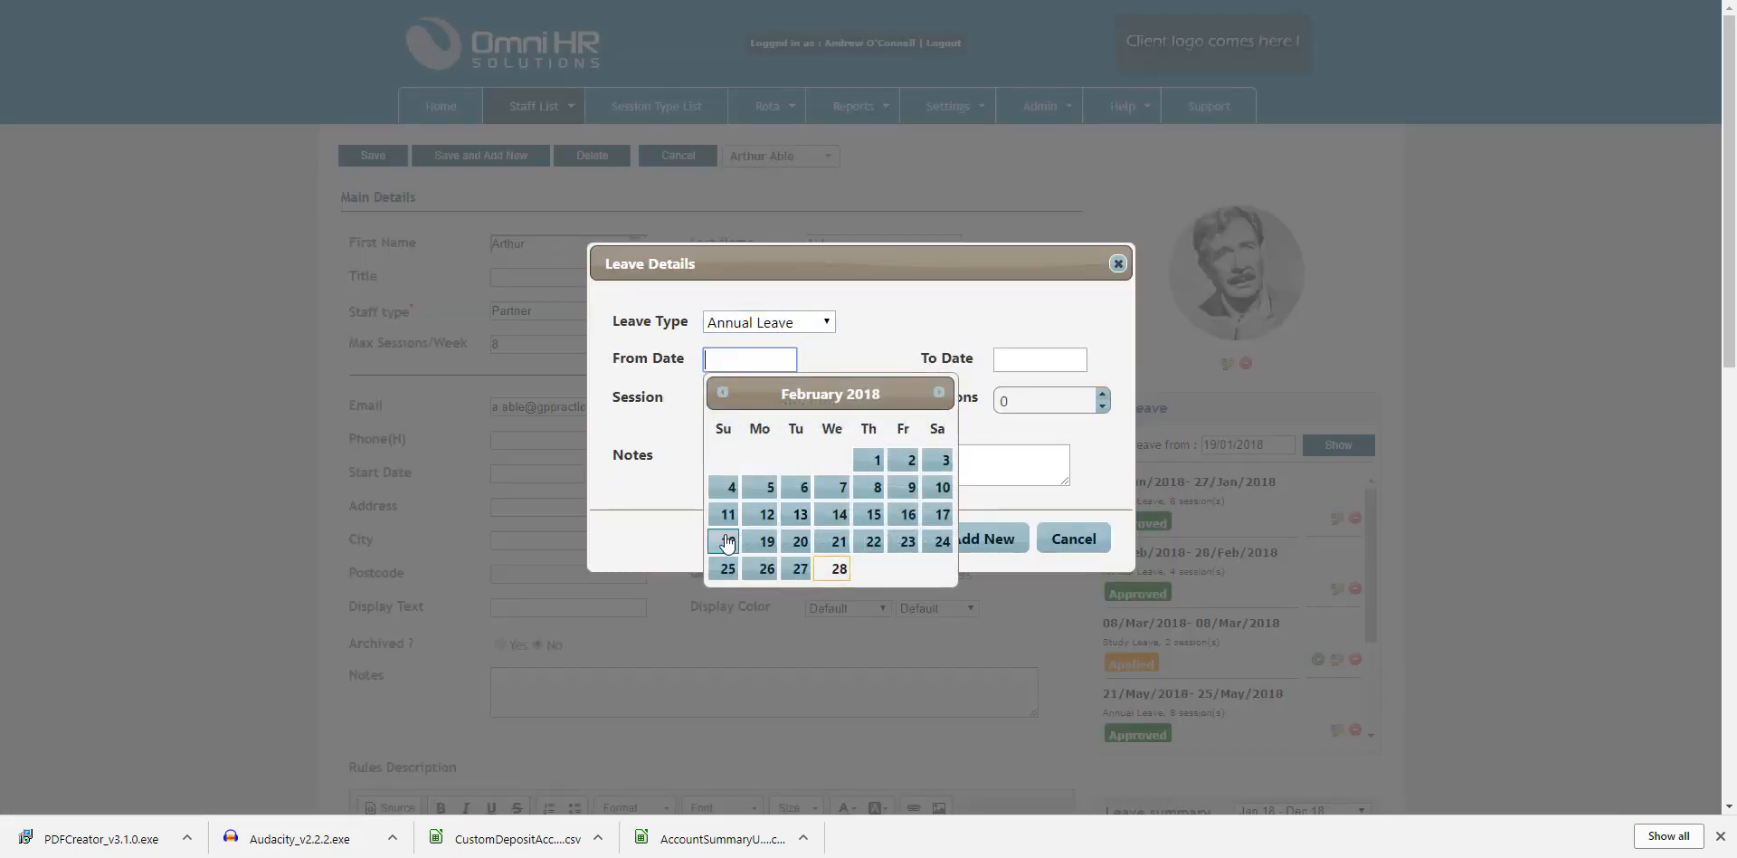
left_click(766, 514)
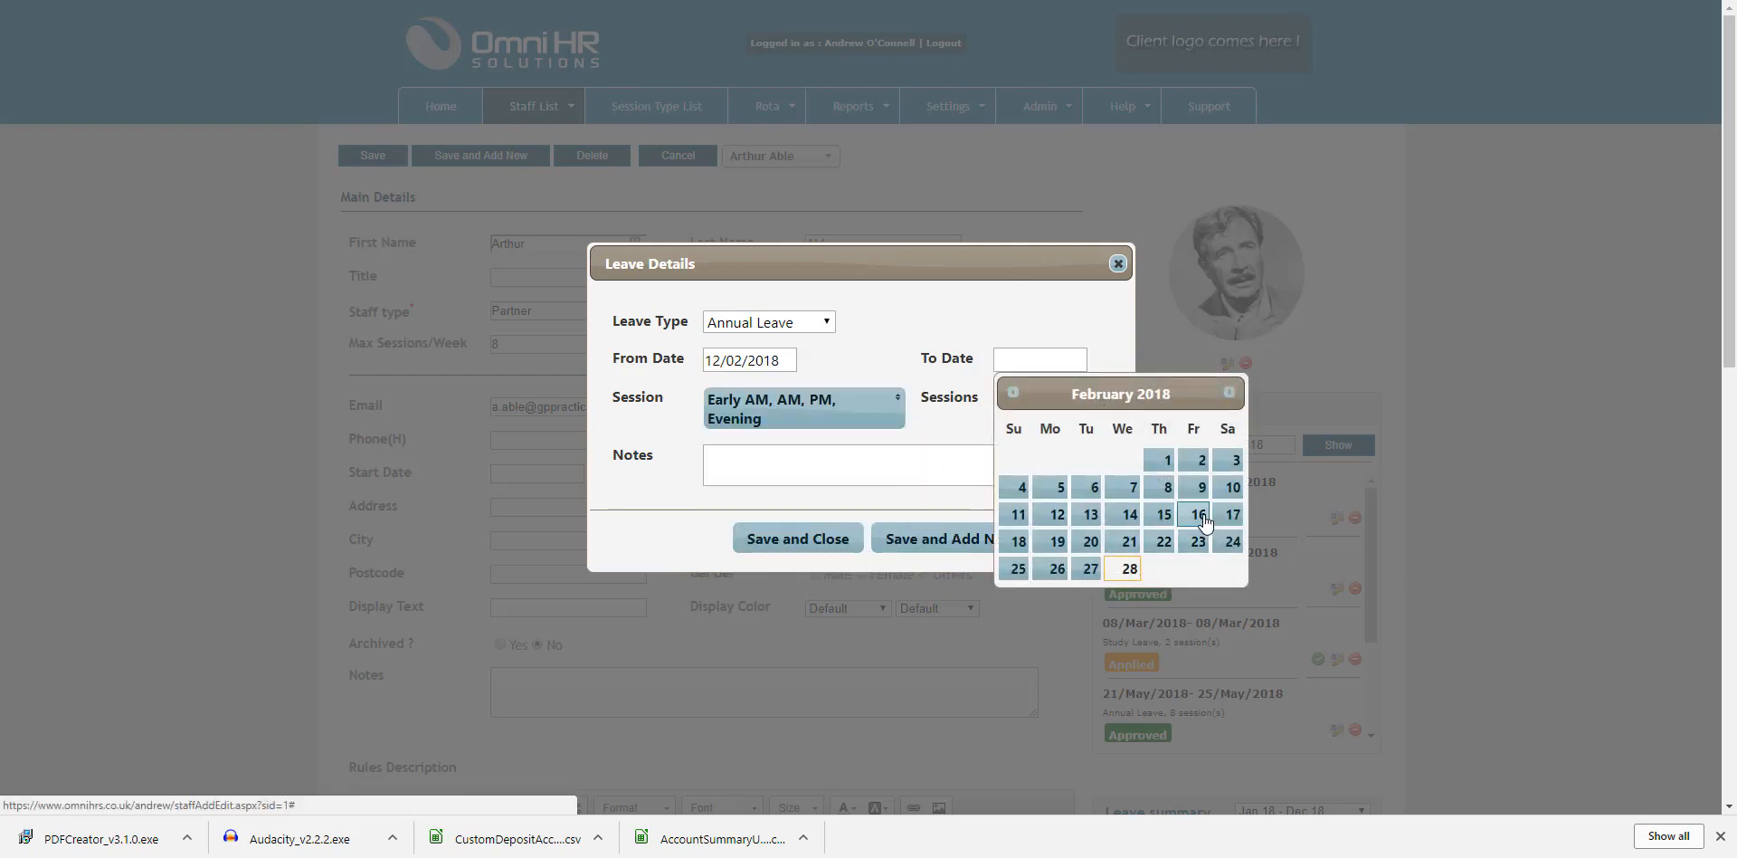
left_click(1196, 514)
left_click(814, 550)
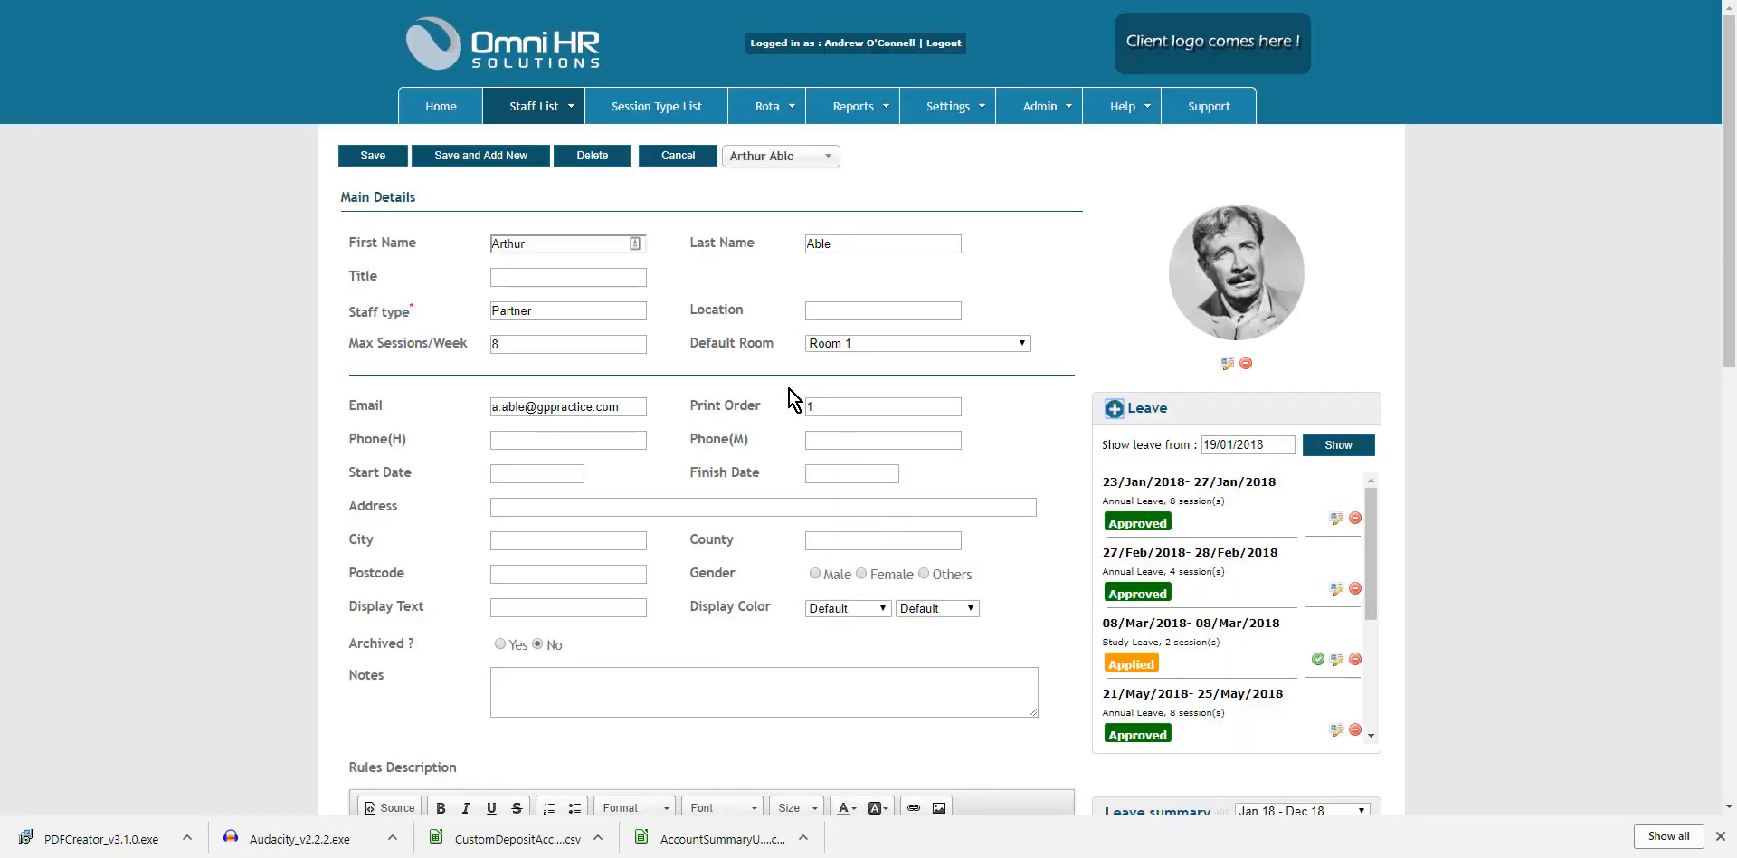
left_click(764, 113)
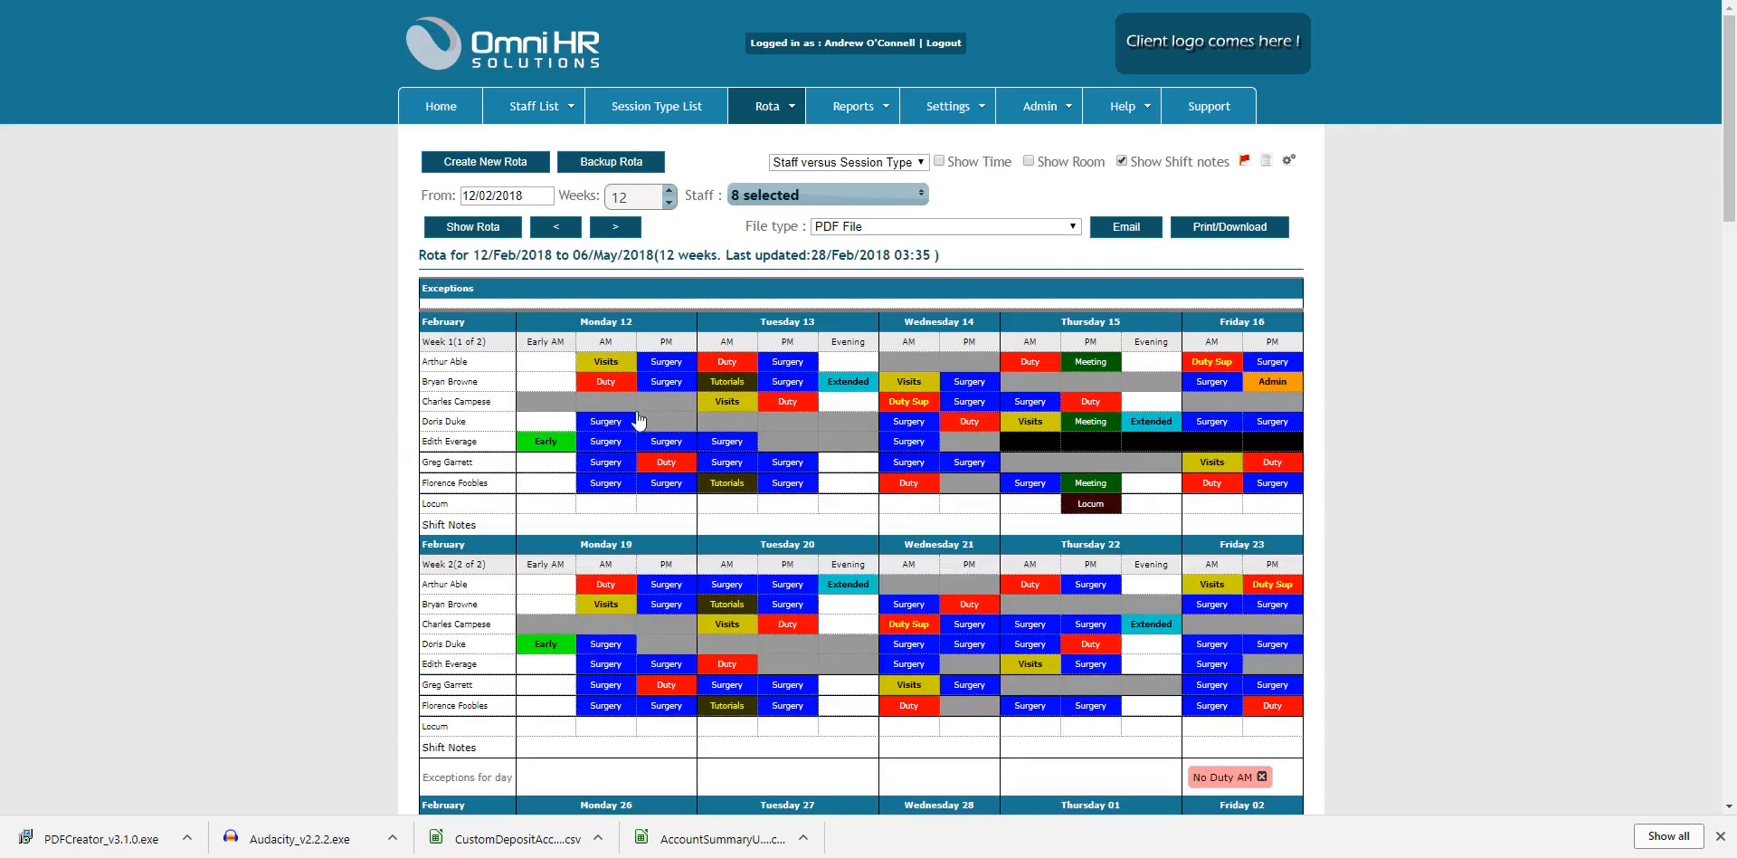
left_click(480, 234)
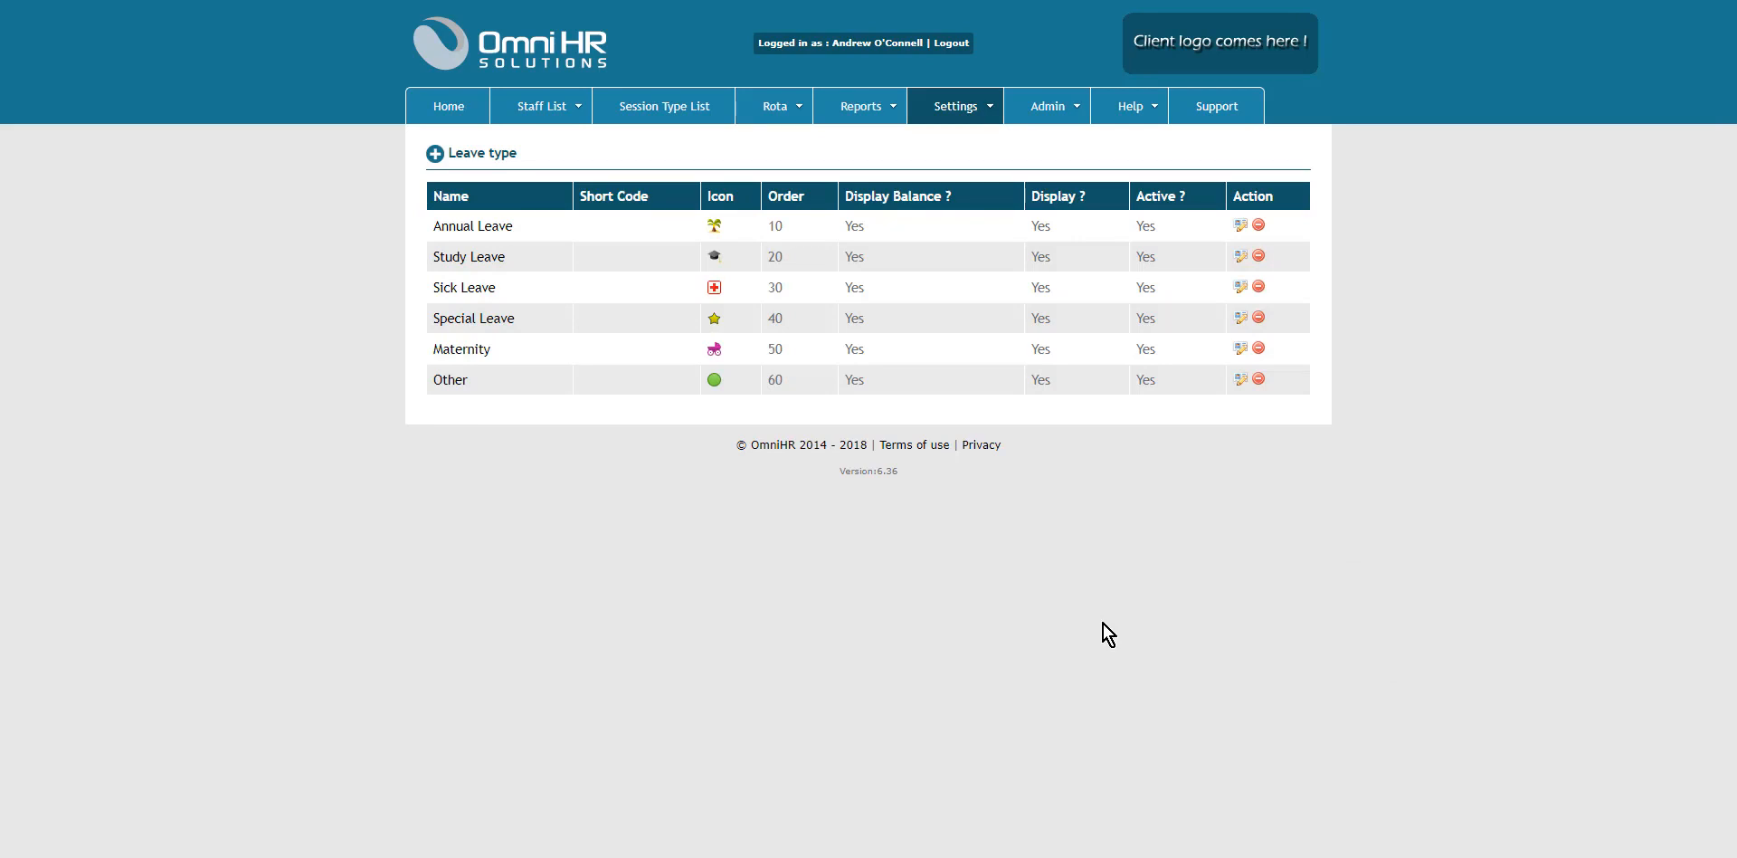
Review the Annual Leave type's details, including its allowance and associated session type settings, and close them without changes
mouse_move(965, 116)
left_click(486, 230)
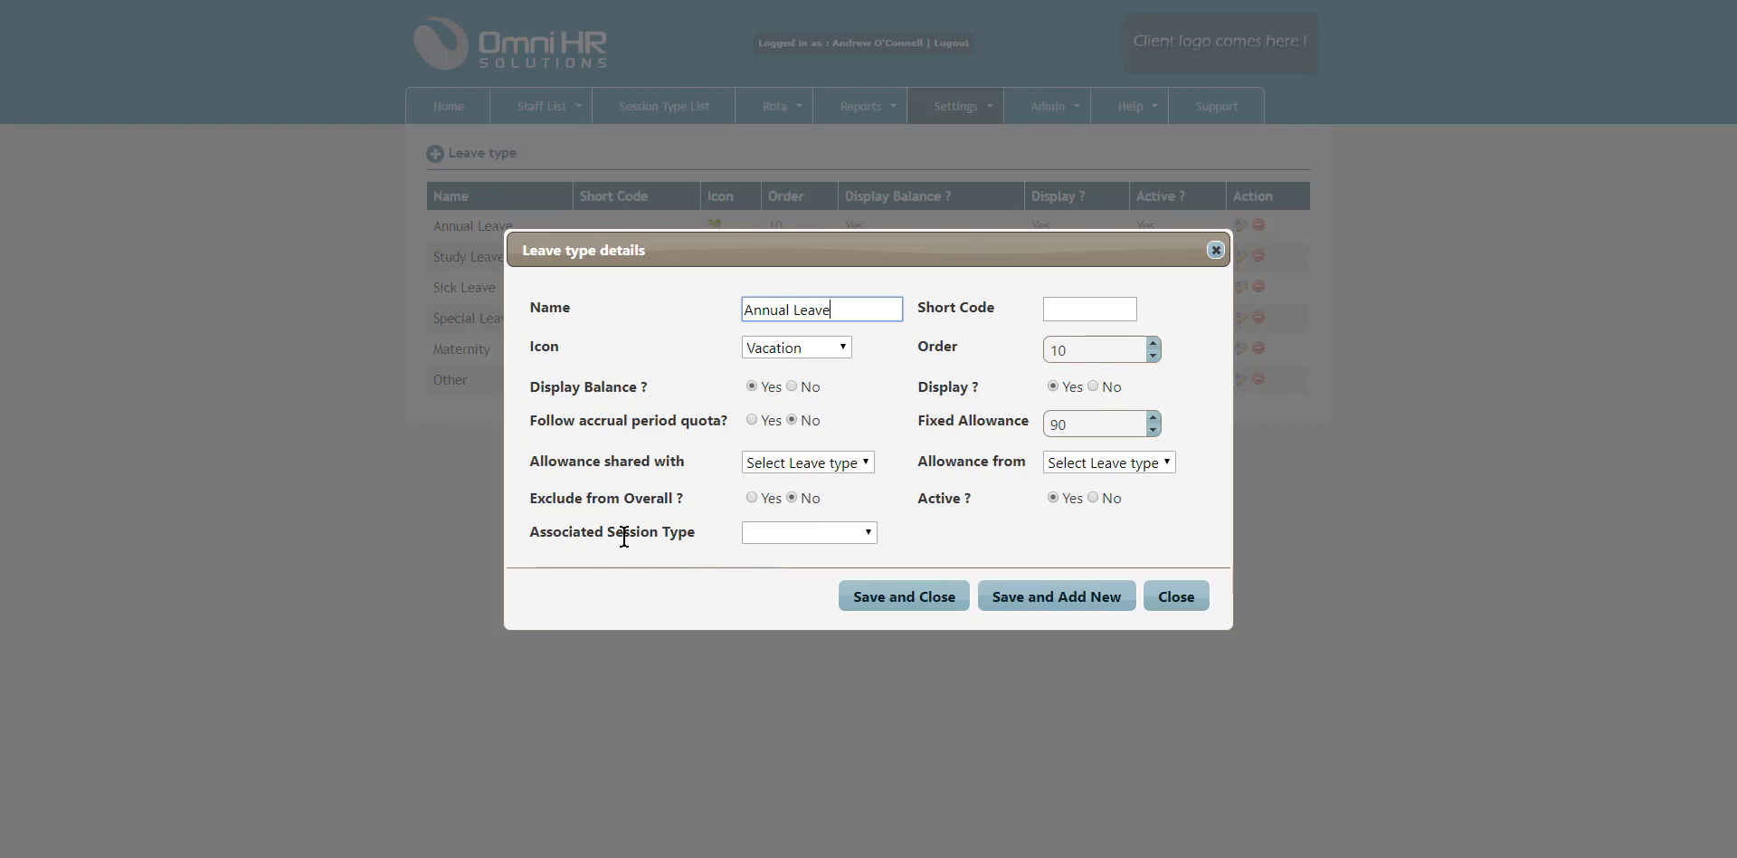
mouse_move(624, 535)
mouse_move(988, 463)
left_click(1184, 594)
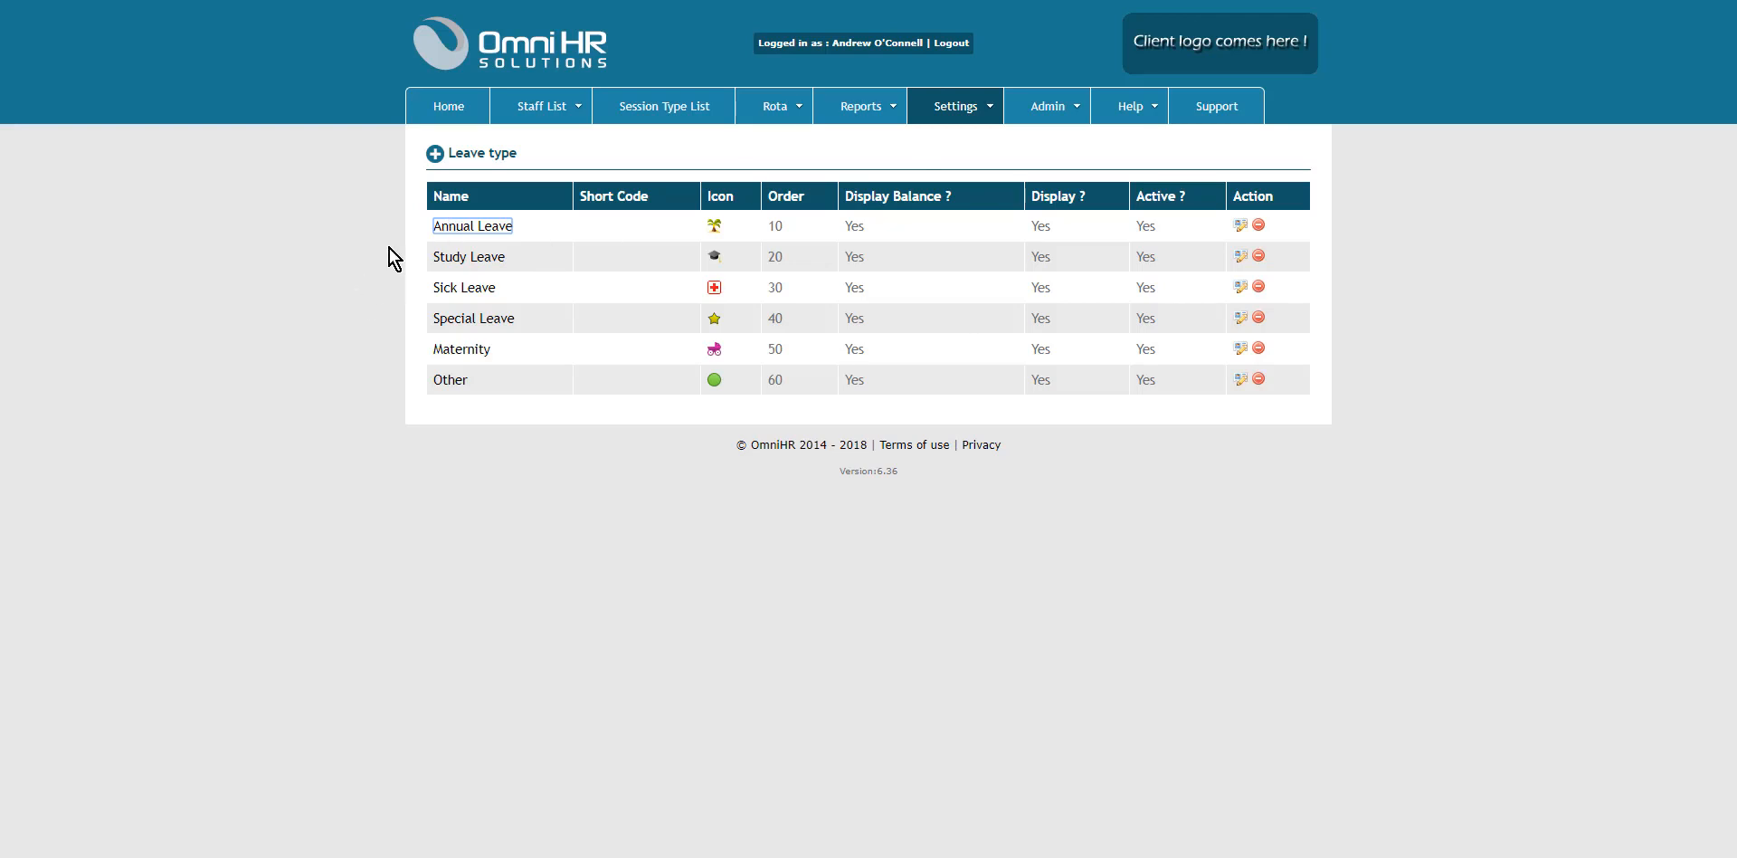
Switch to the accrual period settings and view the leave types selectable for the Jan 18 - Dec 18 quota
key("ctrl+Tab")
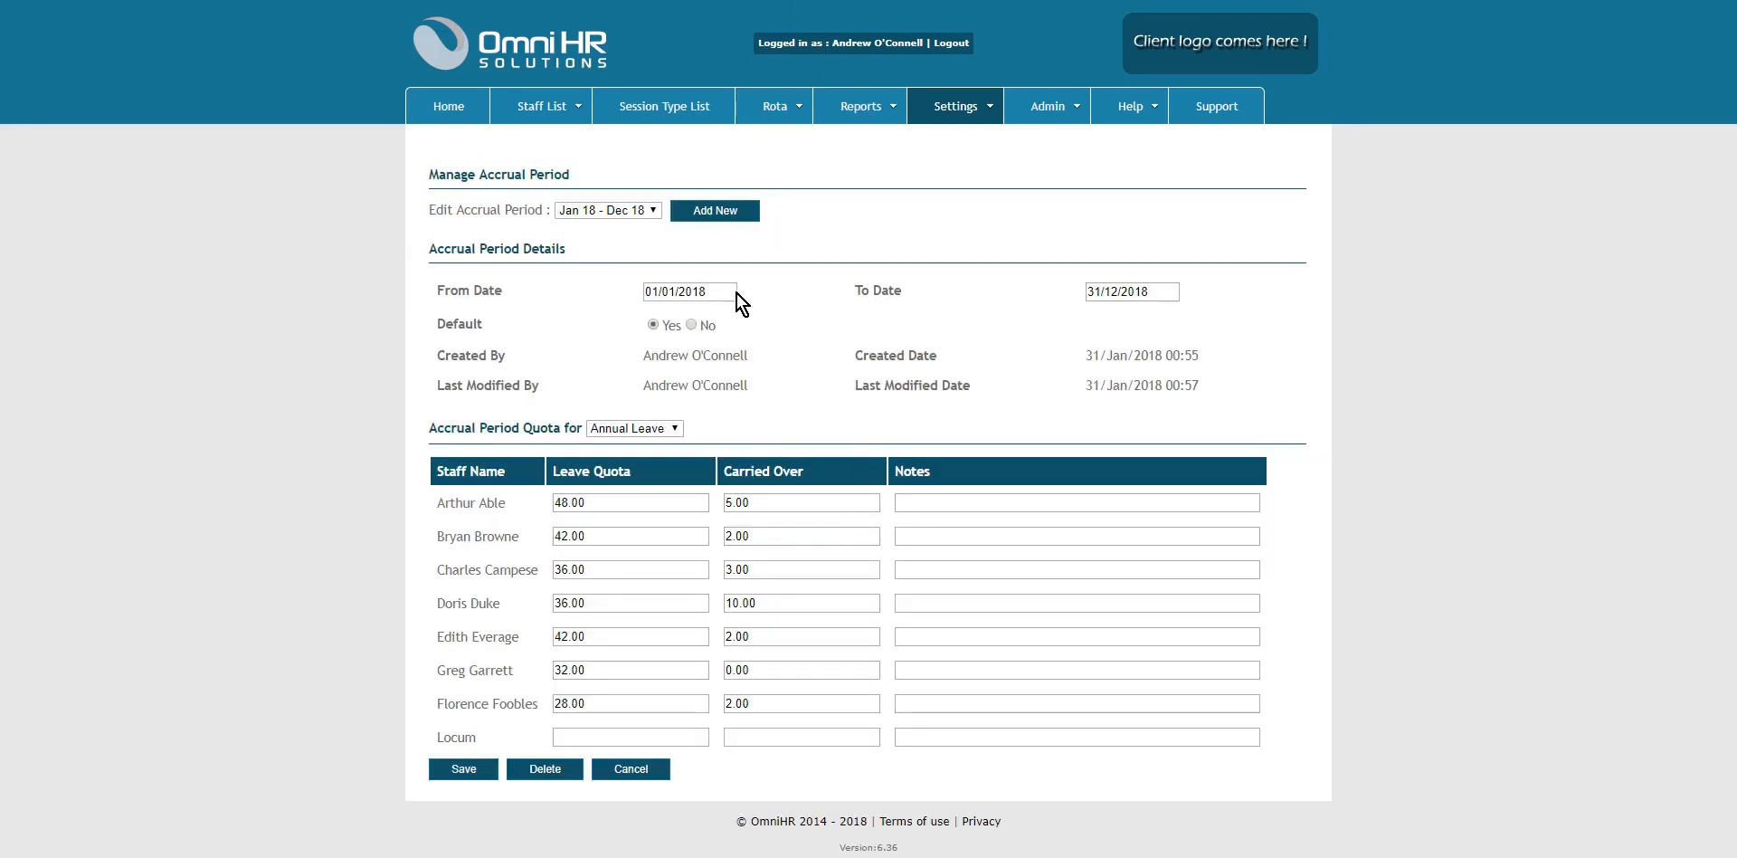
left_click(965, 112)
left_click(627, 427)
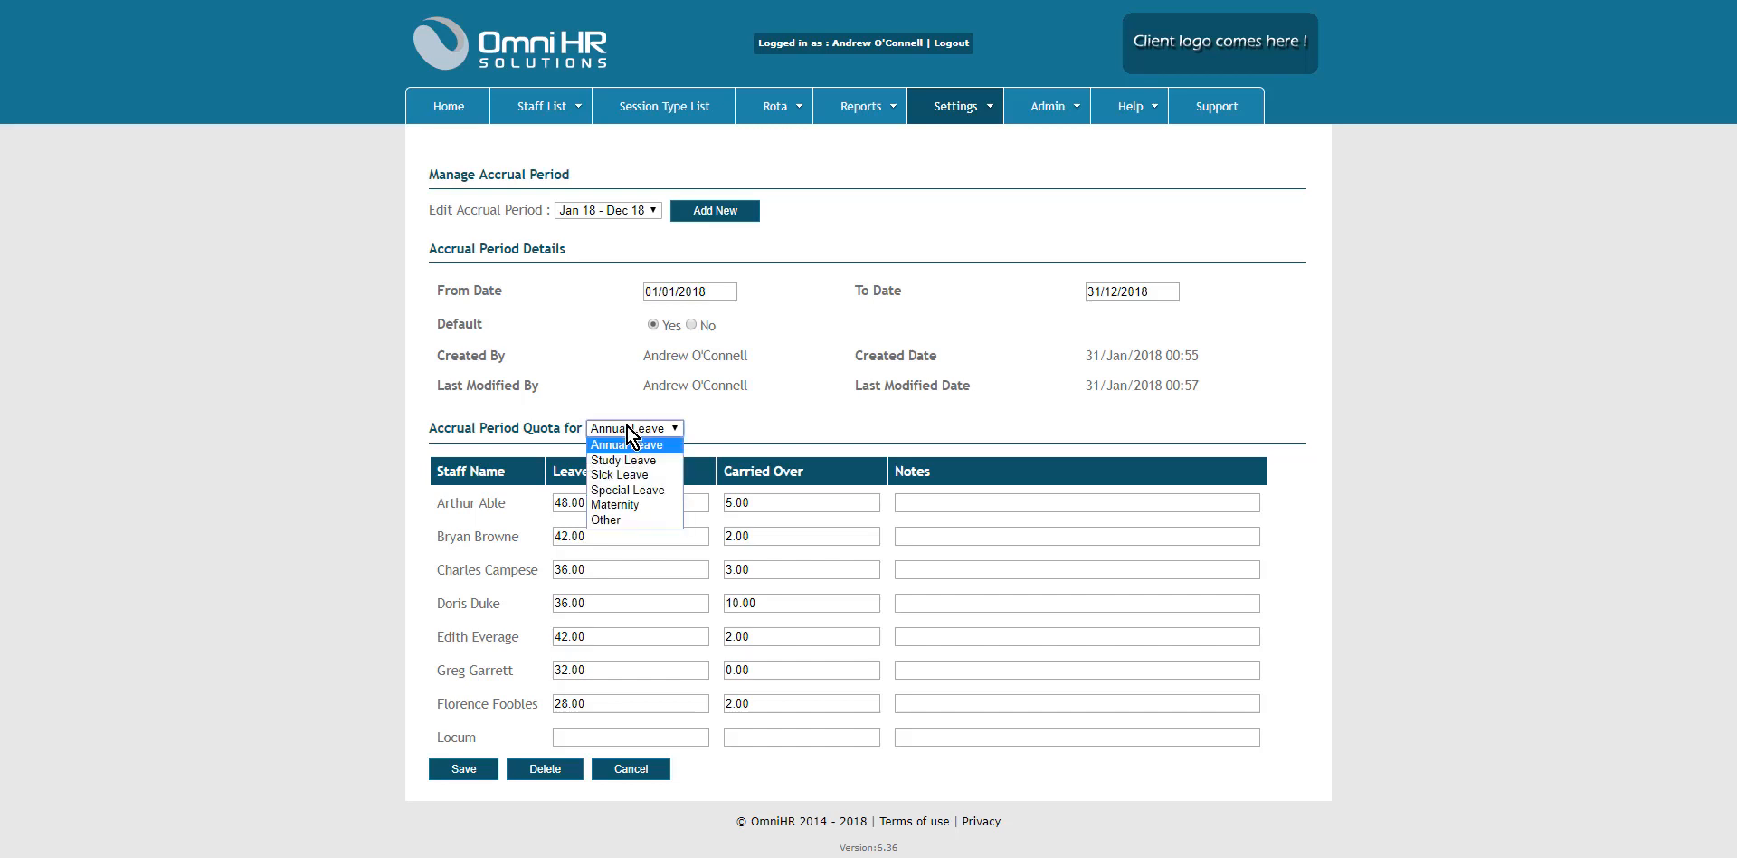
left_click(590, 342)
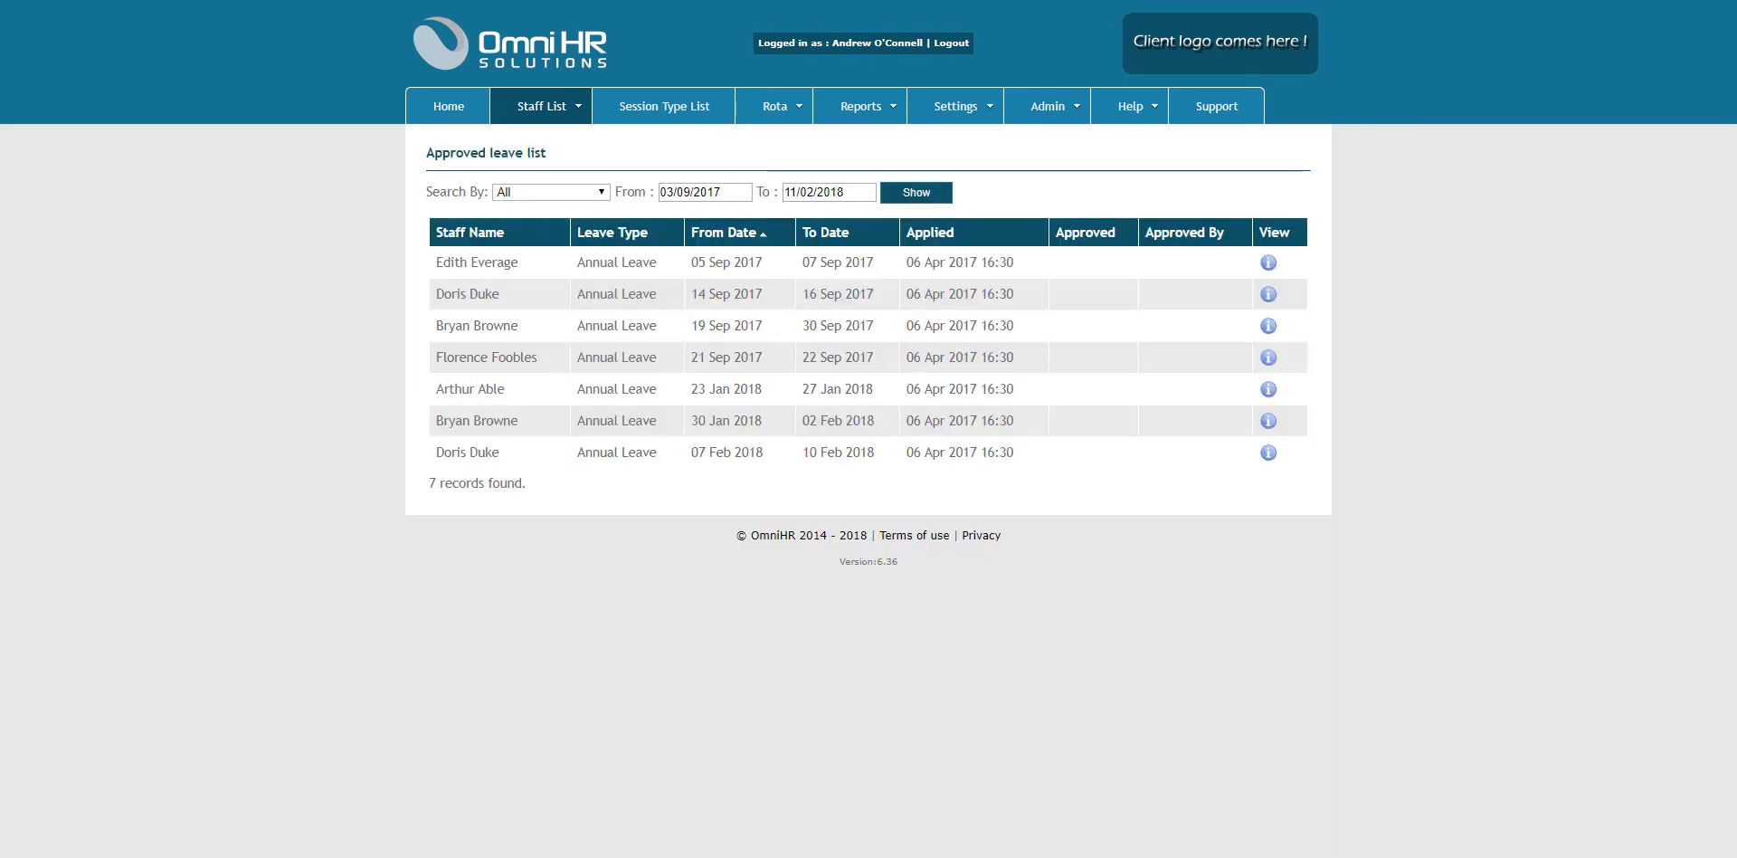
Open the Manage Leave page in a new browser tab from the approved leave list
mouse_move(534, 119)
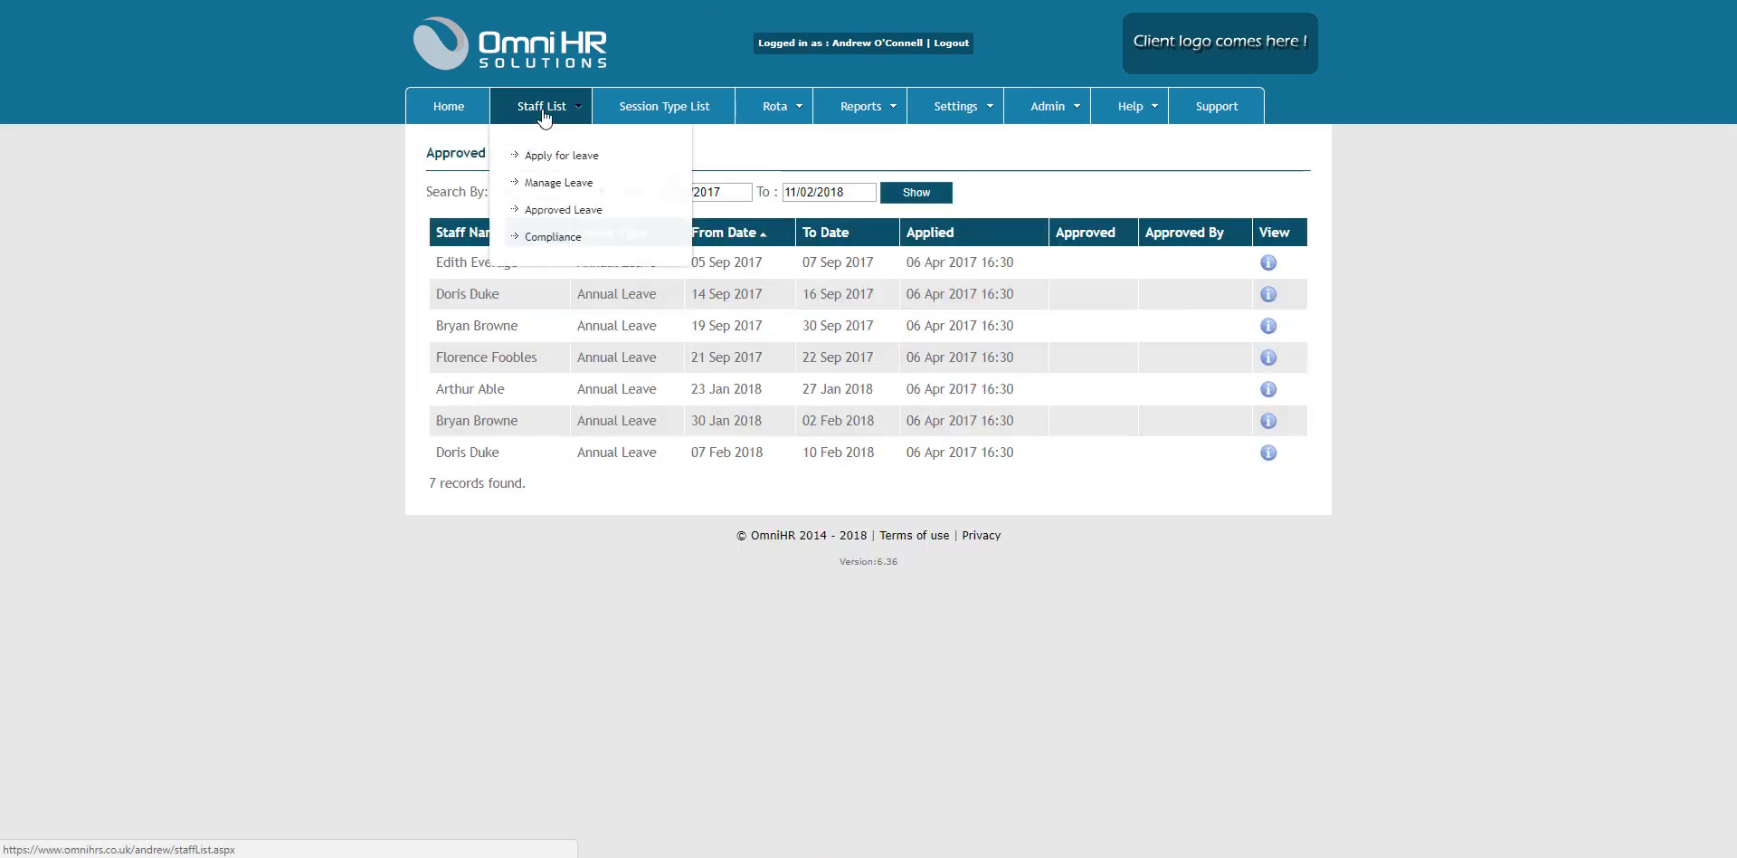
right_click(566, 184)
left_click(611, 197)
left_click(611, 195)
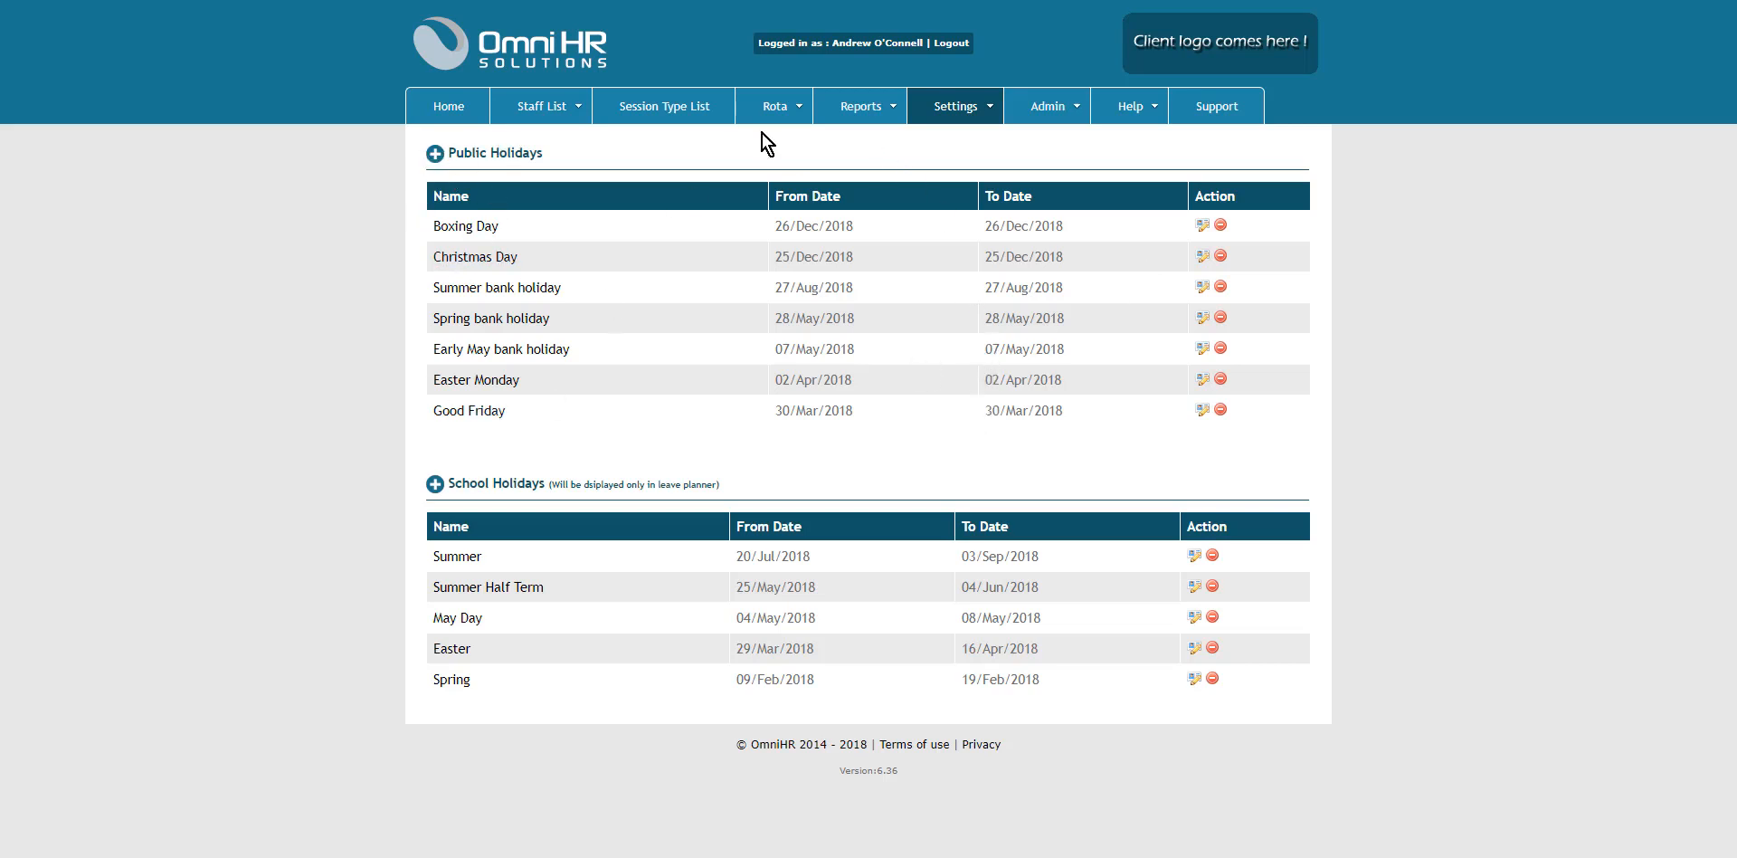
View the entry form for a new public holiday, close it without saving, and open the Fixed Dates settings
mouse_move(959, 113)
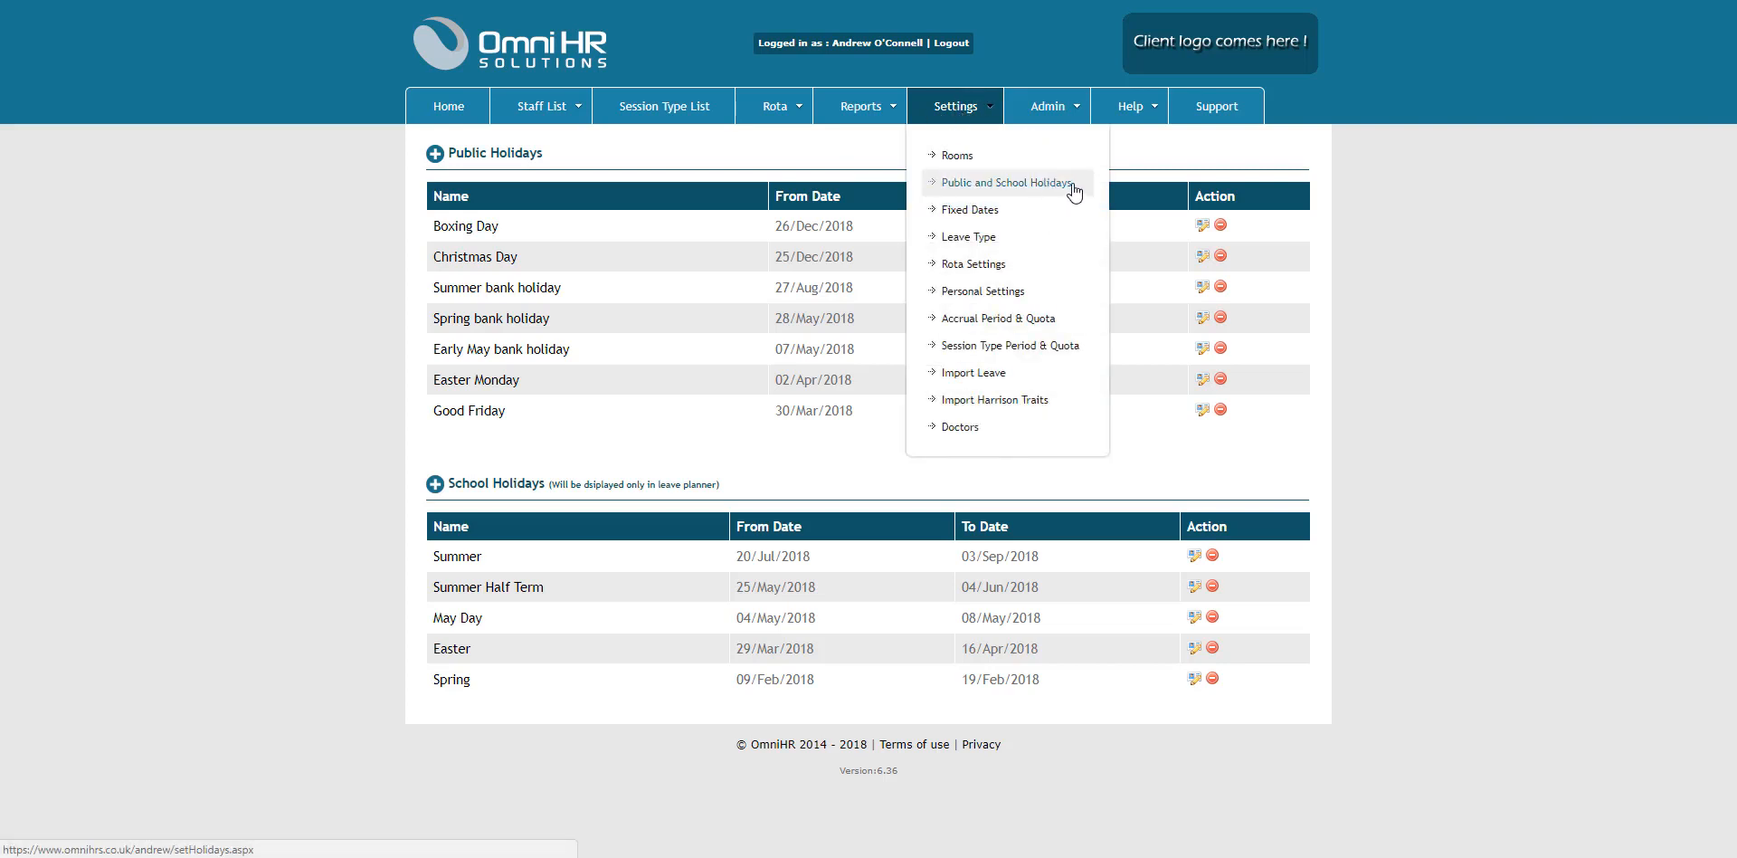
left_click(432, 156)
left_click(1037, 561)
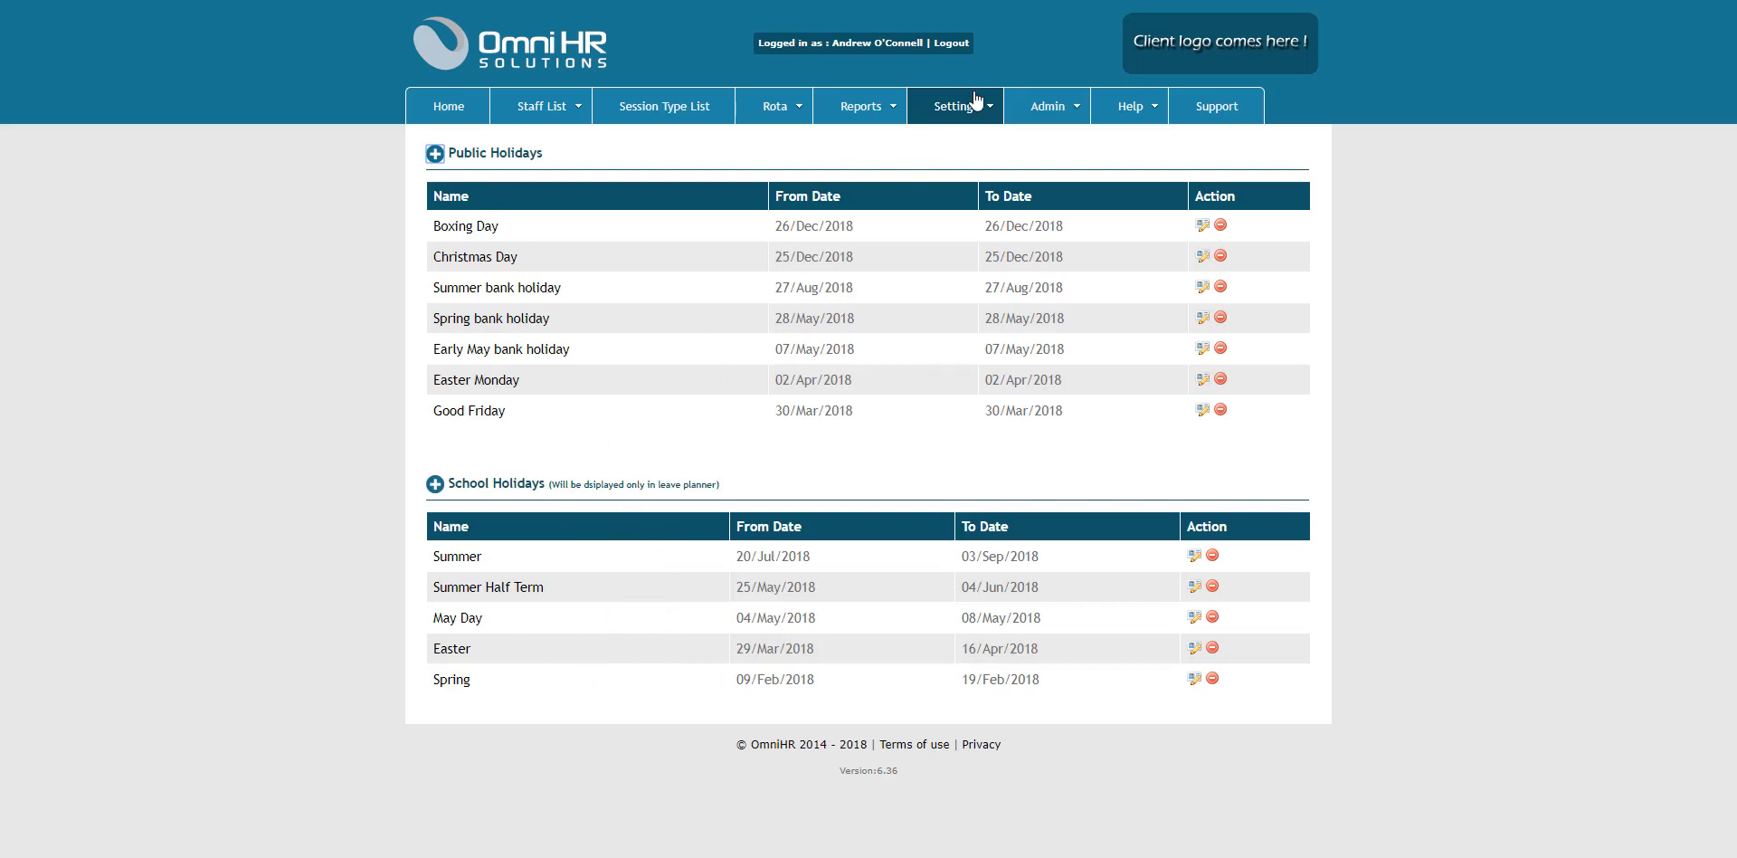
mouse_move(975, 100)
left_click(958, 198)
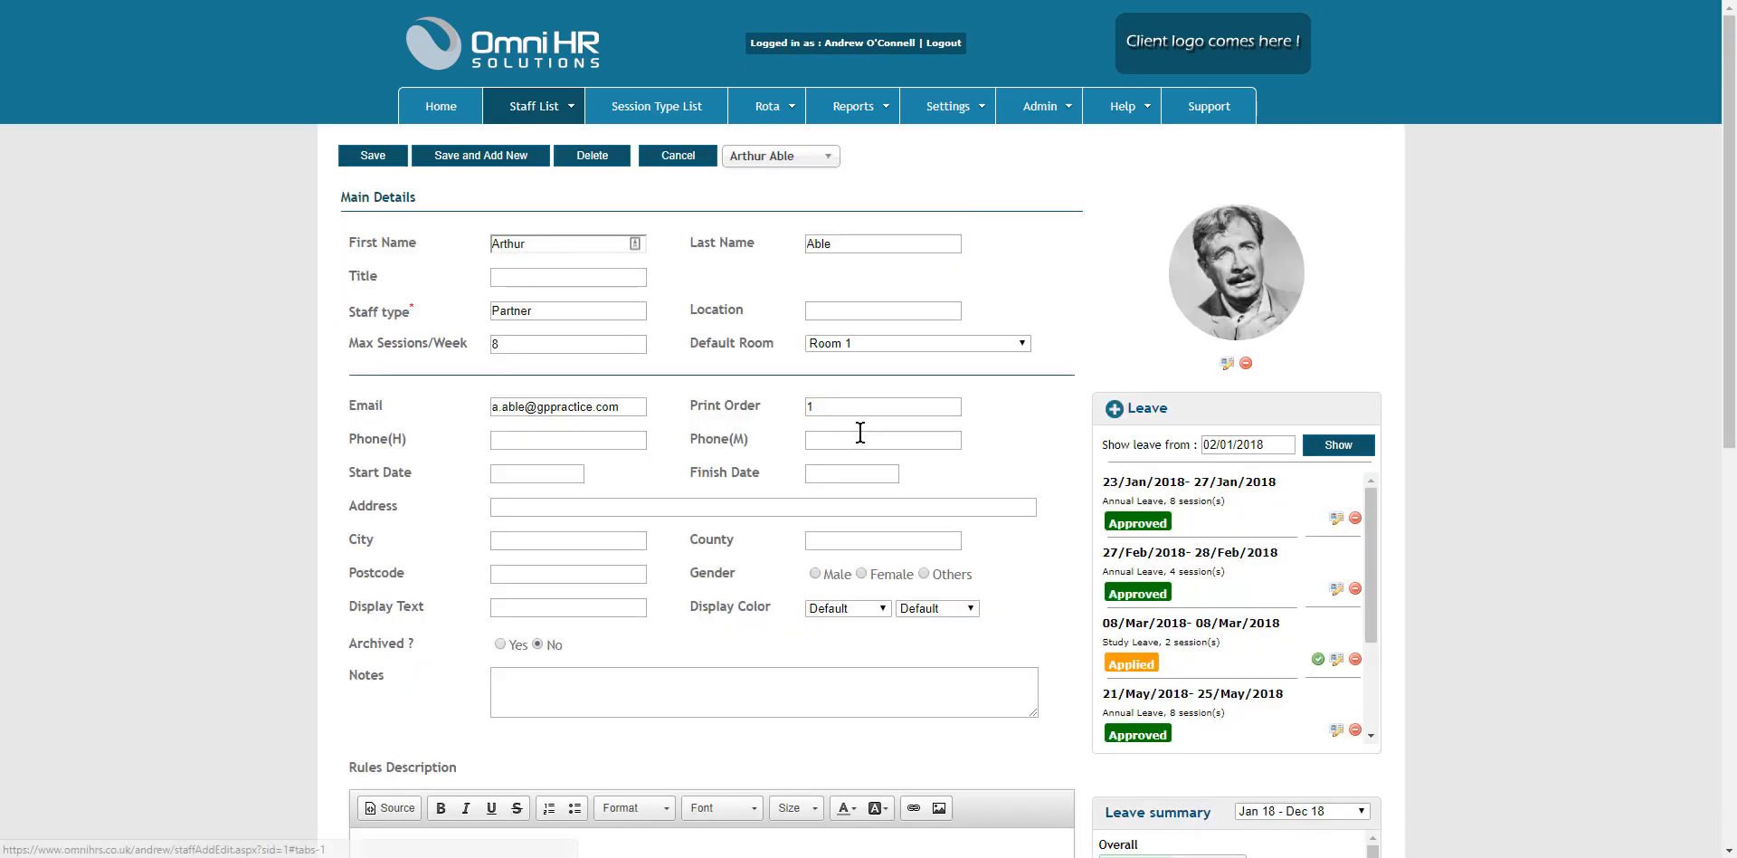
Review the Staff Availability rules in the first staff member's record
scroll(769, 428, "down", 1)
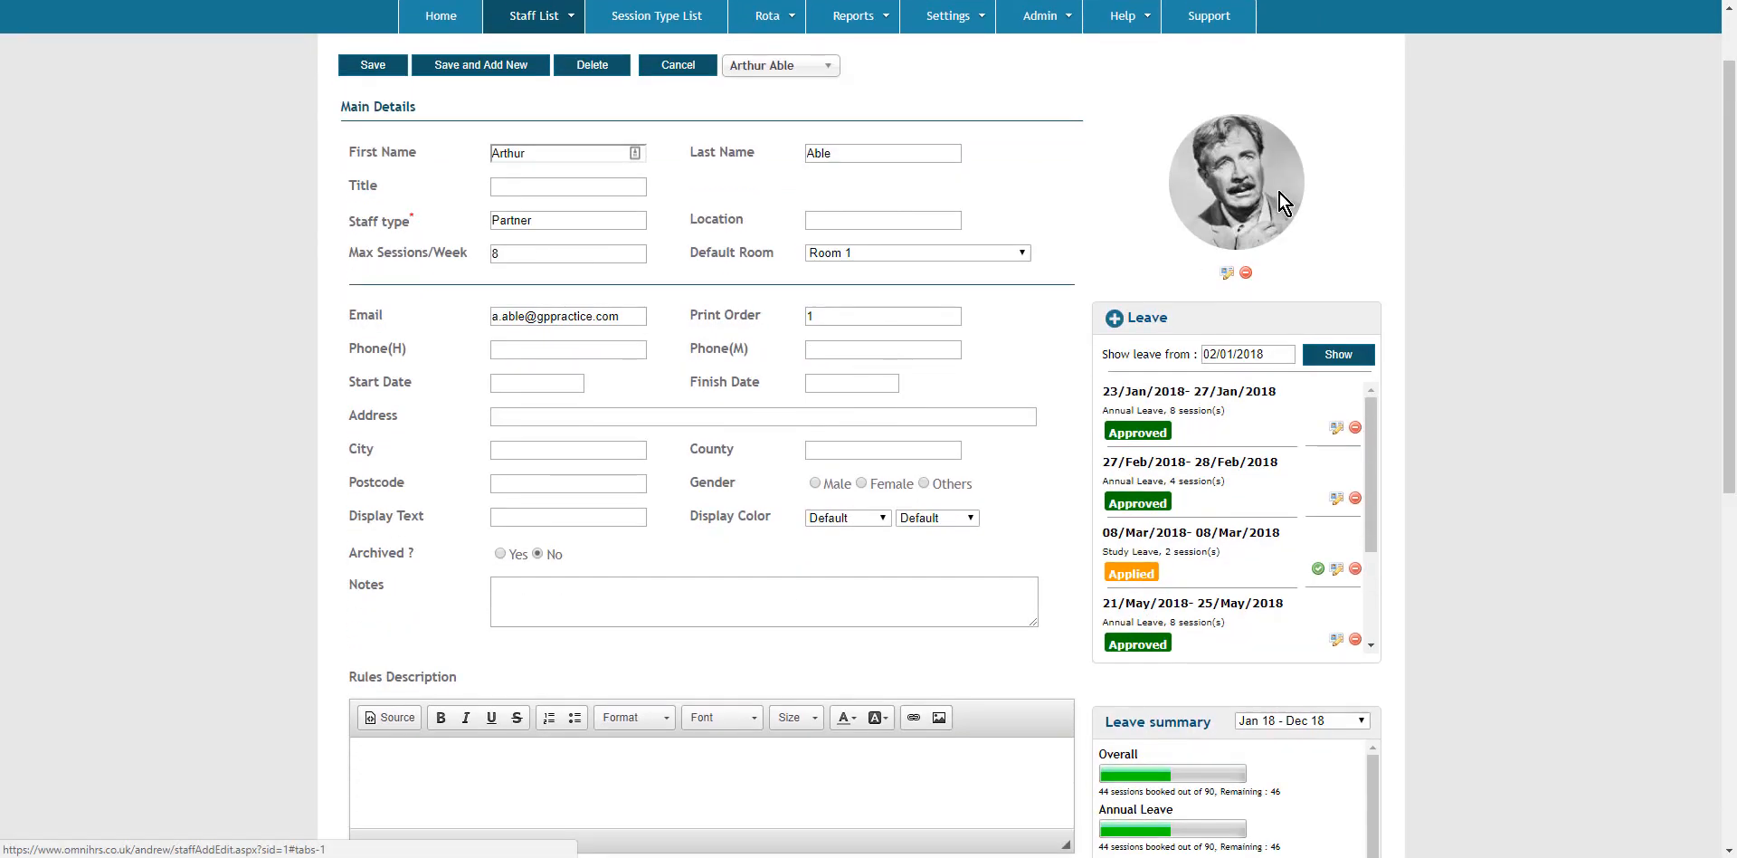
scroll(769, 427, "down", 8)
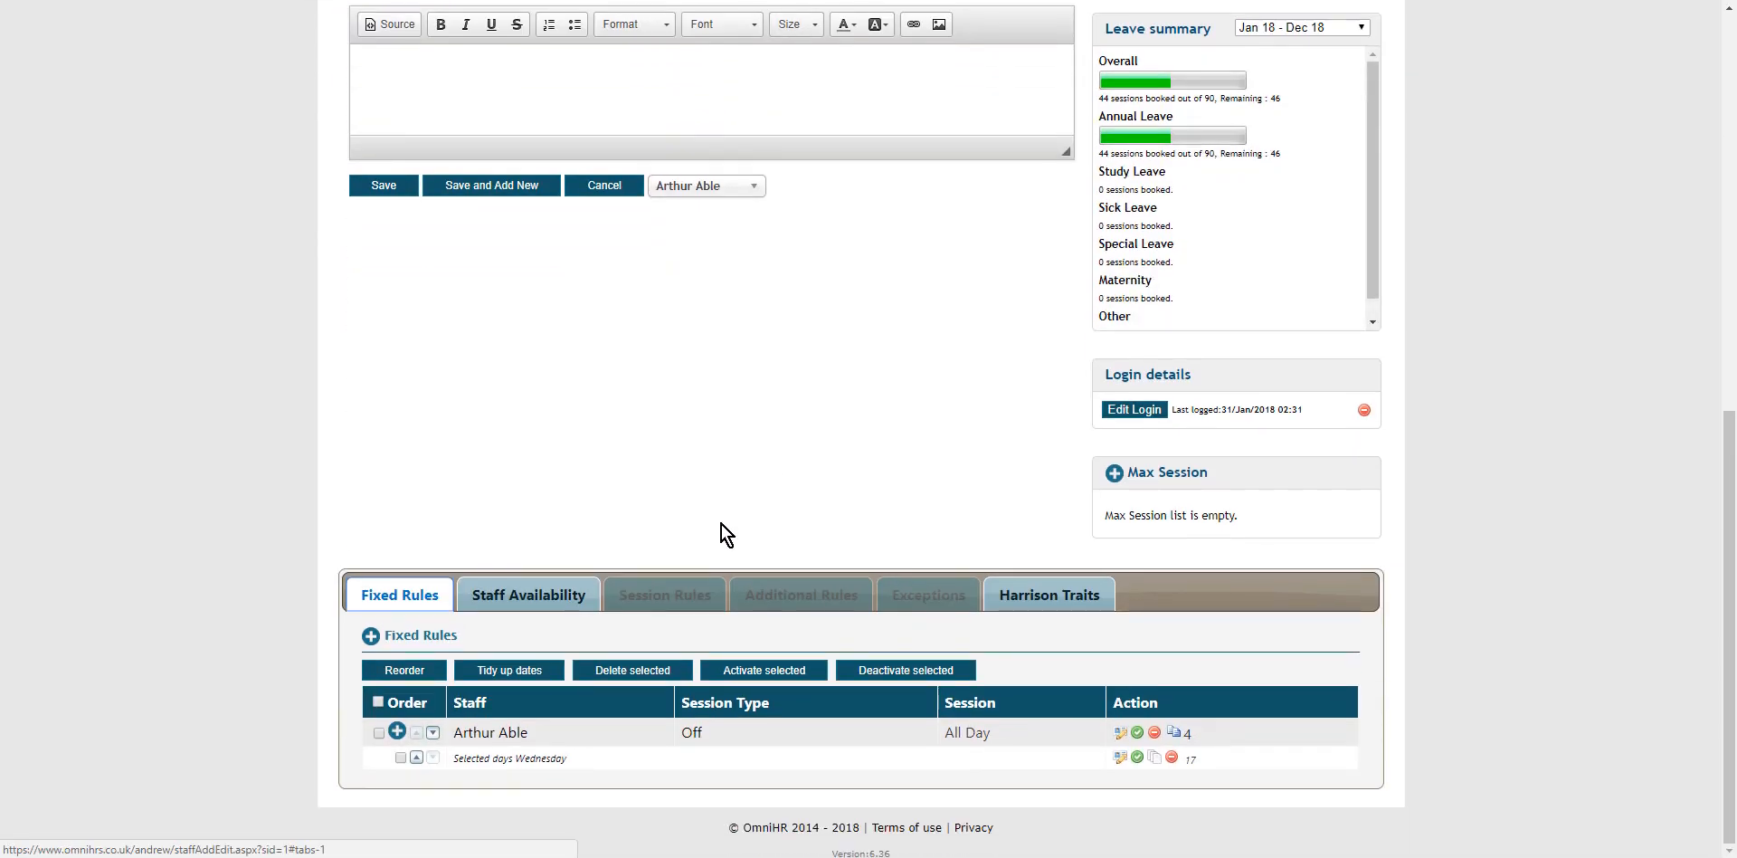
left_click(524, 602)
scroll(738, 516, "down", 4)
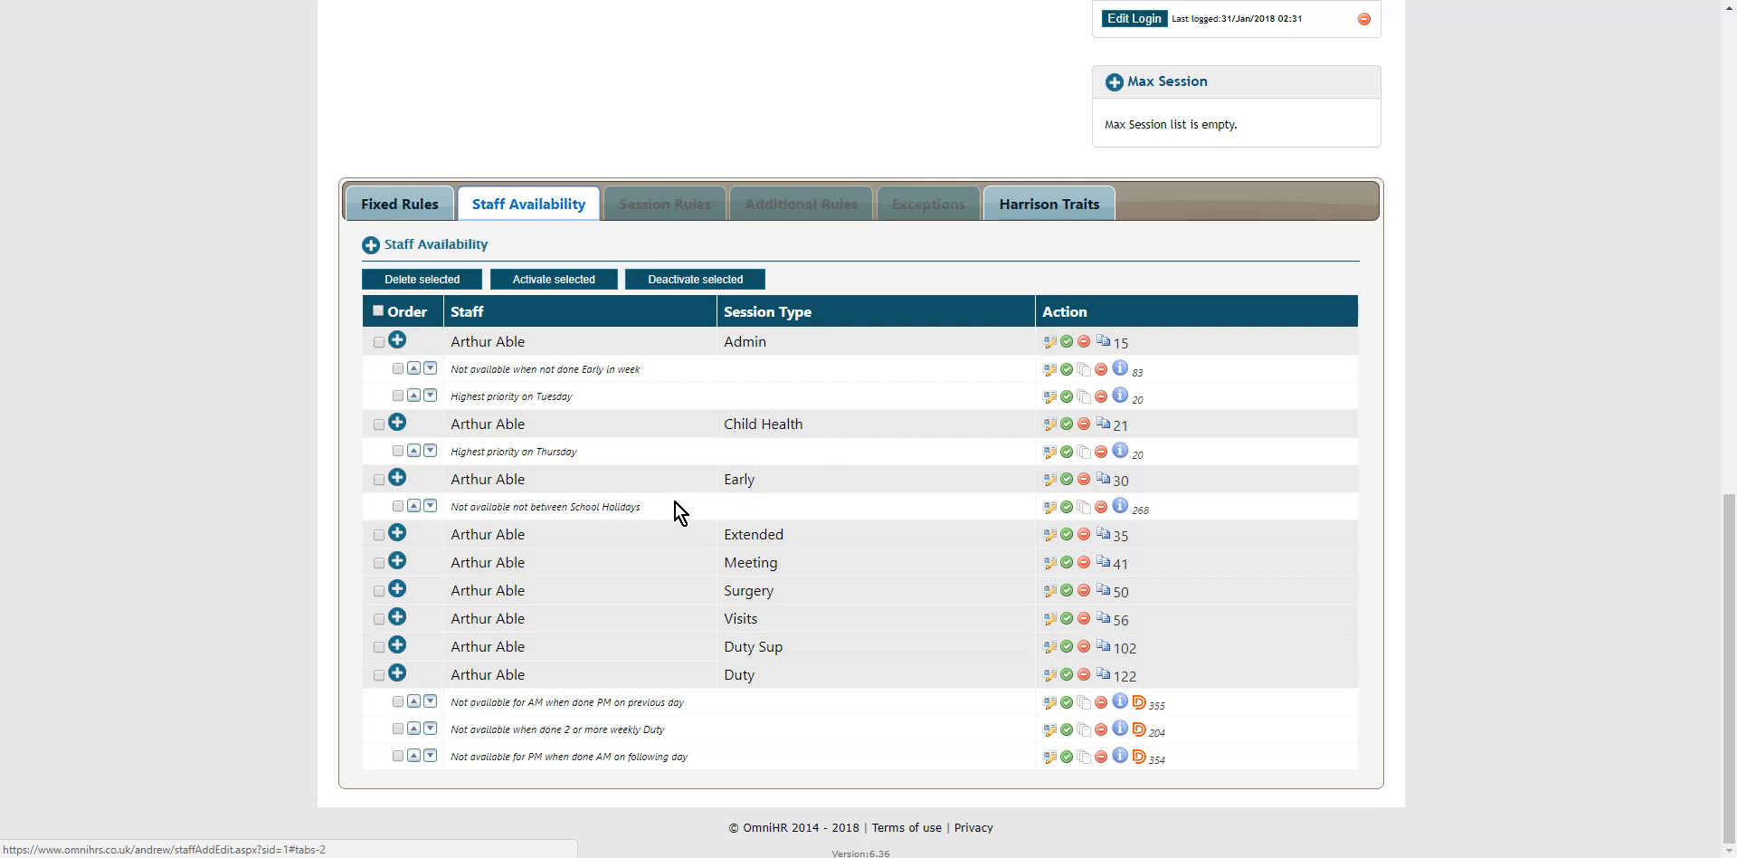
scroll(648, 532, "up", 3)
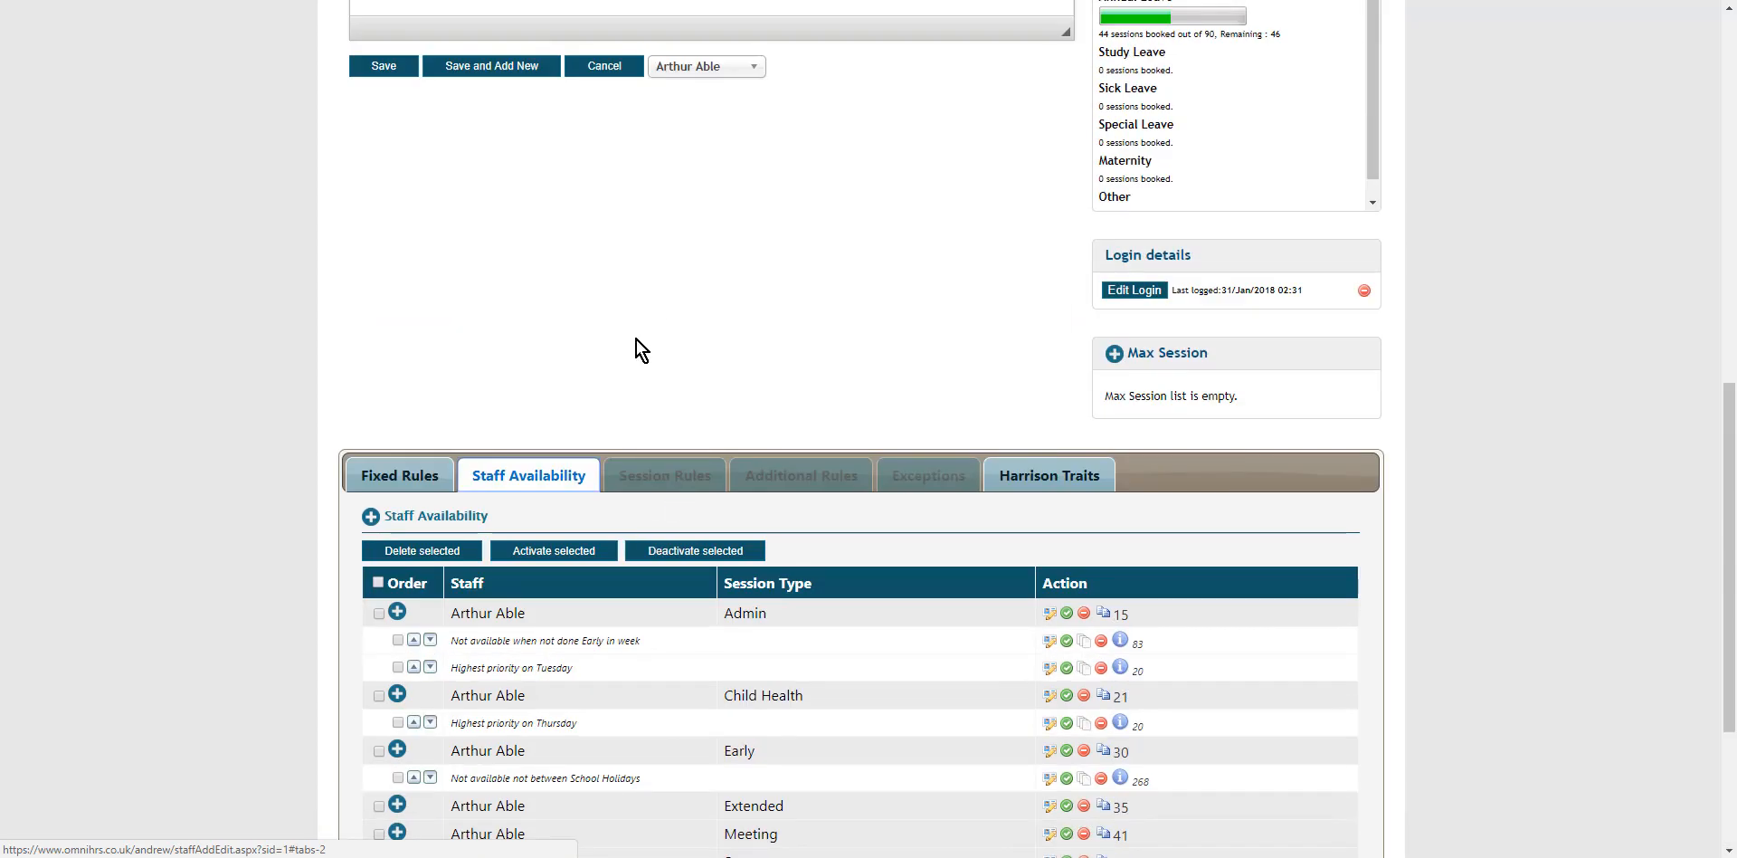
scroll(638, 344, "up", 5)
scroll(637, 339, "down", 8)
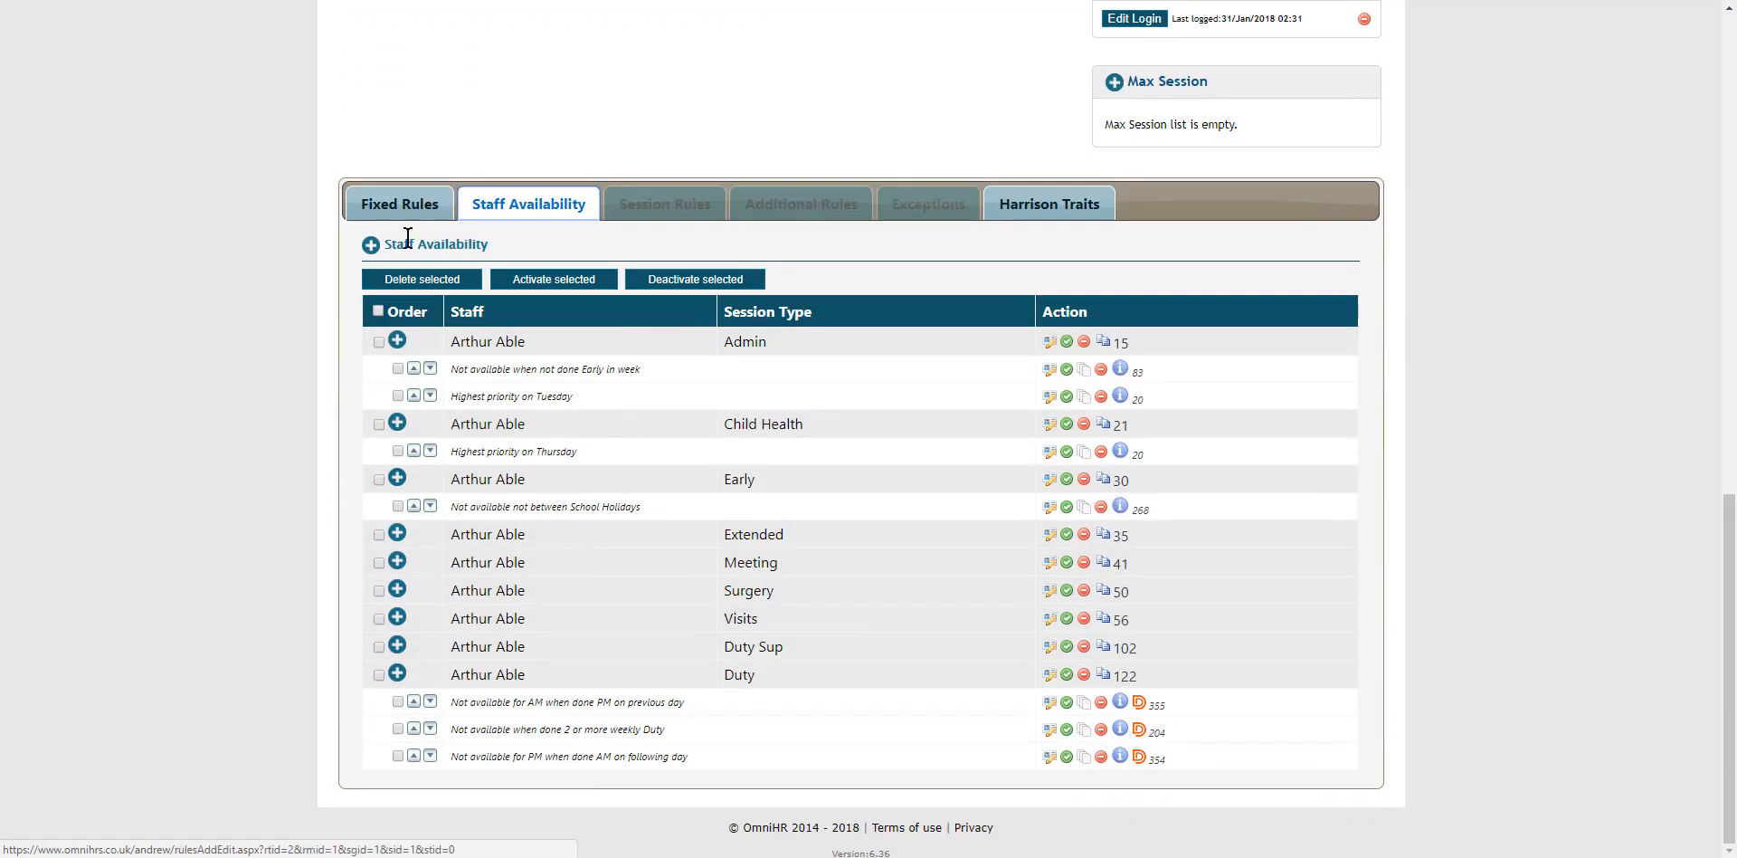
Start a new fixed rule for the staff member with Meeting as the session type, and check the Fixed Dates page
left_click(412, 206)
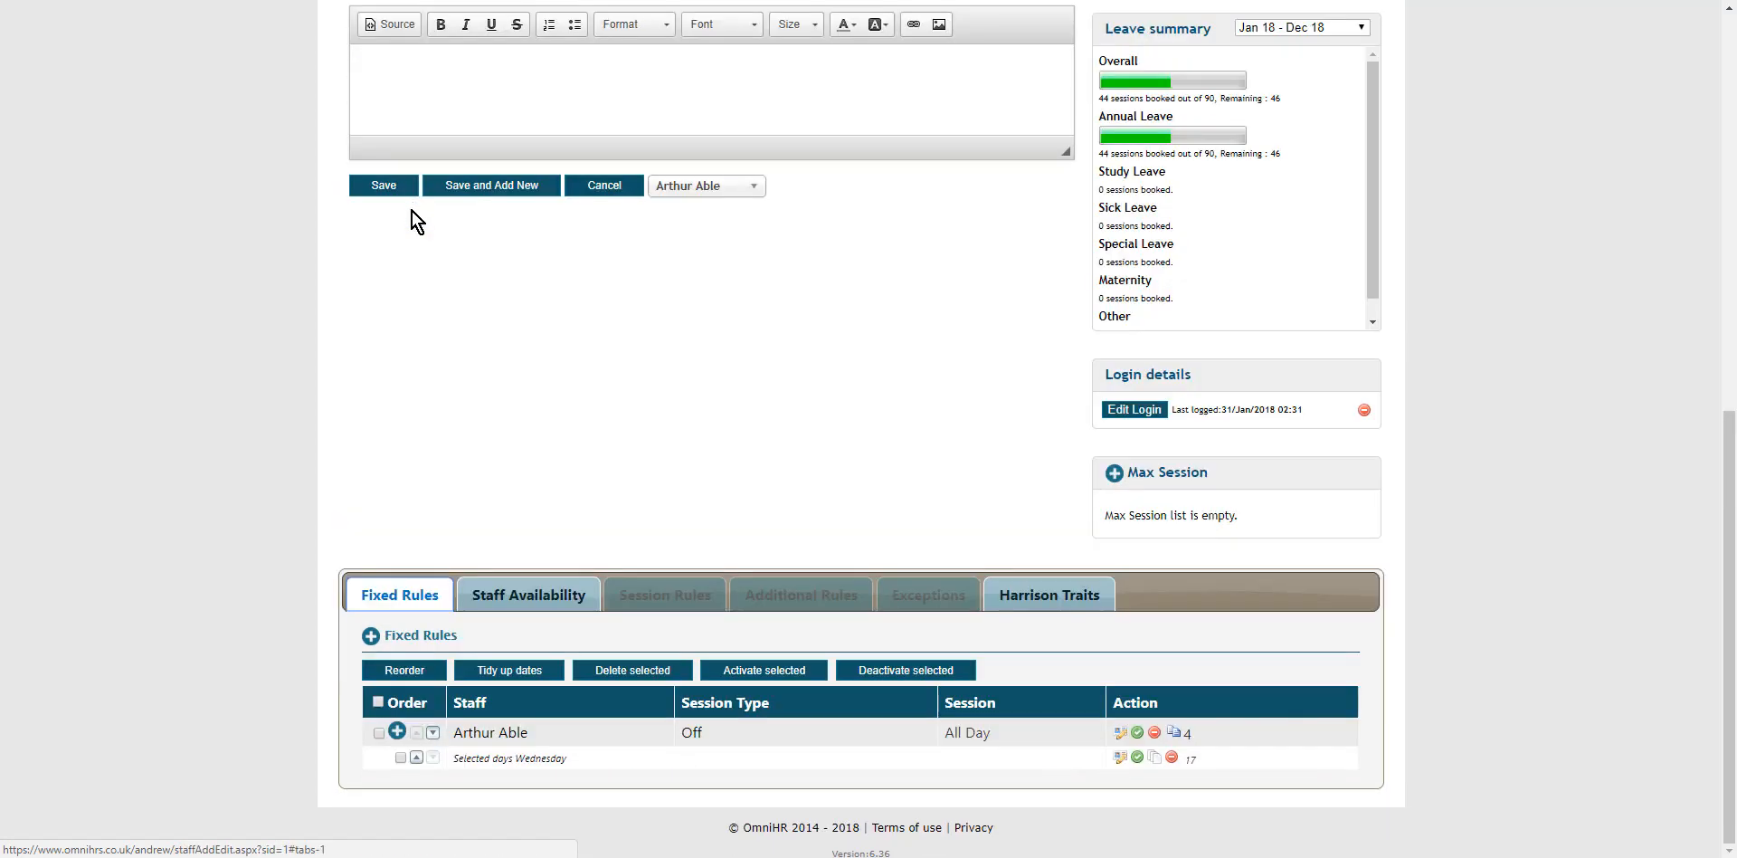
left_click(371, 637)
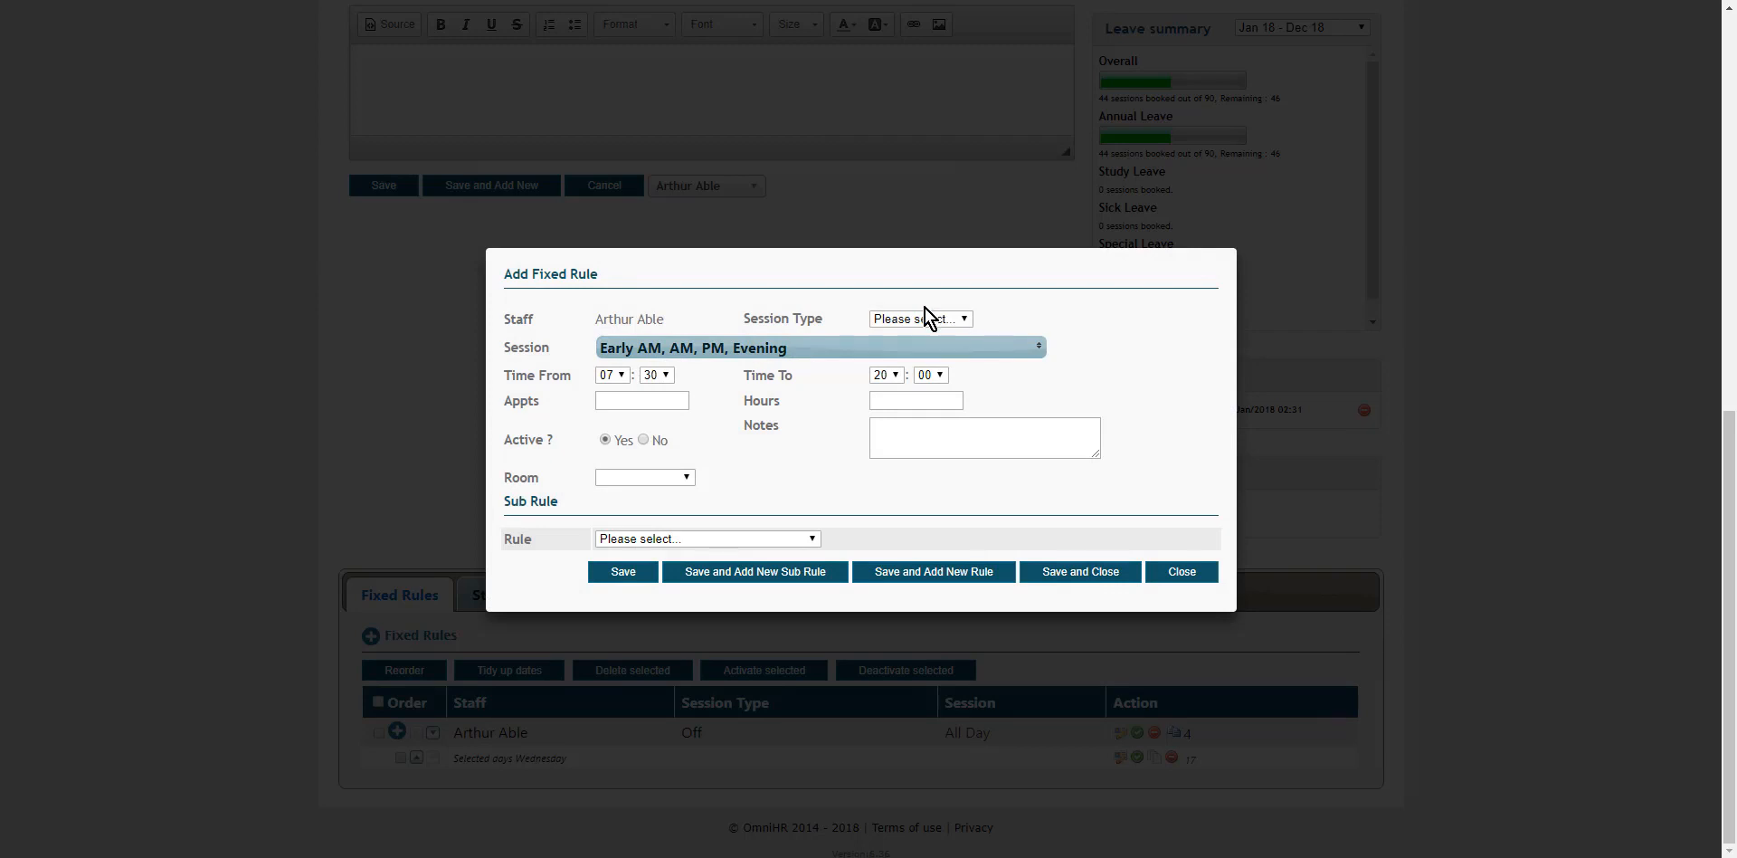
left_click(925, 312)
left_click(931, 473)
left_click(935, 319)
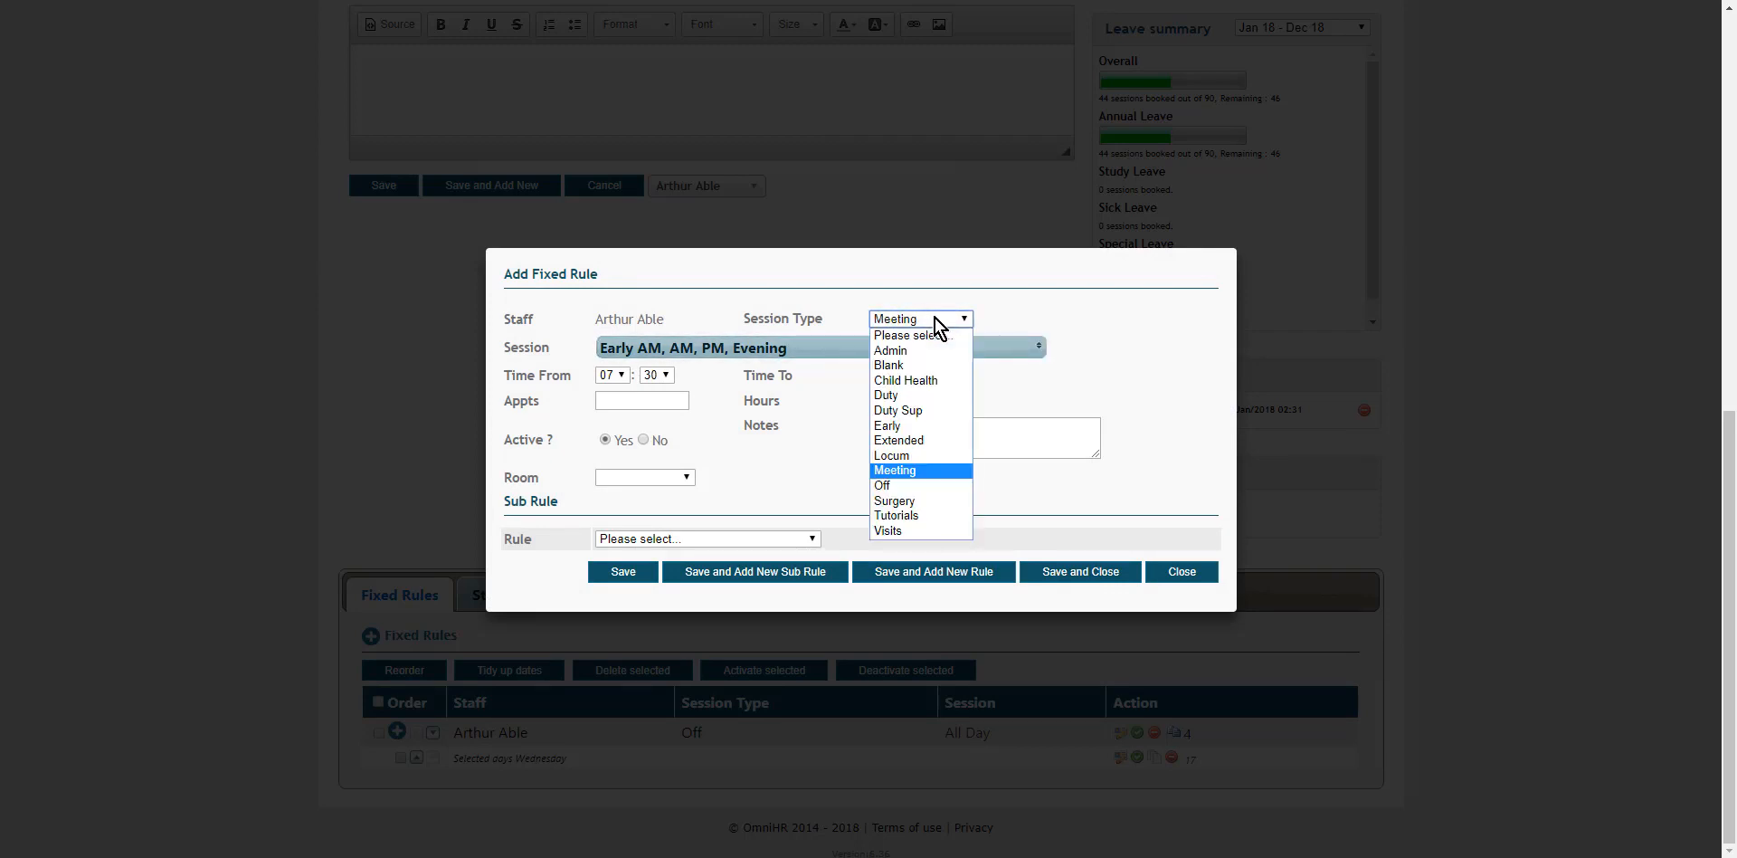
left_click(928, 475)
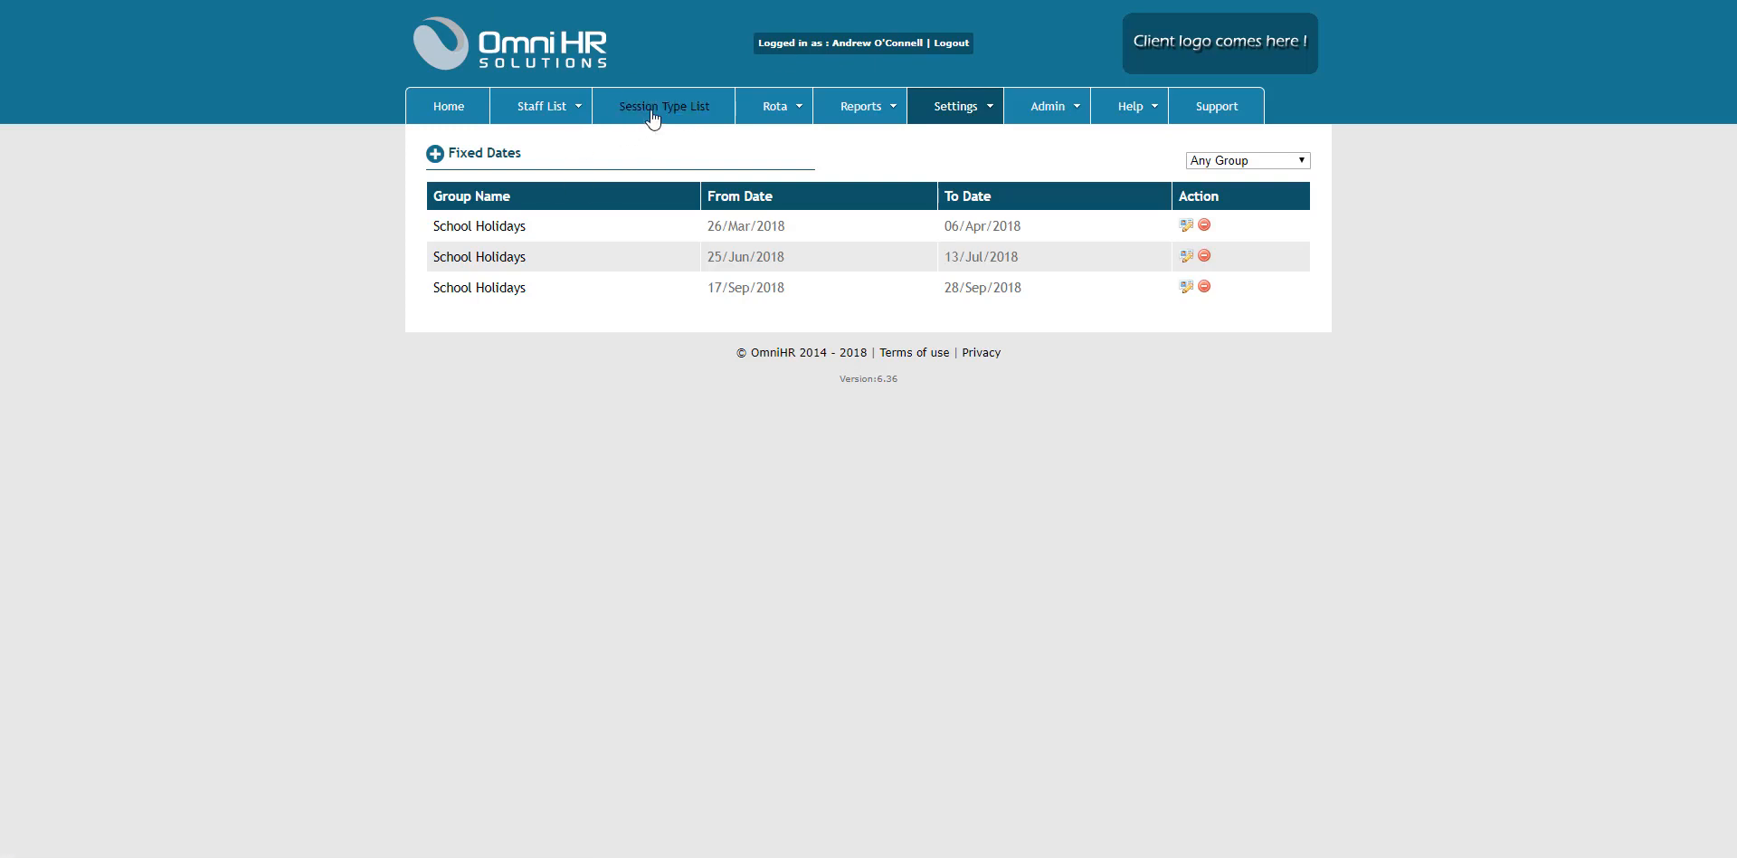
left_click(664, 106)
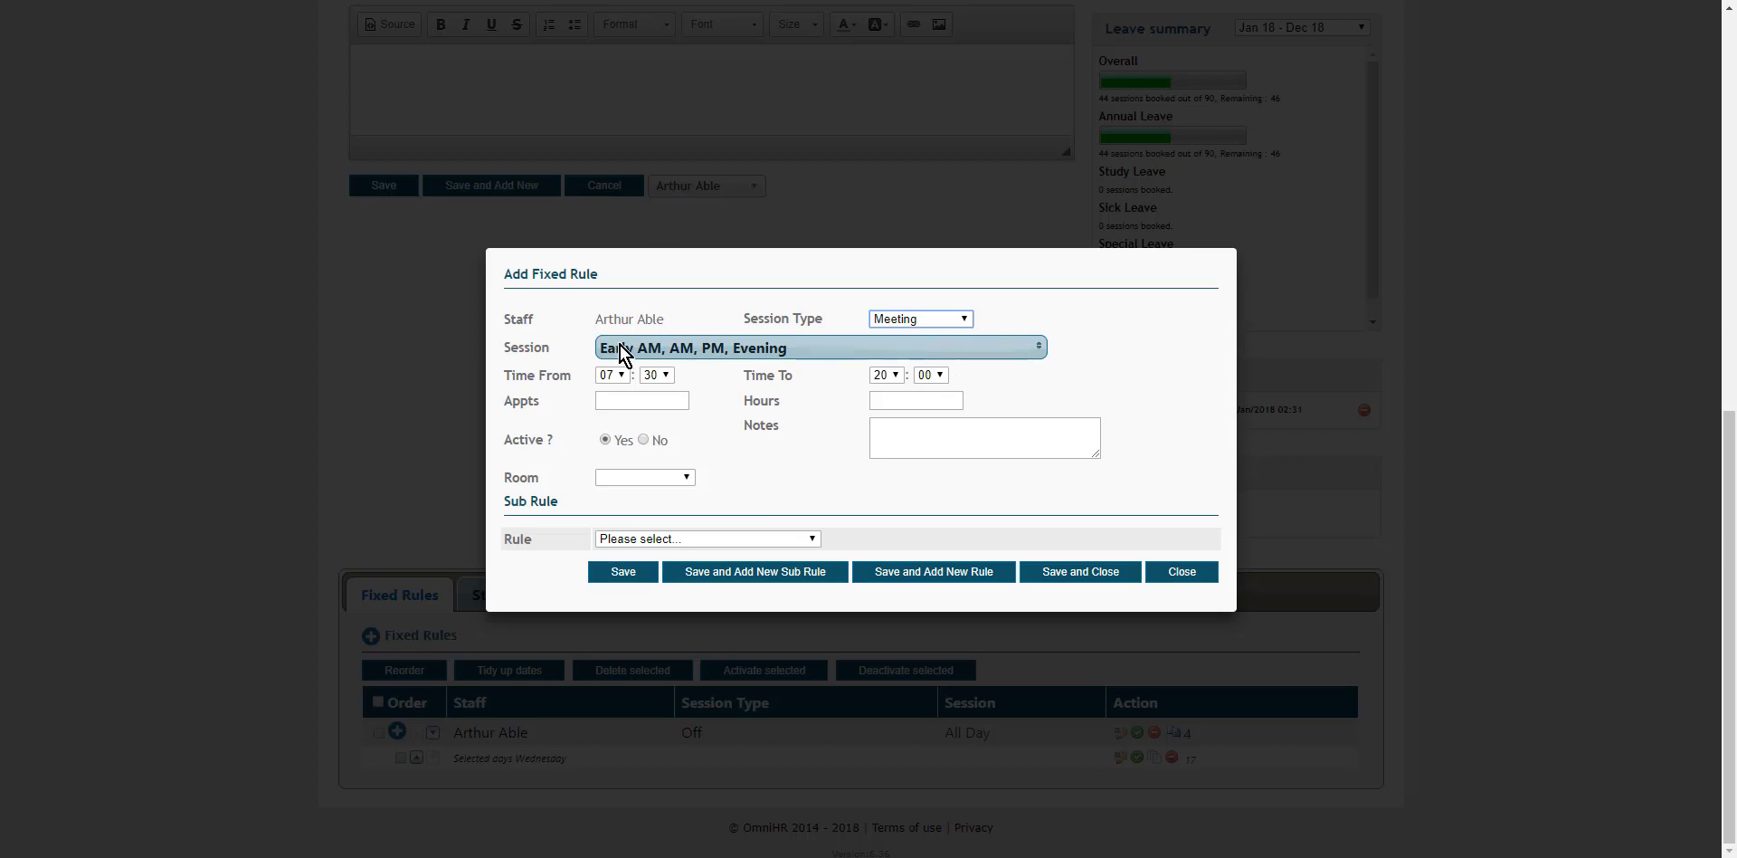
Limit the Meeting rule to the PM session by excluding Early AM, AM and Evening
left_click(684, 347)
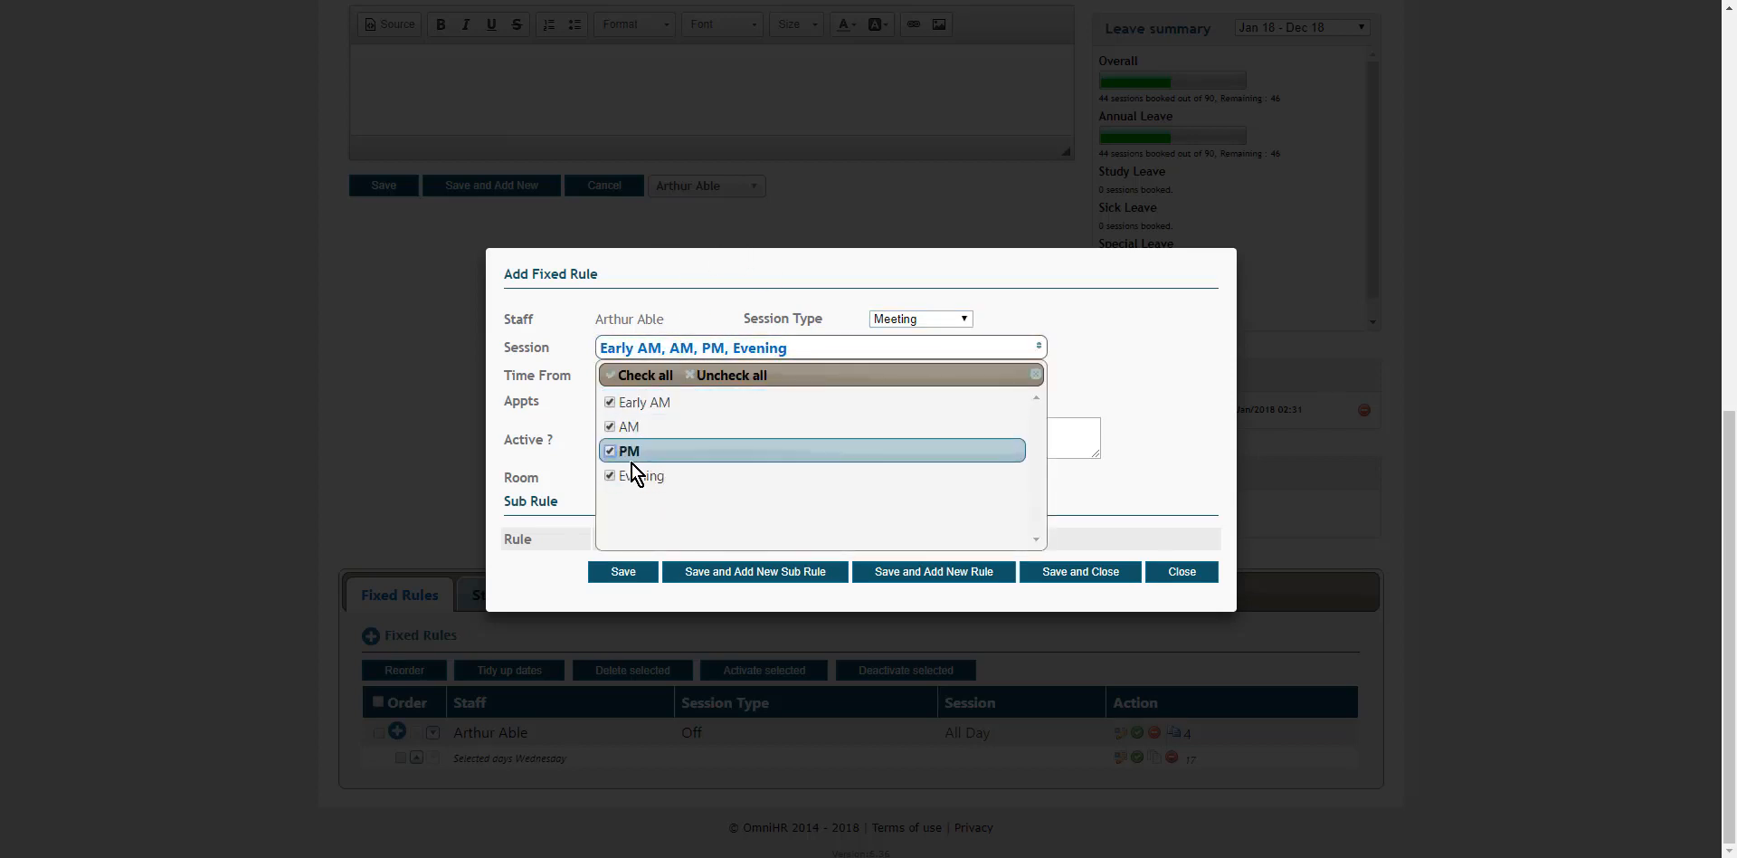
left_click(634, 474)
left_click(648, 403)
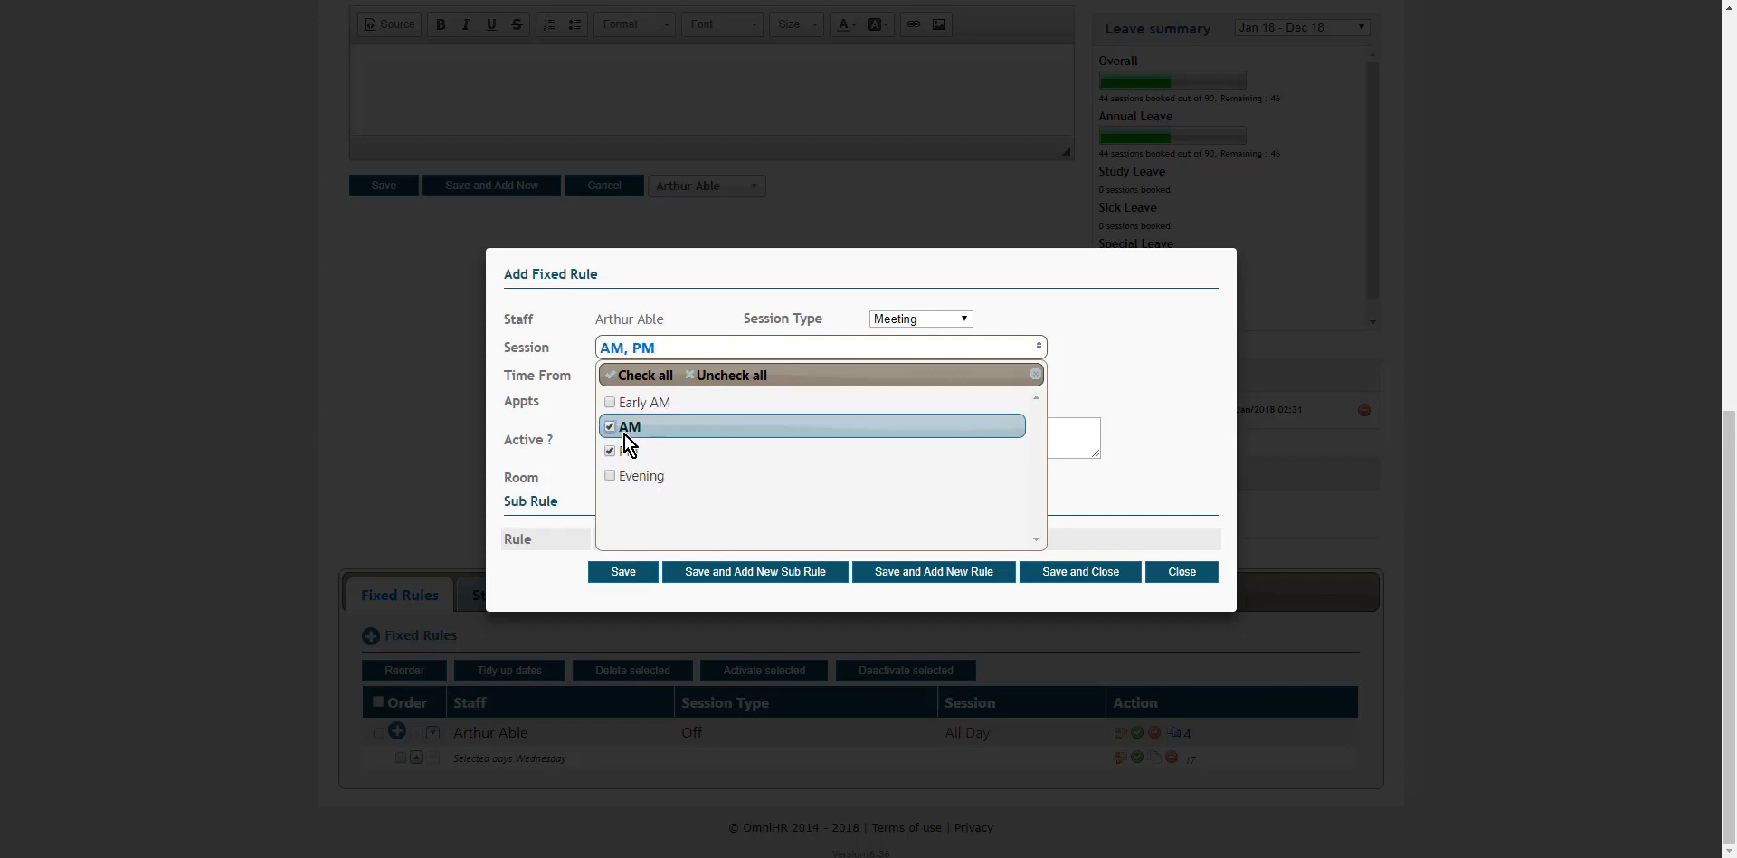
left_click(625, 433)
left_click(1075, 411)
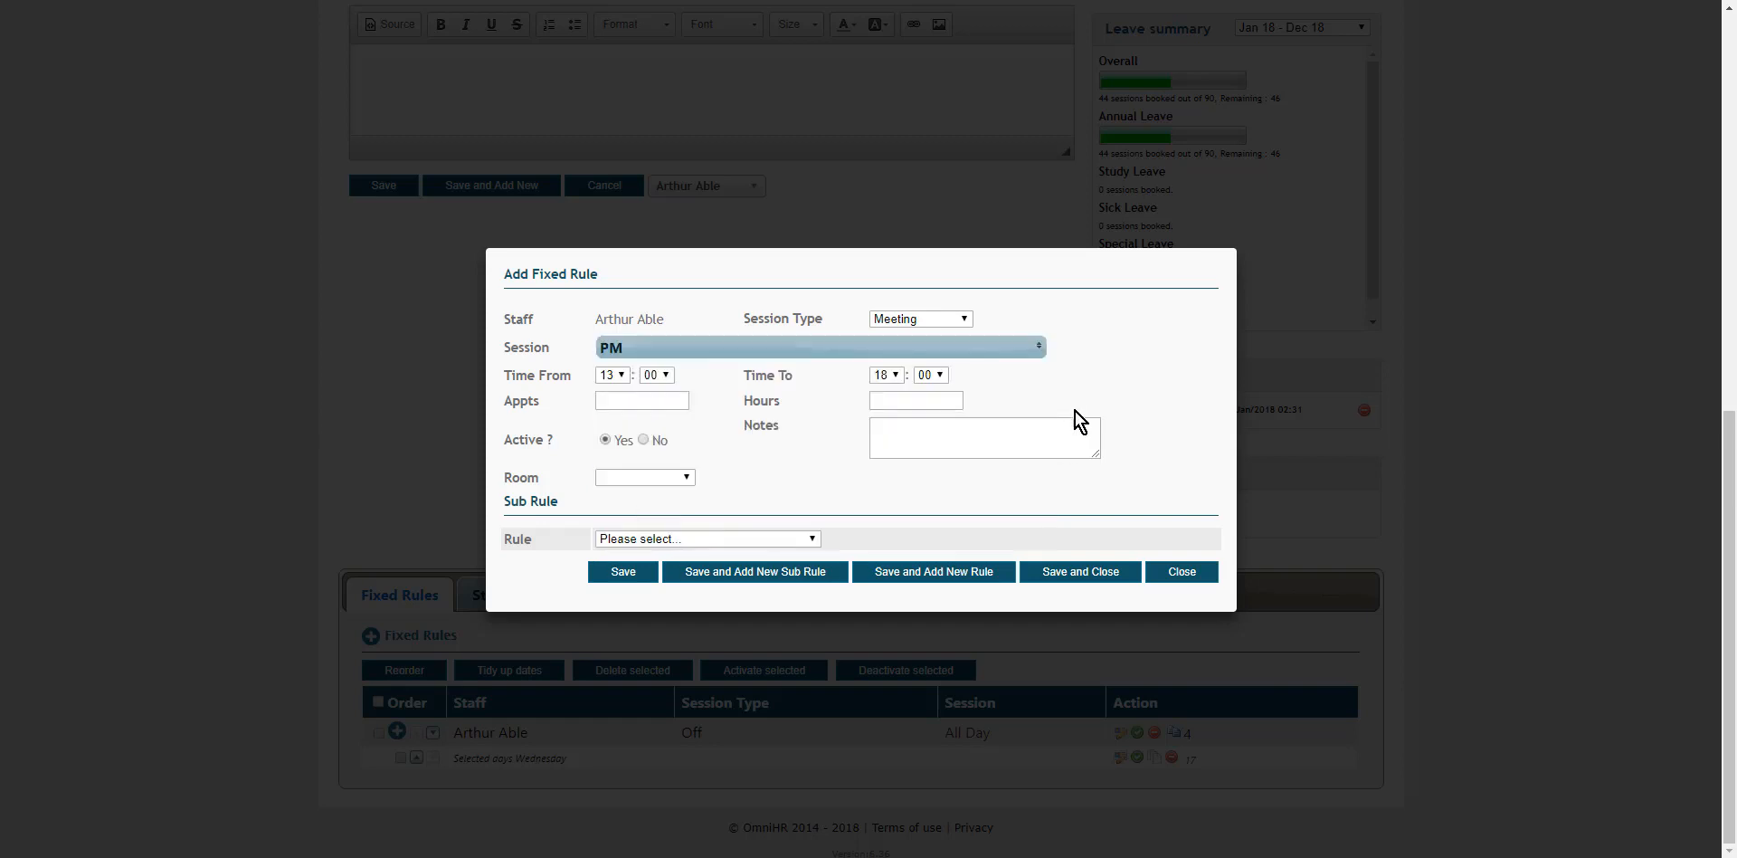
Add a Dates sub rule for 11/04/2018 to the PM Meeting rule, then save and close the rule
left_click(709, 538)
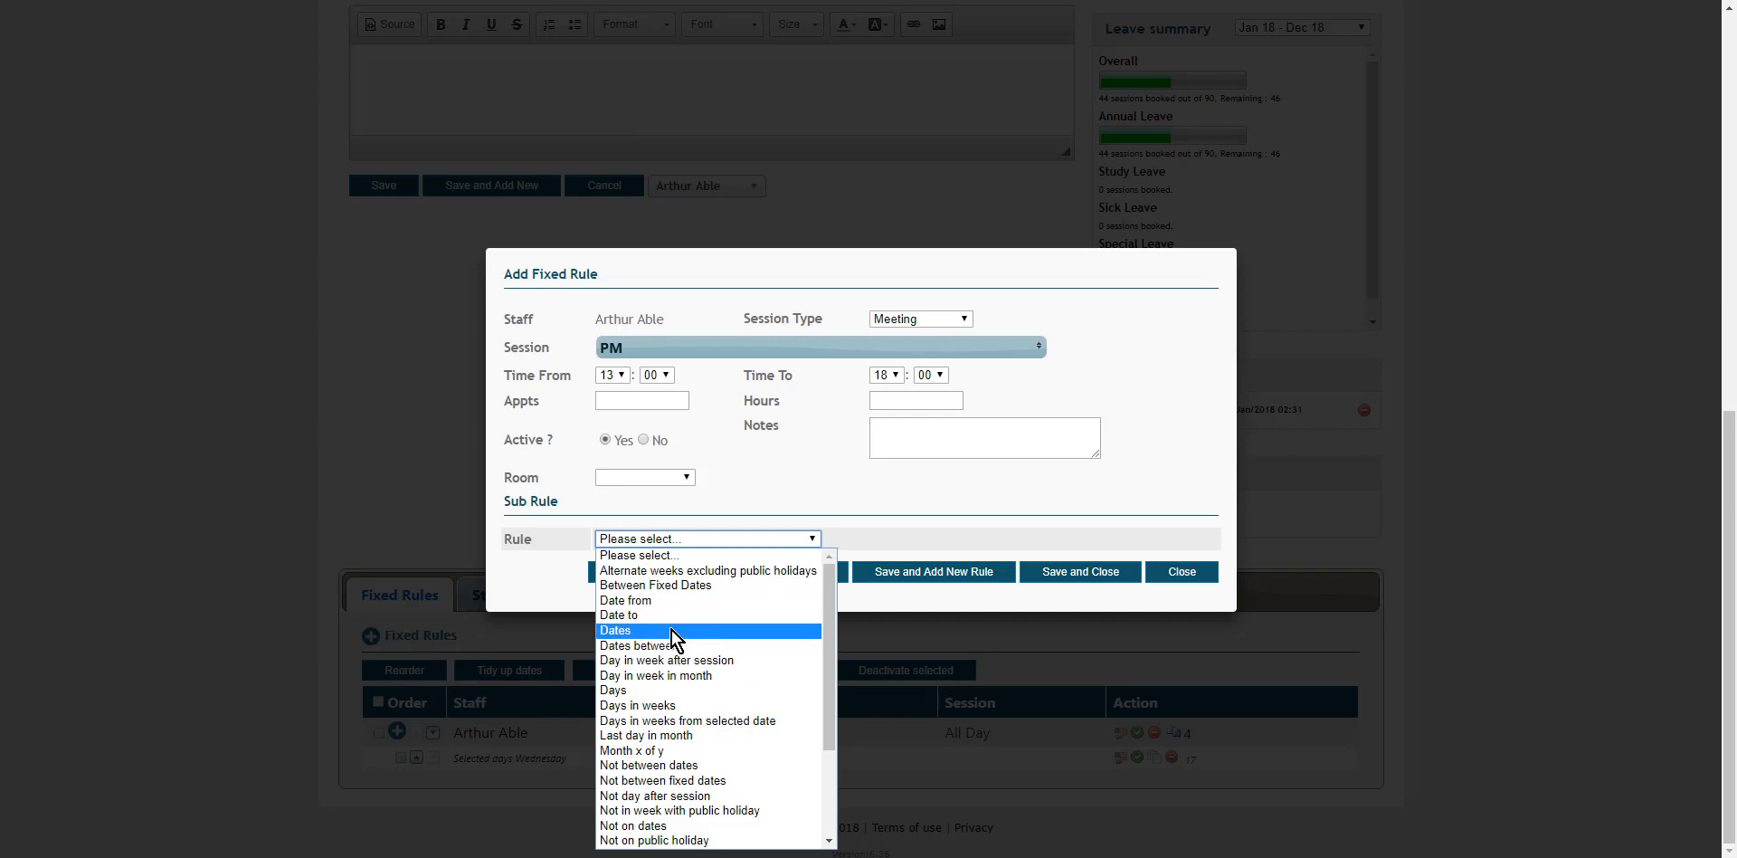
scroll(719, 763, "down", 3)
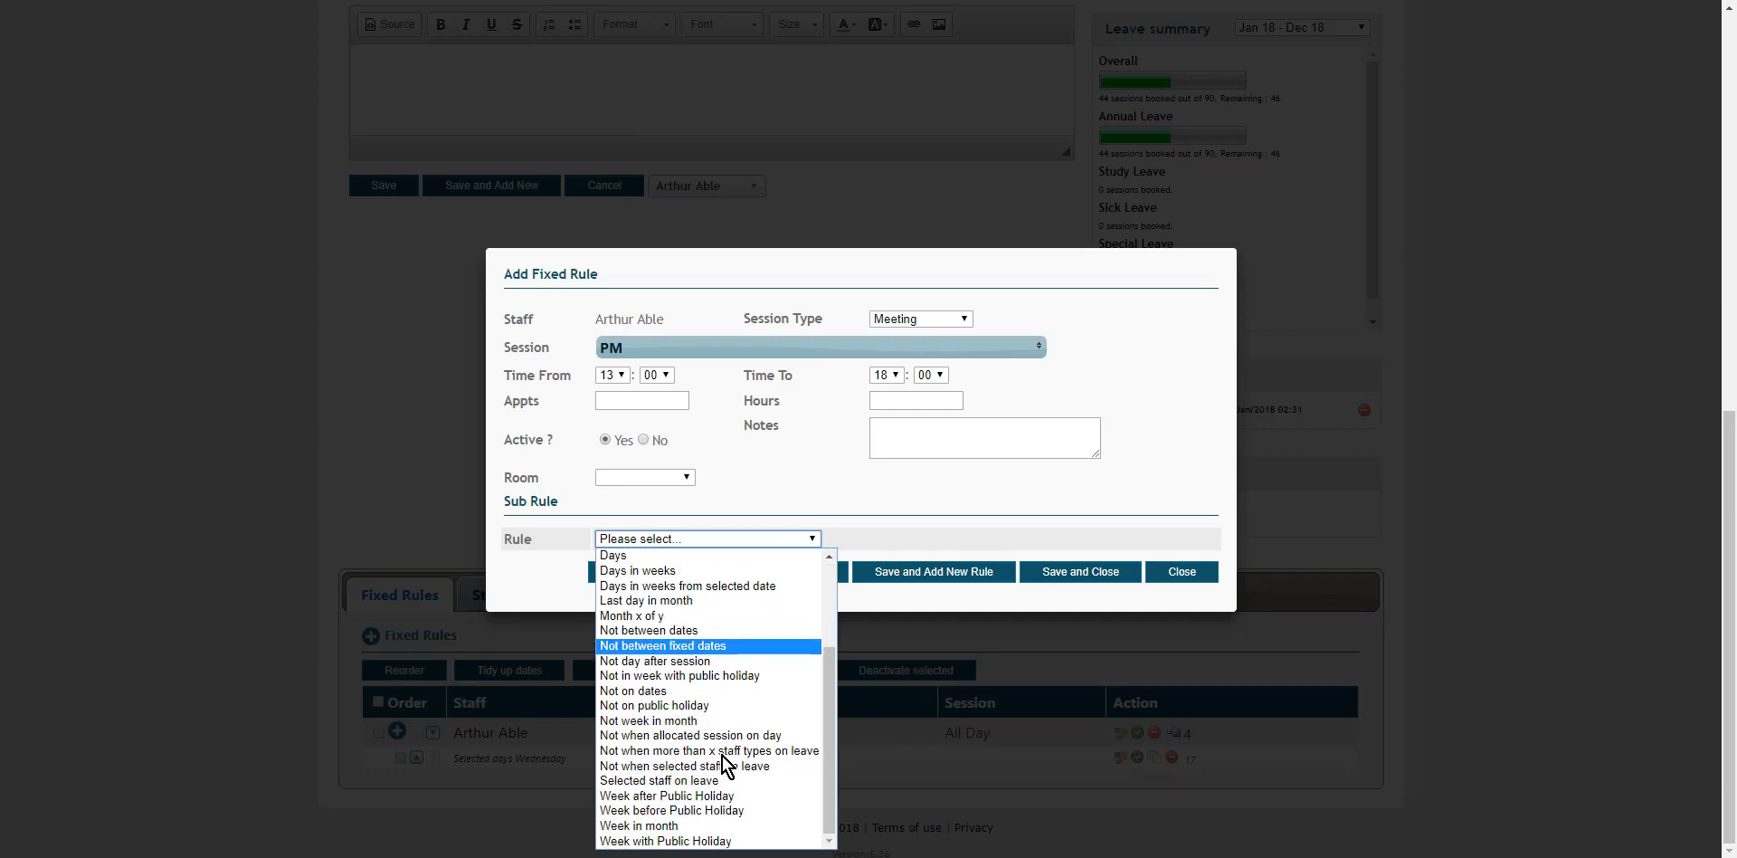
scroll(717, 764, "up", 3)
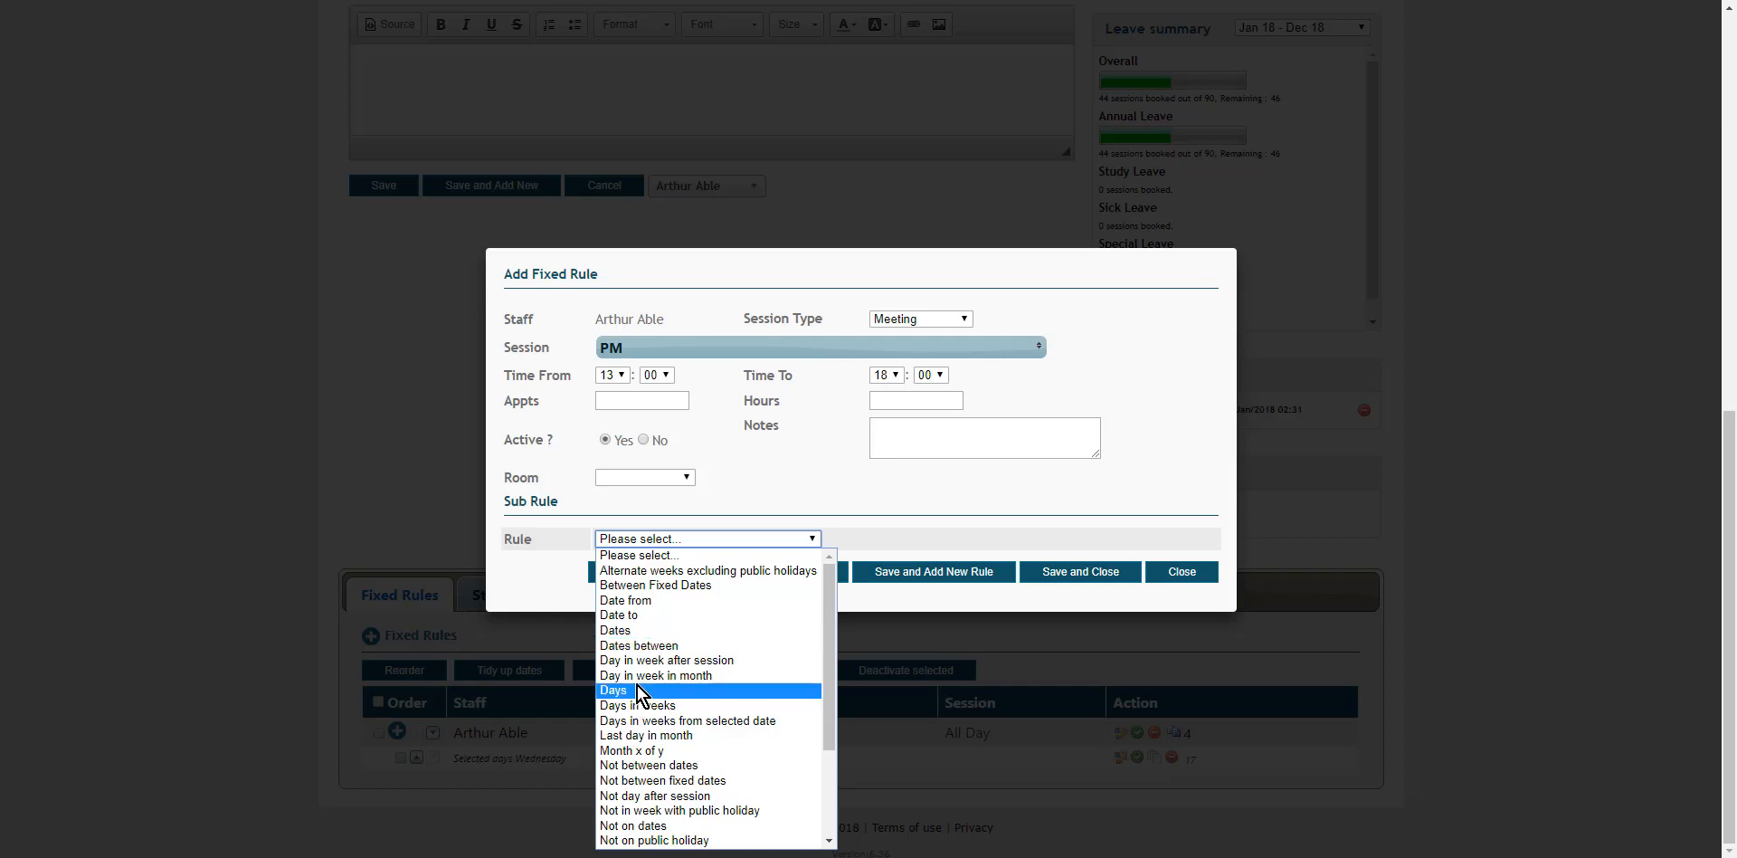
left_click(639, 631)
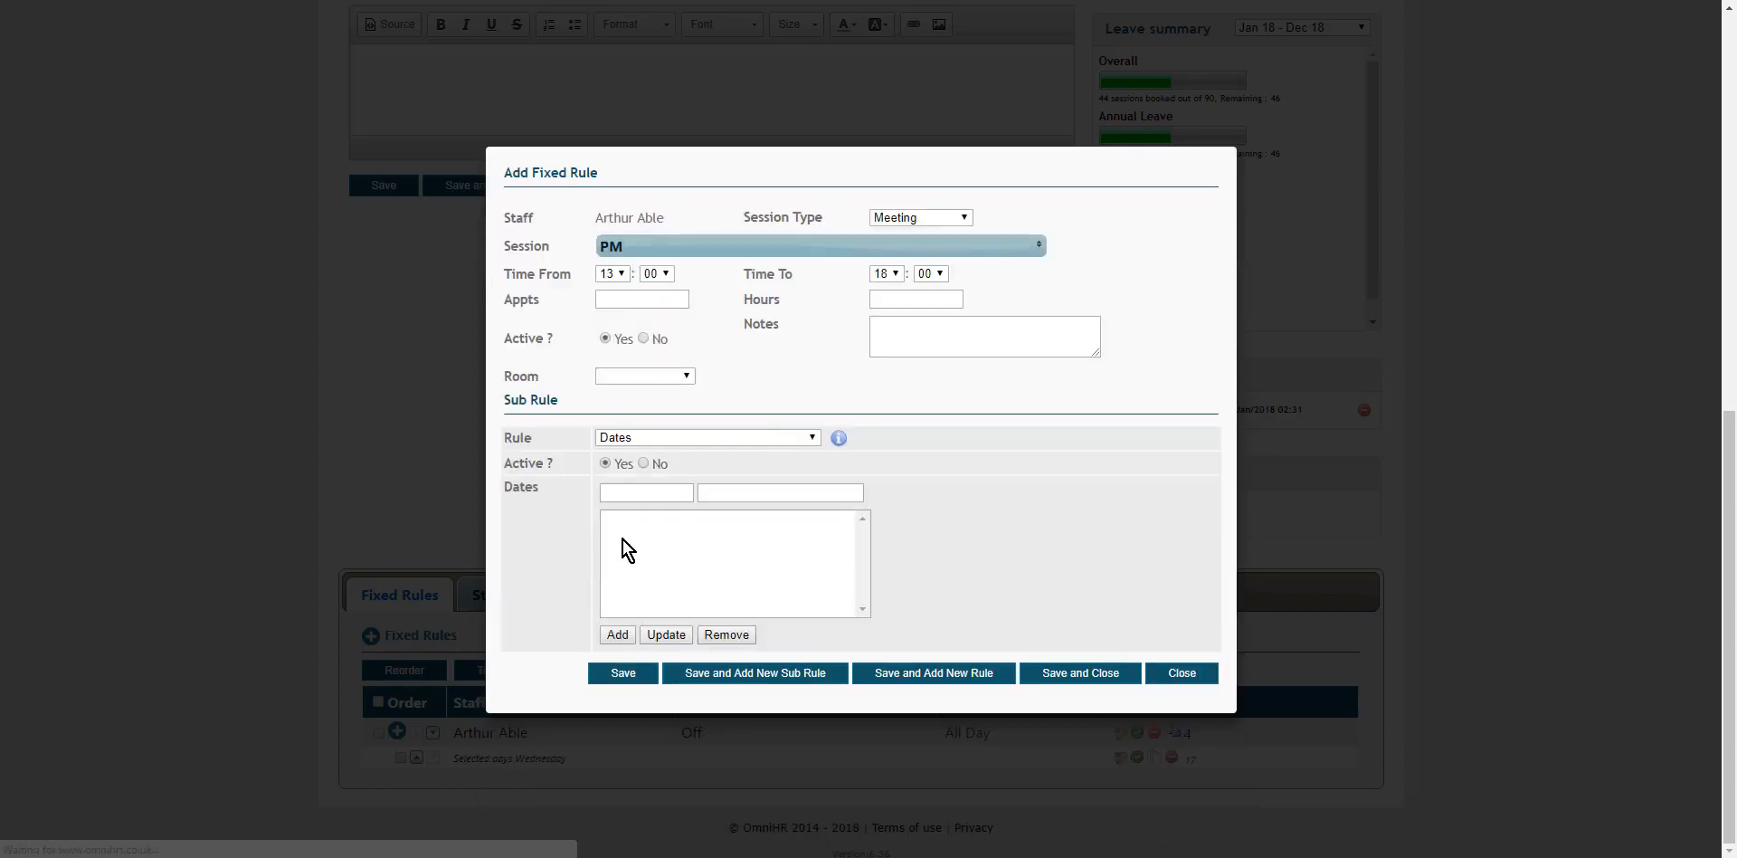
left_click(667, 492)
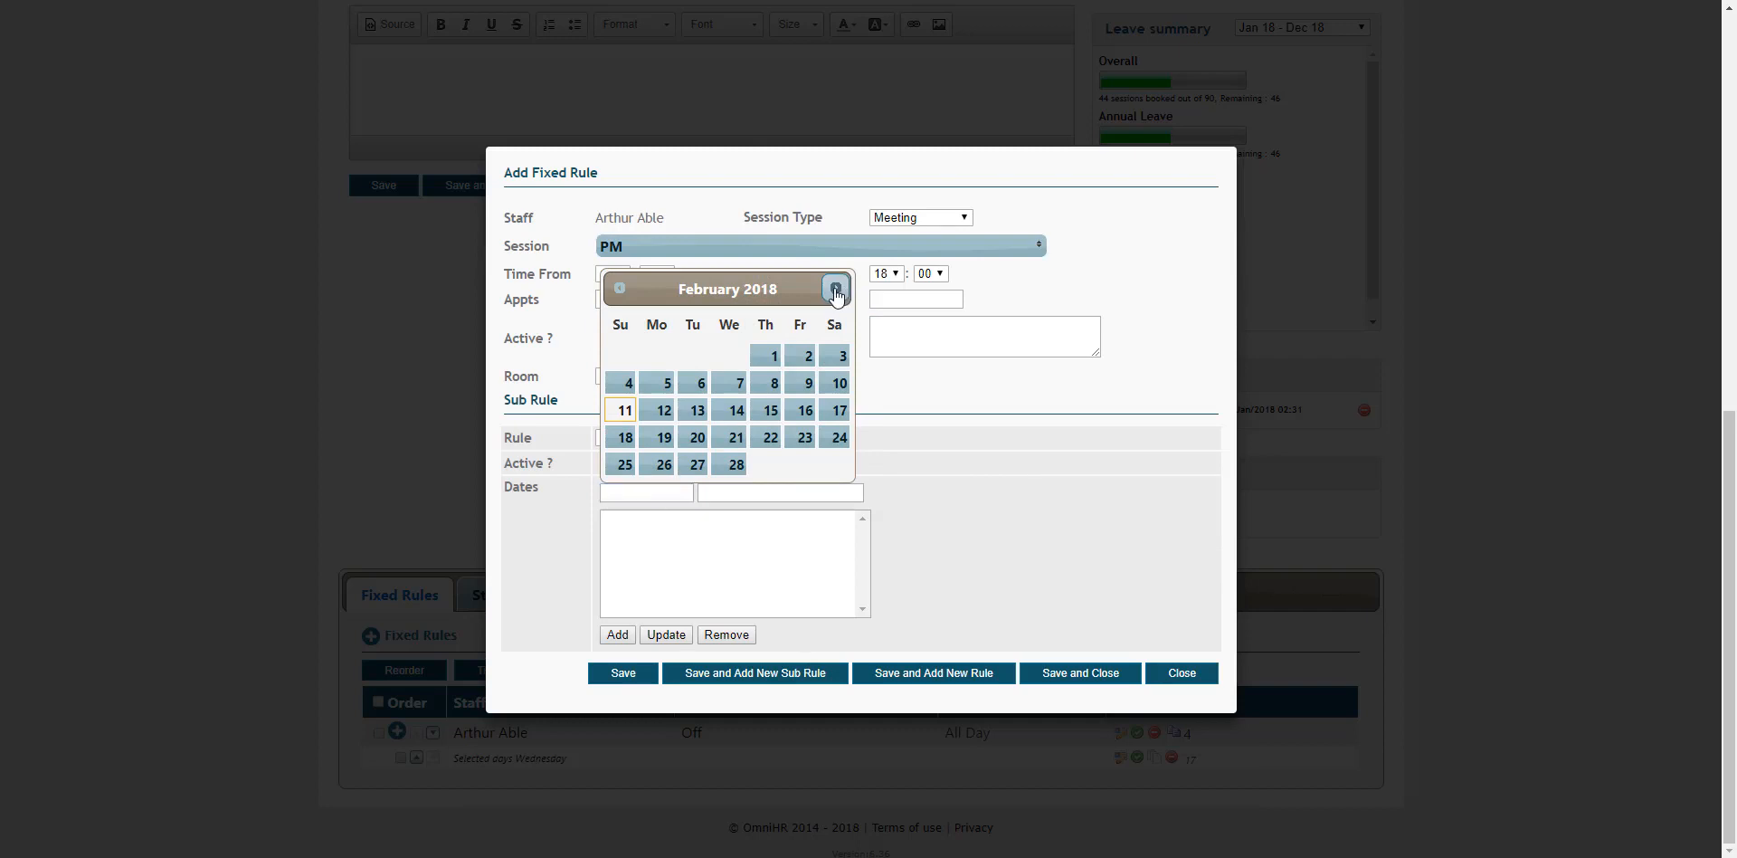
left_click(836, 288)
left_click(836, 287)
left_click(733, 387)
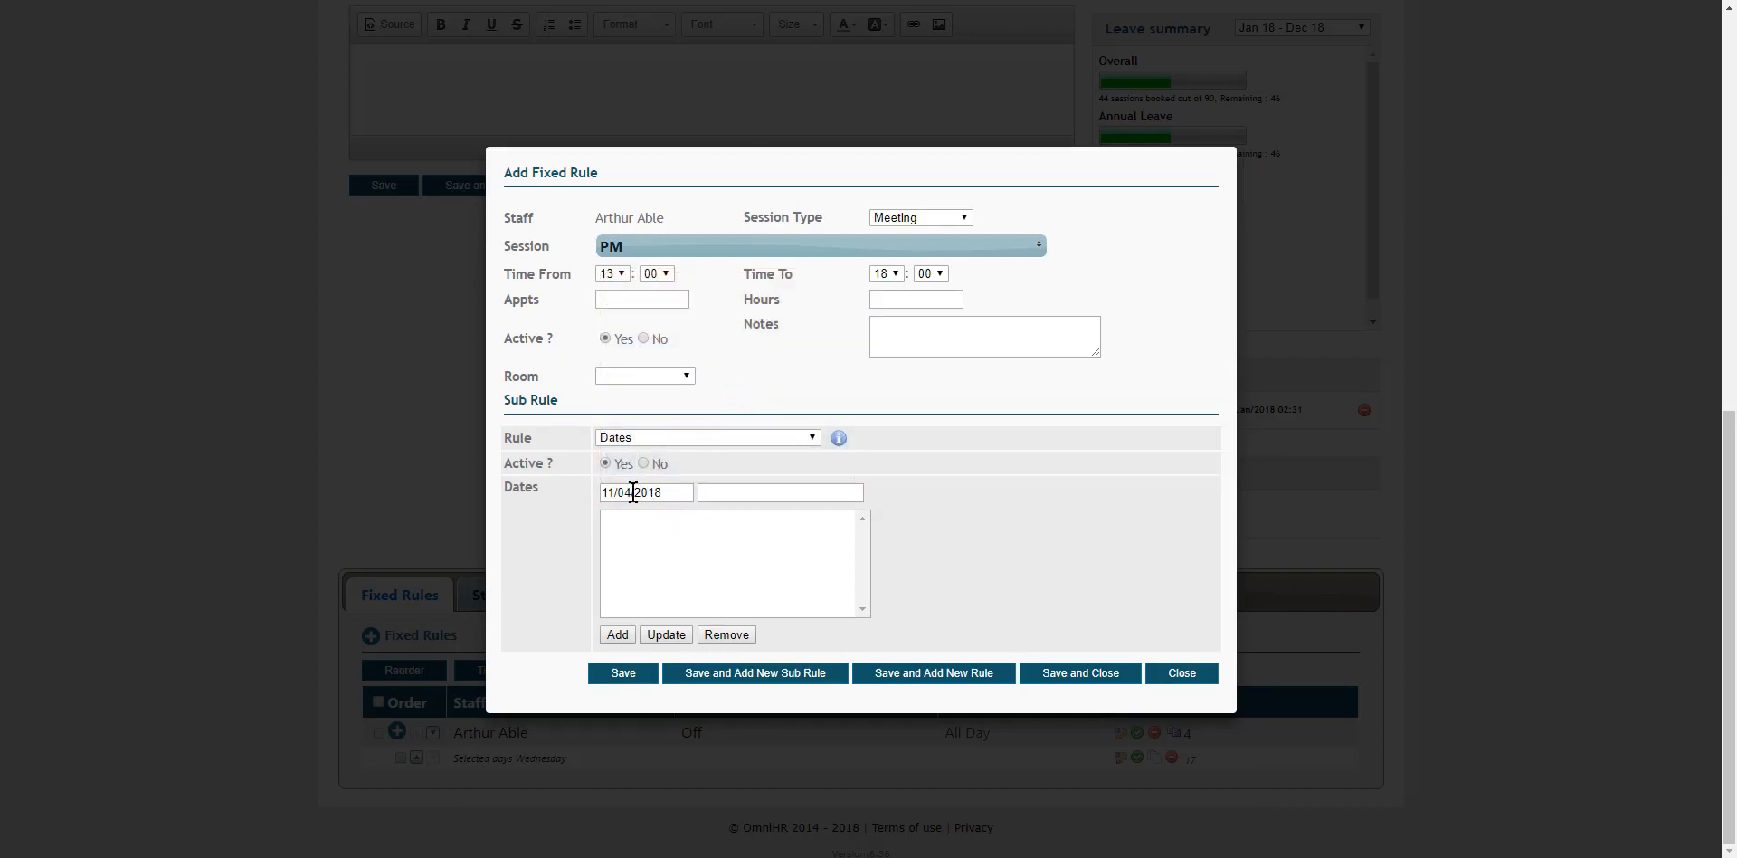
left_click(616, 637)
left_click(1092, 677)
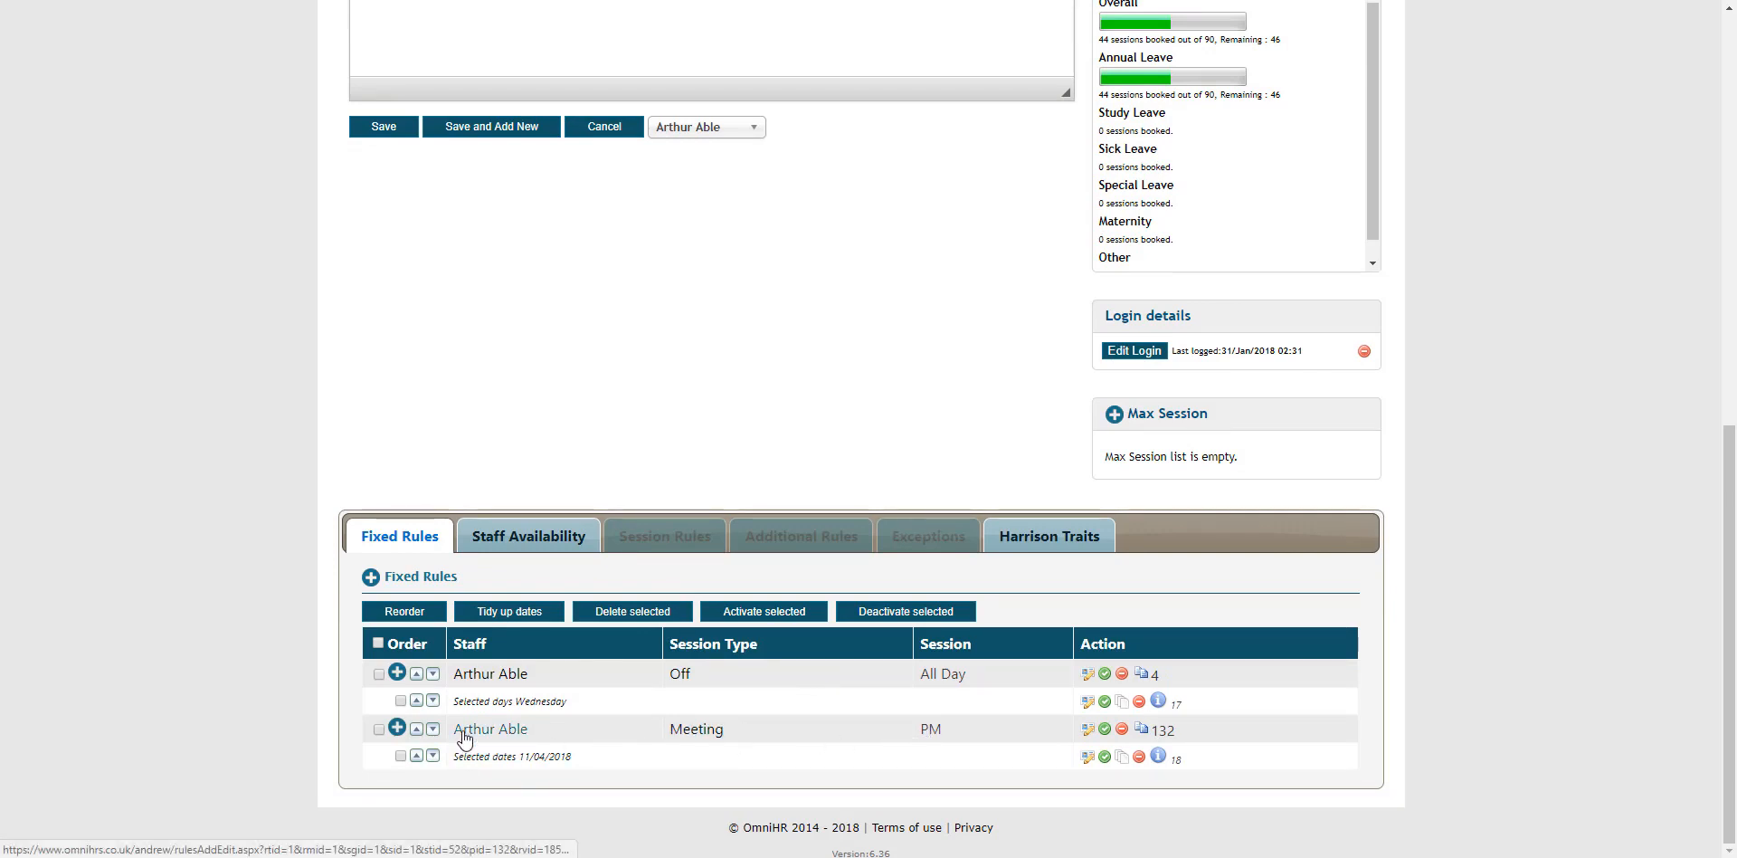
Copy the PM Meeting rule as a Meeting rule for the AM session only, and save it
left_click(1141, 728)
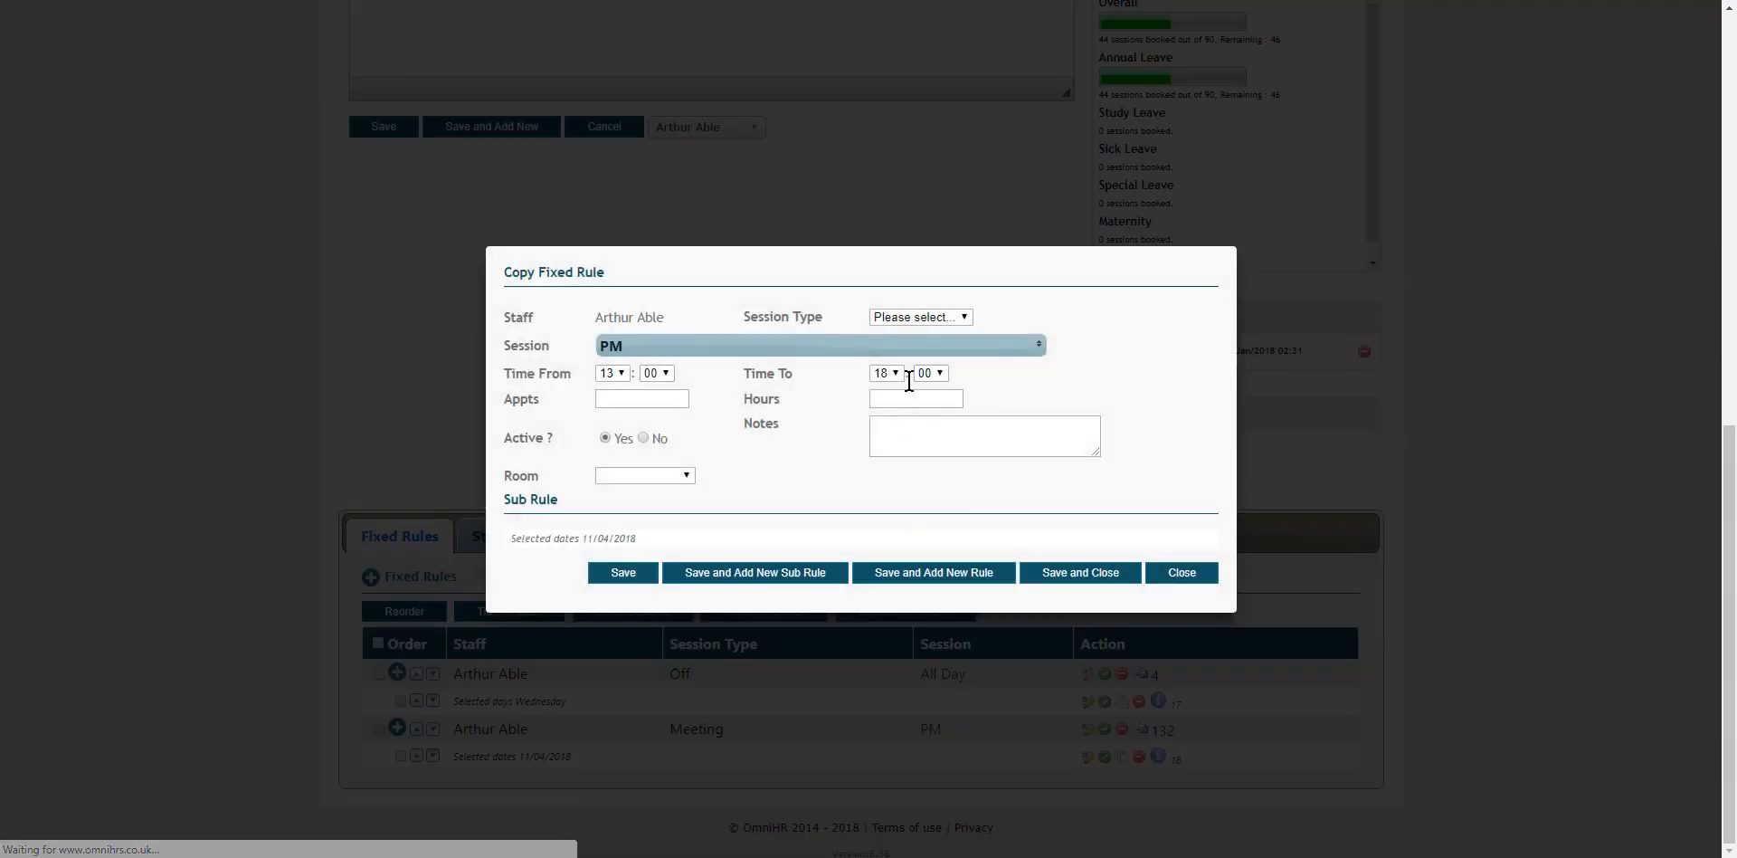
left_click(916, 317)
left_click(920, 475)
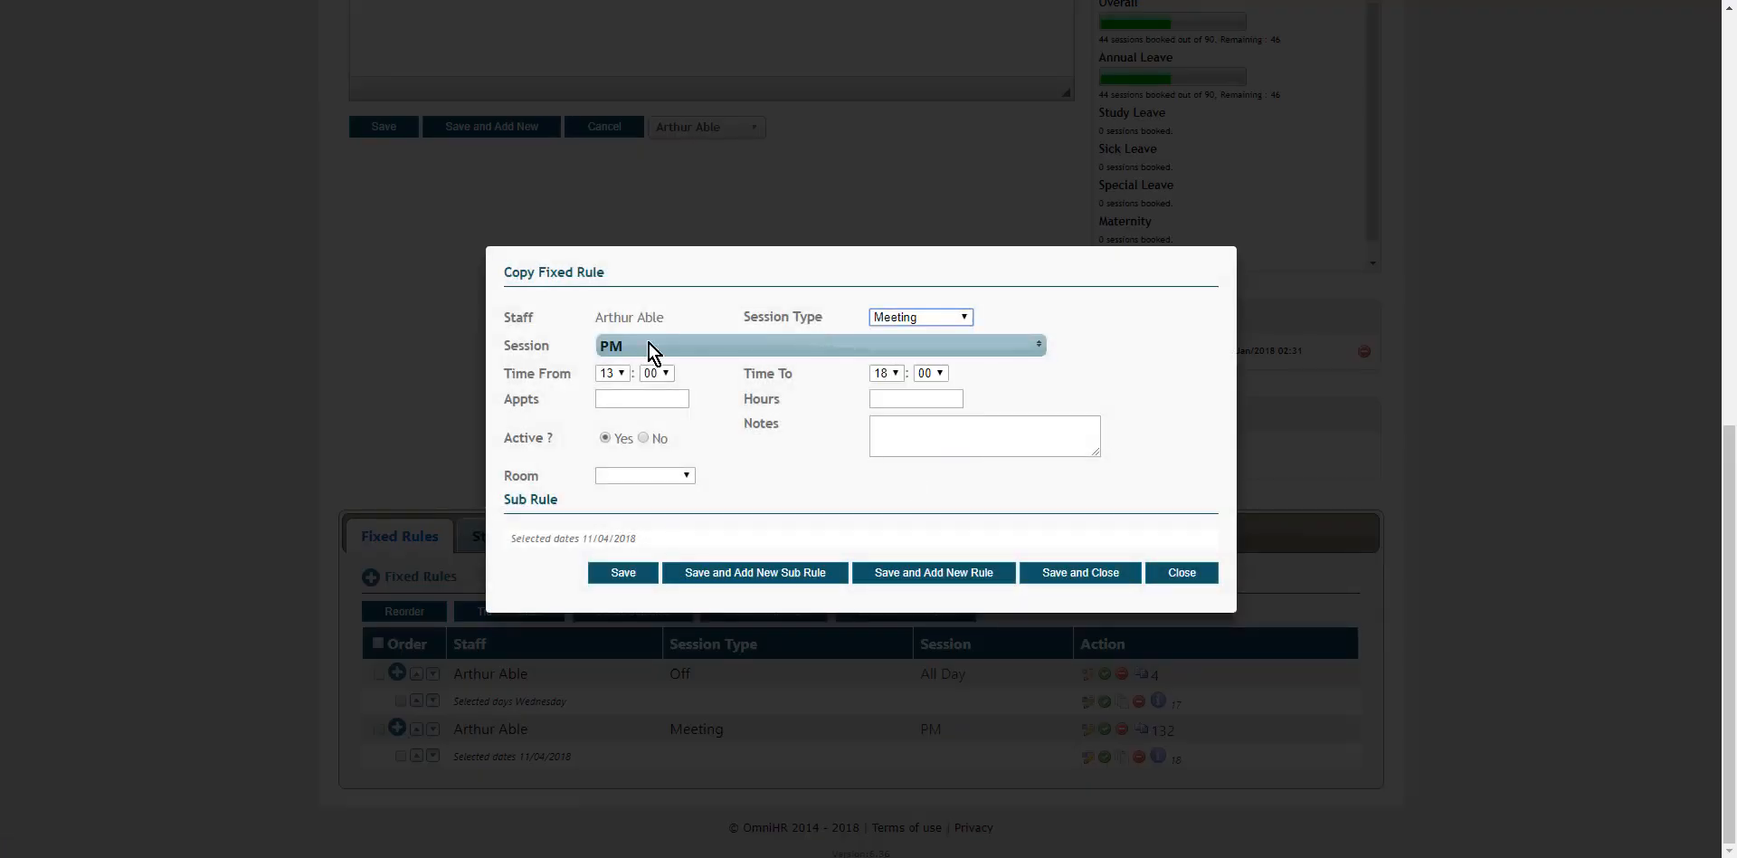
left_click(639, 343)
left_click(633, 418)
left_click(617, 442)
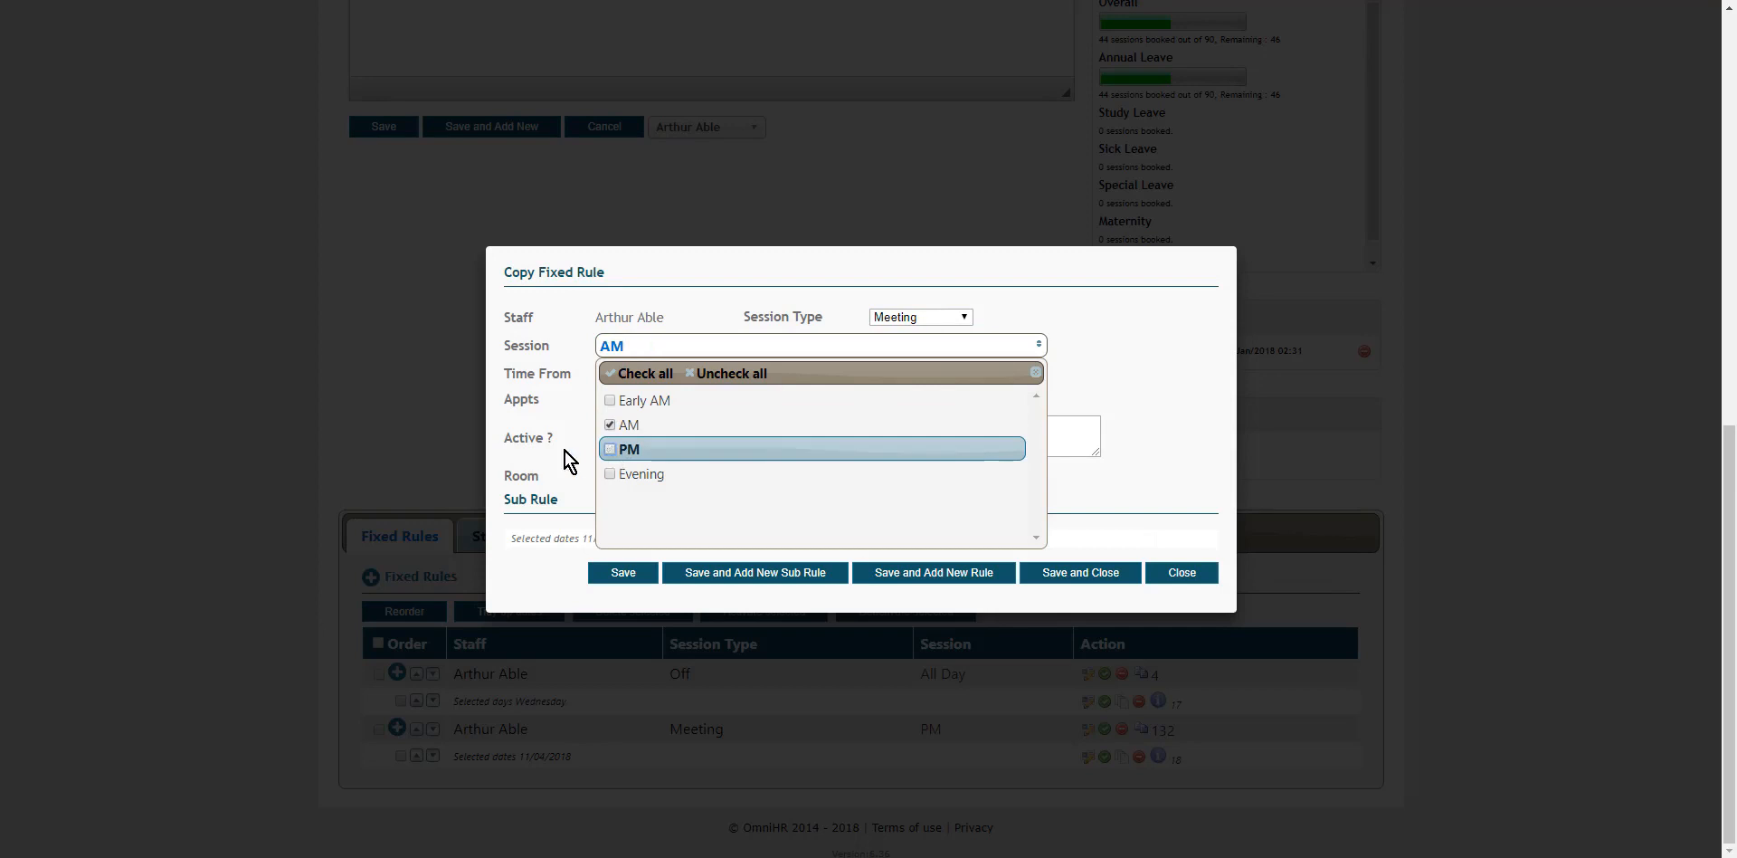
left_click(564, 452)
left_click(1082, 573)
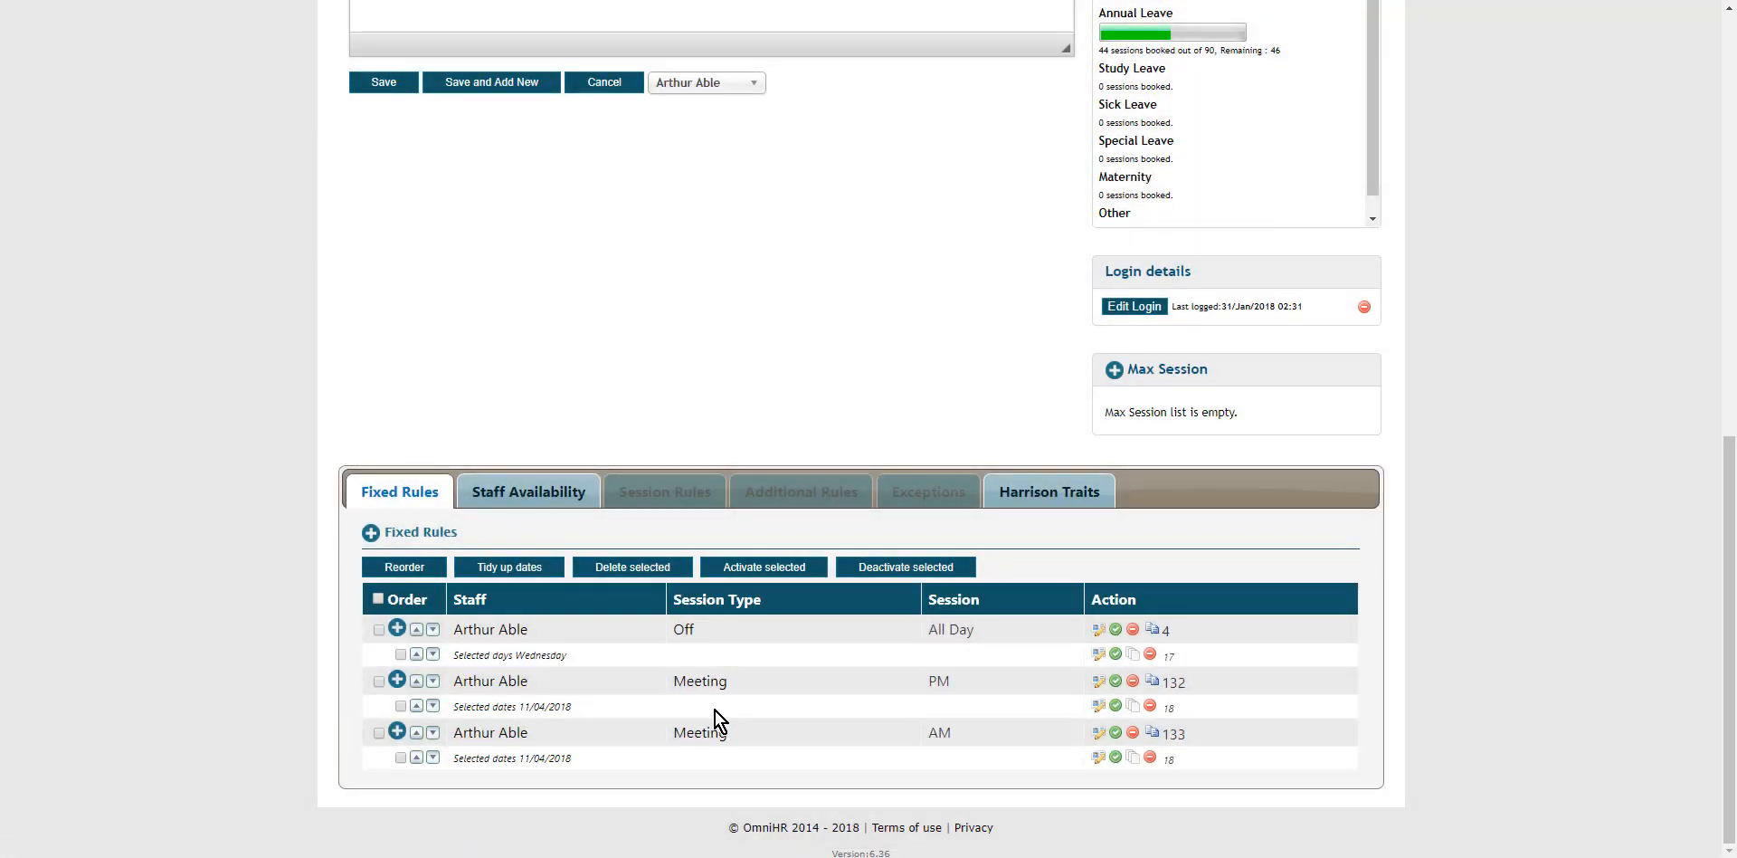
Change the date in the AM Meeting rule's sub rule to 15/05/2018 and save it
left_click(516, 770)
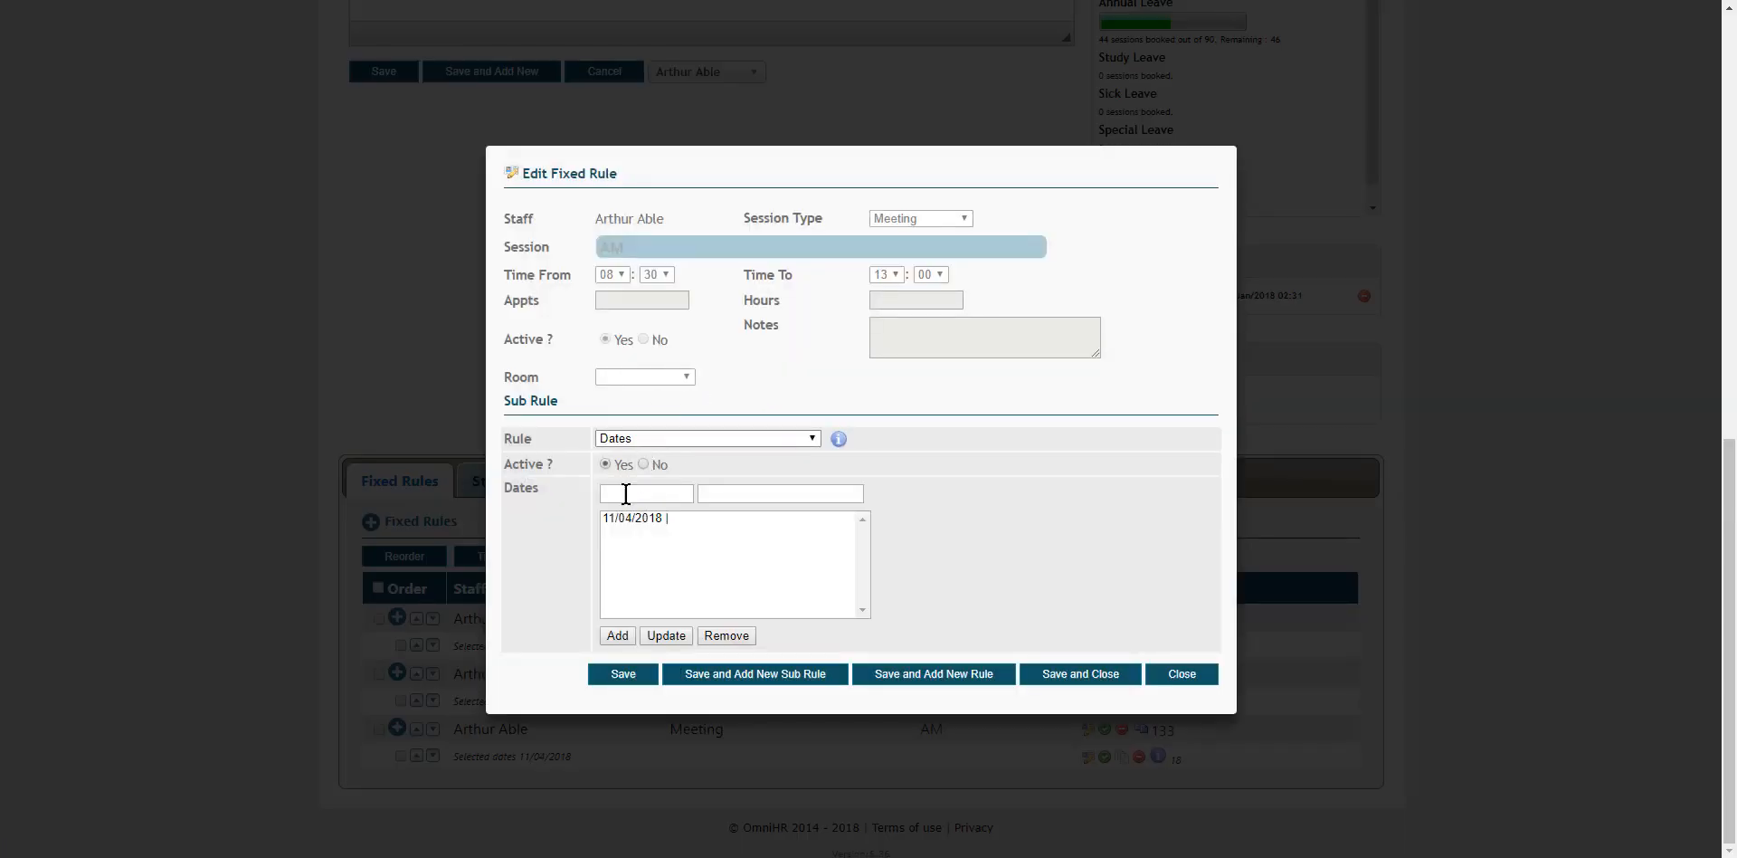
left_click(632, 518)
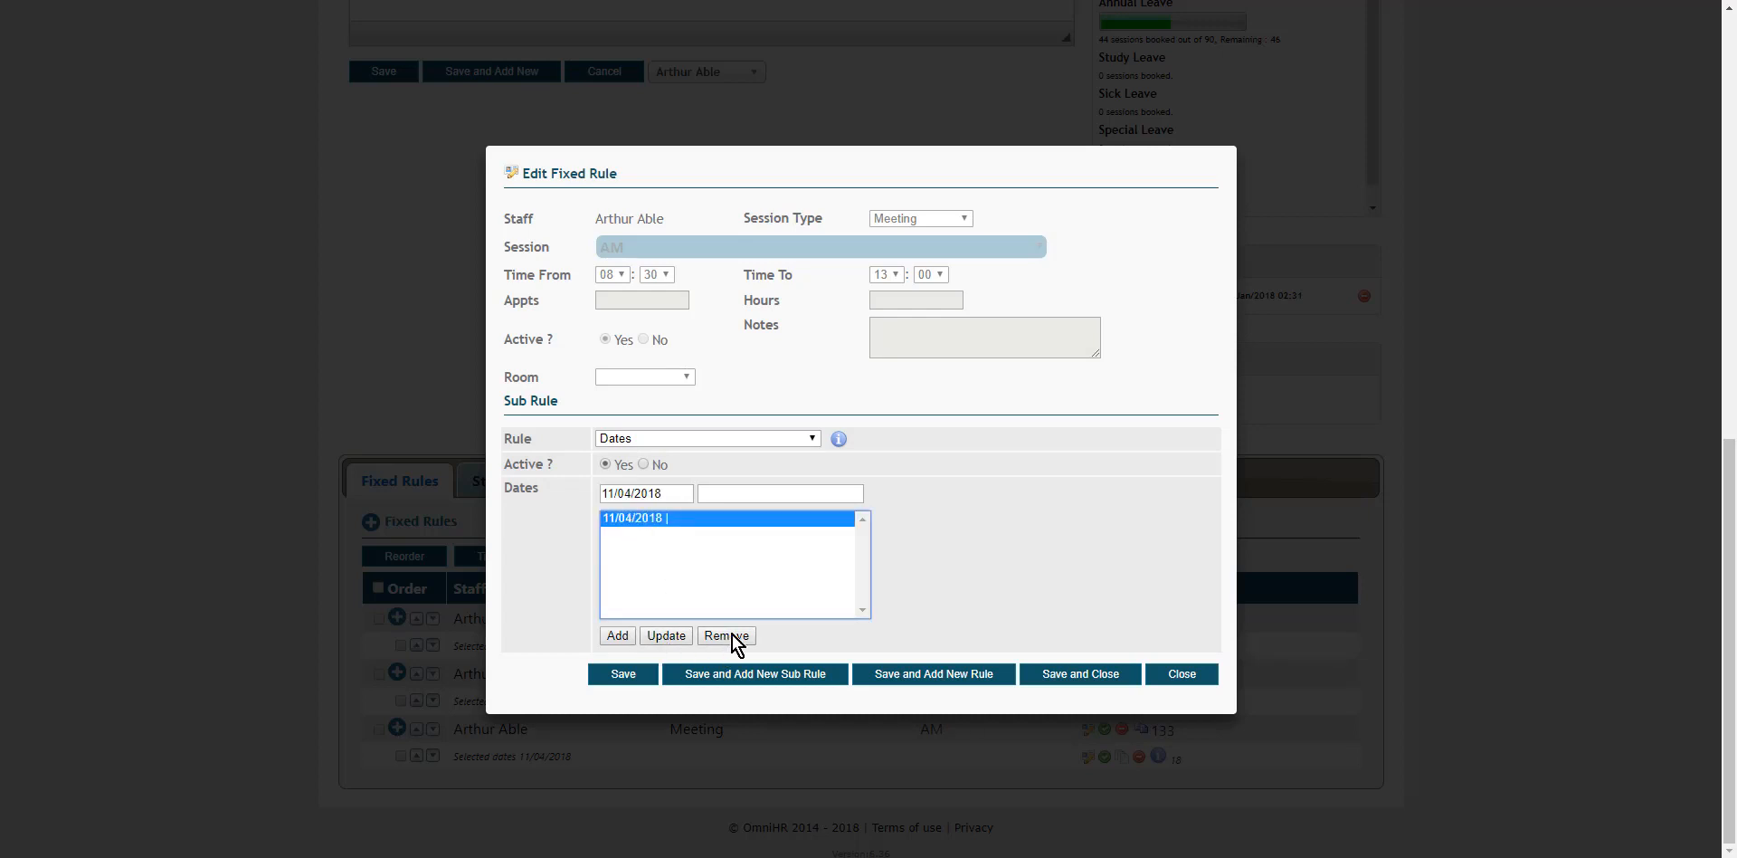
left_click(638, 490)
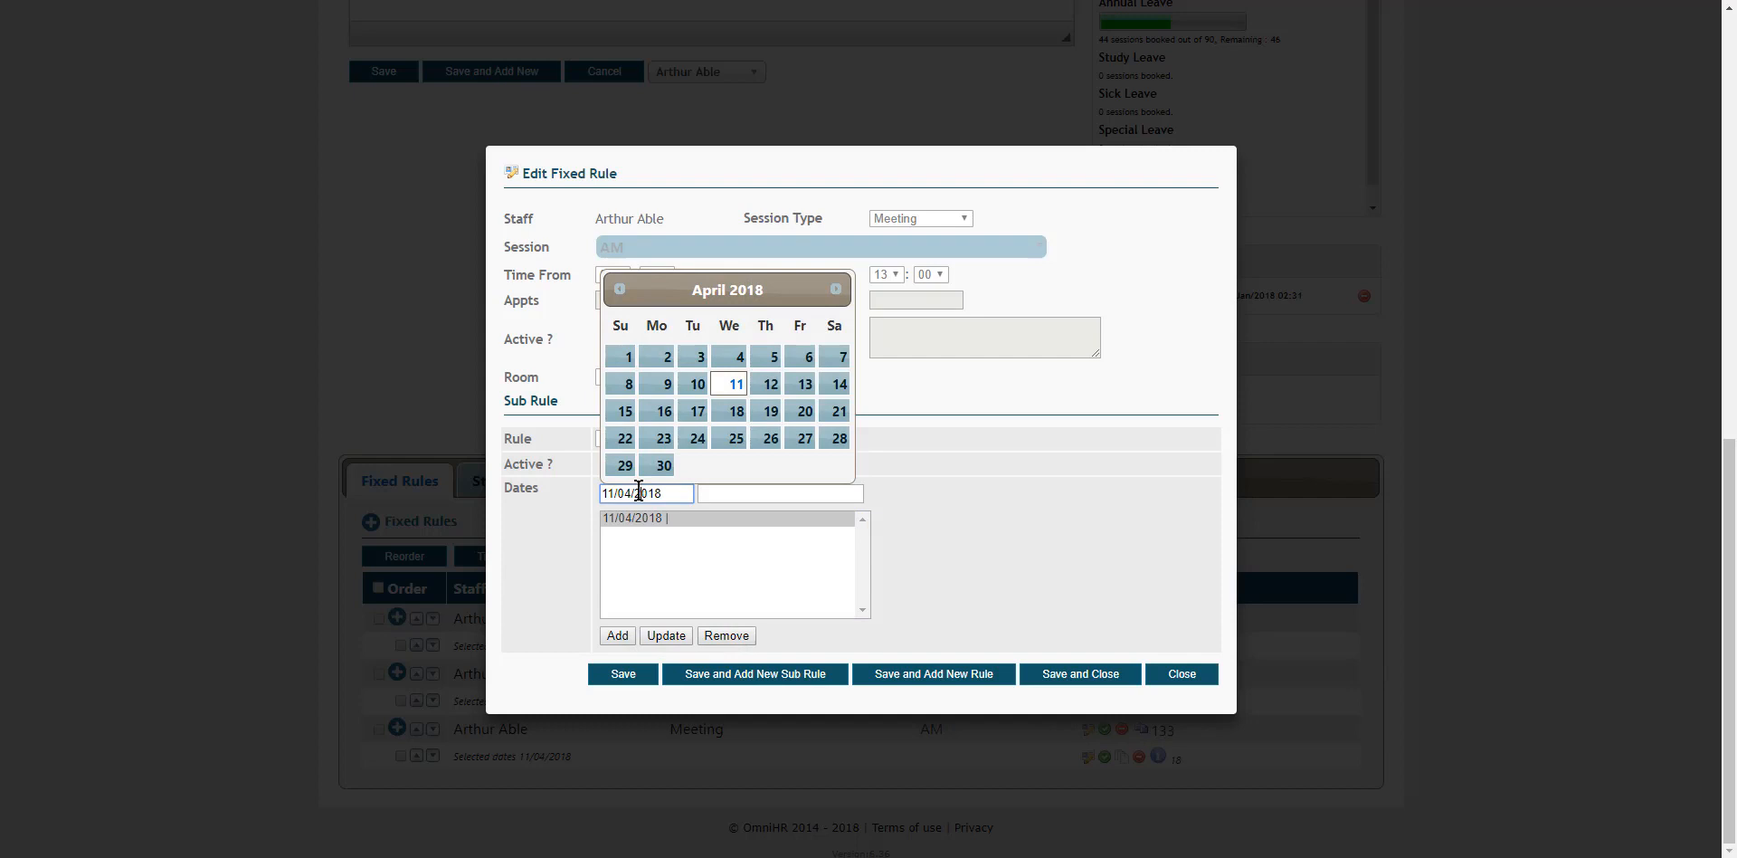
left_click(836, 289)
left_click(695, 412)
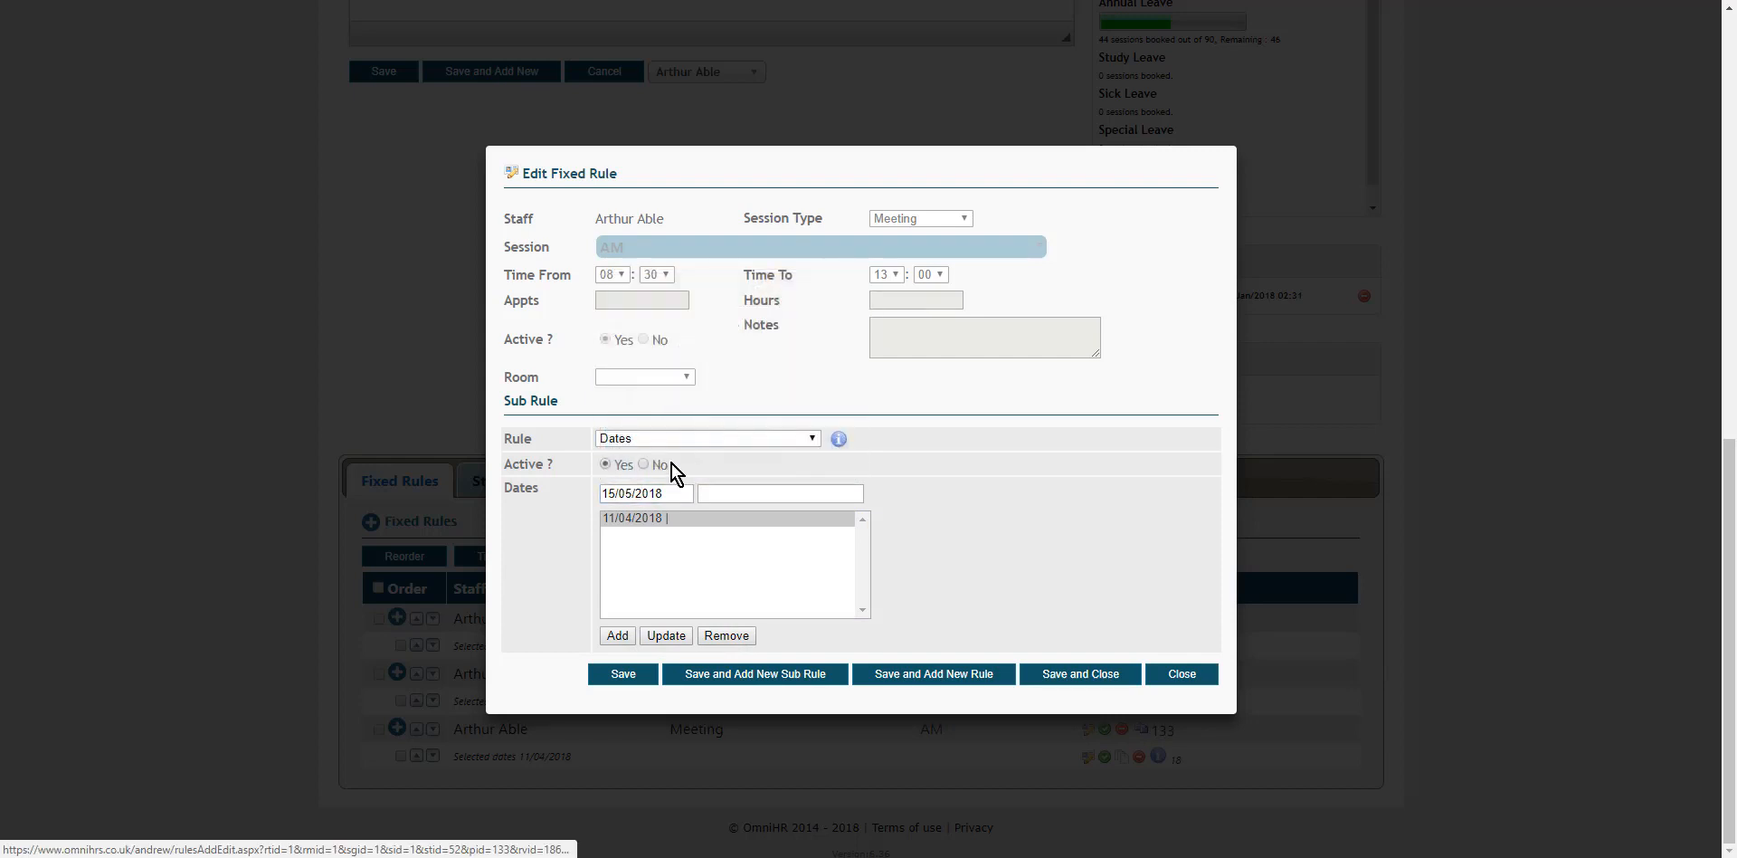
left_click(660, 637)
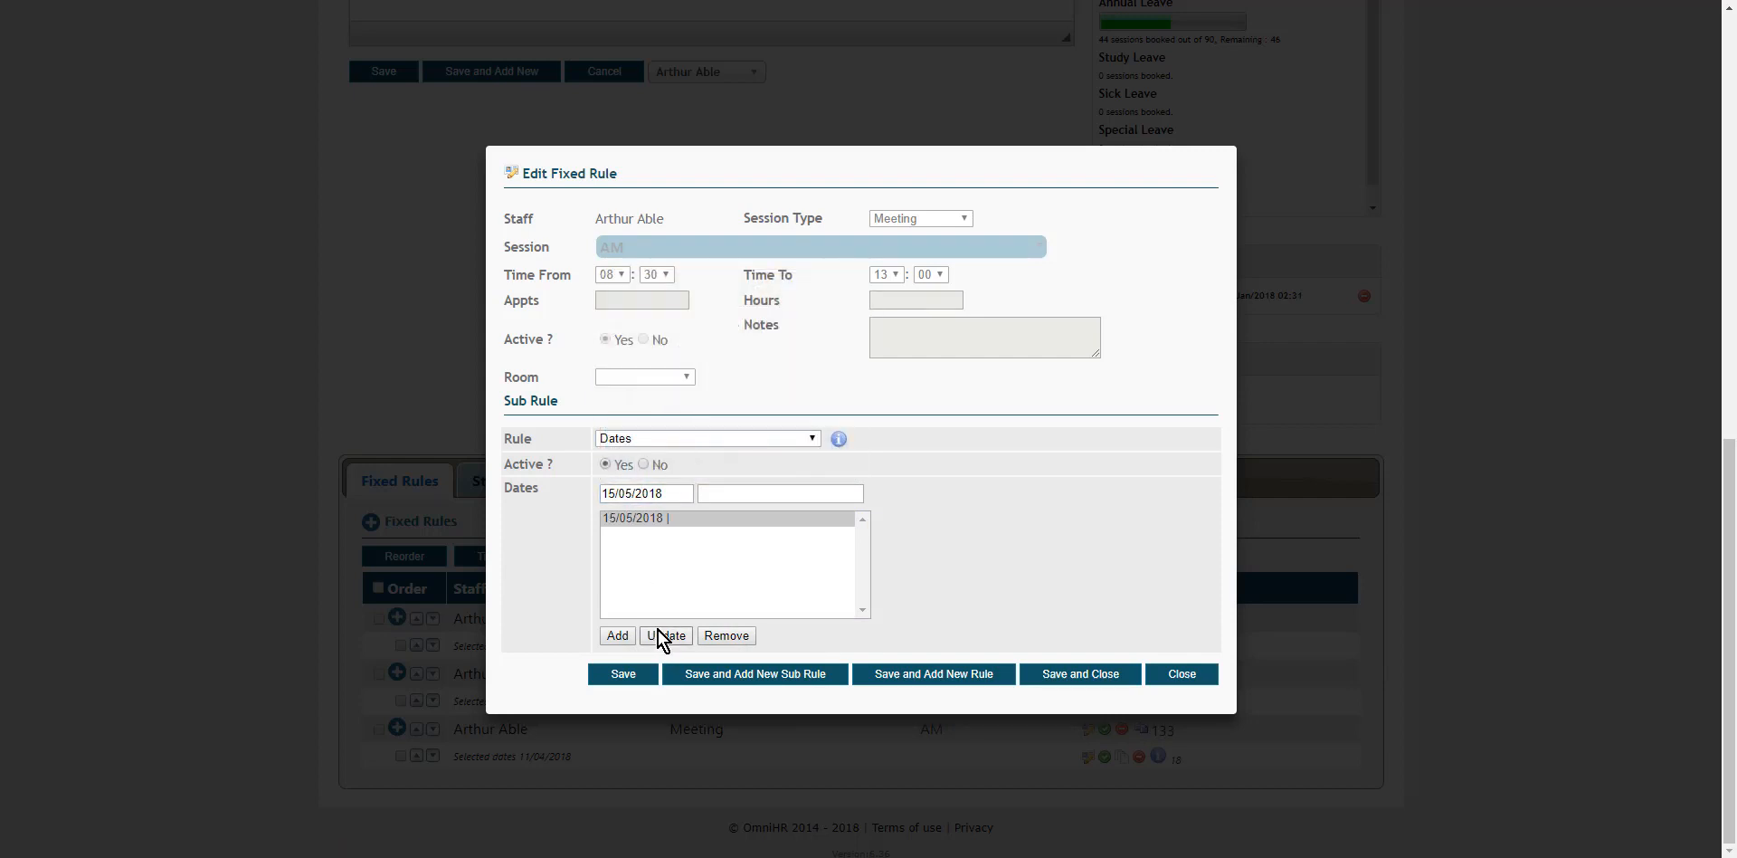
left_click(614, 523)
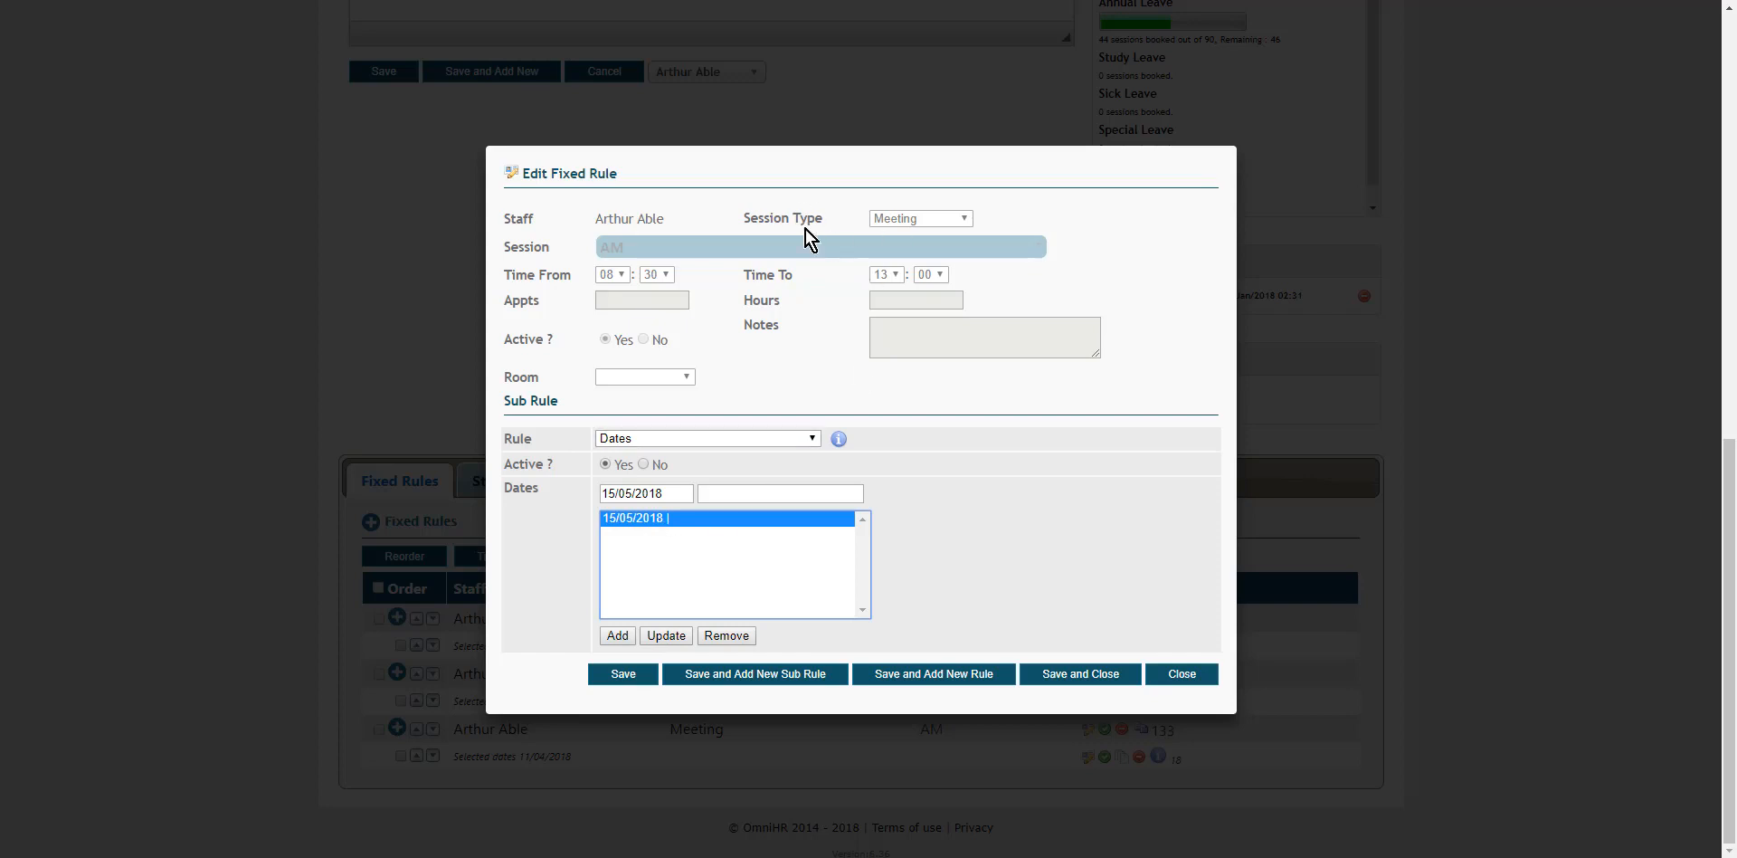
left_click(1071, 680)
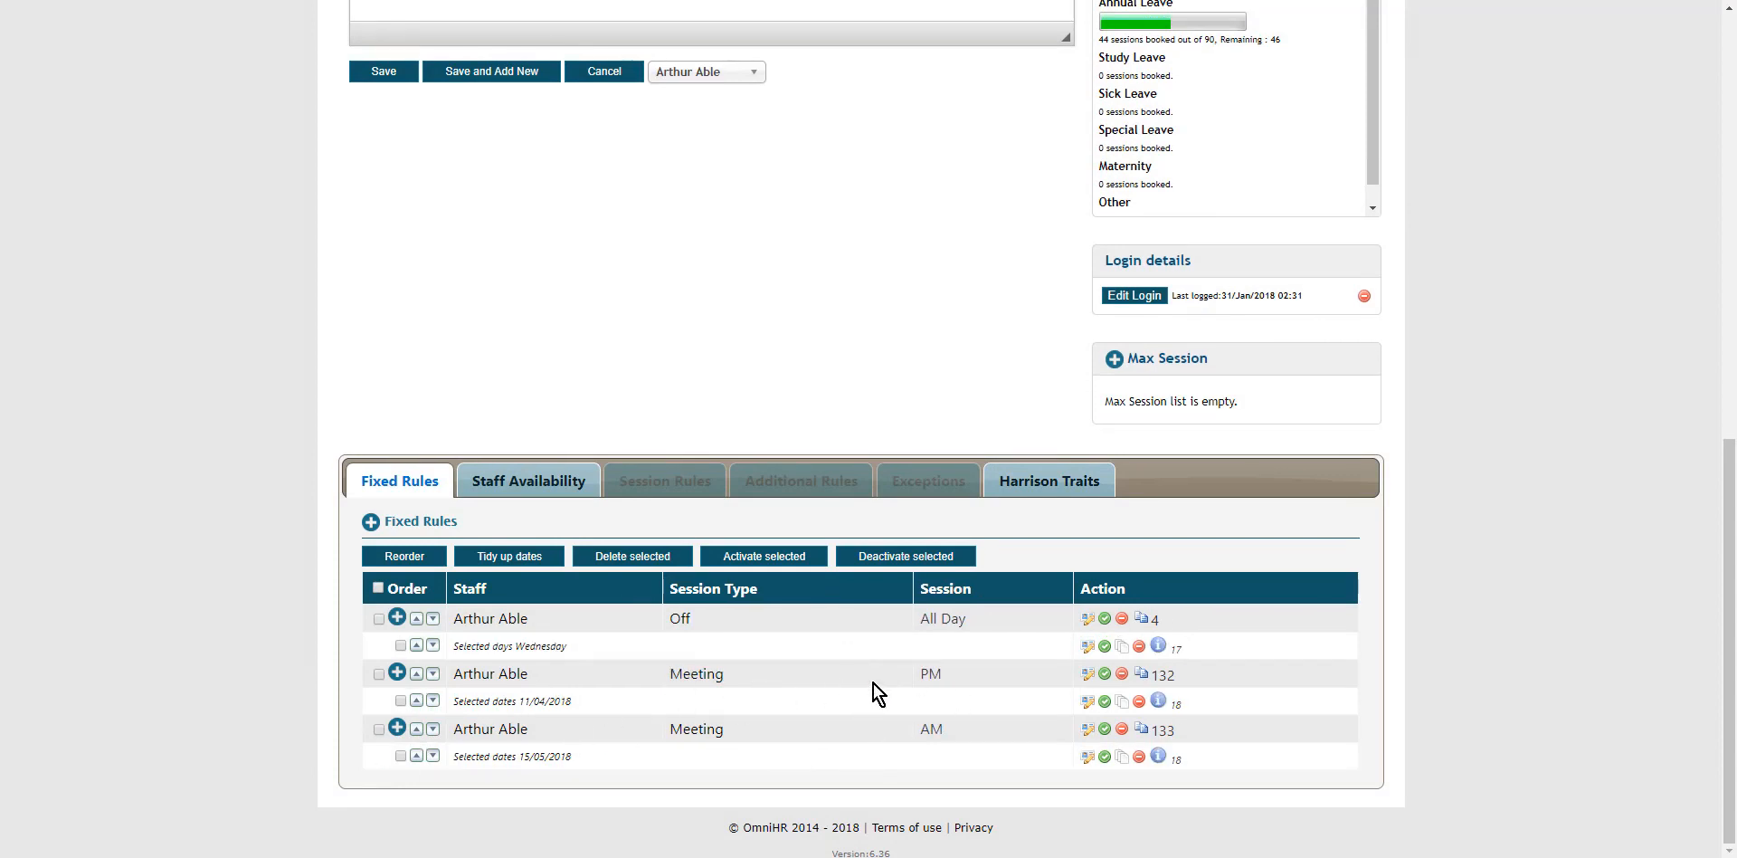
Try to set 23/05/2018 as a date in the PM Meeting rule's sub rule, and save and close it
left_click(517, 701)
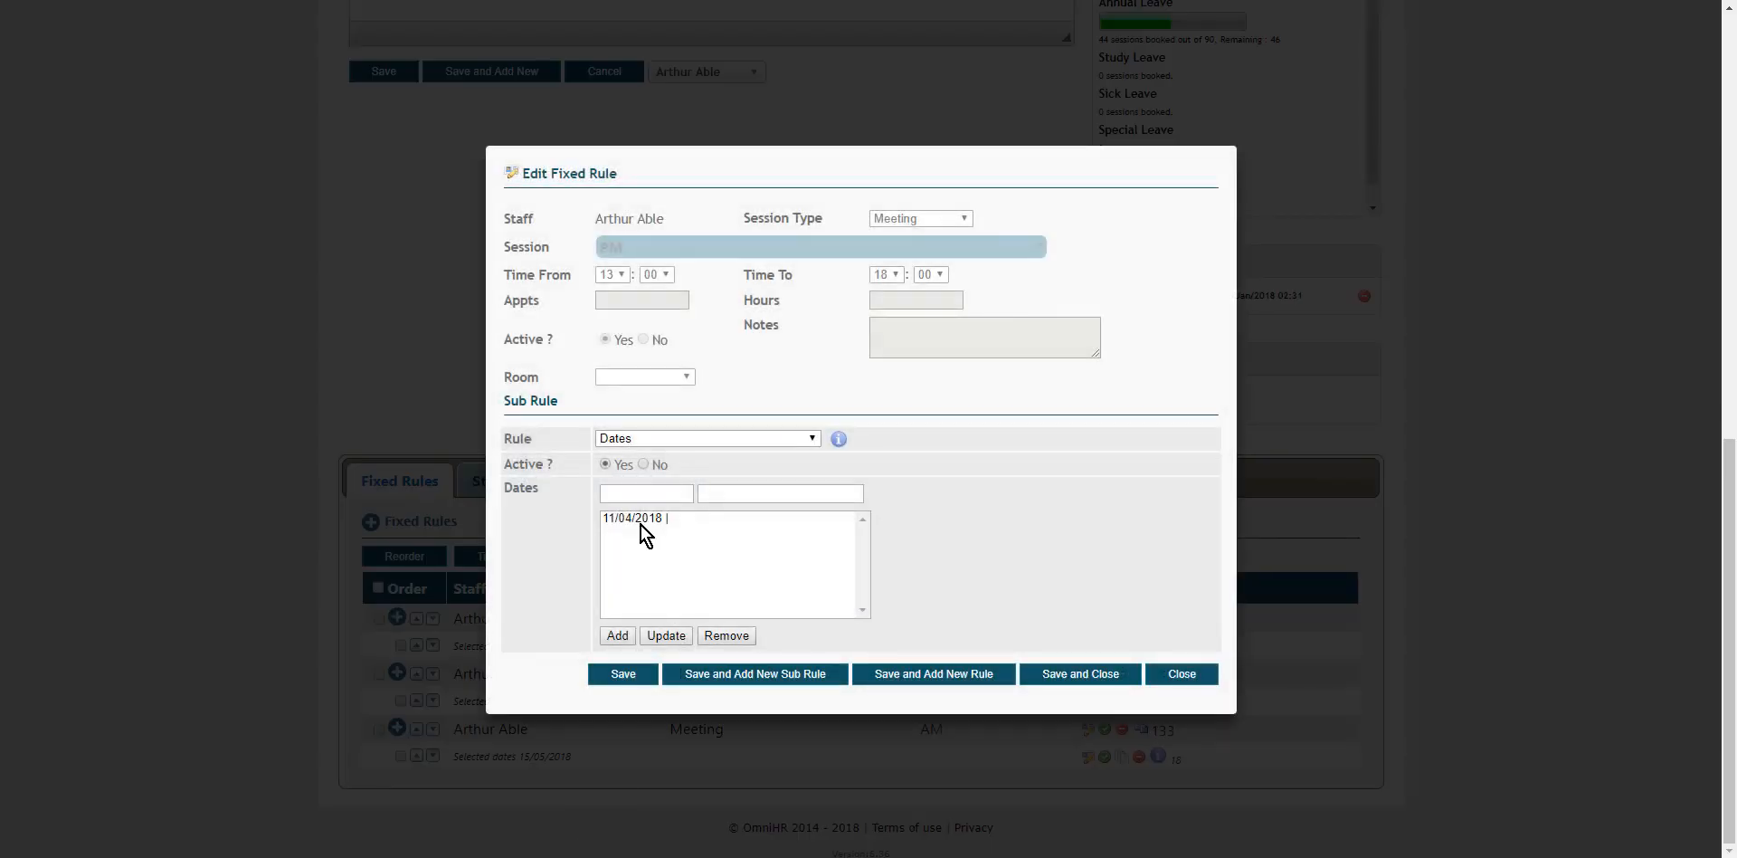
left_click(638, 492)
left_click(834, 290)
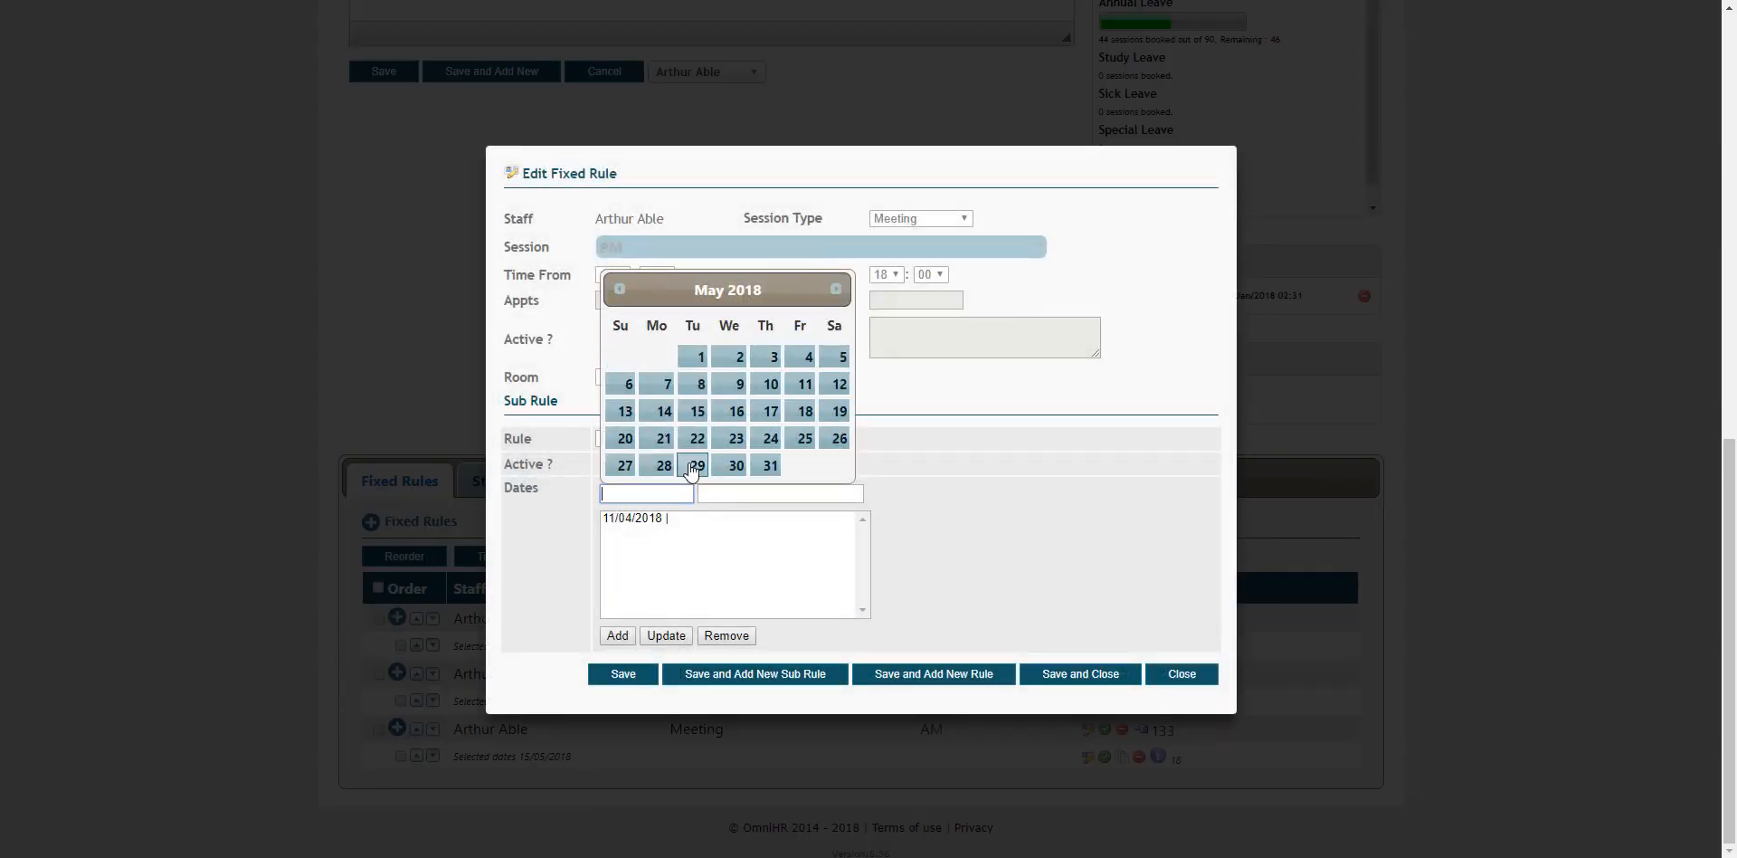
left_click(729, 438)
left_click(1085, 677)
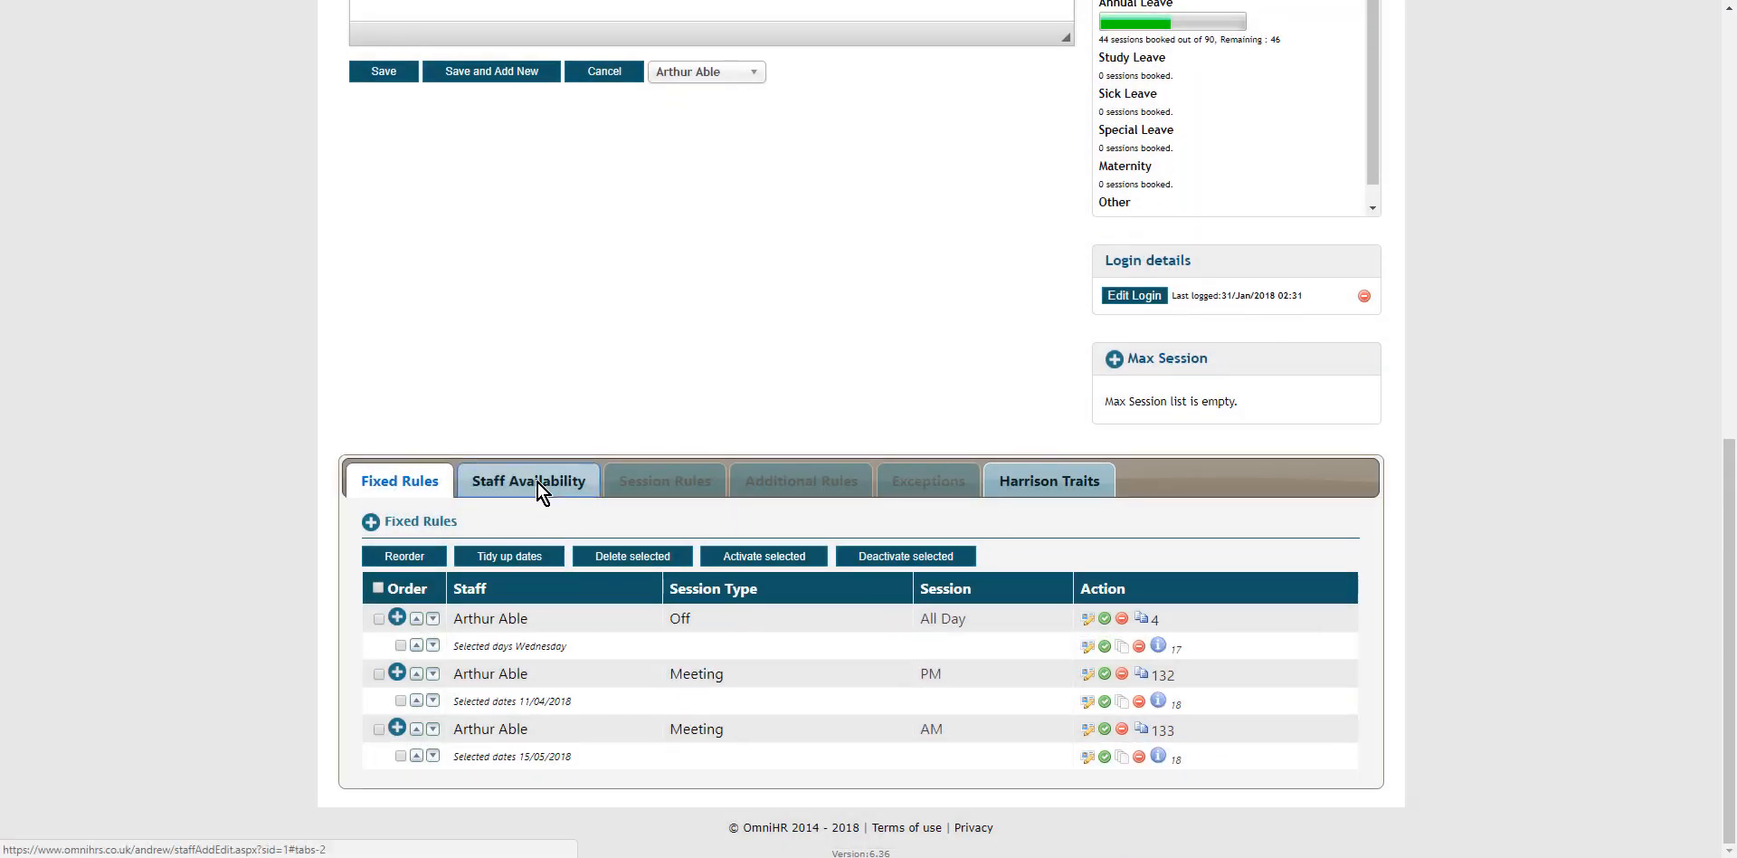
Start a Dates sub rule for the Early session in Staff Availability, with the priority Not available
left_click(537, 483)
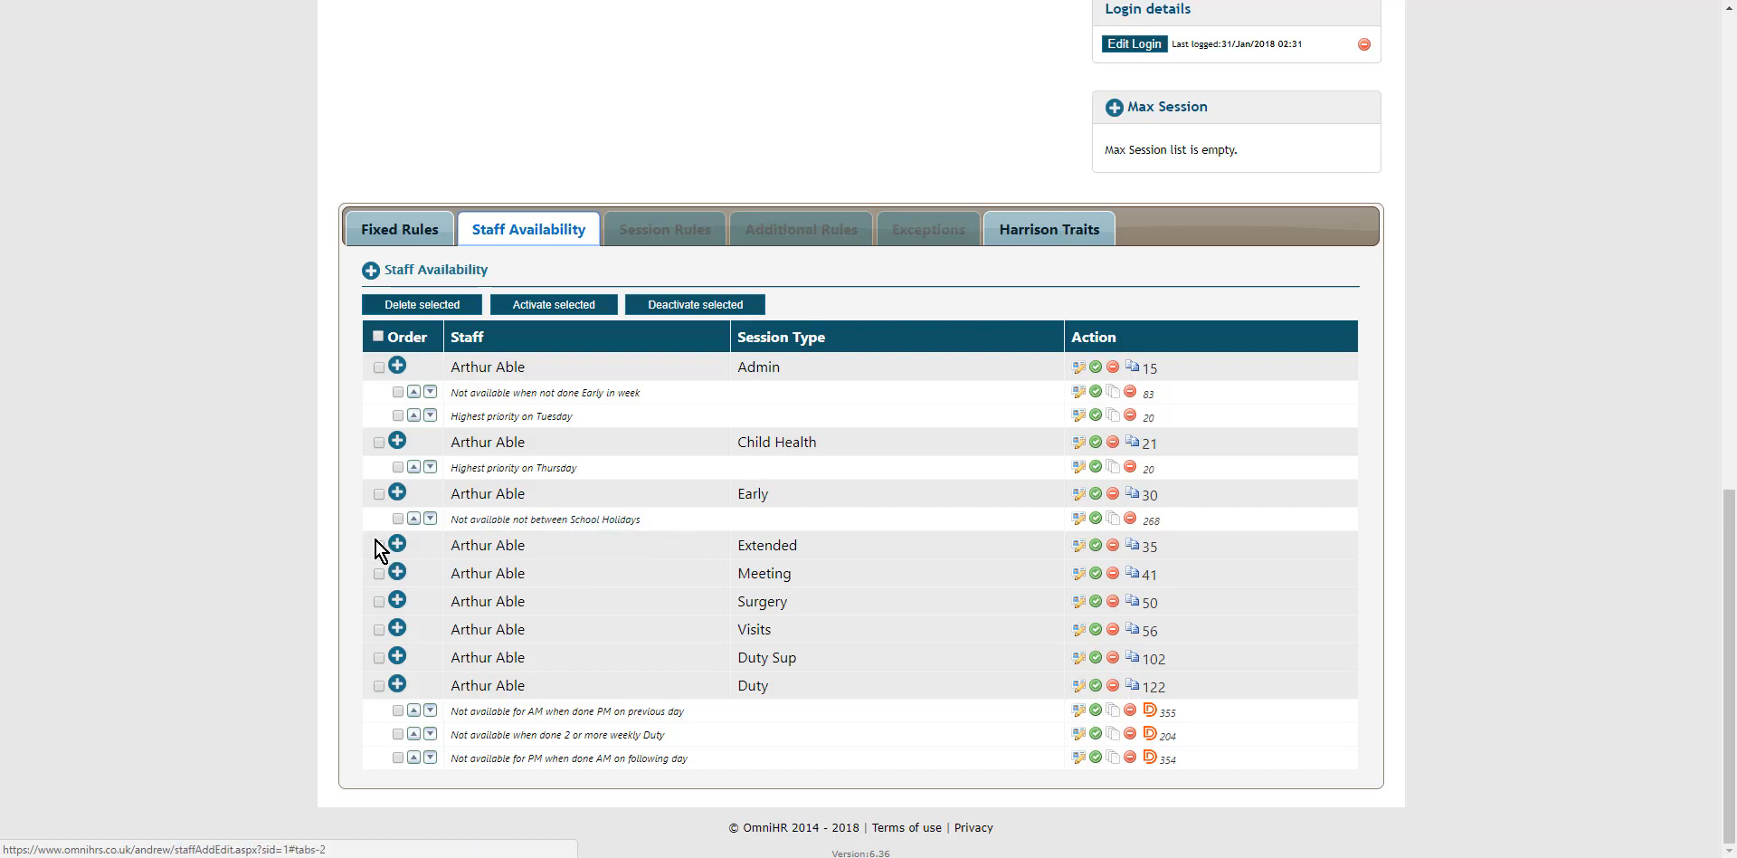
left_click(396, 495)
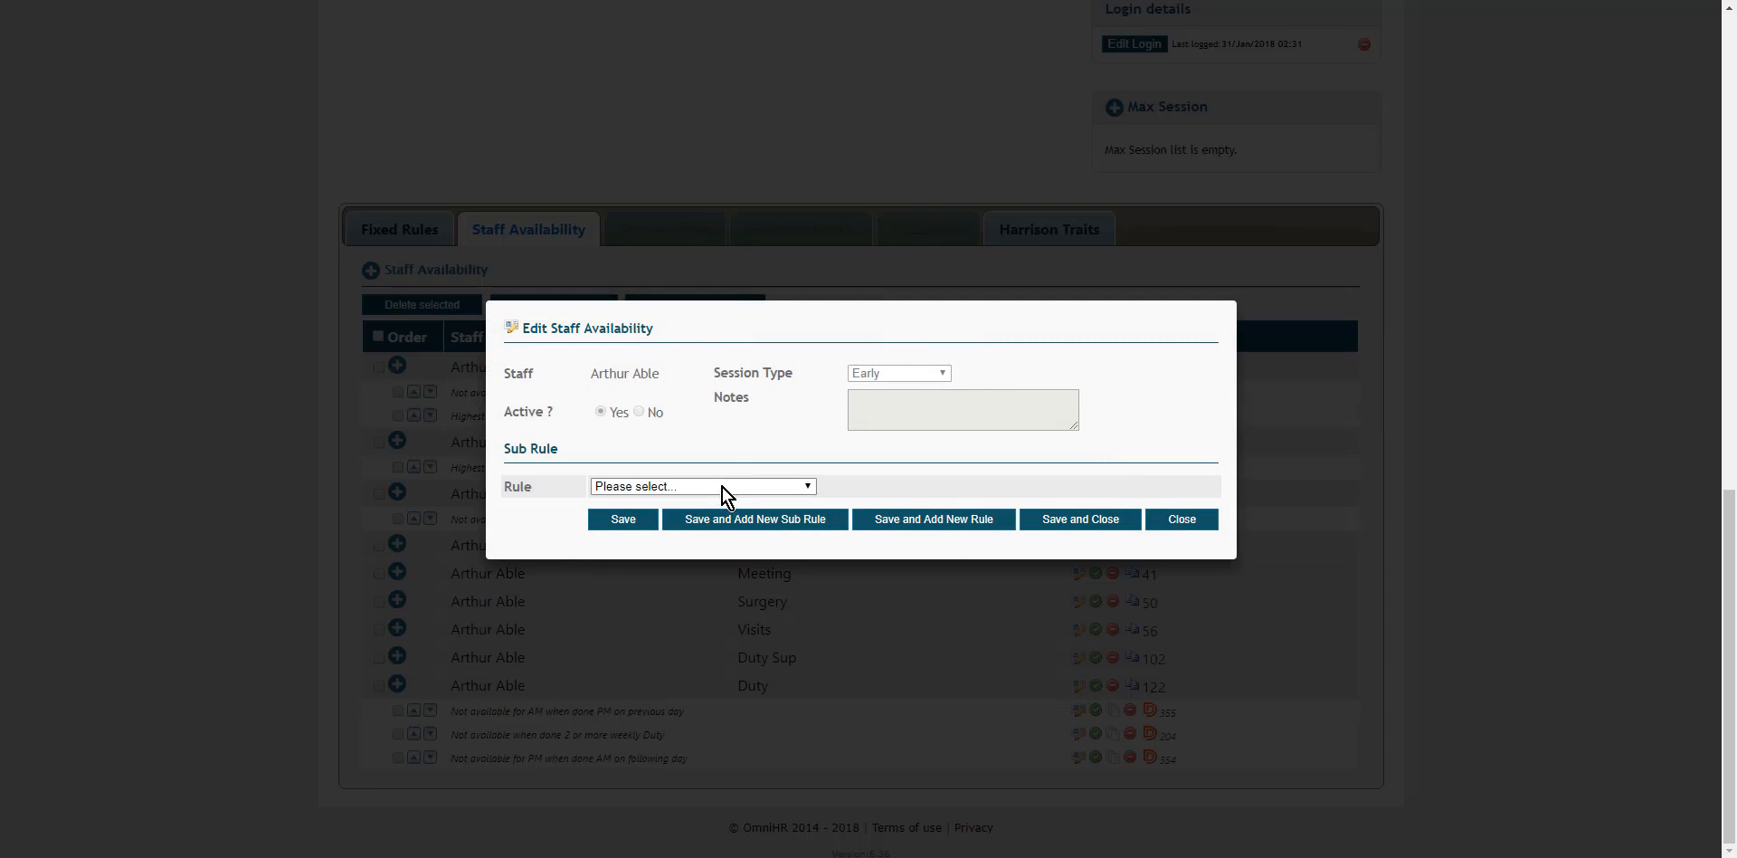
left_click(722, 487)
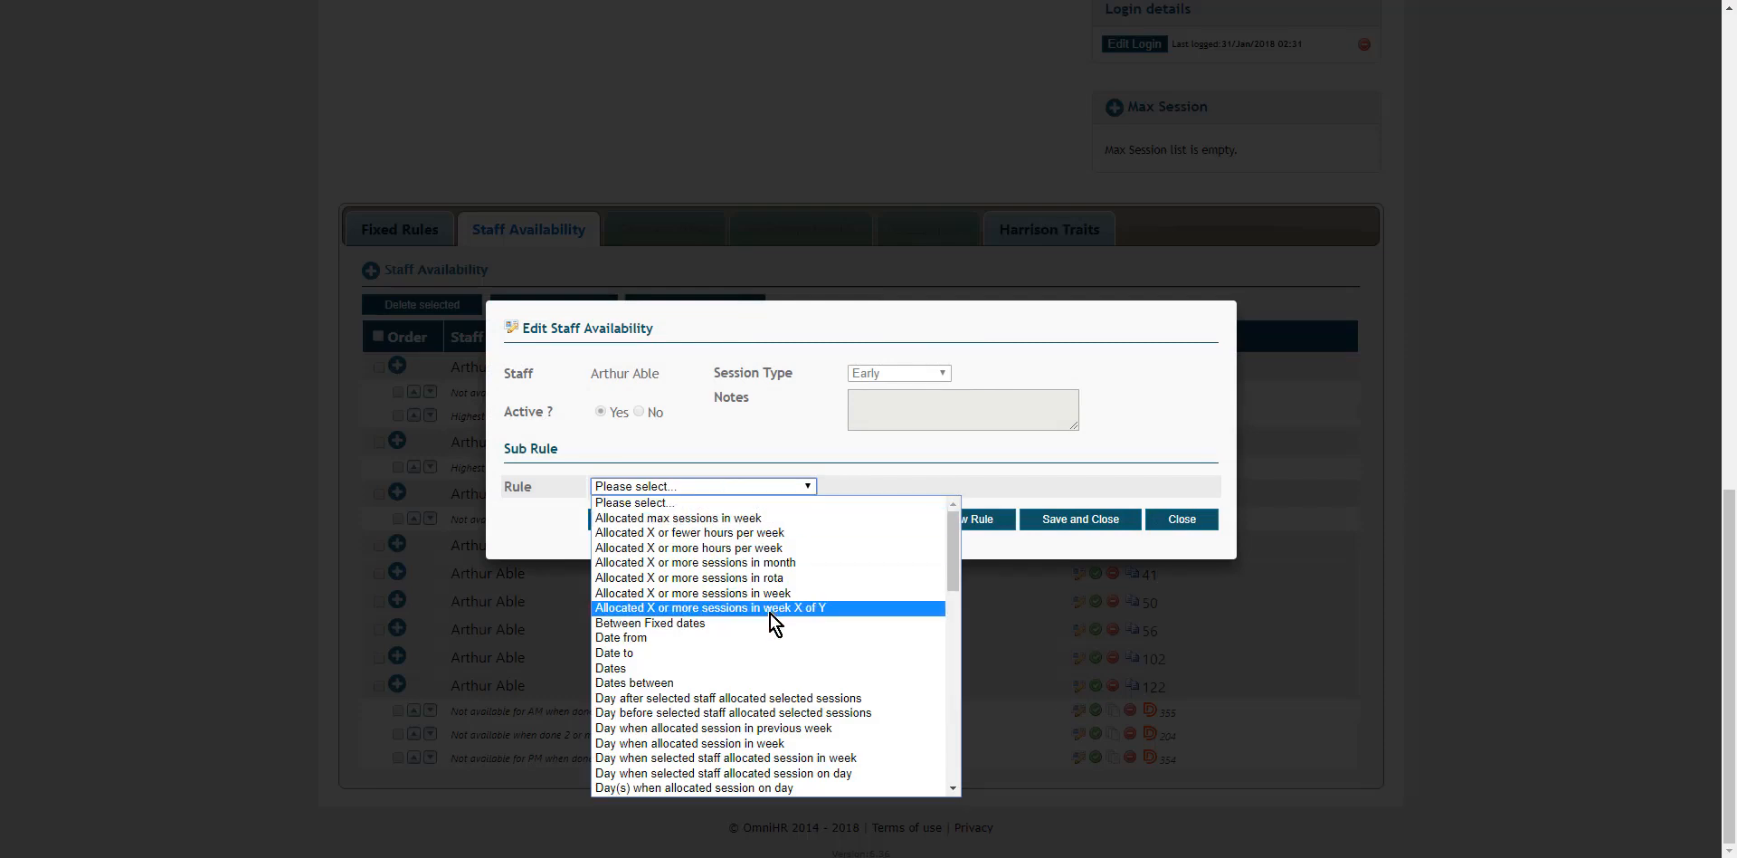
left_click(630, 669)
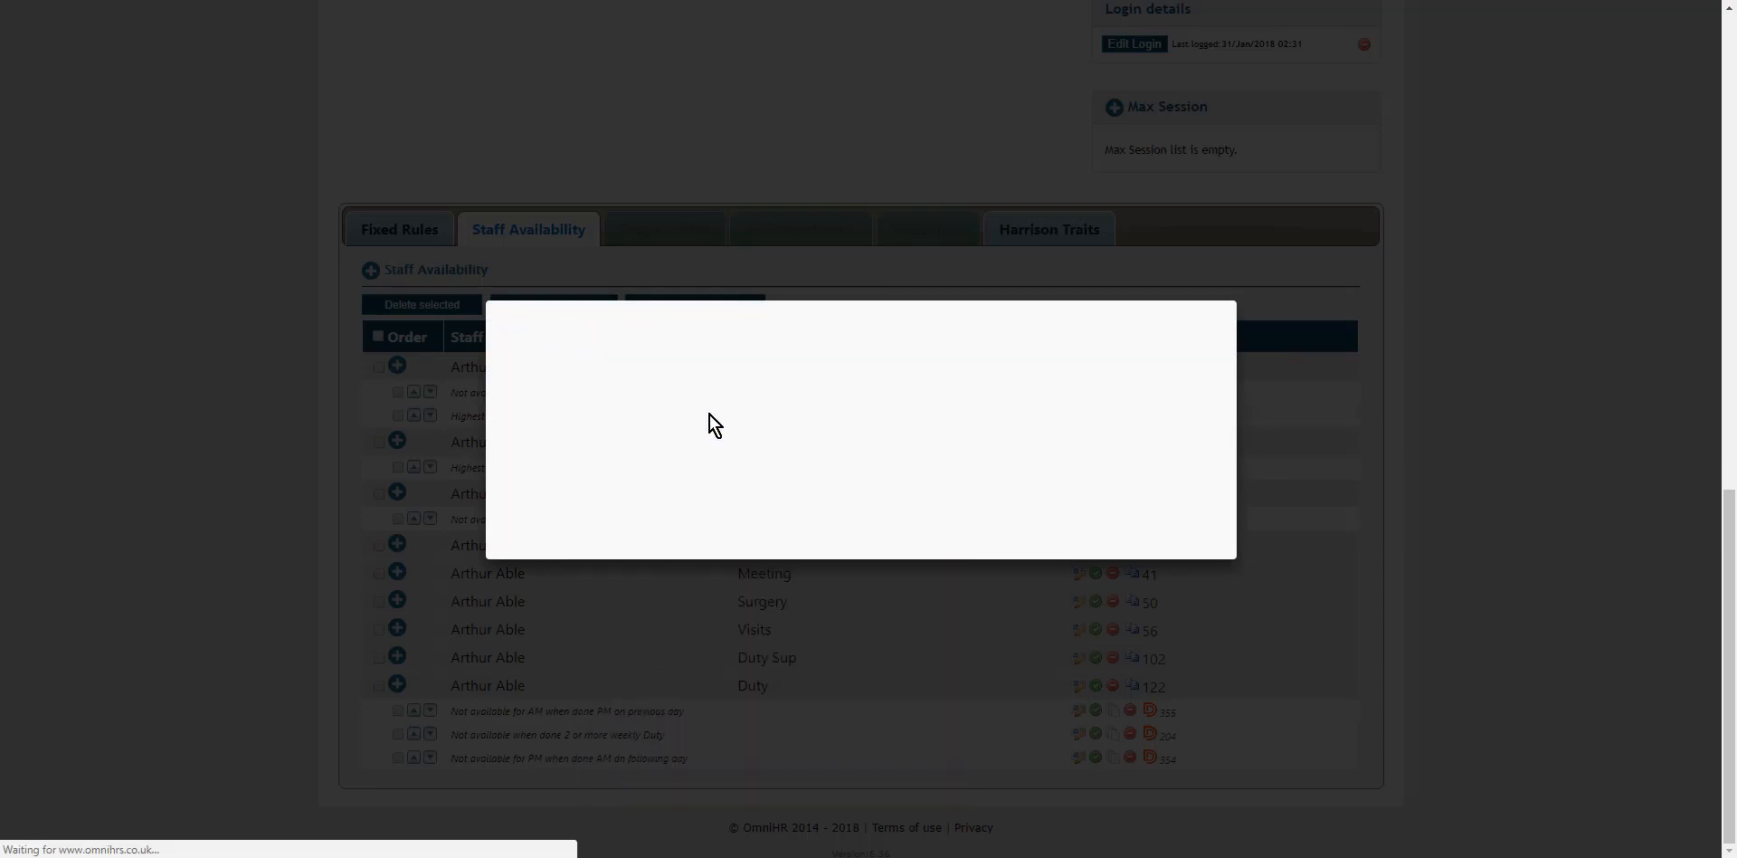
left_click(642, 422)
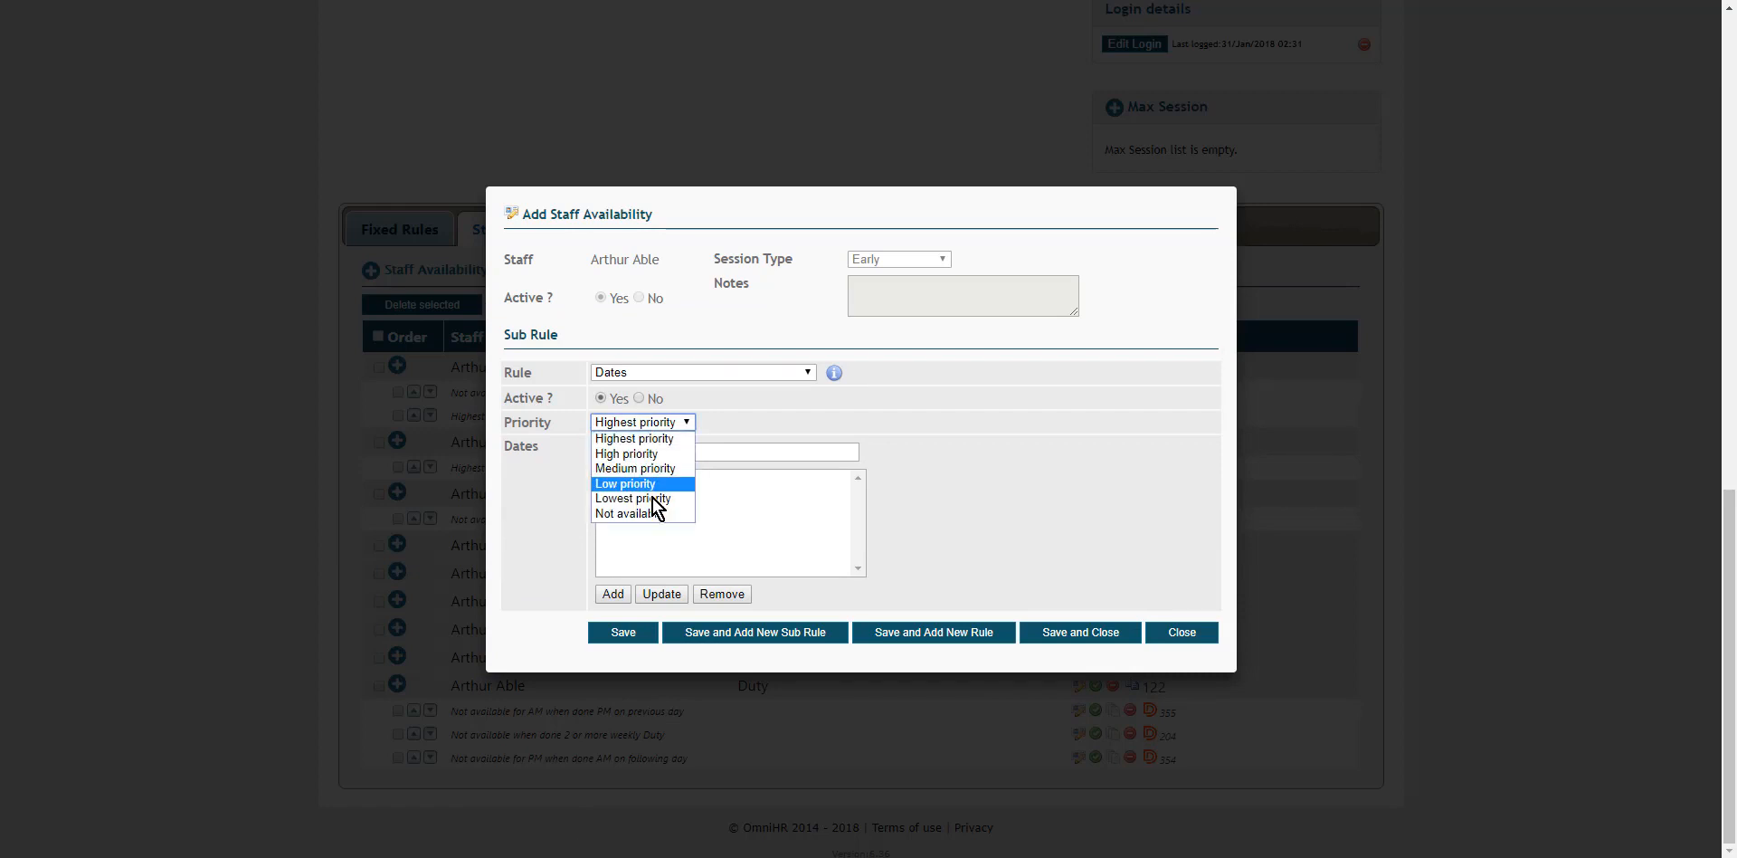
left_click(649, 510)
Add 19/06/2018 to the Early availability sub rule's dates, then save and close it
left_click(640, 452)
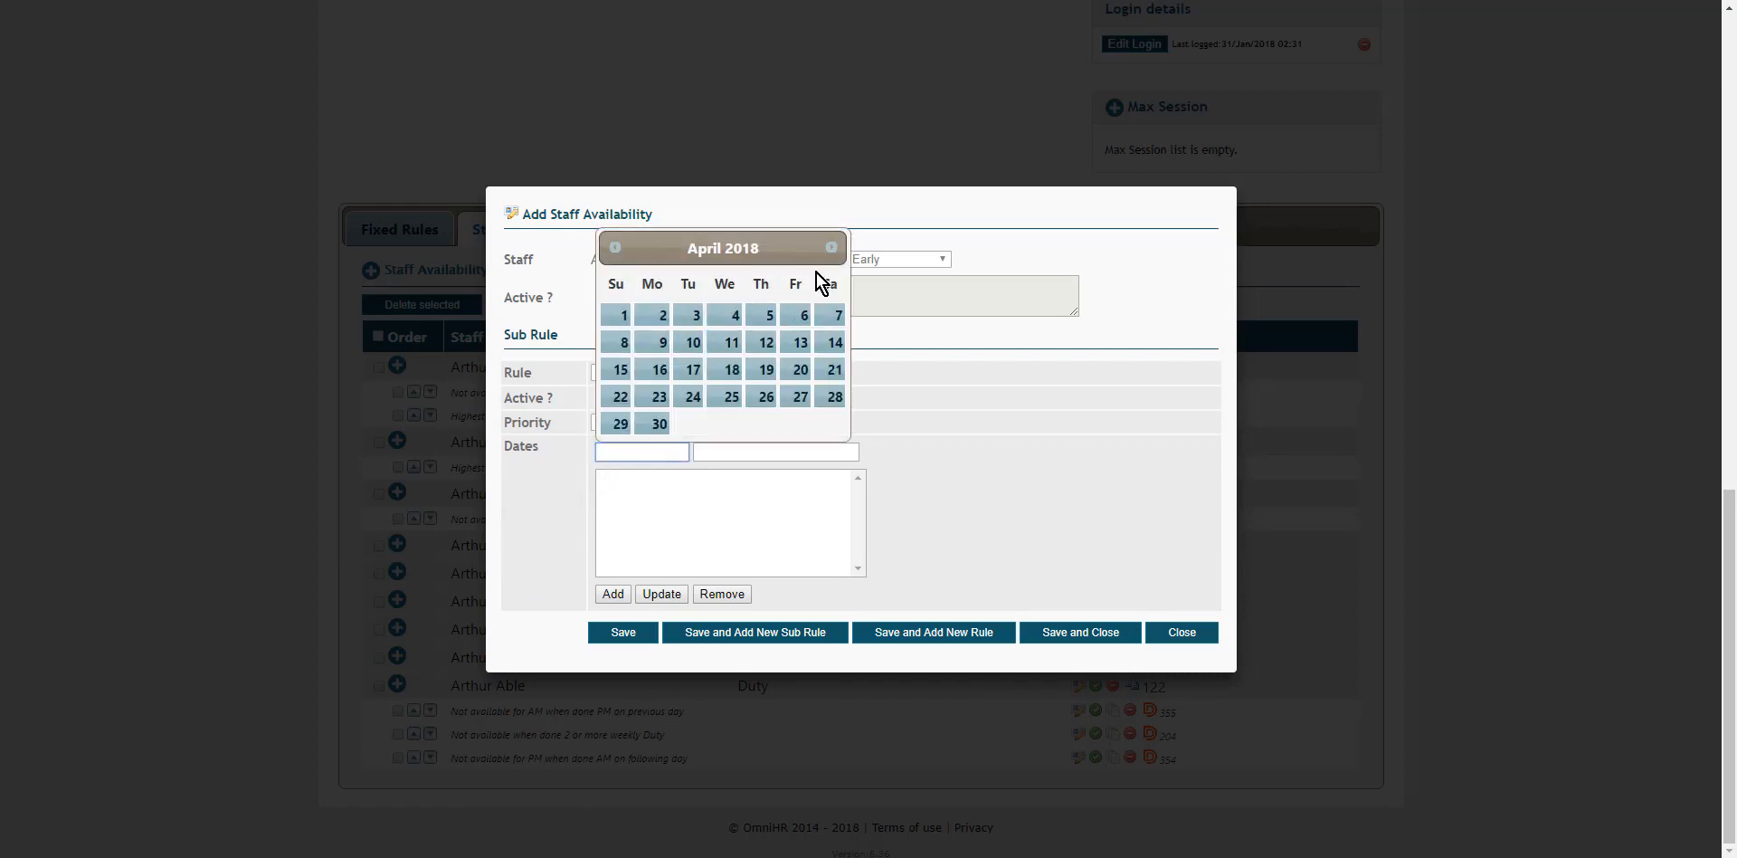
left_click(831, 247)
left_click(831, 247)
left_click(688, 396)
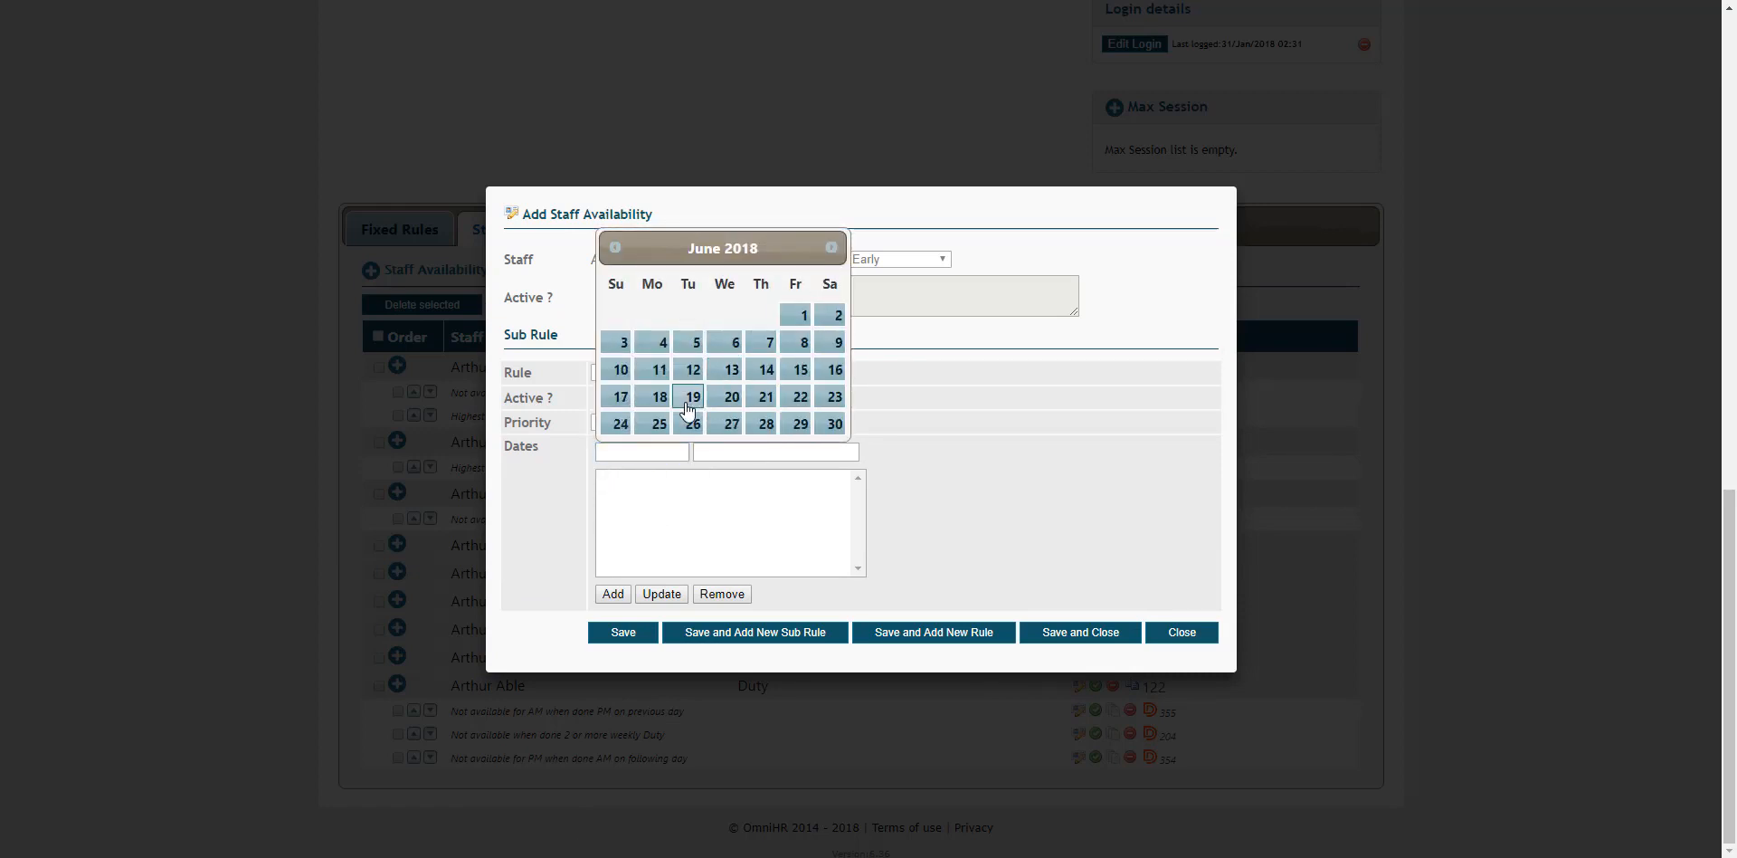
left_click(612, 594)
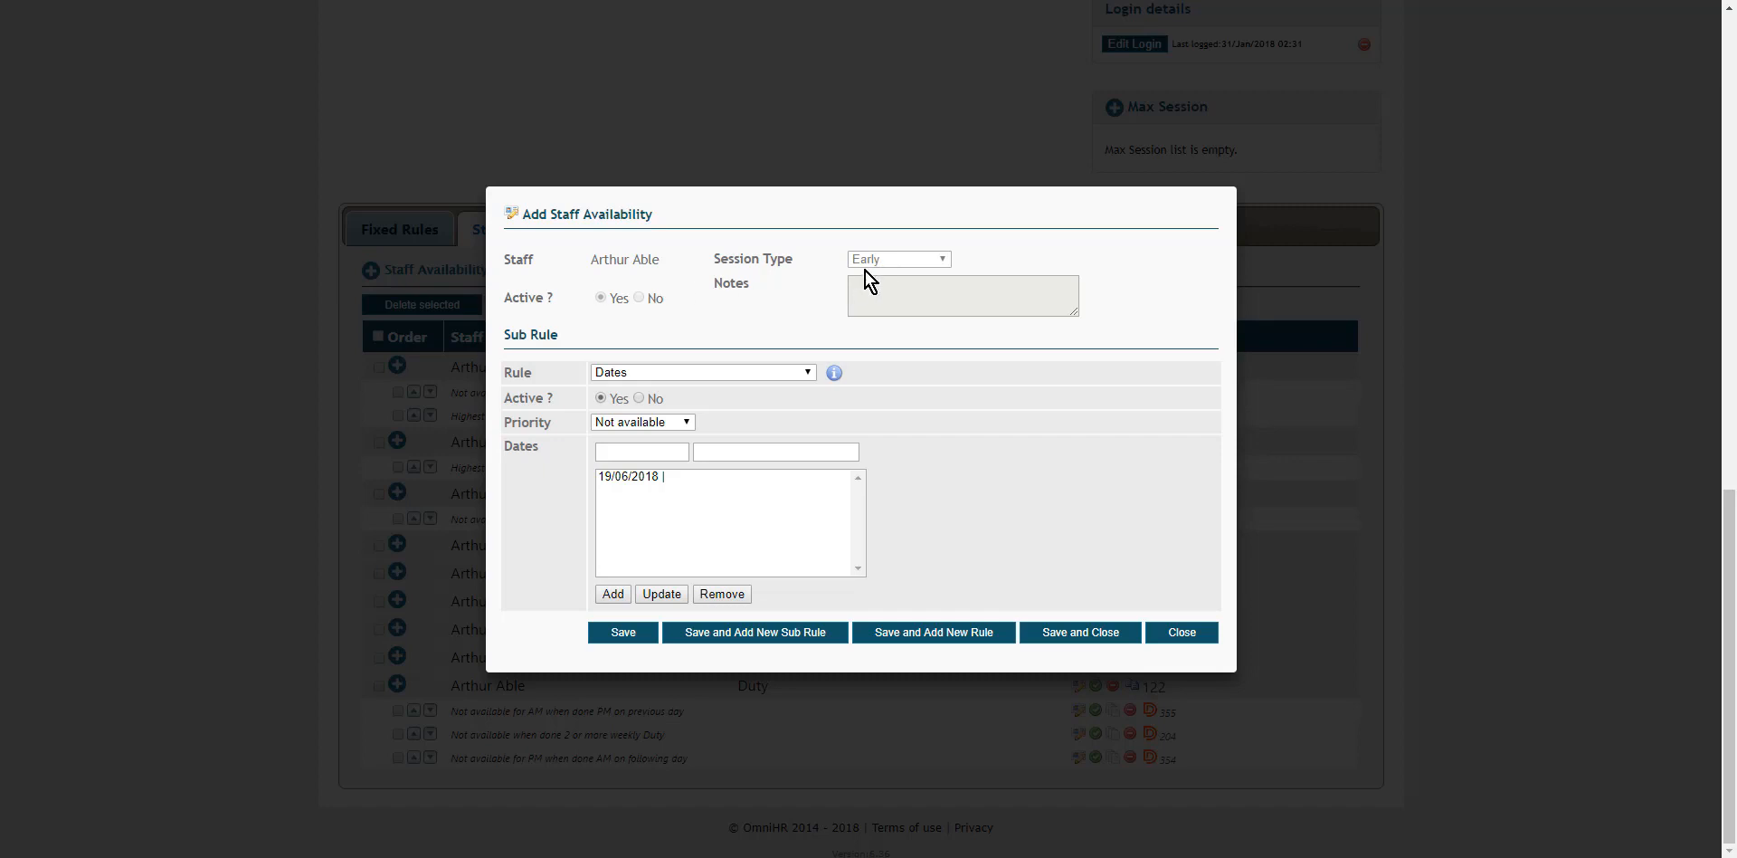
left_click(1079, 632)
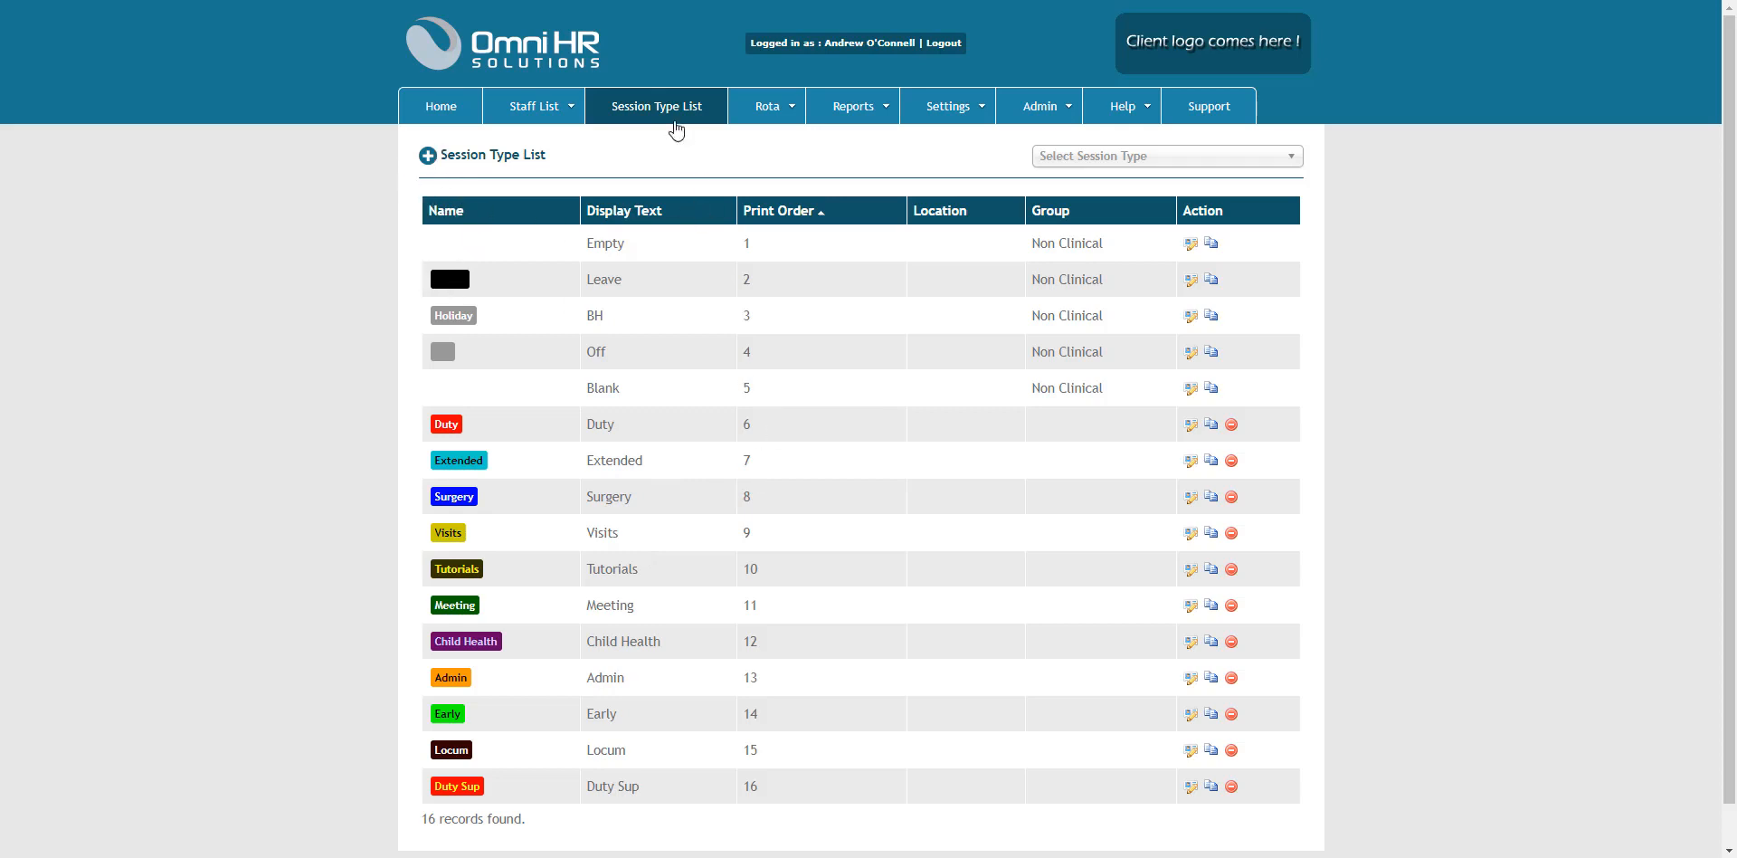
View the Child Health session type's background colour choices, return to the Session Type List, and reopen Child Health to examine its fixed rules
left_click(475, 651)
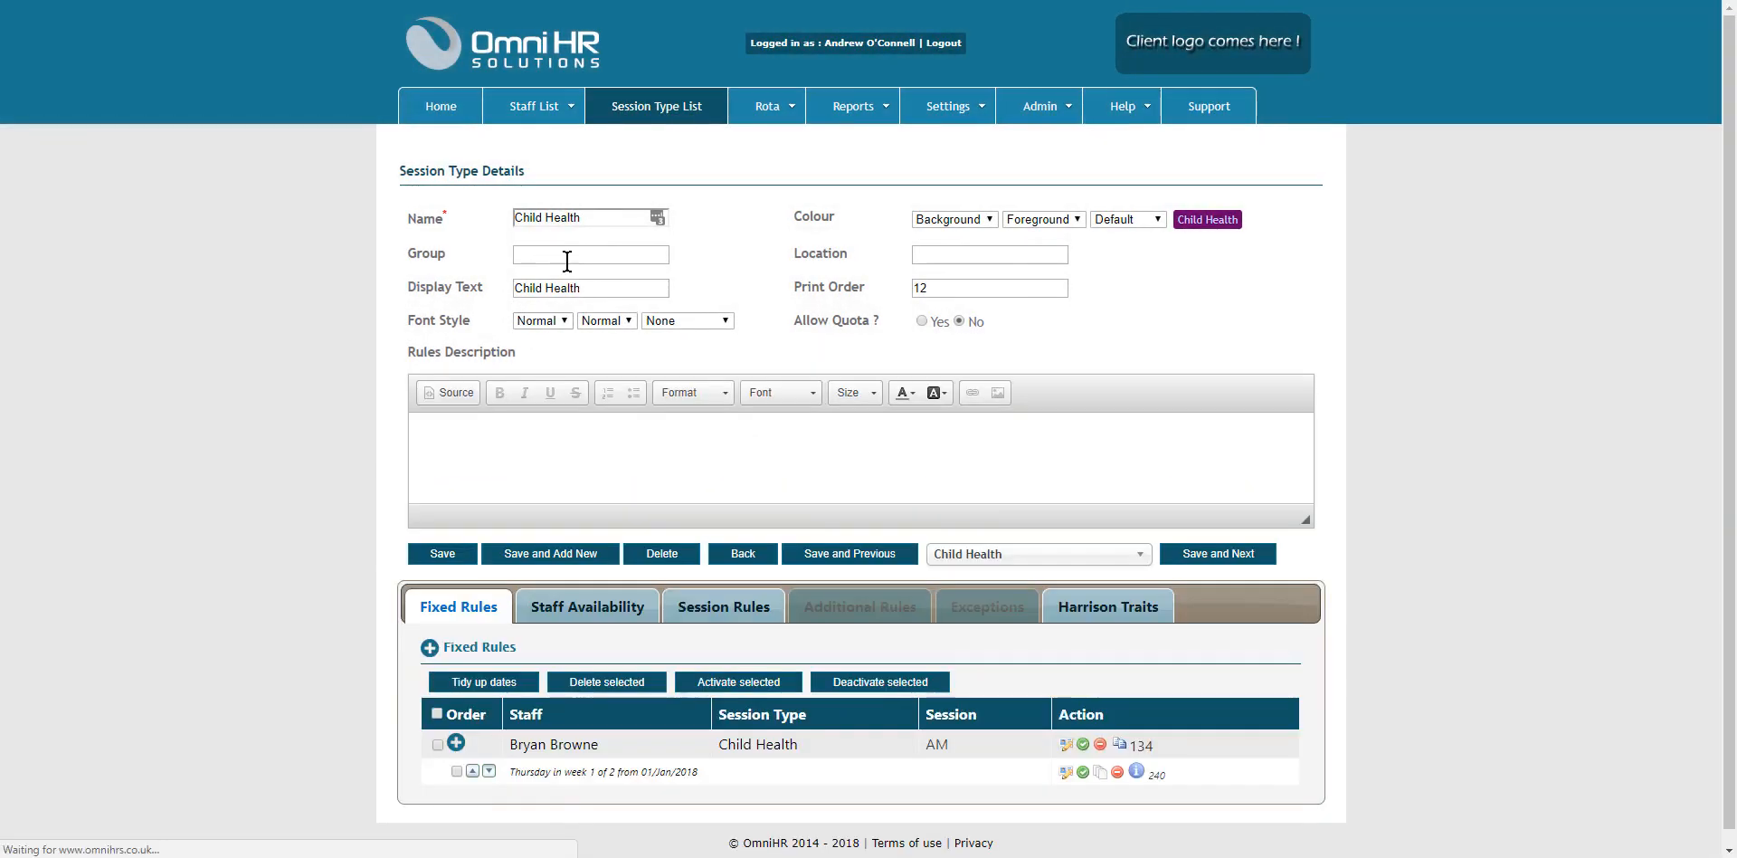
left_click(963, 221)
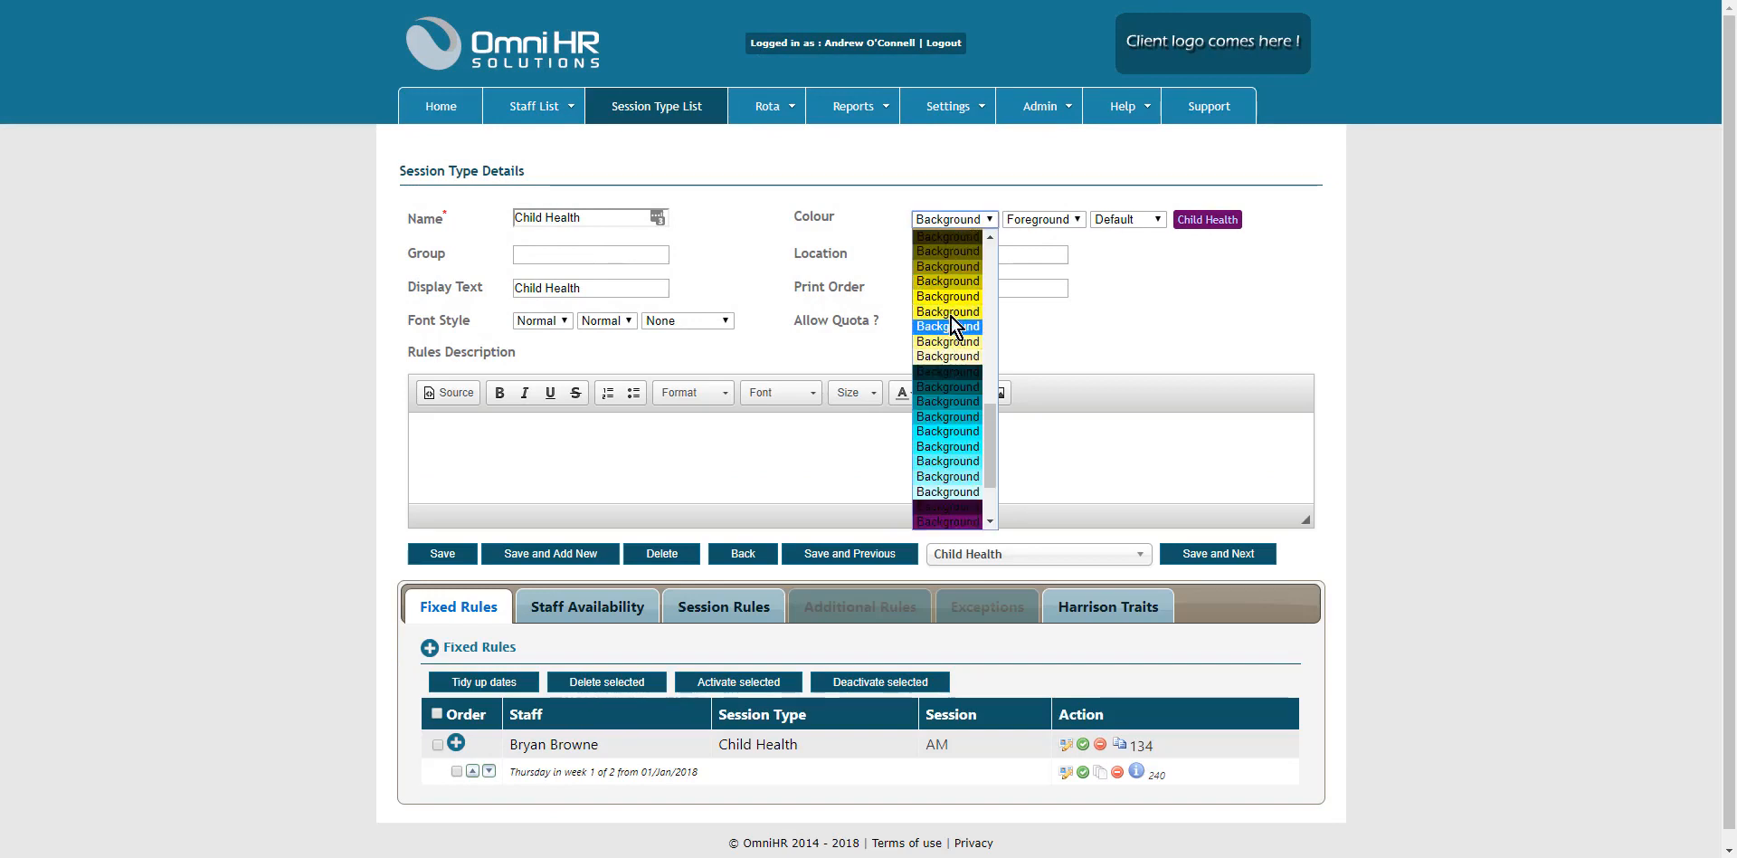
left_click(741, 346)
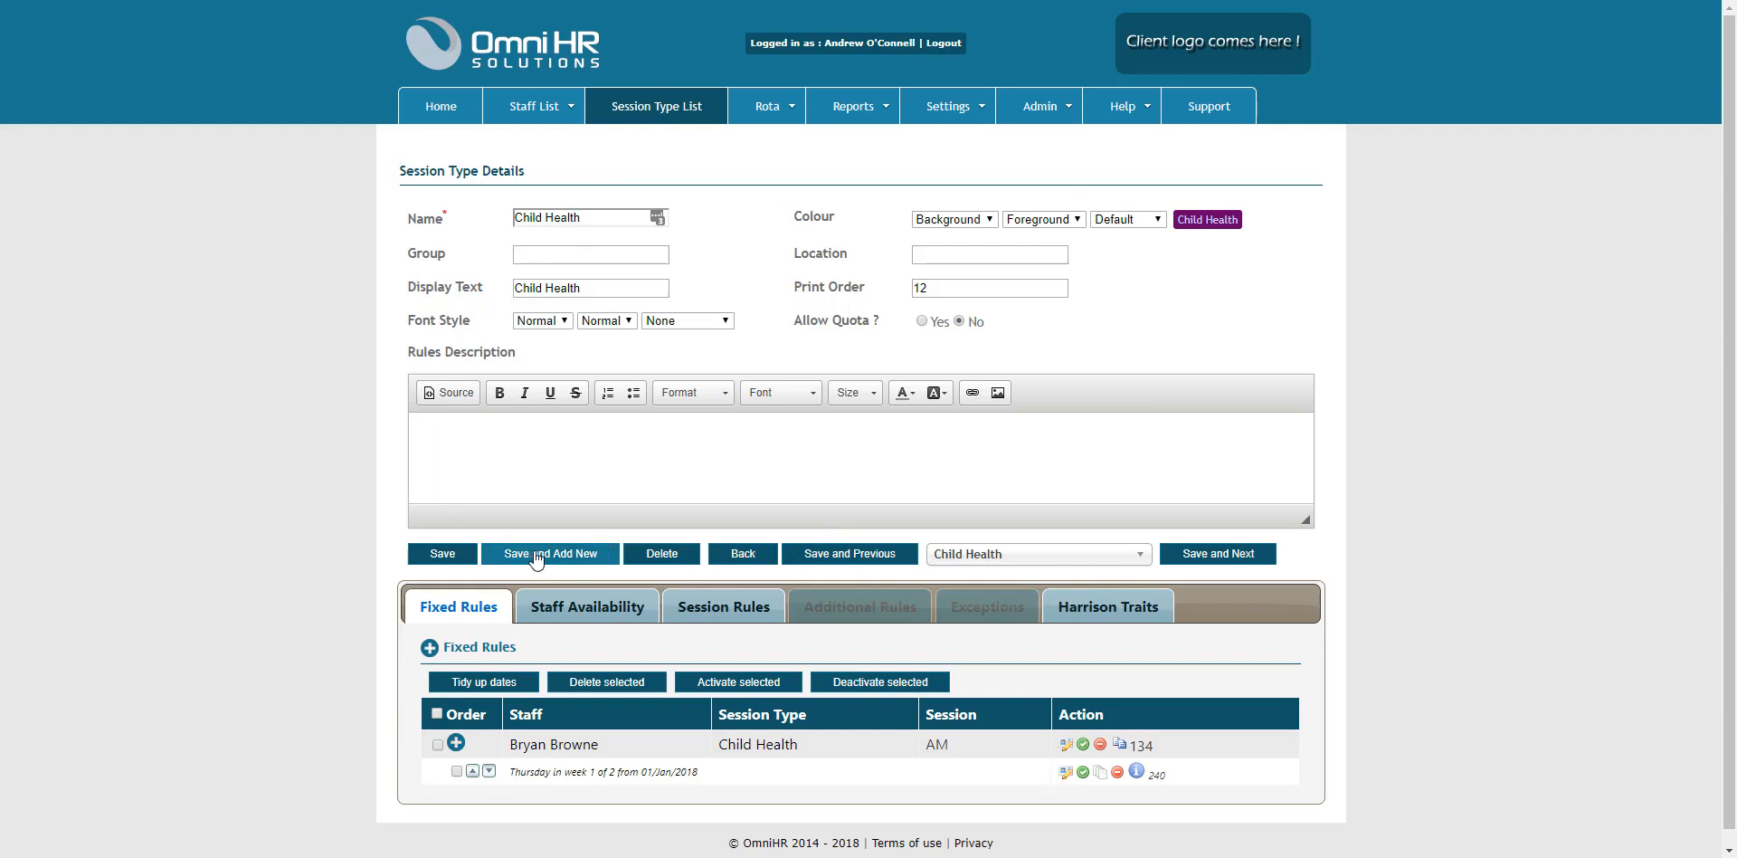
left_click(644, 103)
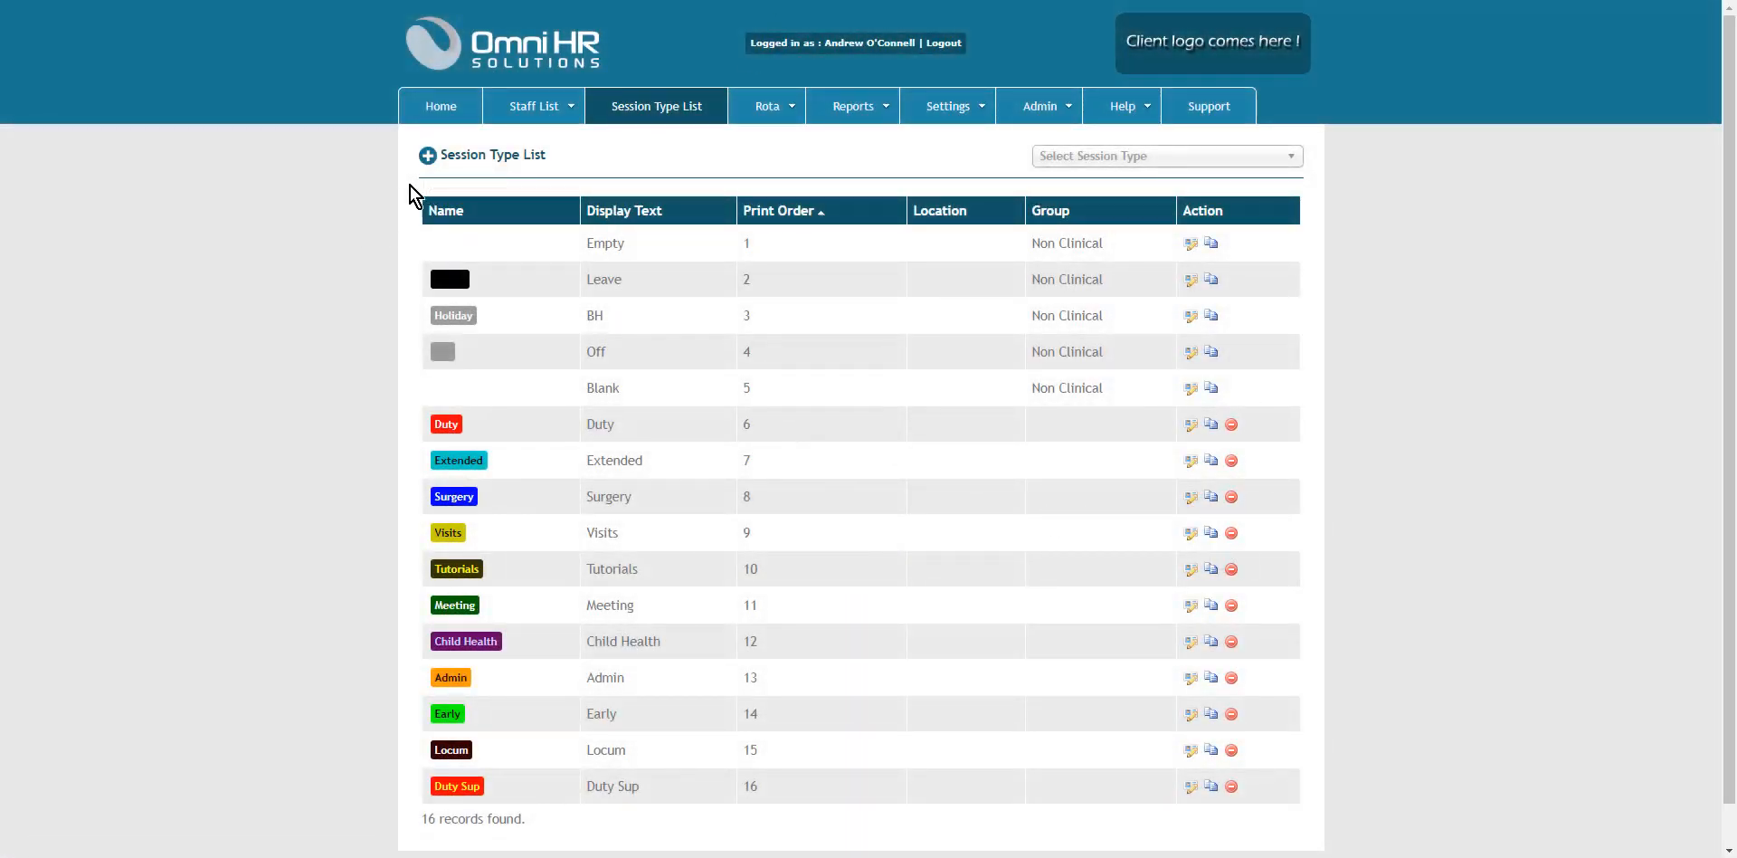
left_click(463, 677)
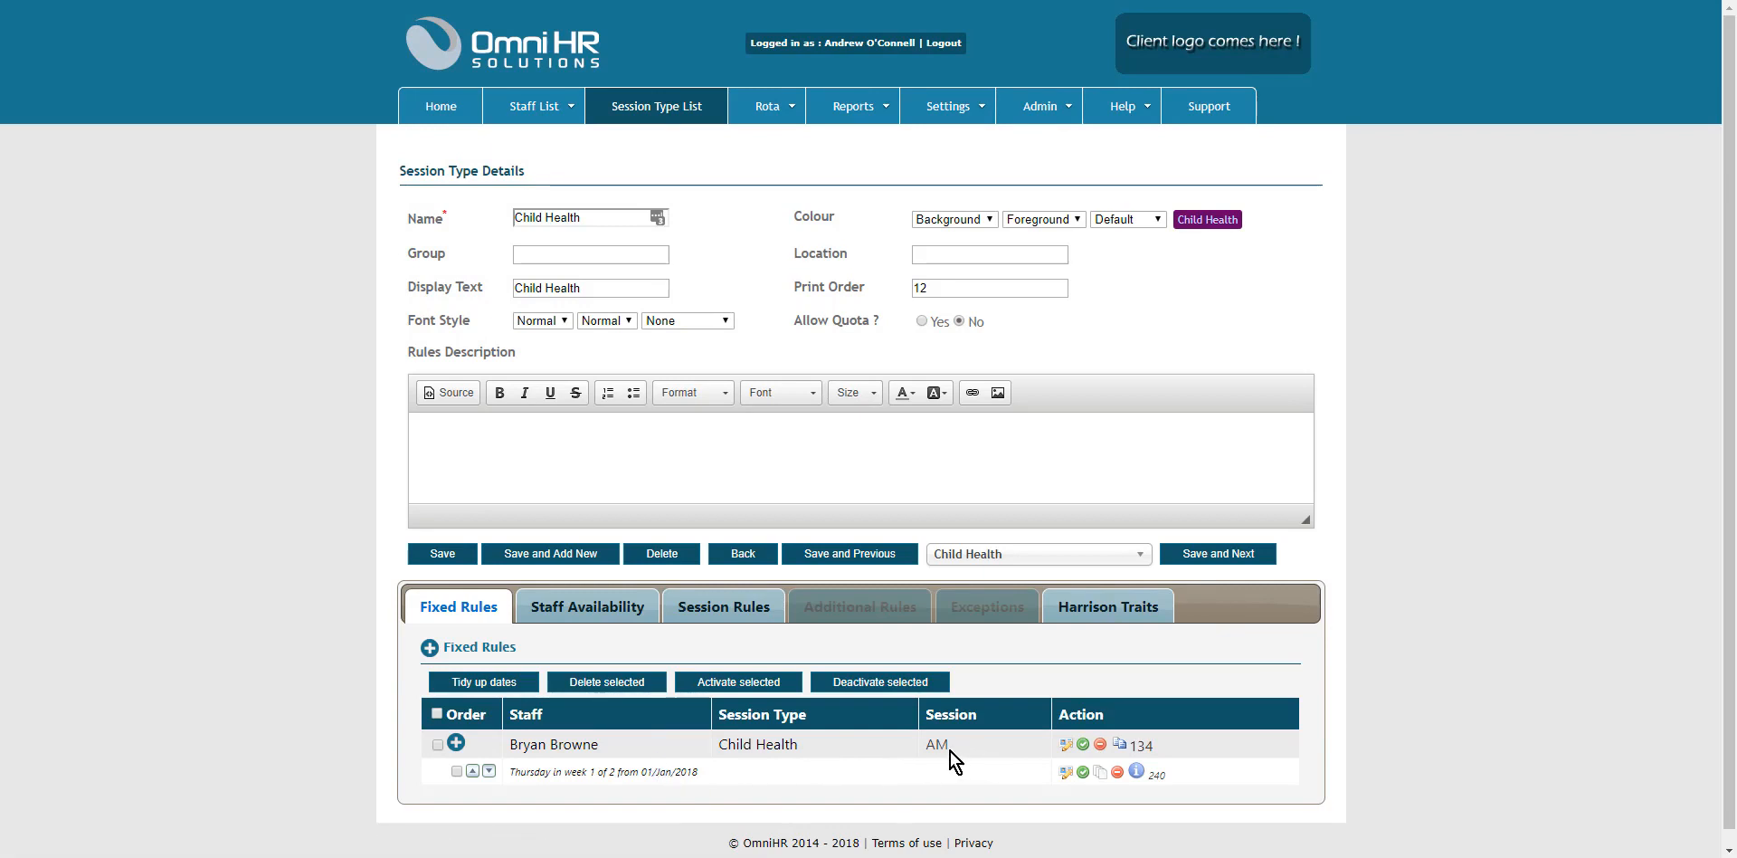
Examine Child Health's staff availability and session rules, comparing them with its fixed rules
scroll(740, 756, "down", 1)
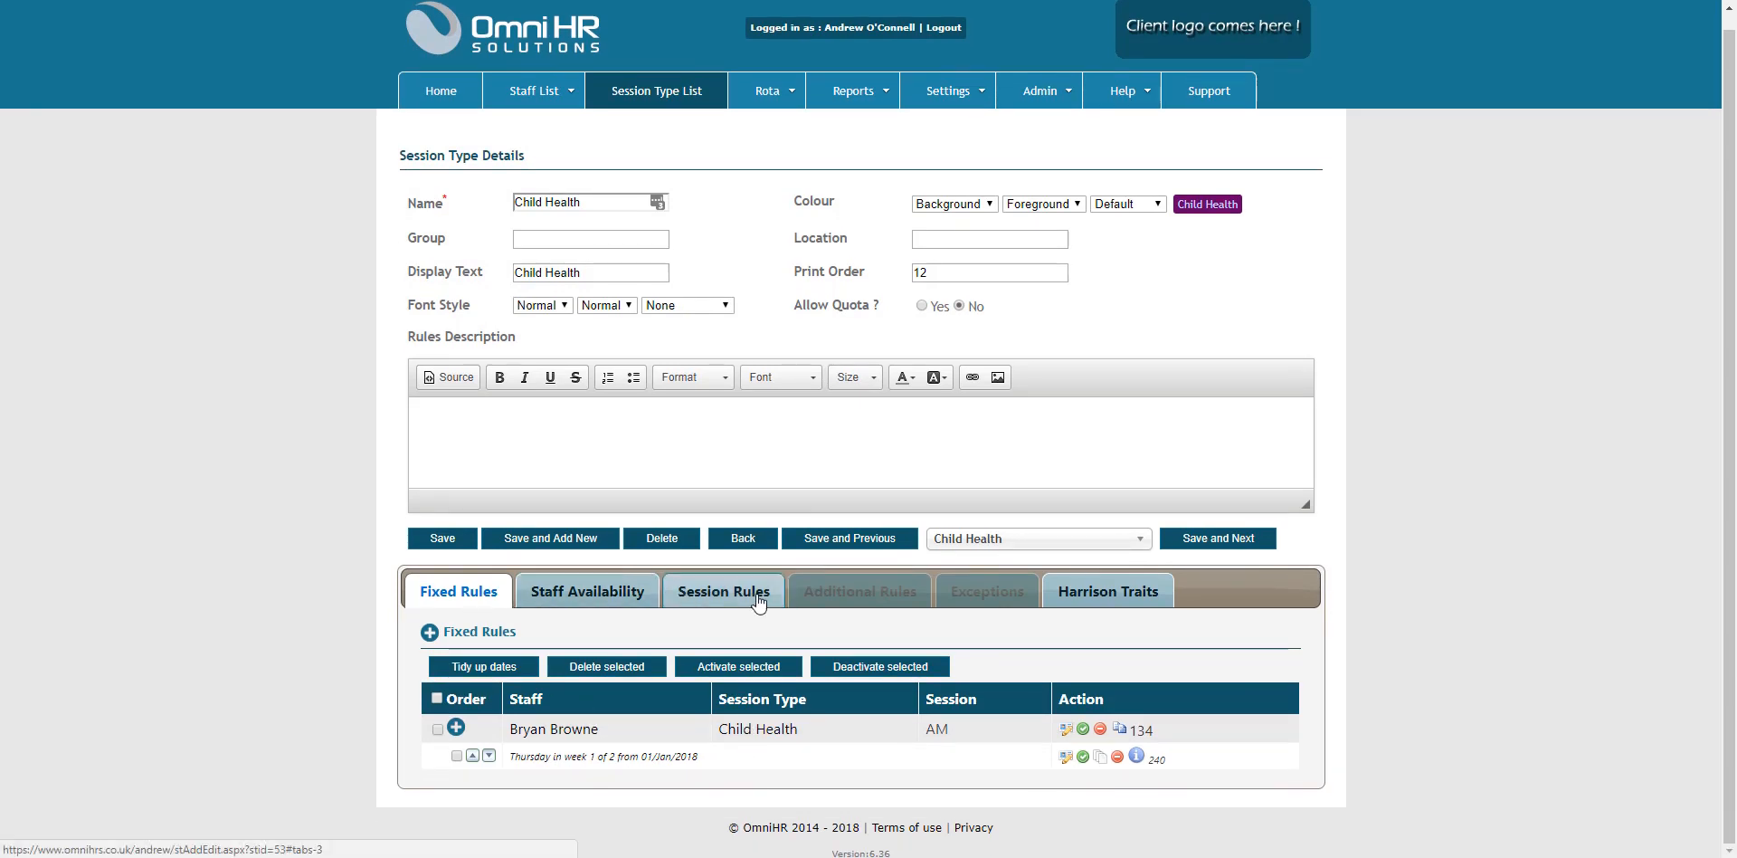
left_click(597, 597)
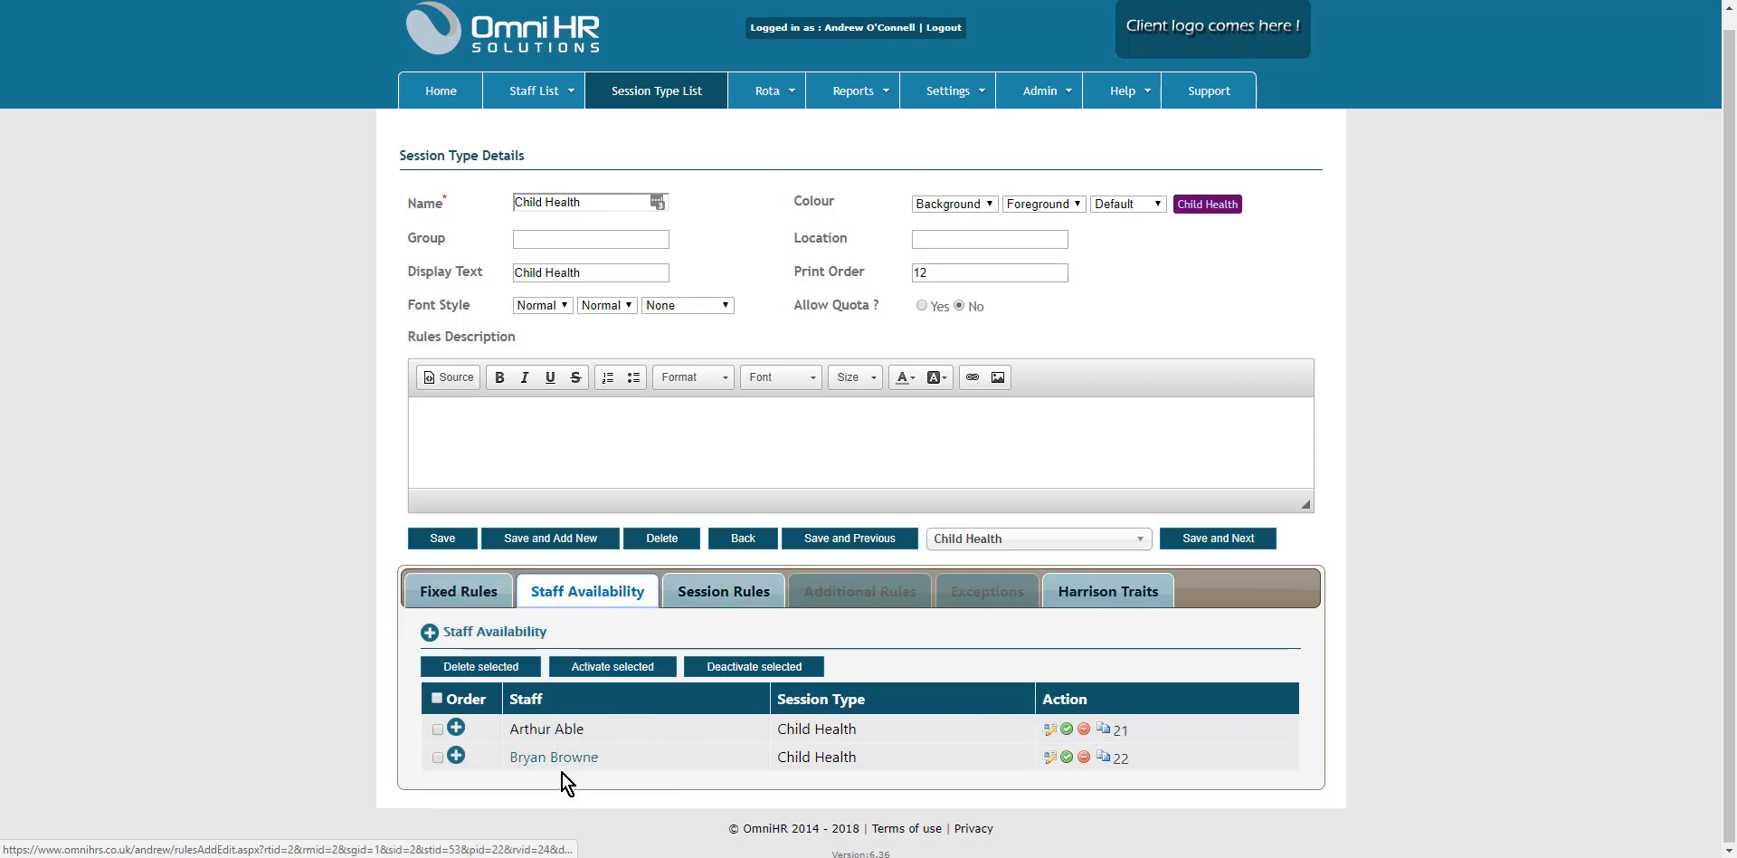
left_click(714, 591)
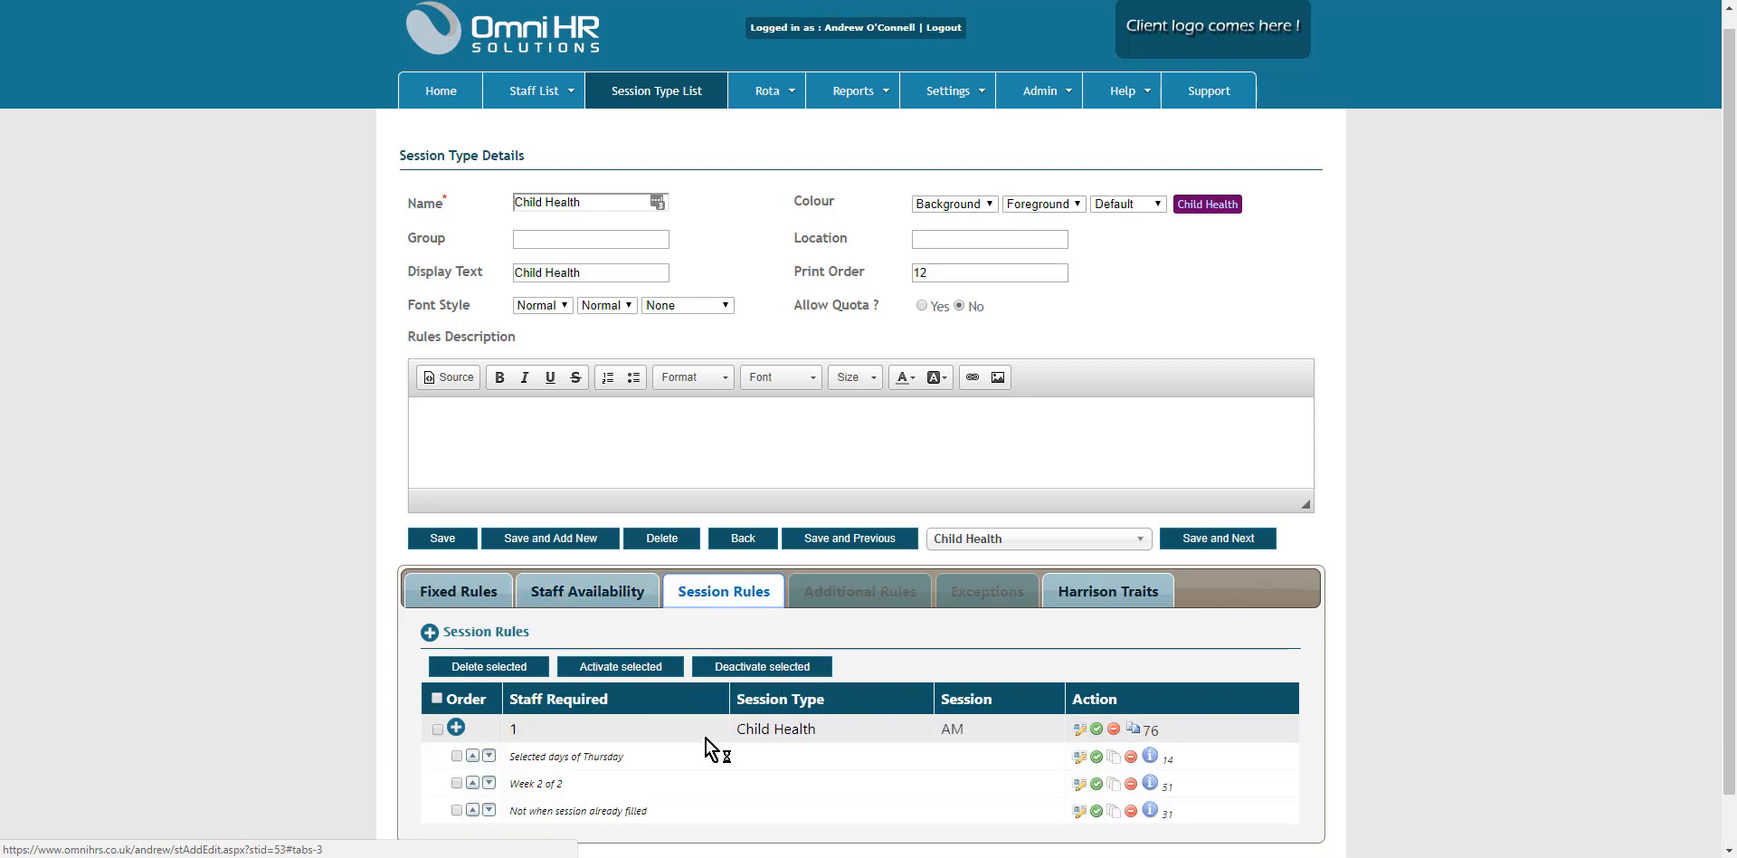
scroll(899, 719, "down", 1)
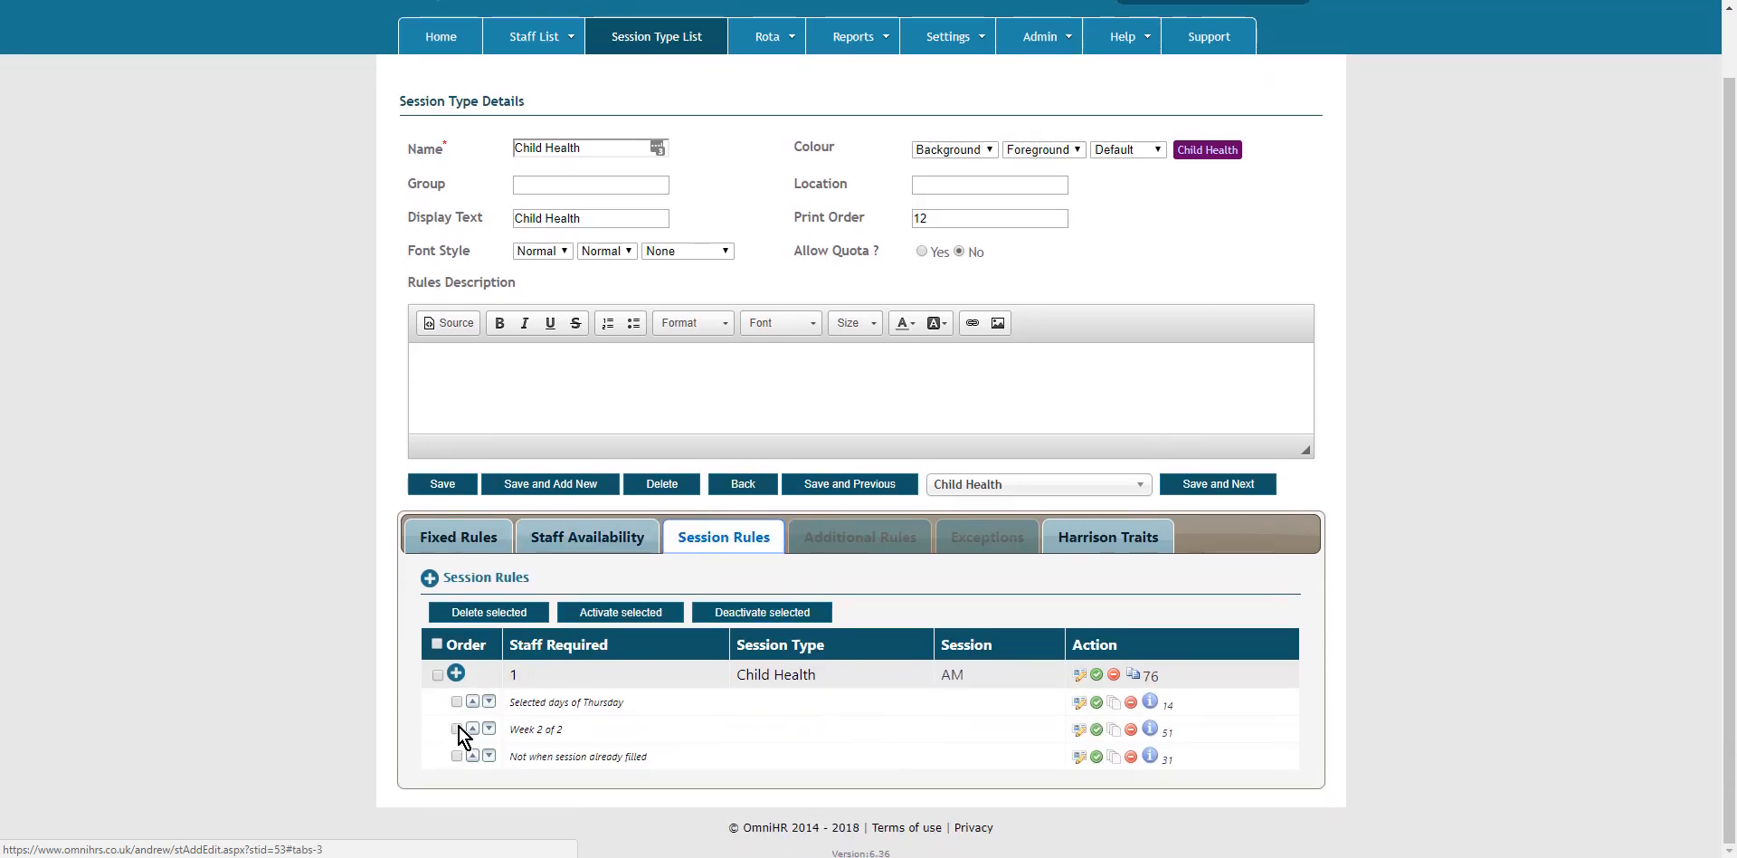
left_click(469, 537)
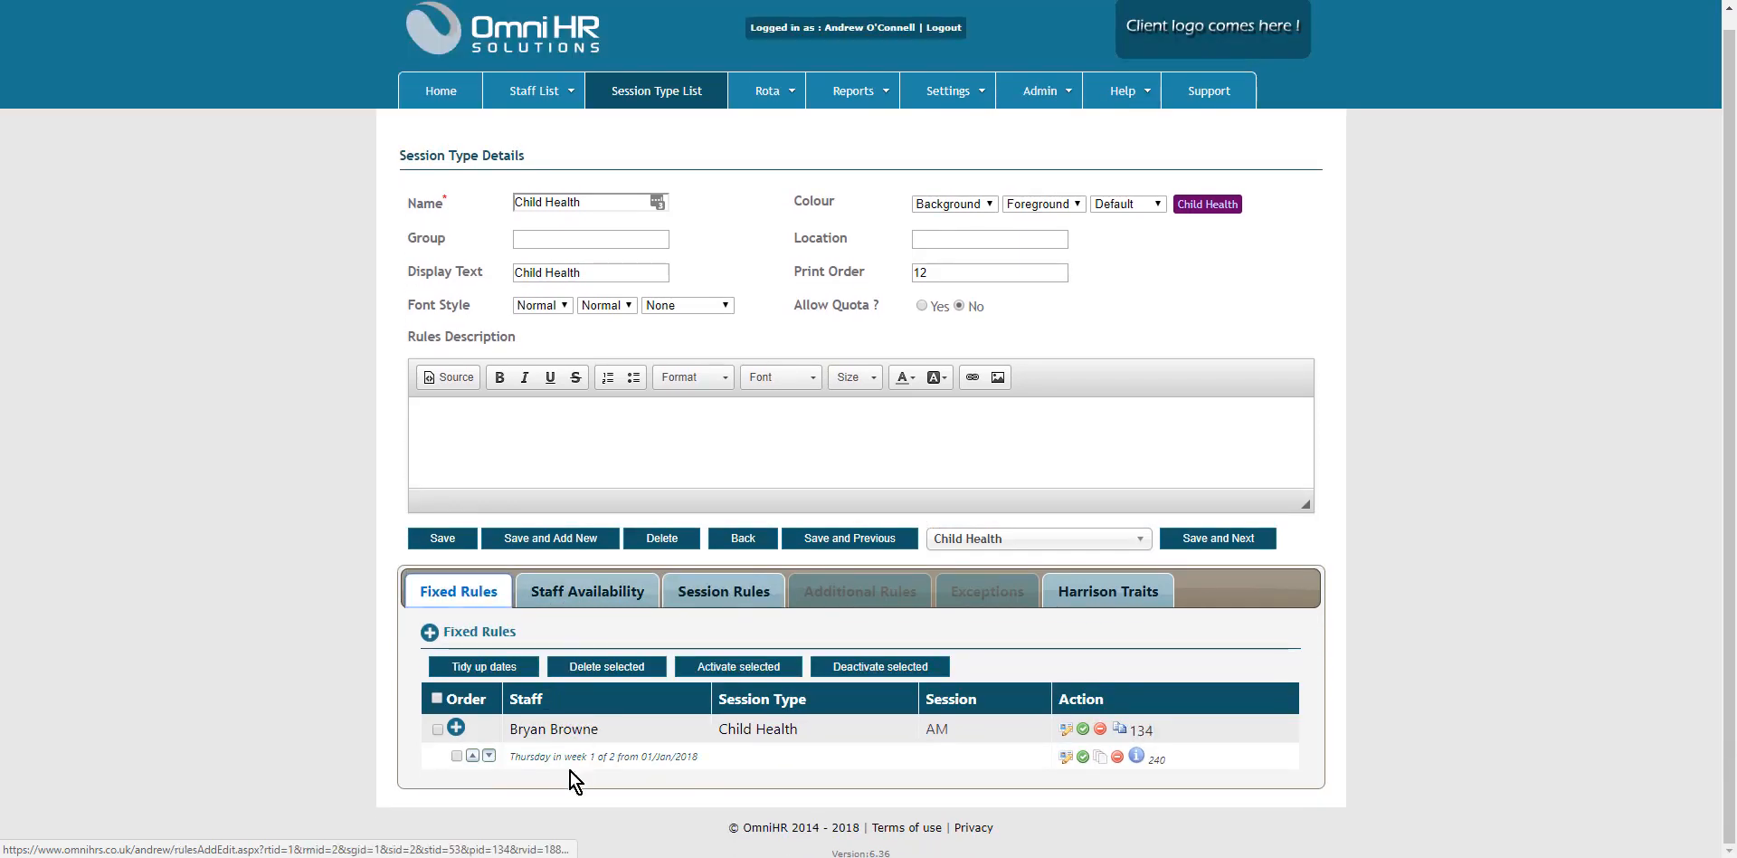
left_click(735, 590)
scroll(702, 652, "down", 1)
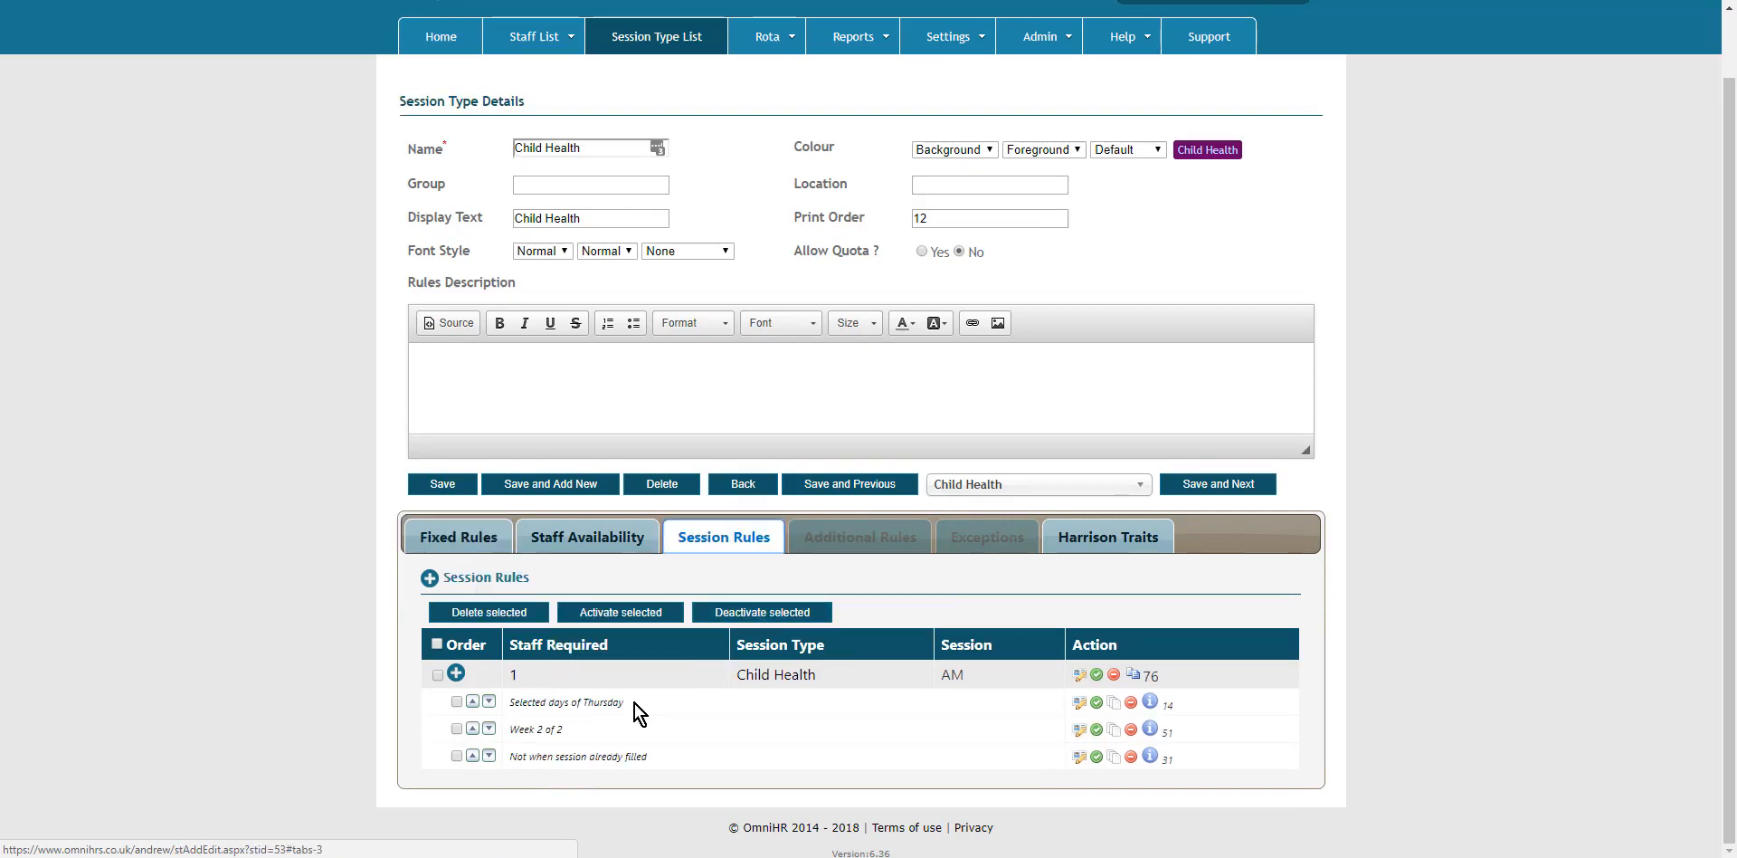
left_click(587, 542)
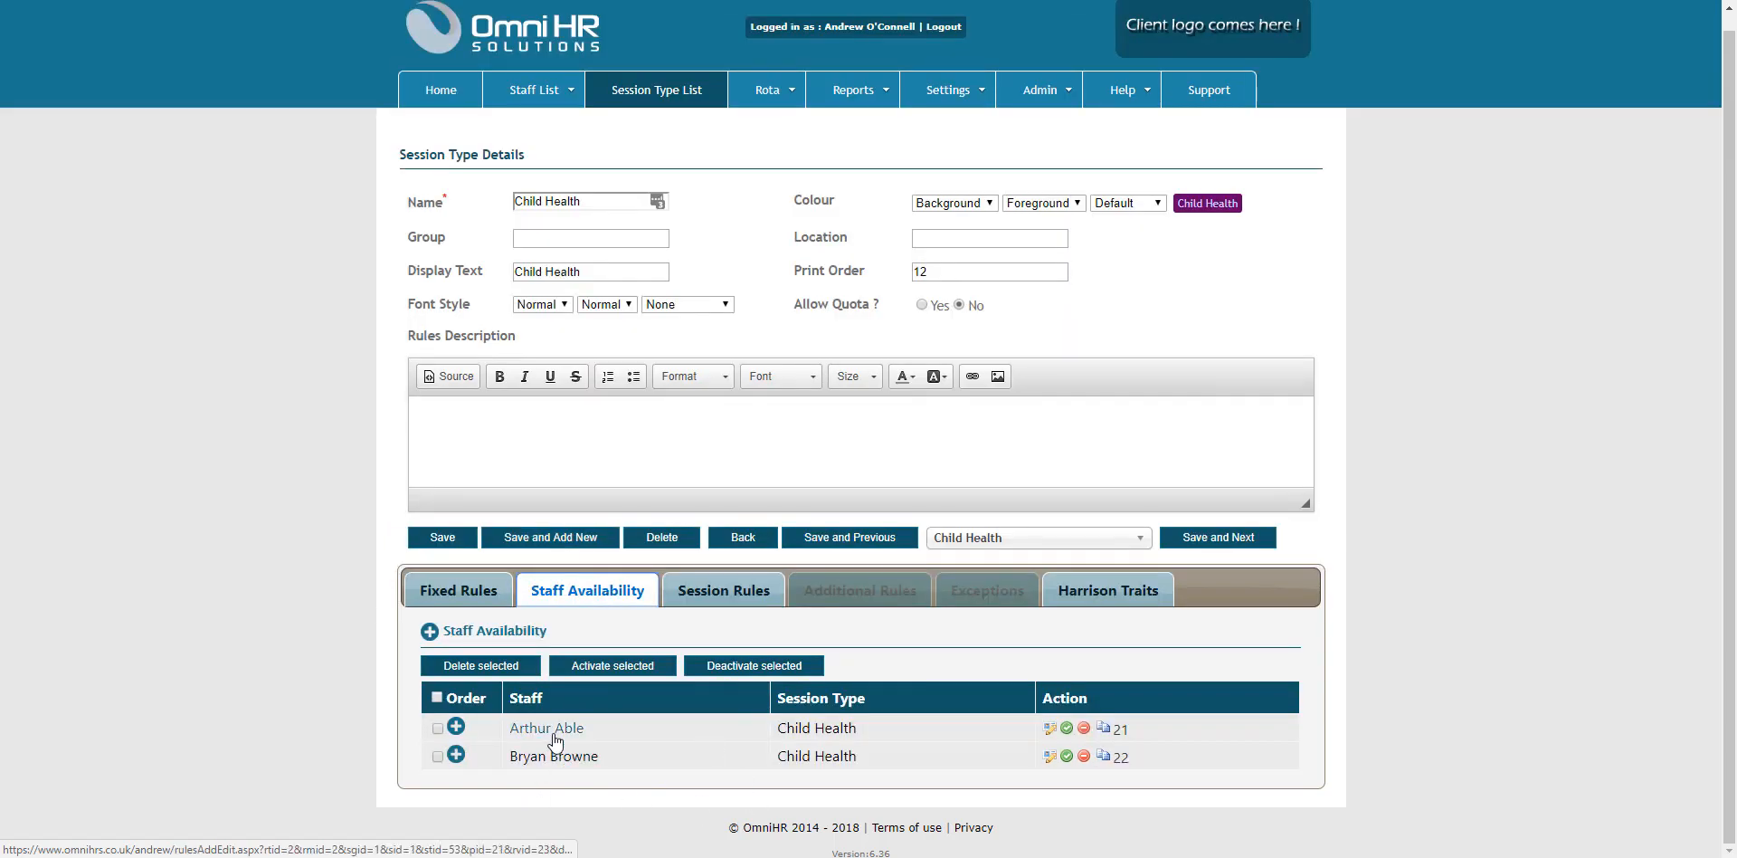
left_click(751, 588)
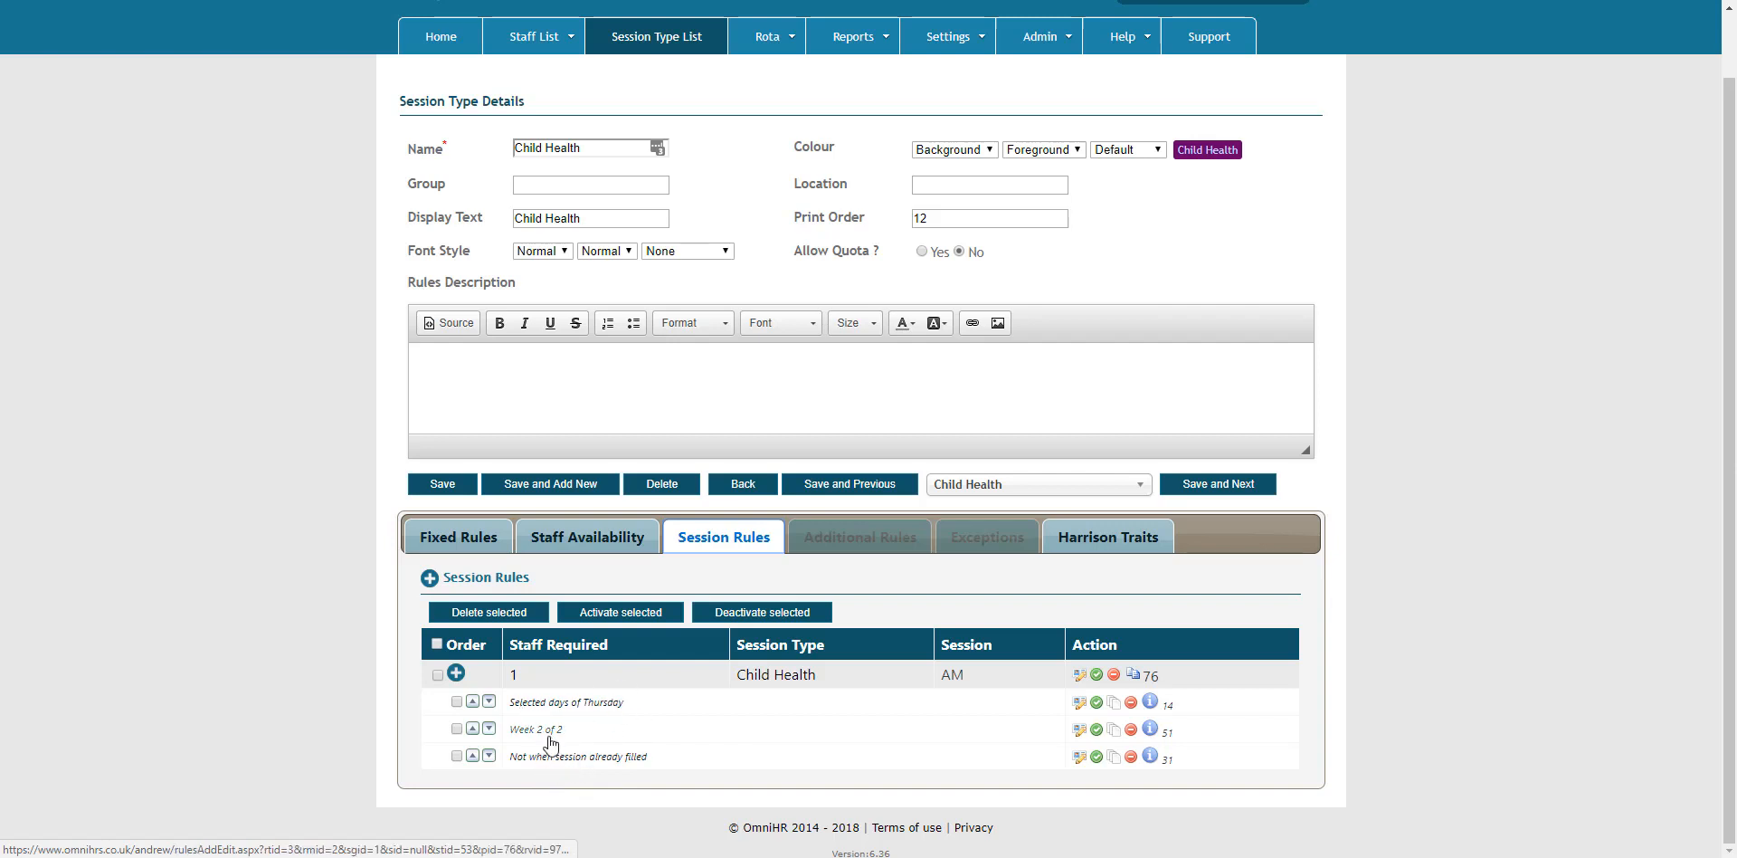
Switch to the Duty session type and examine its staff availability rules
left_click(1015, 494)
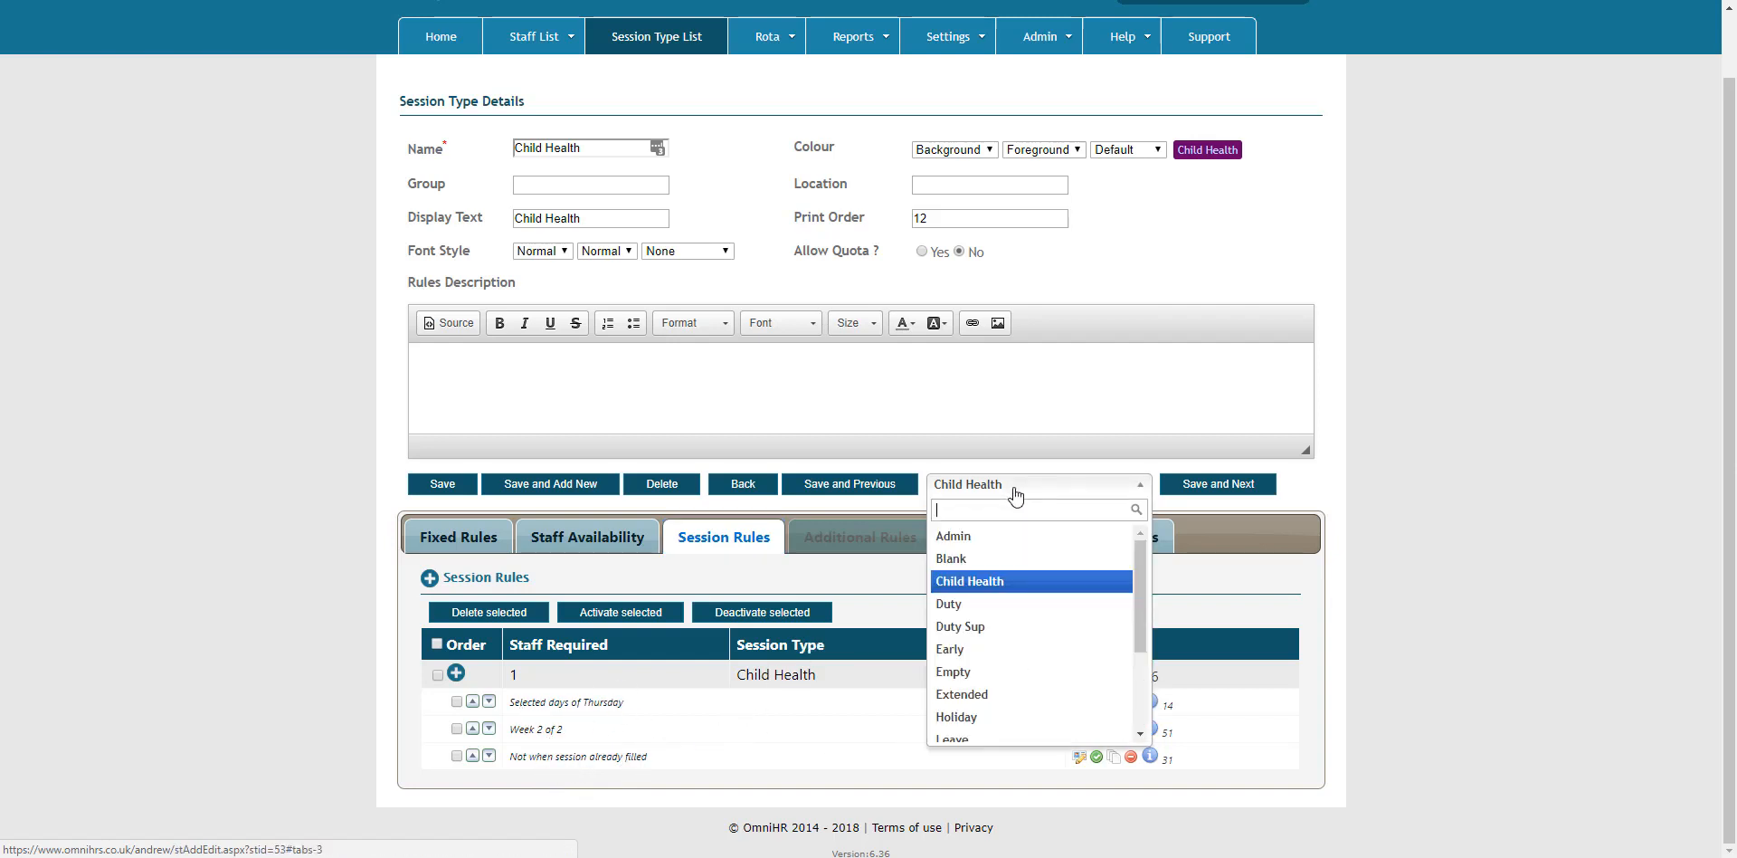
left_click(1006, 613)
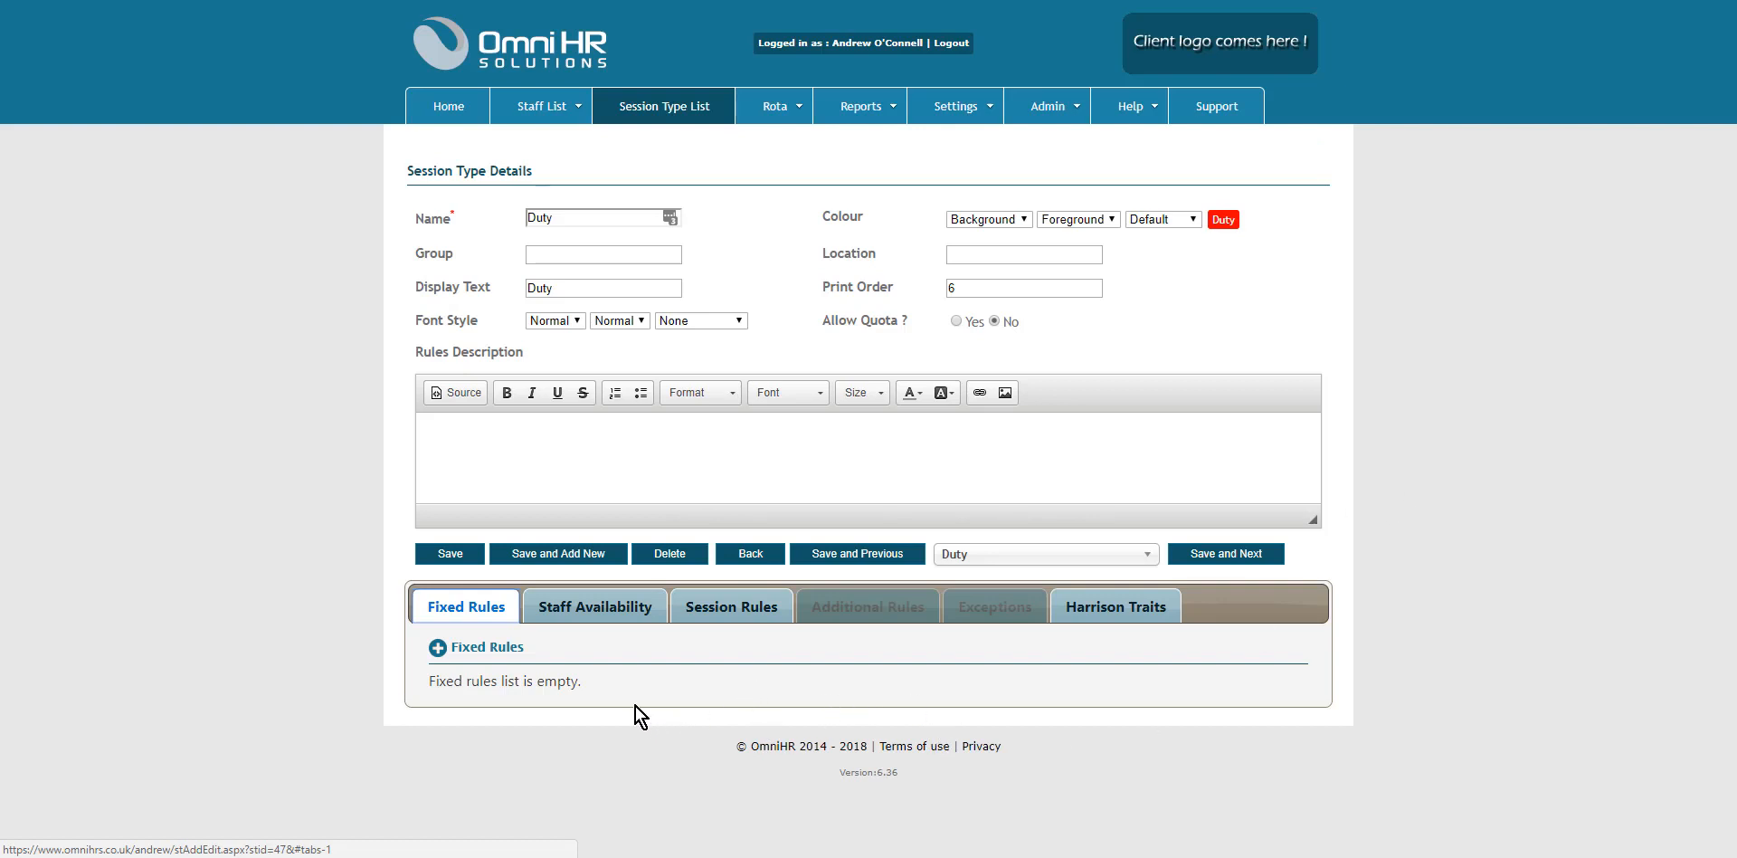
left_click(621, 607)
scroll(685, 666, "down", 3)
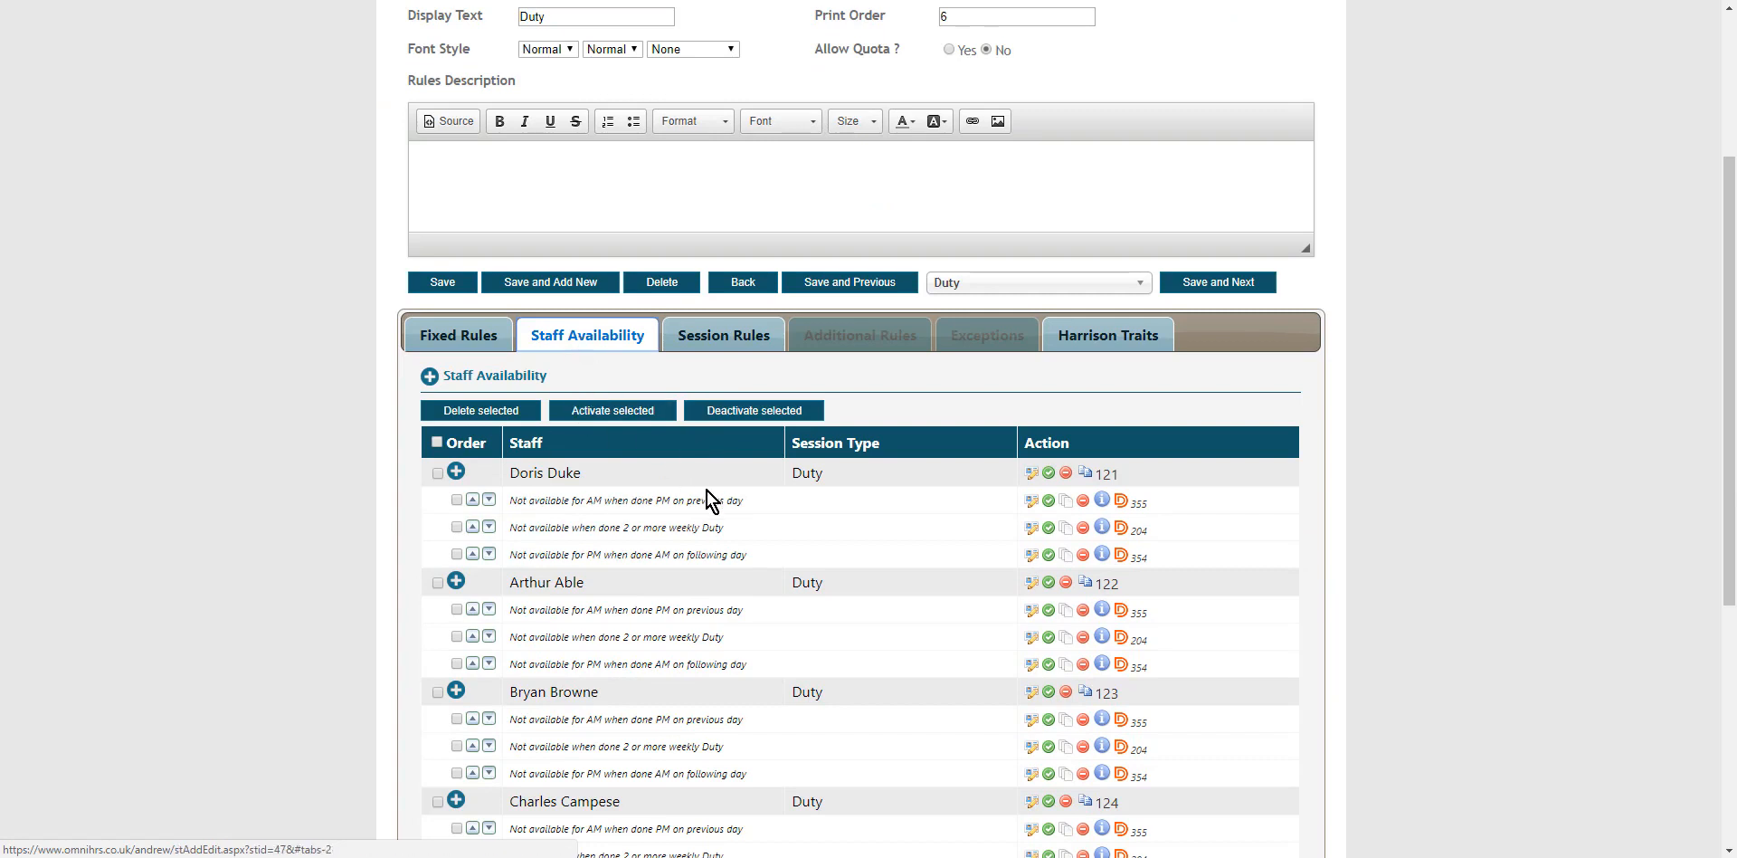
scroll(844, 514, "down", 2)
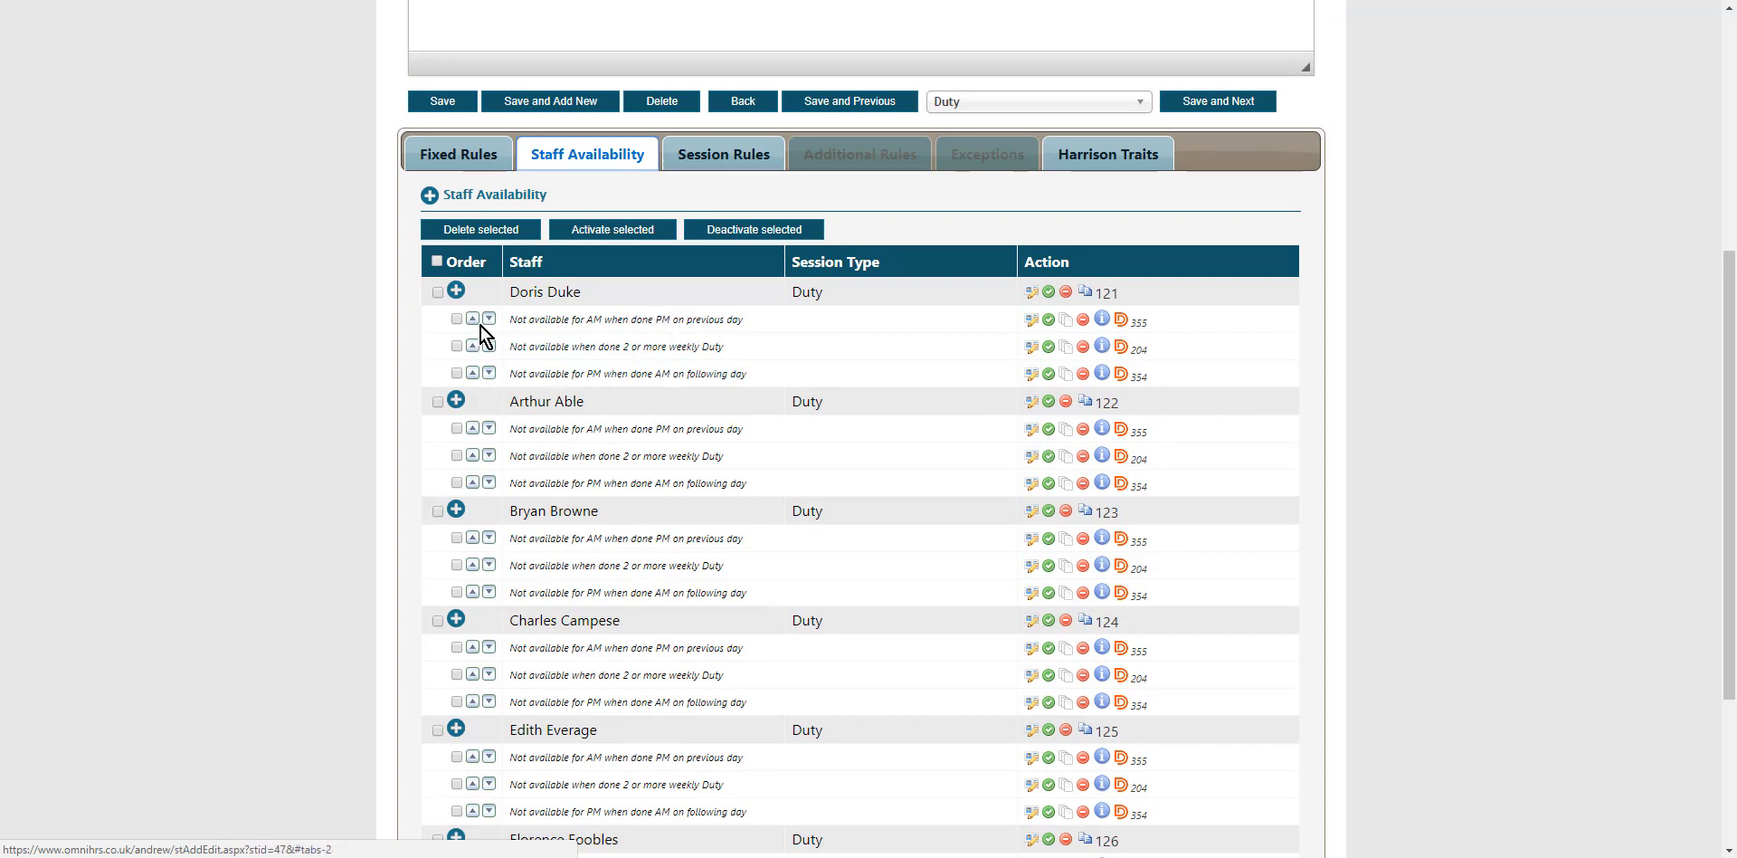
Try Session on same day in previous week as the rule for Duty's first availability sub rule, browse other rules, and close without saving
left_click(543, 322)
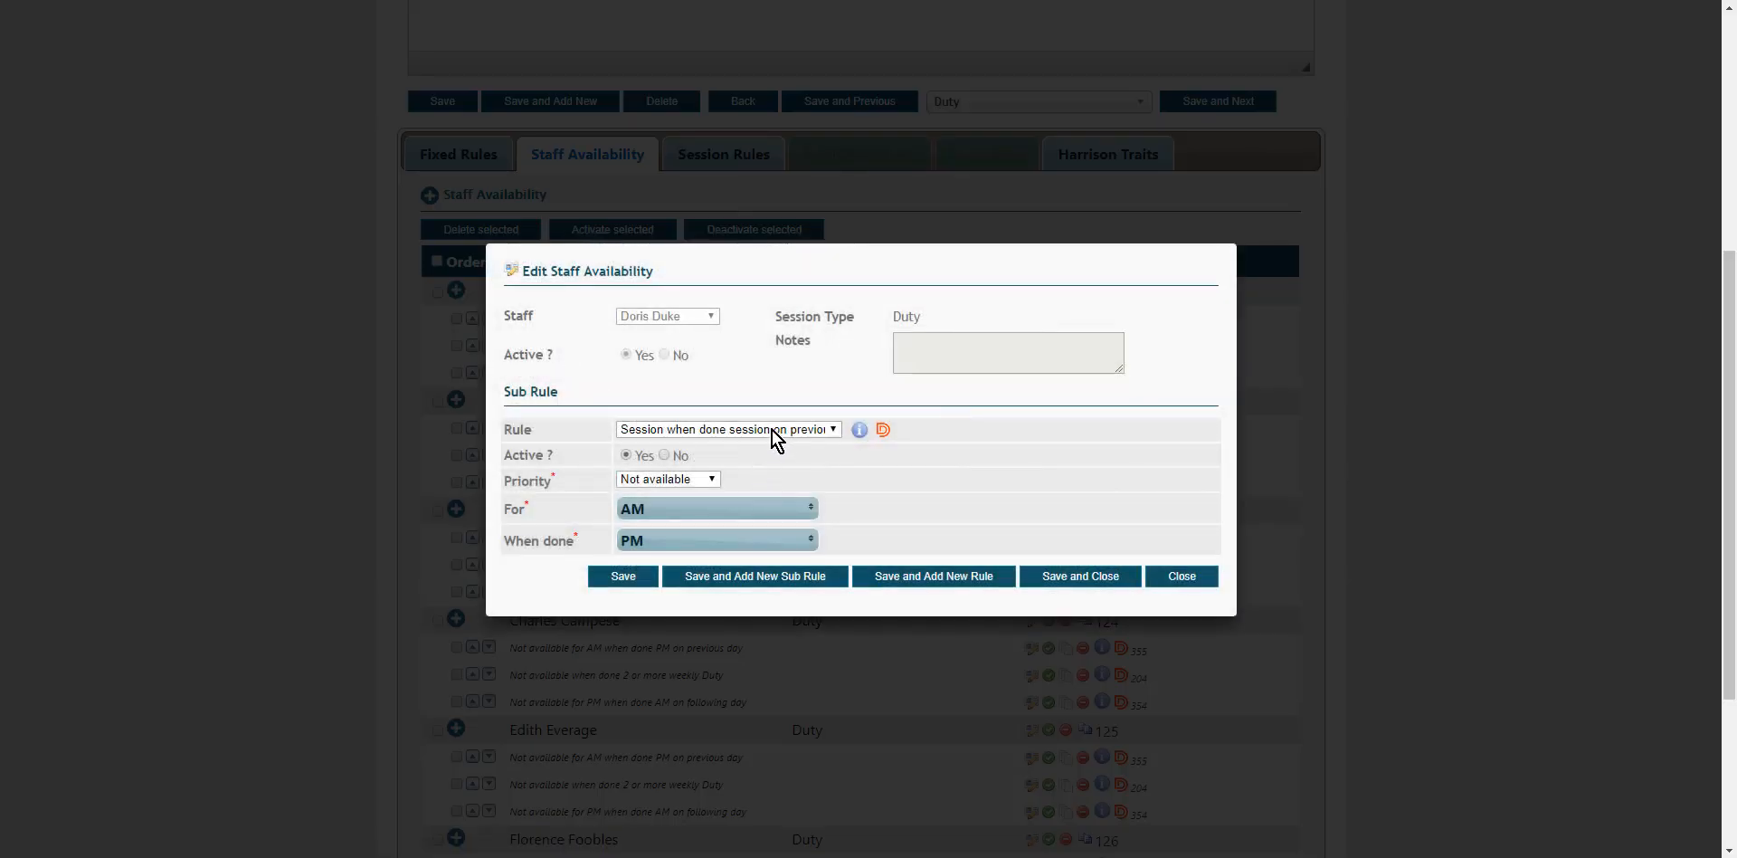
left_click(774, 429)
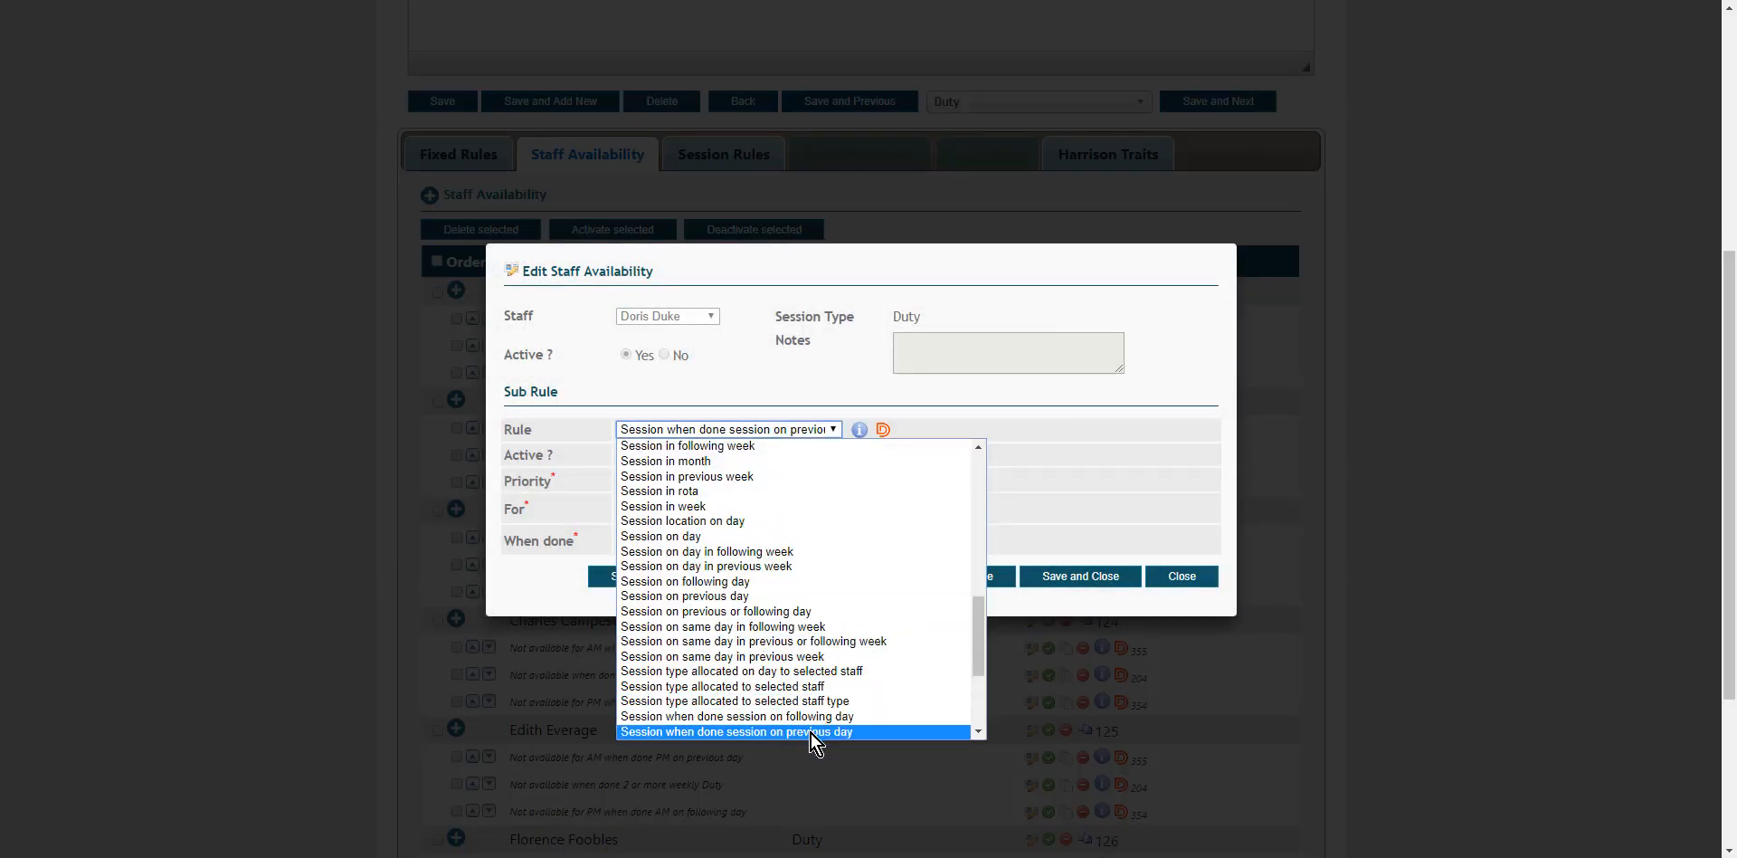
left_click_drag(980, 648, 1010, 707)
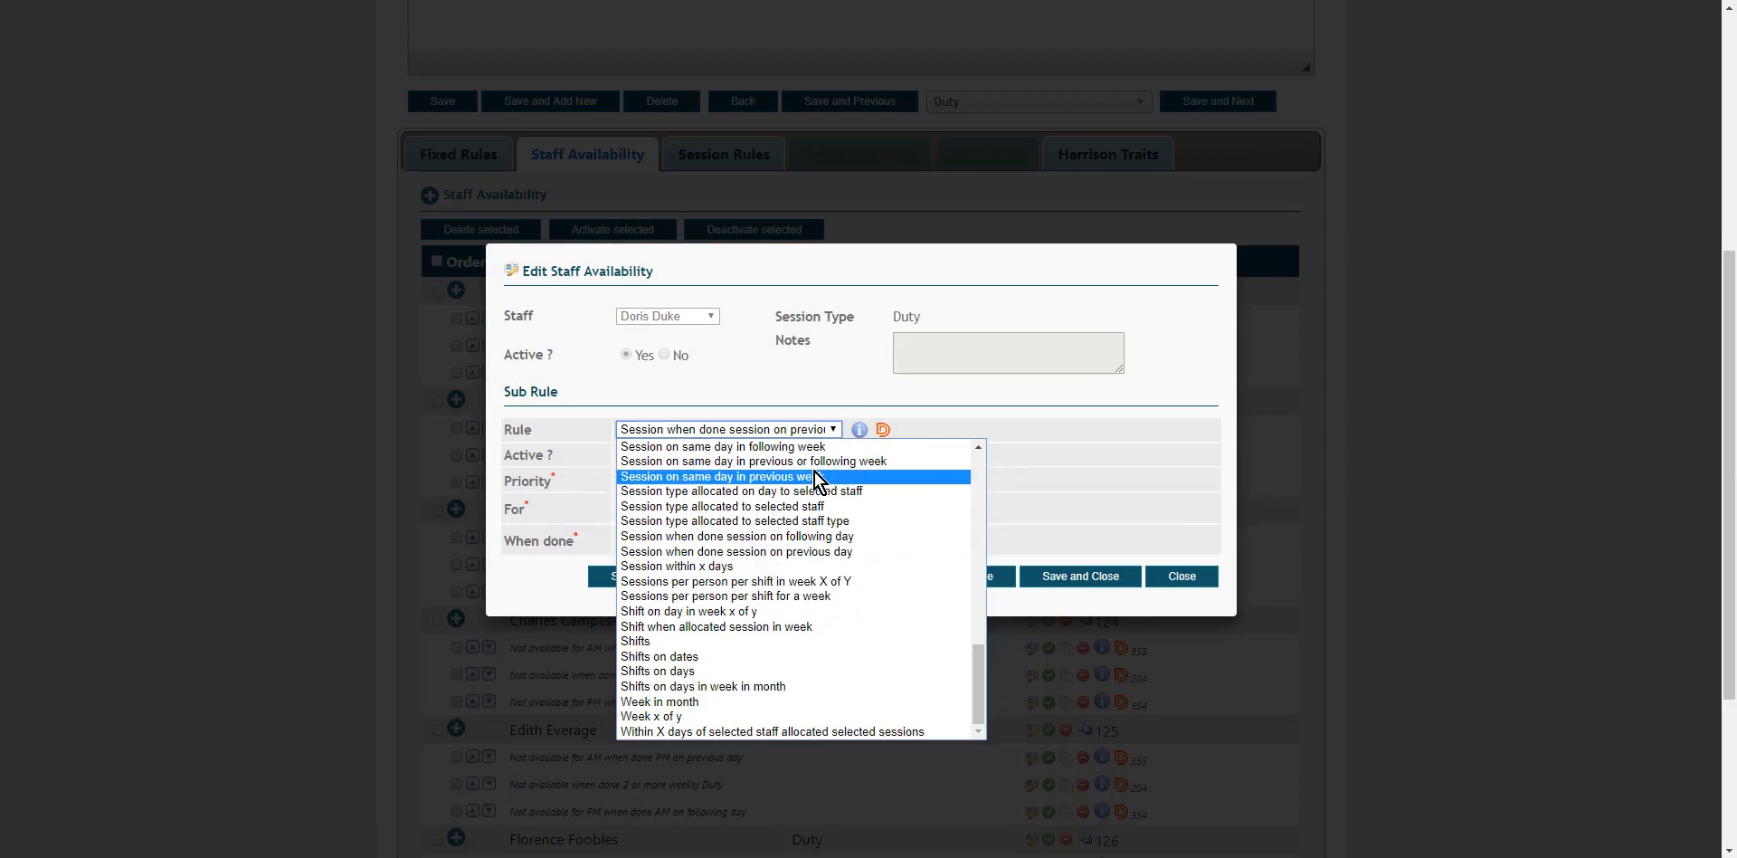
left_click(869, 476)
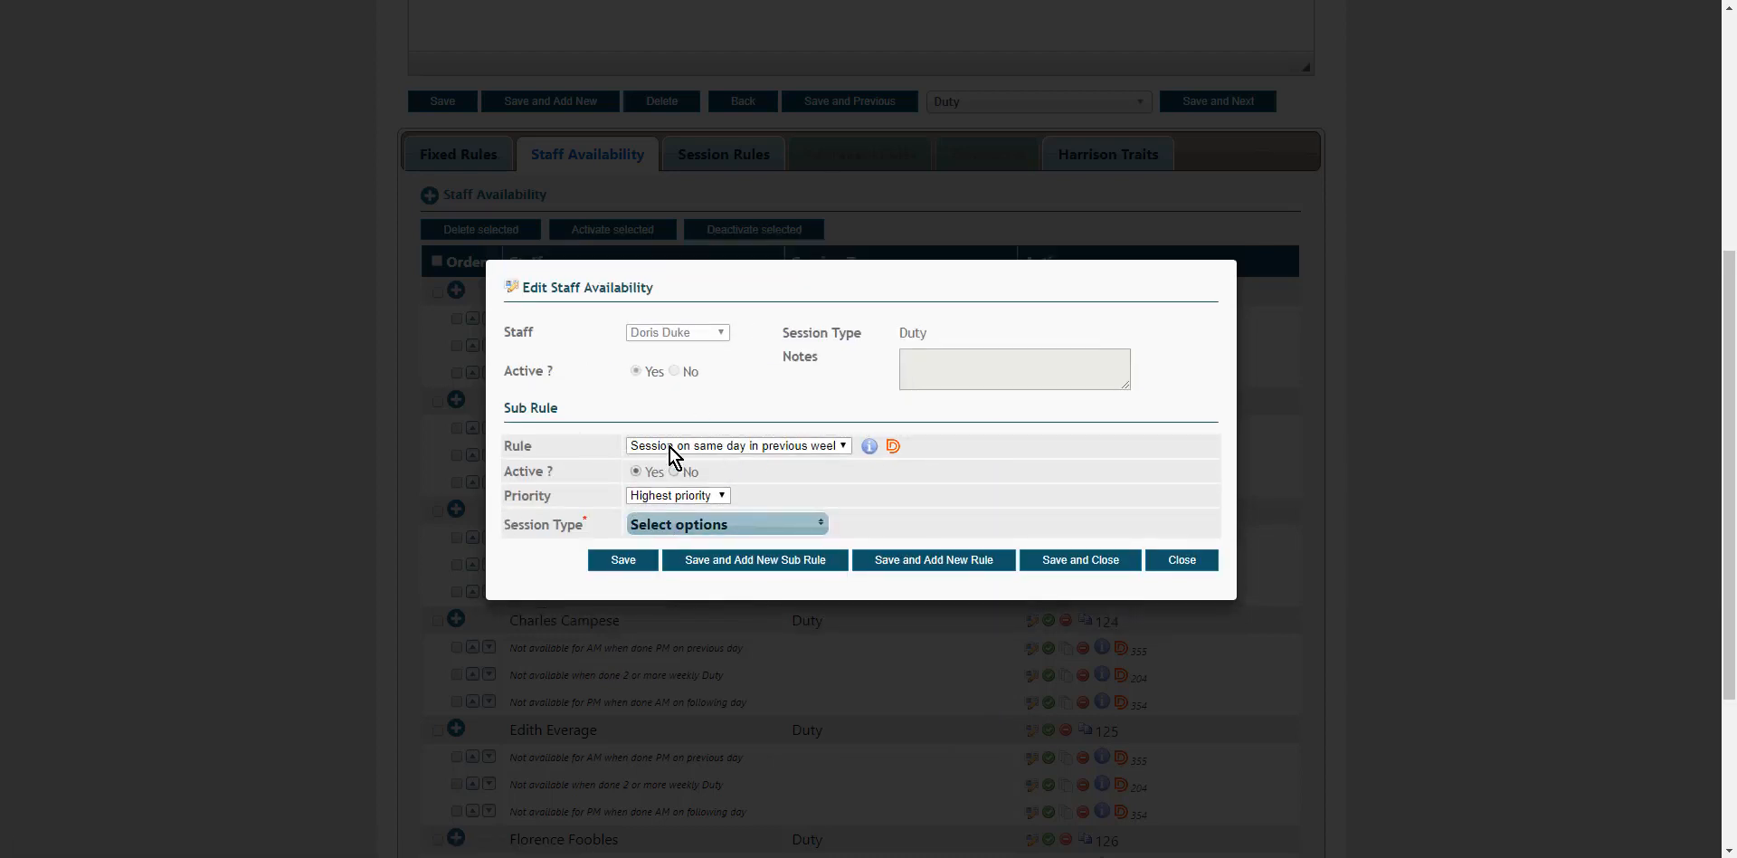
left_click(731, 448)
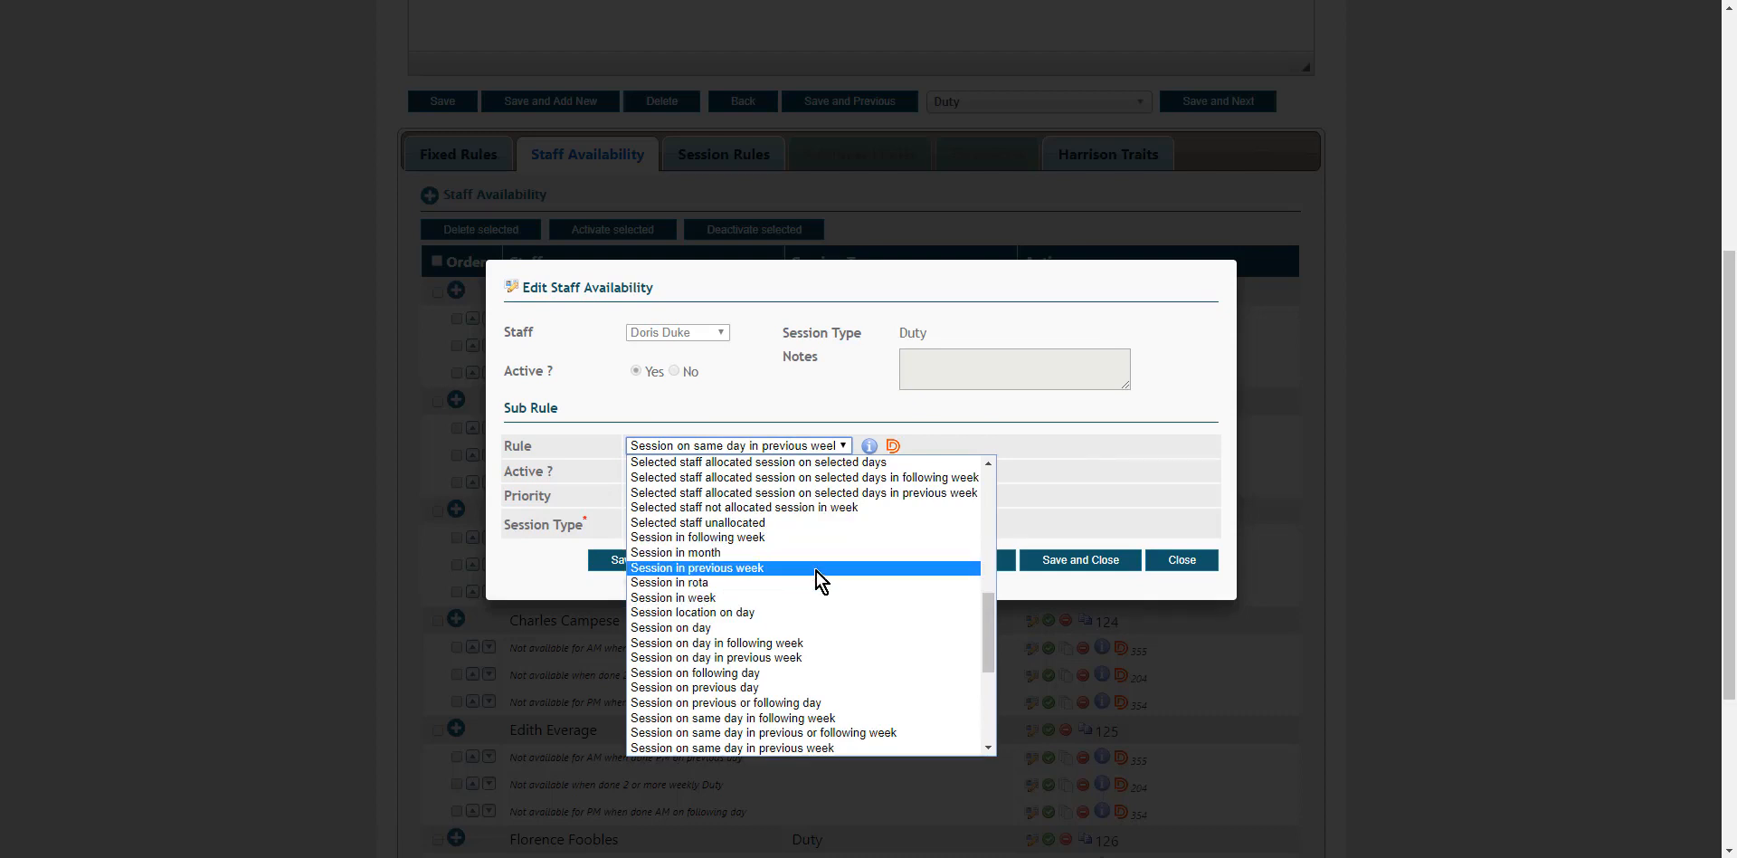
left_click(1093, 458)
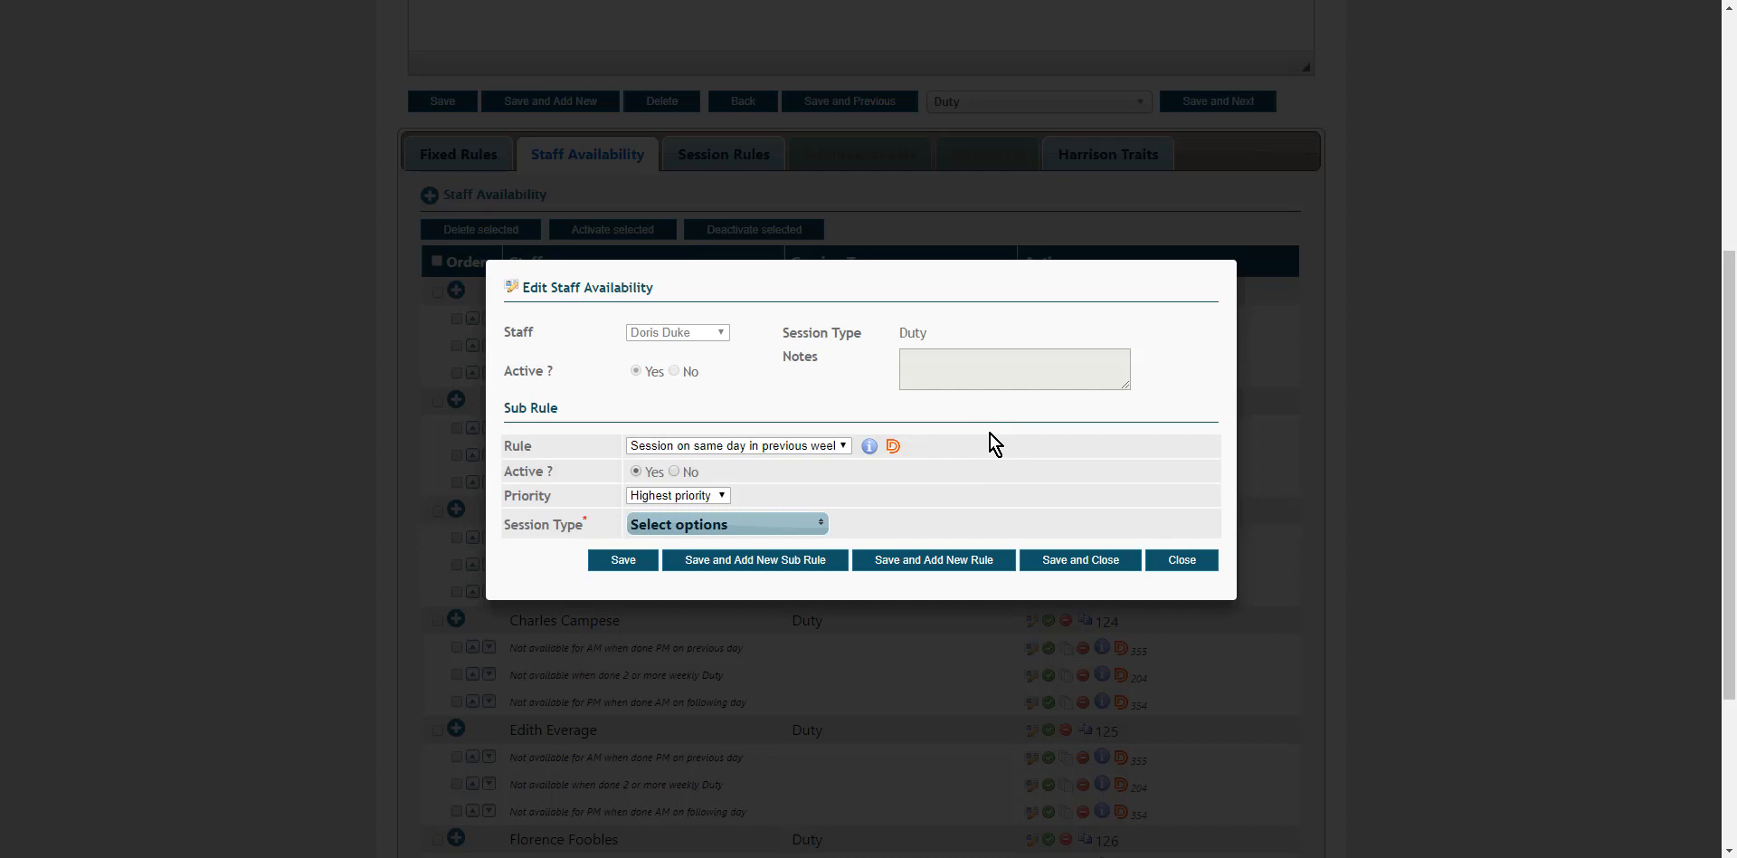
left_click(1170, 565)
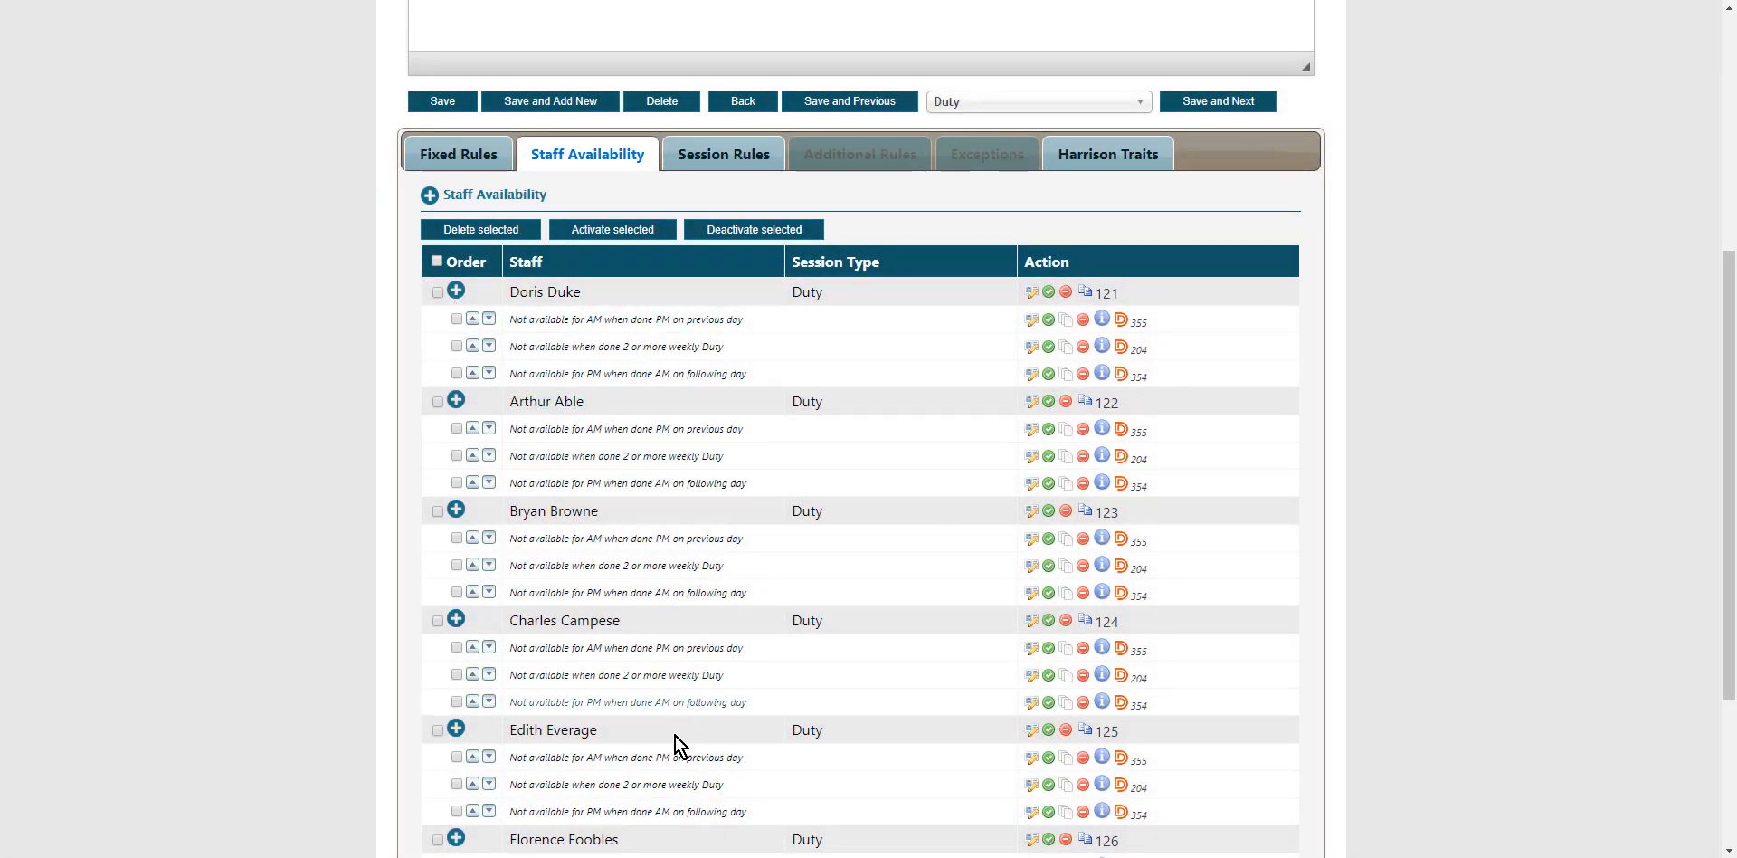
Review the rest of Duty's staff availability rules and show its session rules
scroll(669, 760, "down", 2)
scroll(660, 774, "down", 1)
scroll(661, 775, "up", 3)
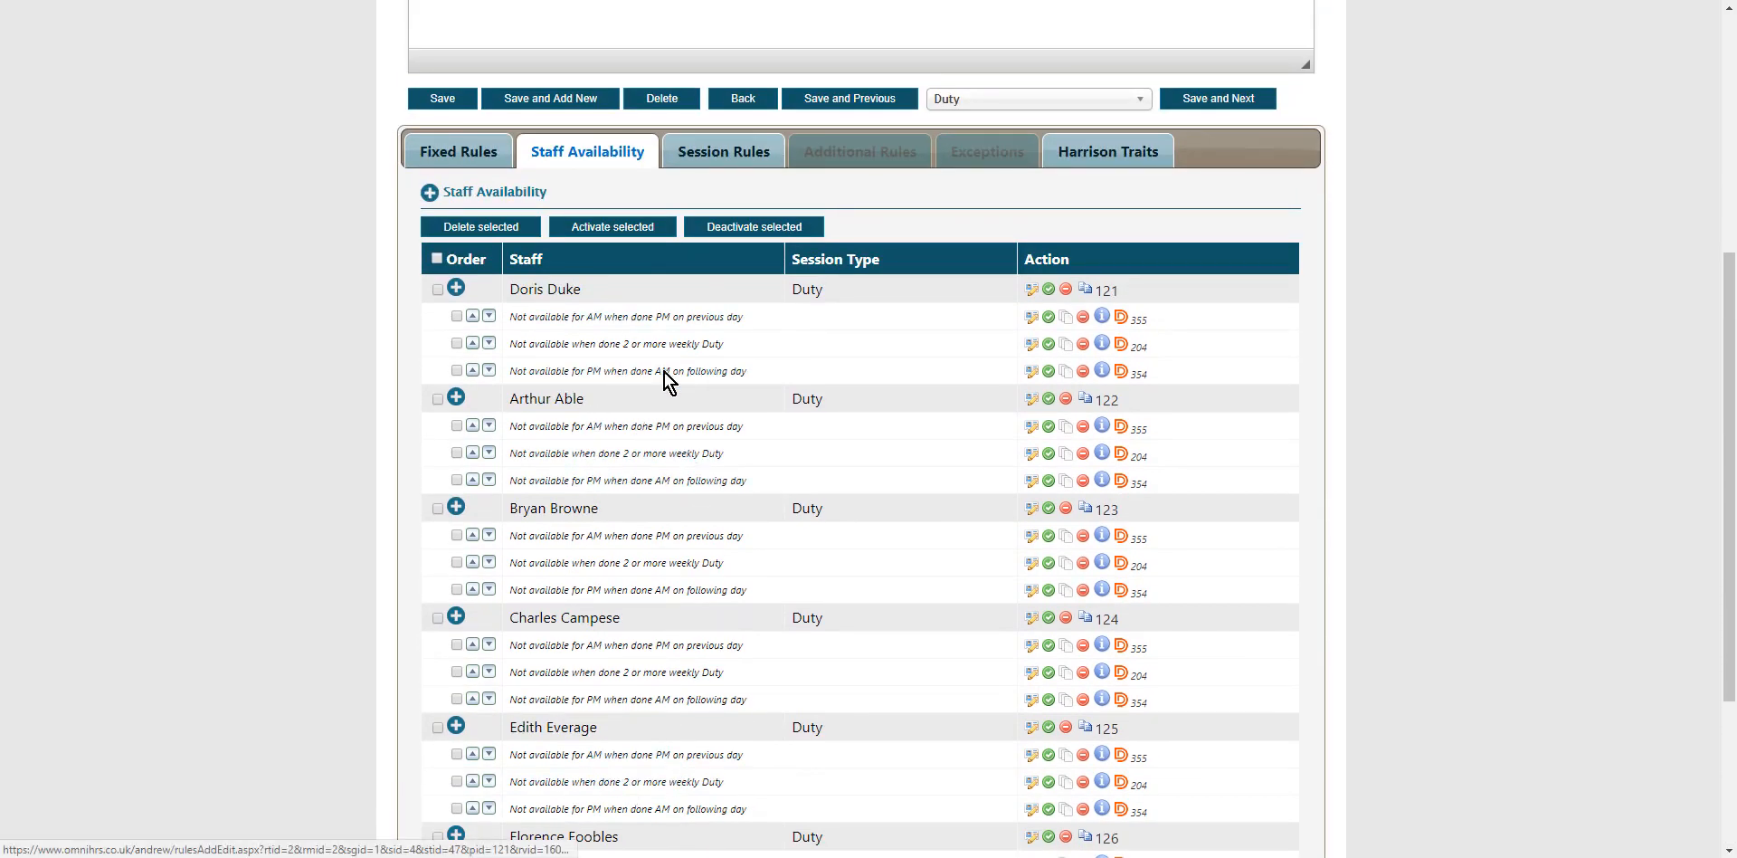
left_click(735, 155)
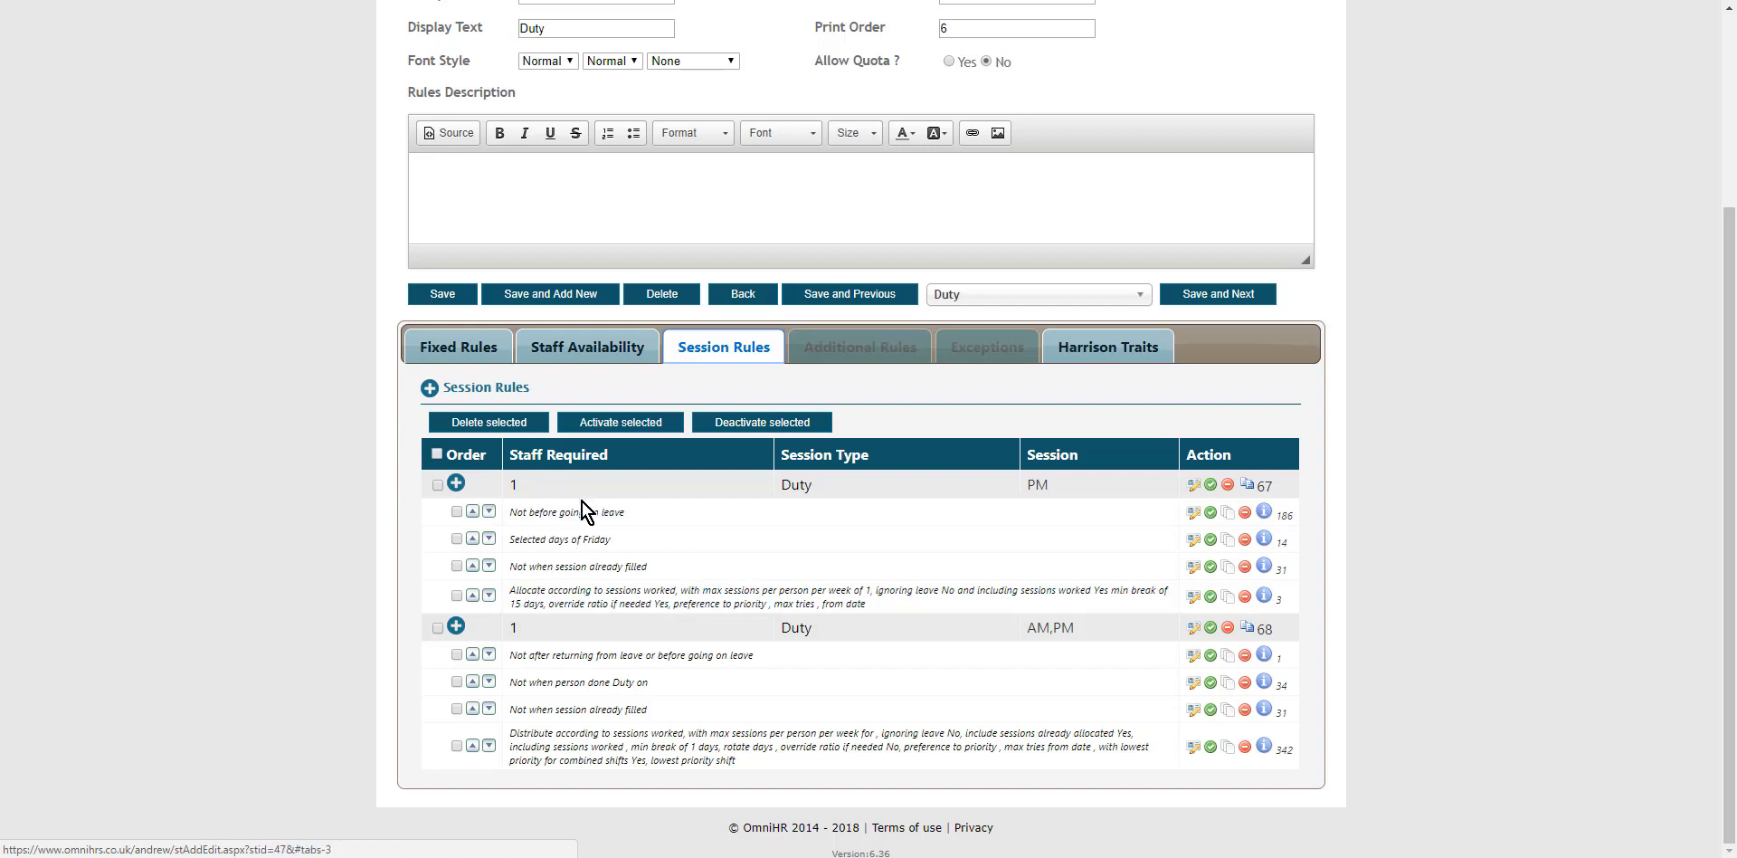
Inspect the Allocate according to sessions worked sub rule of Duty's PM session, browse the available rules, and close it without saving
left_click(721, 598)
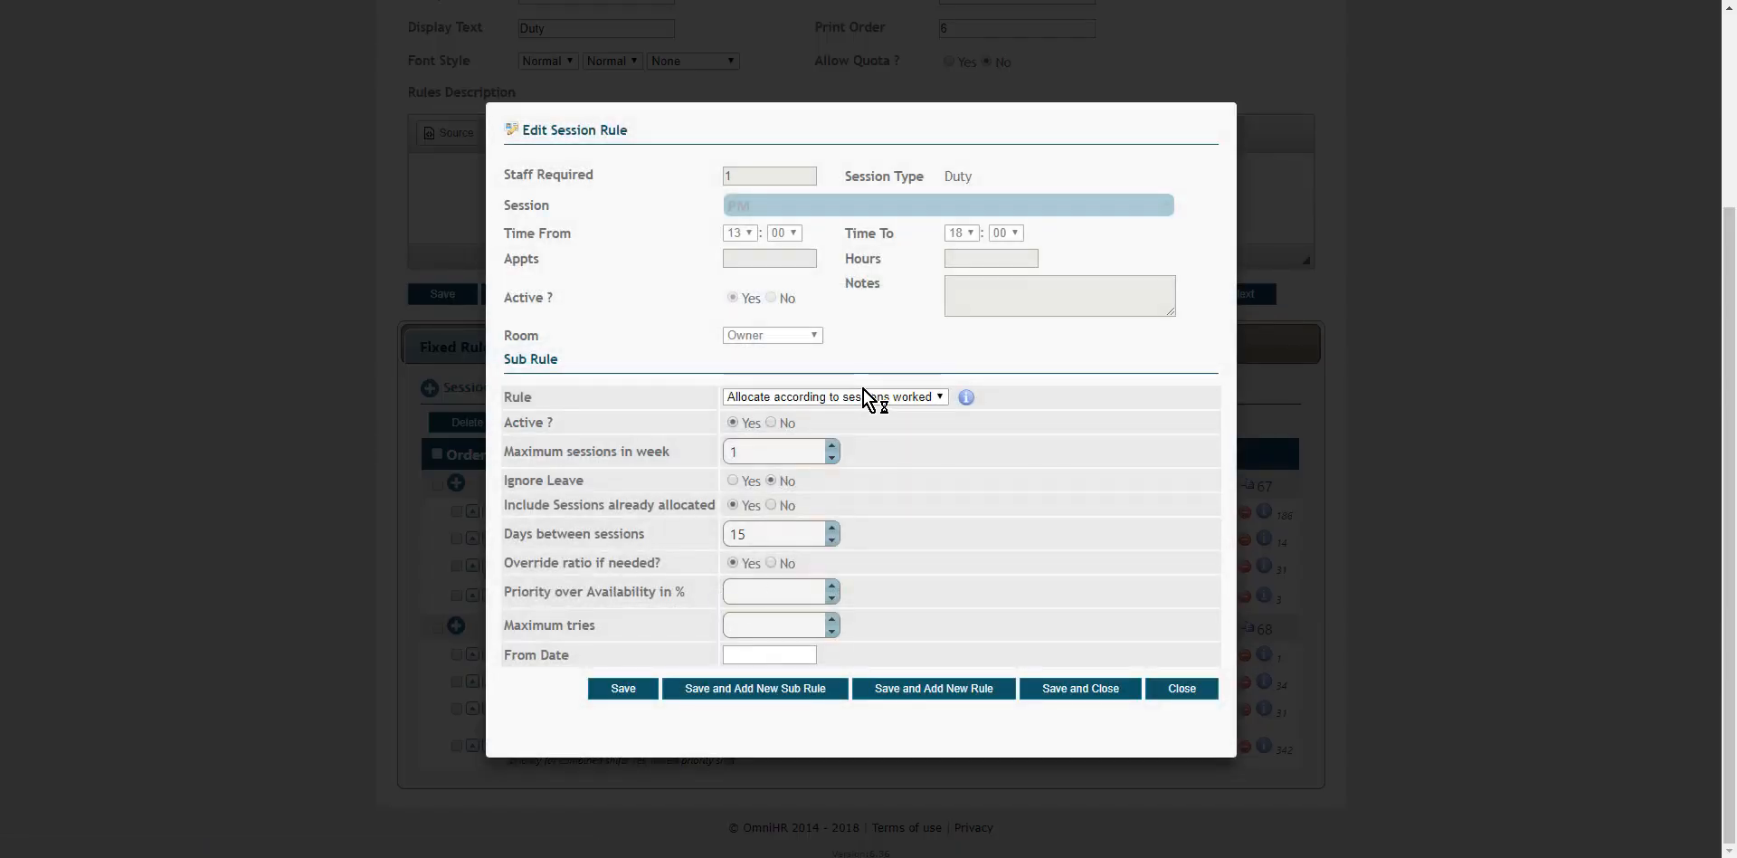
left_click(865, 398)
mouse_move(1155, 436)
left_mouse_down()
mouse_move(1216, 578)
mouse_move(1224, 683)
mouse_move(1182, 433)
left_mouse_up()
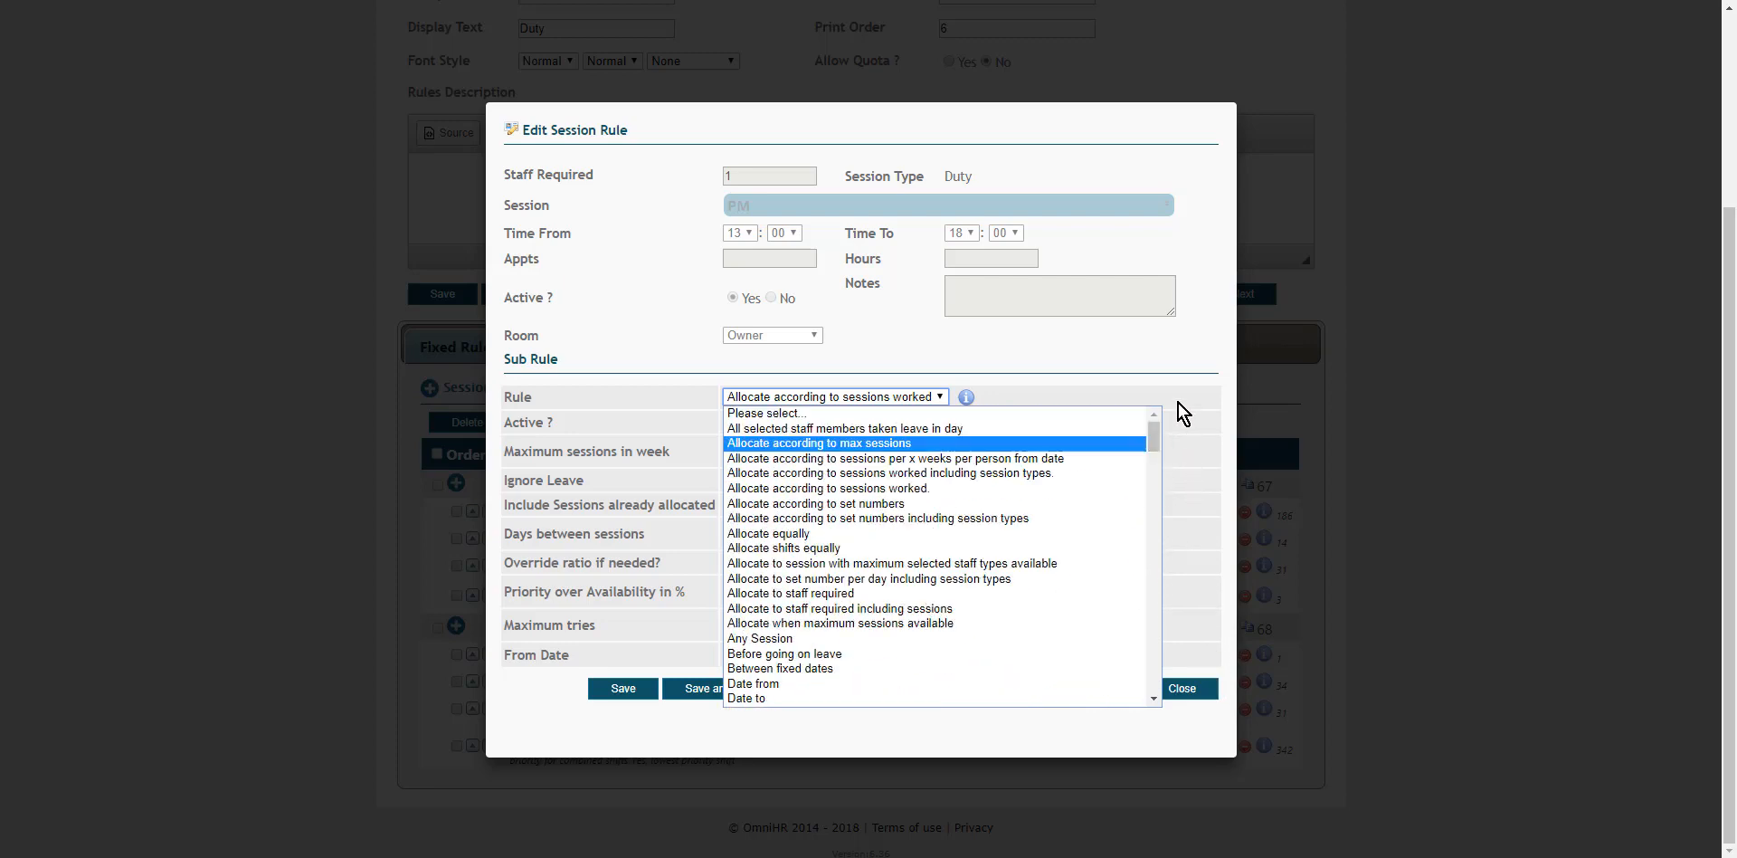
left_click(1104, 354)
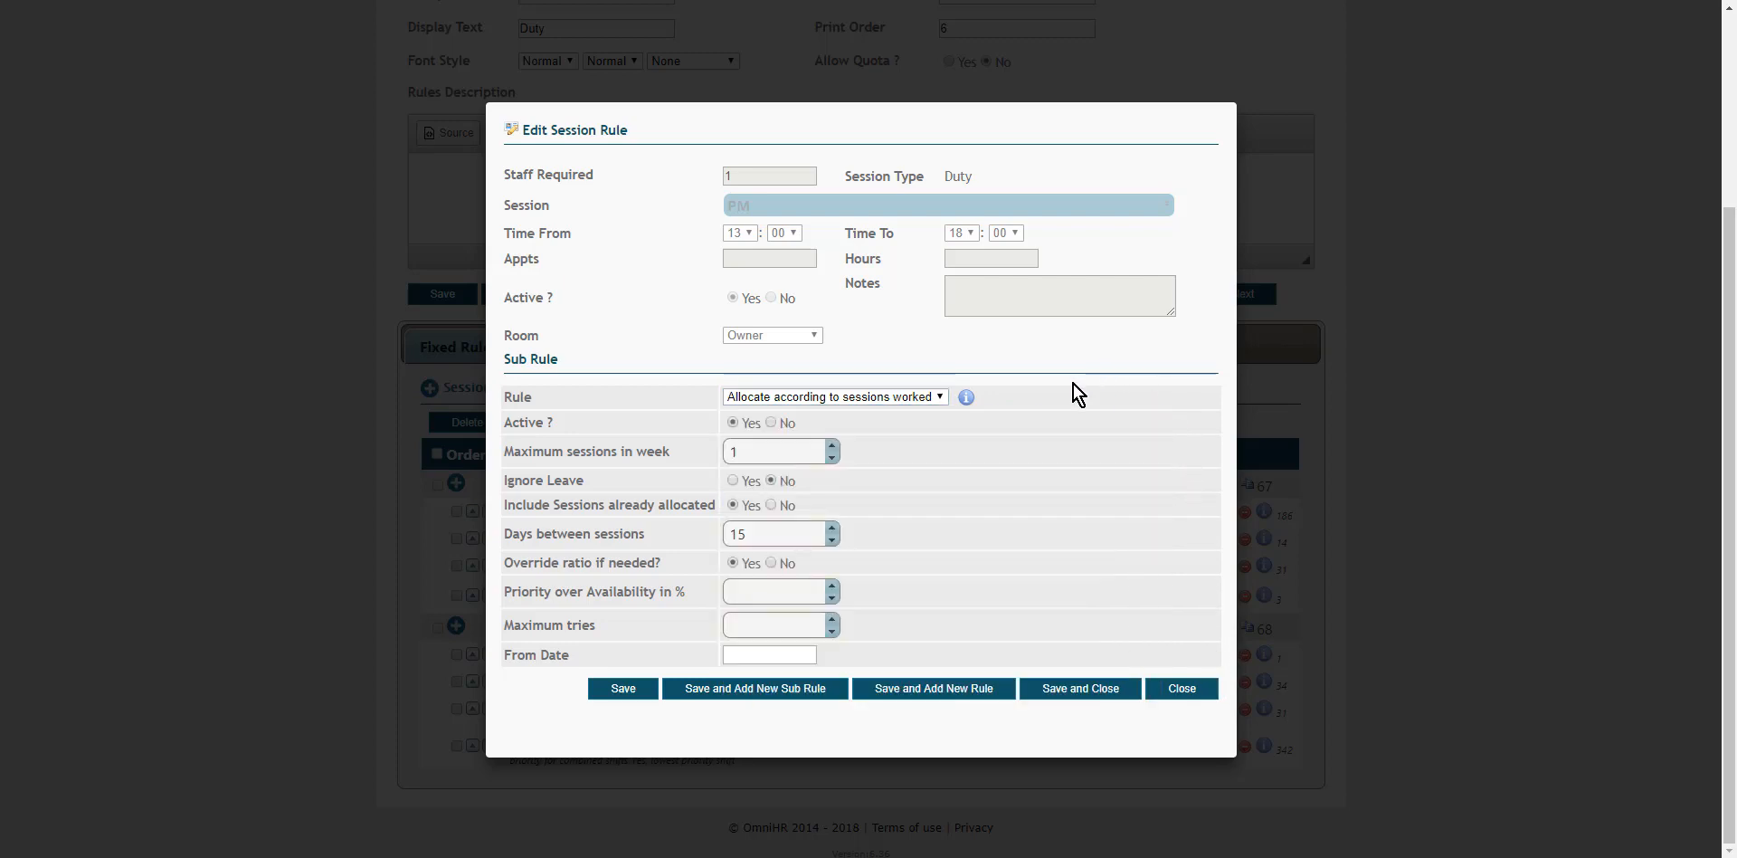
left_click(1183, 690)
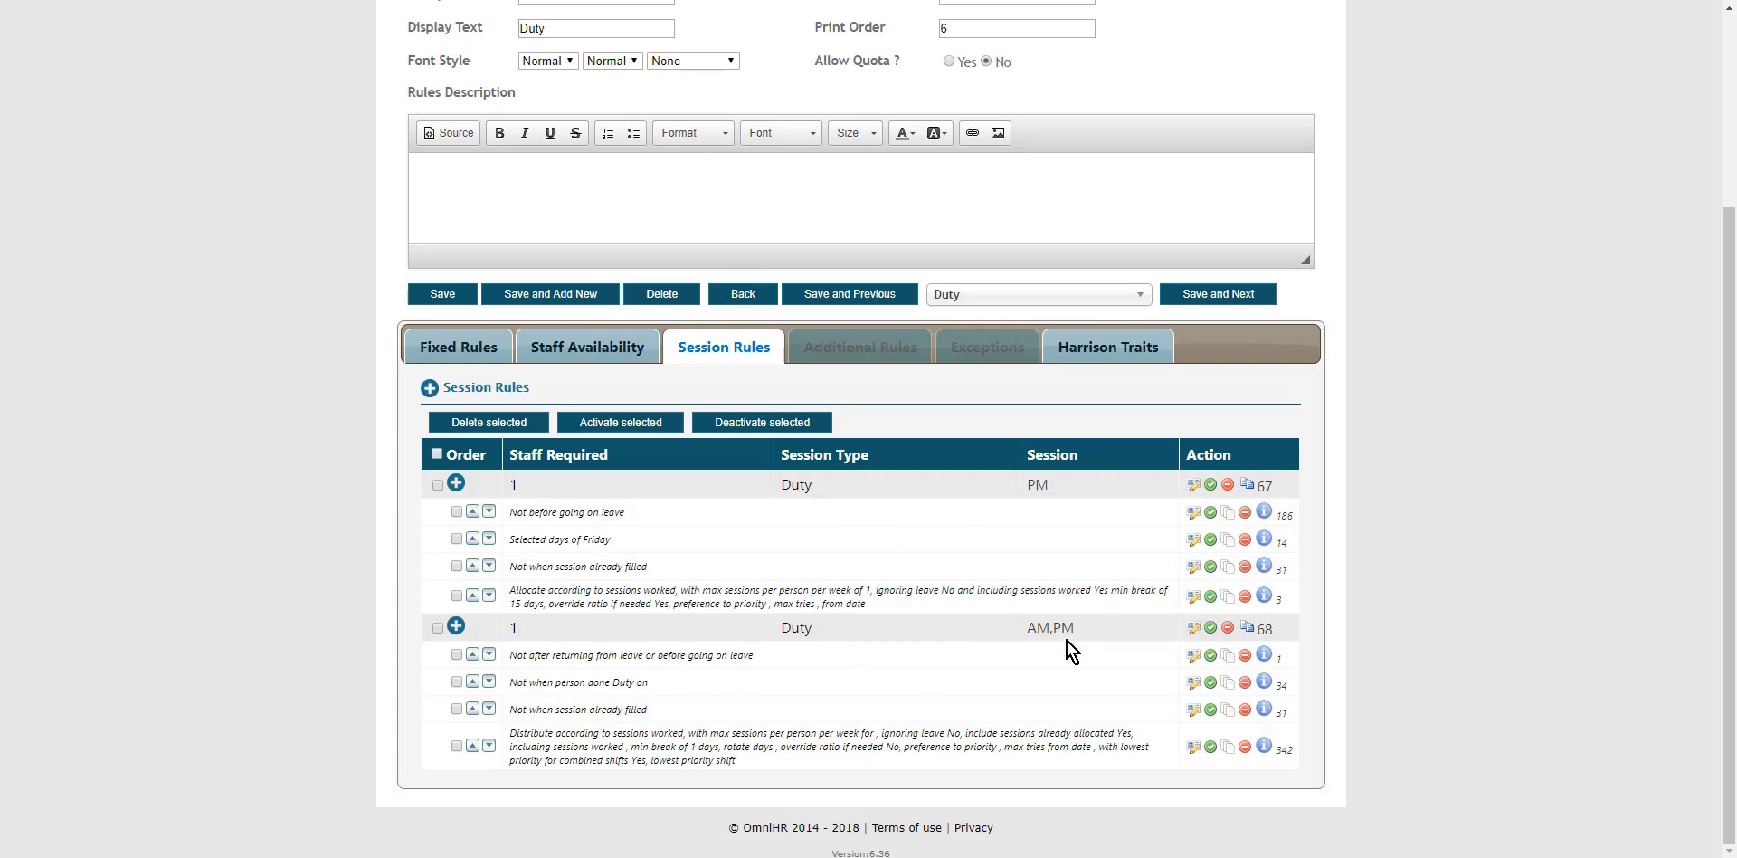
Go to the Rules Summary and review the fixed rules and staff availability rules for all session types
left_click(790, 629)
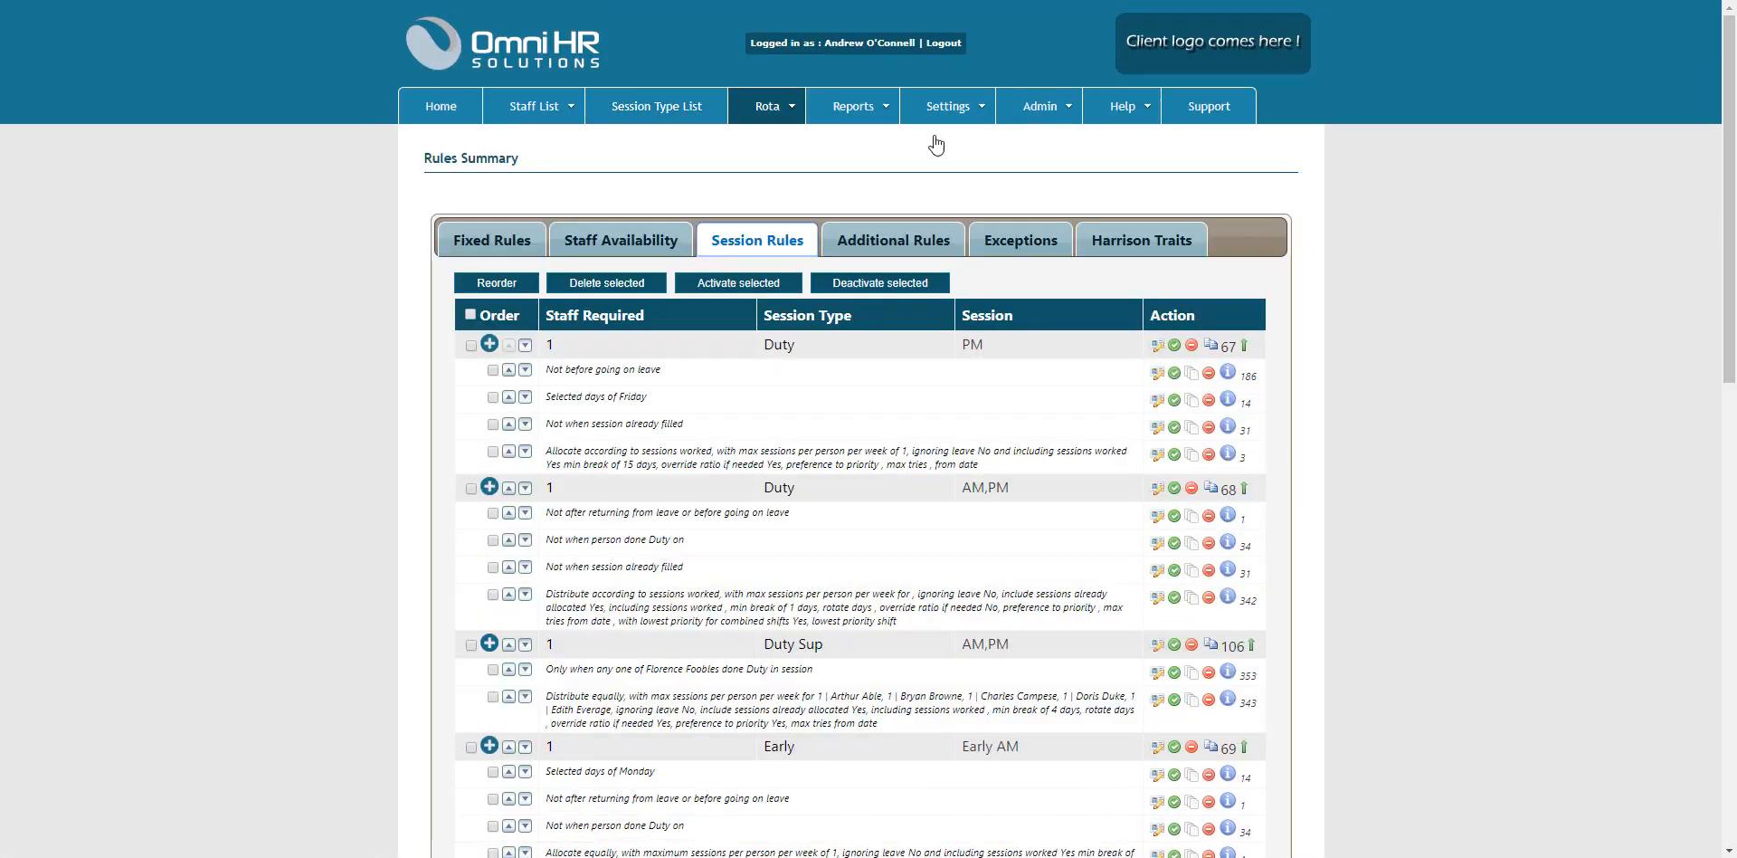
left_click(488, 244)
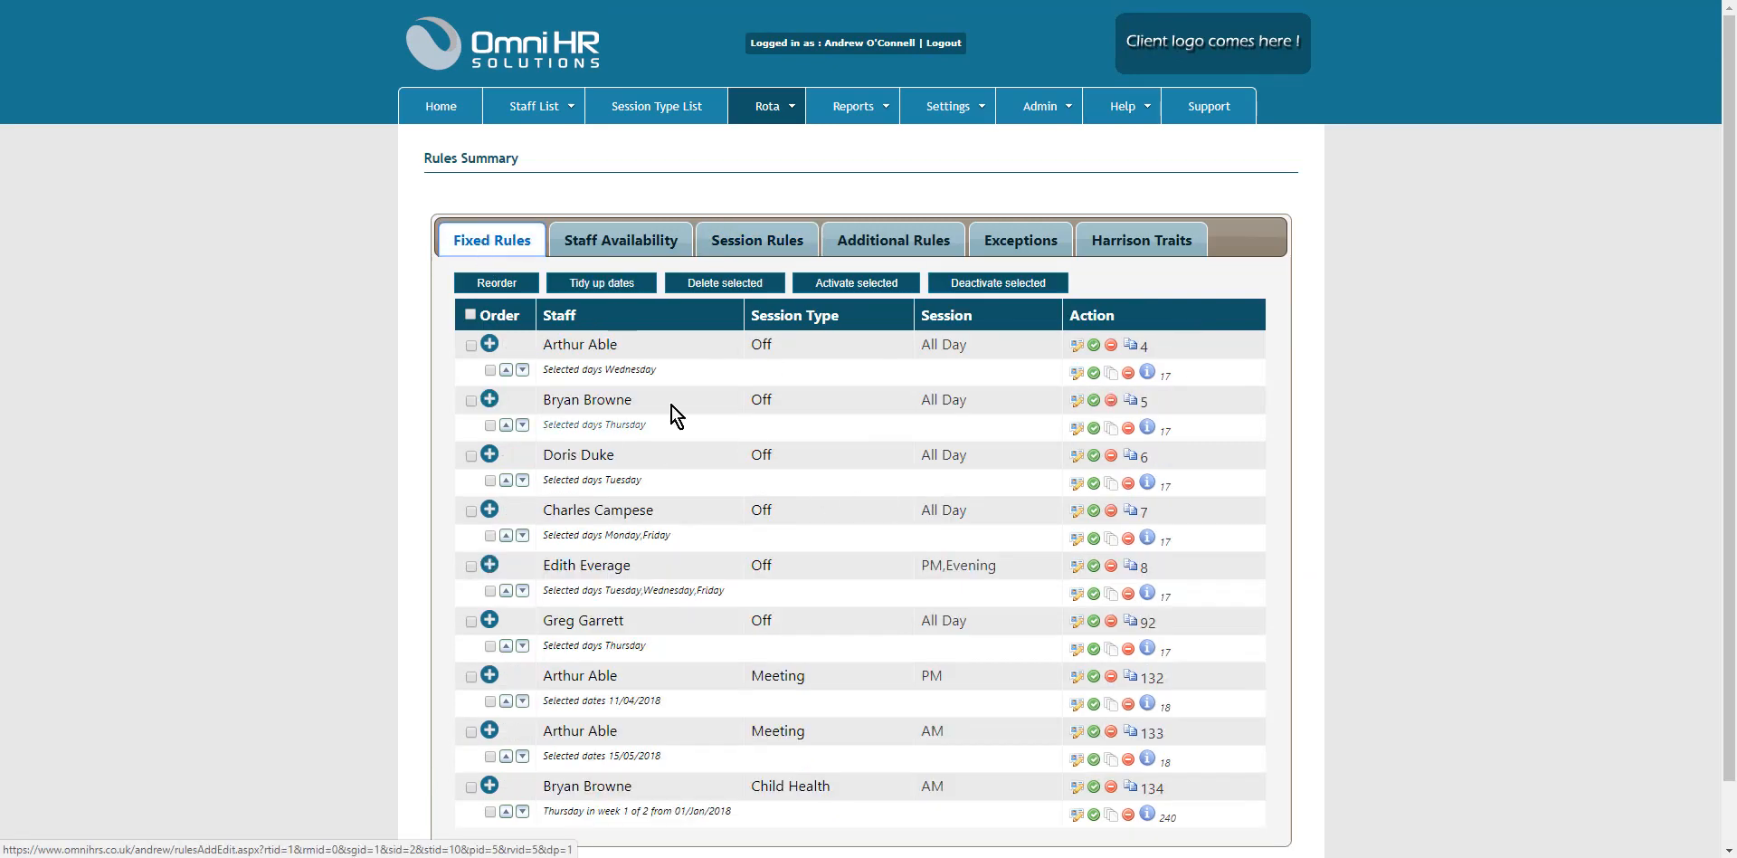
scroll(980, 416, "down", 2)
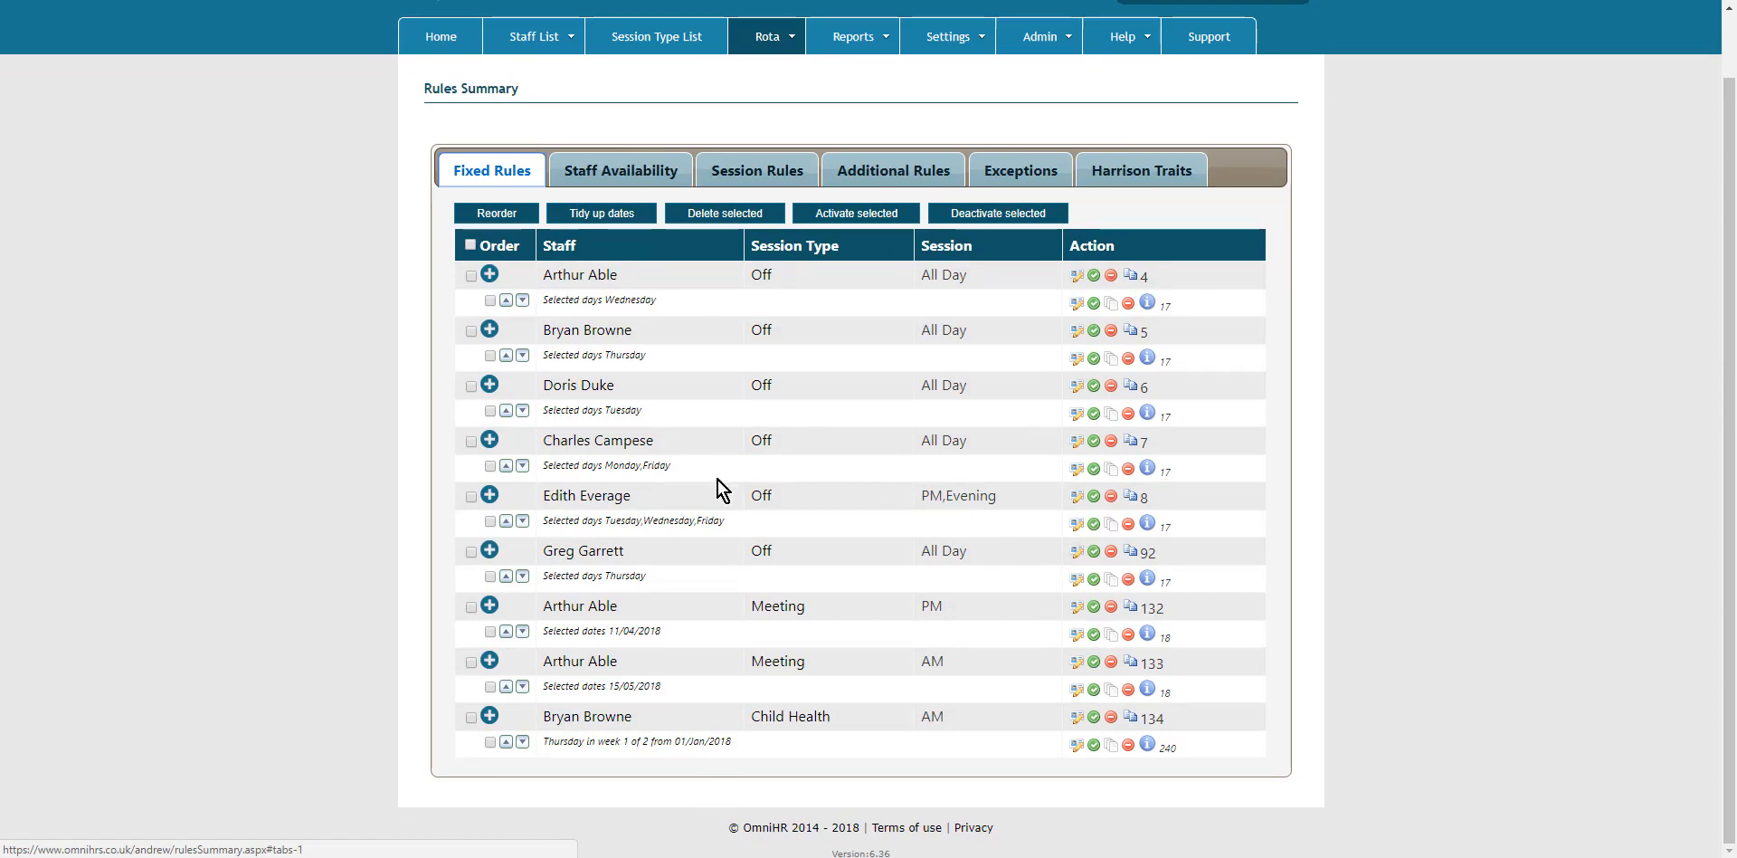
left_click(615, 168)
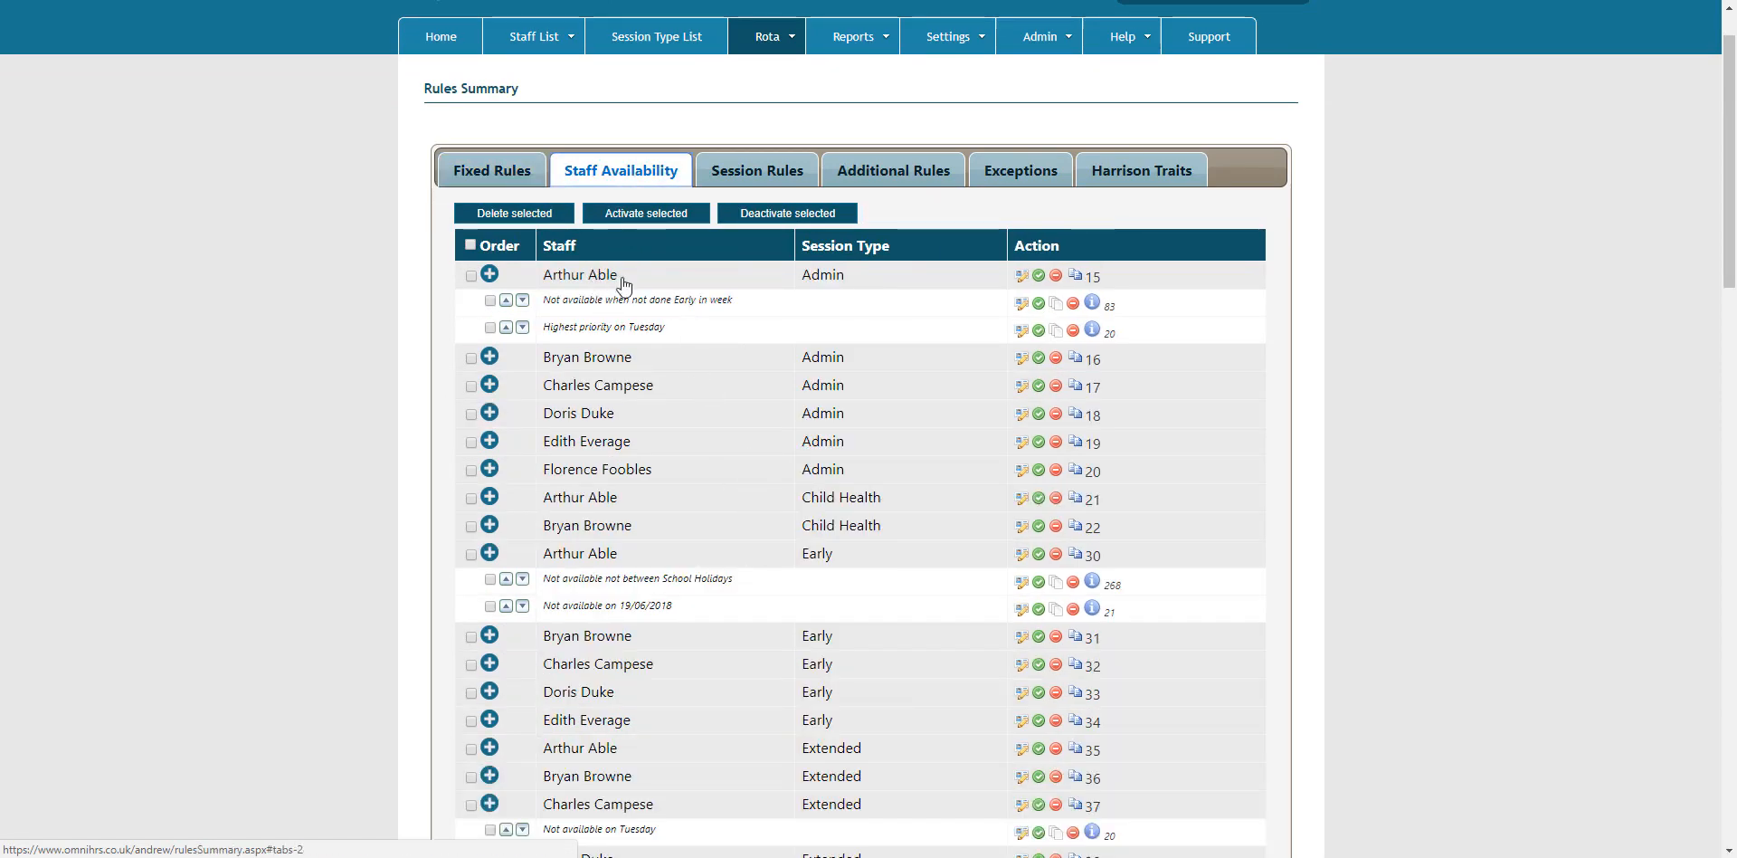
scroll(675, 665, "down", 10)
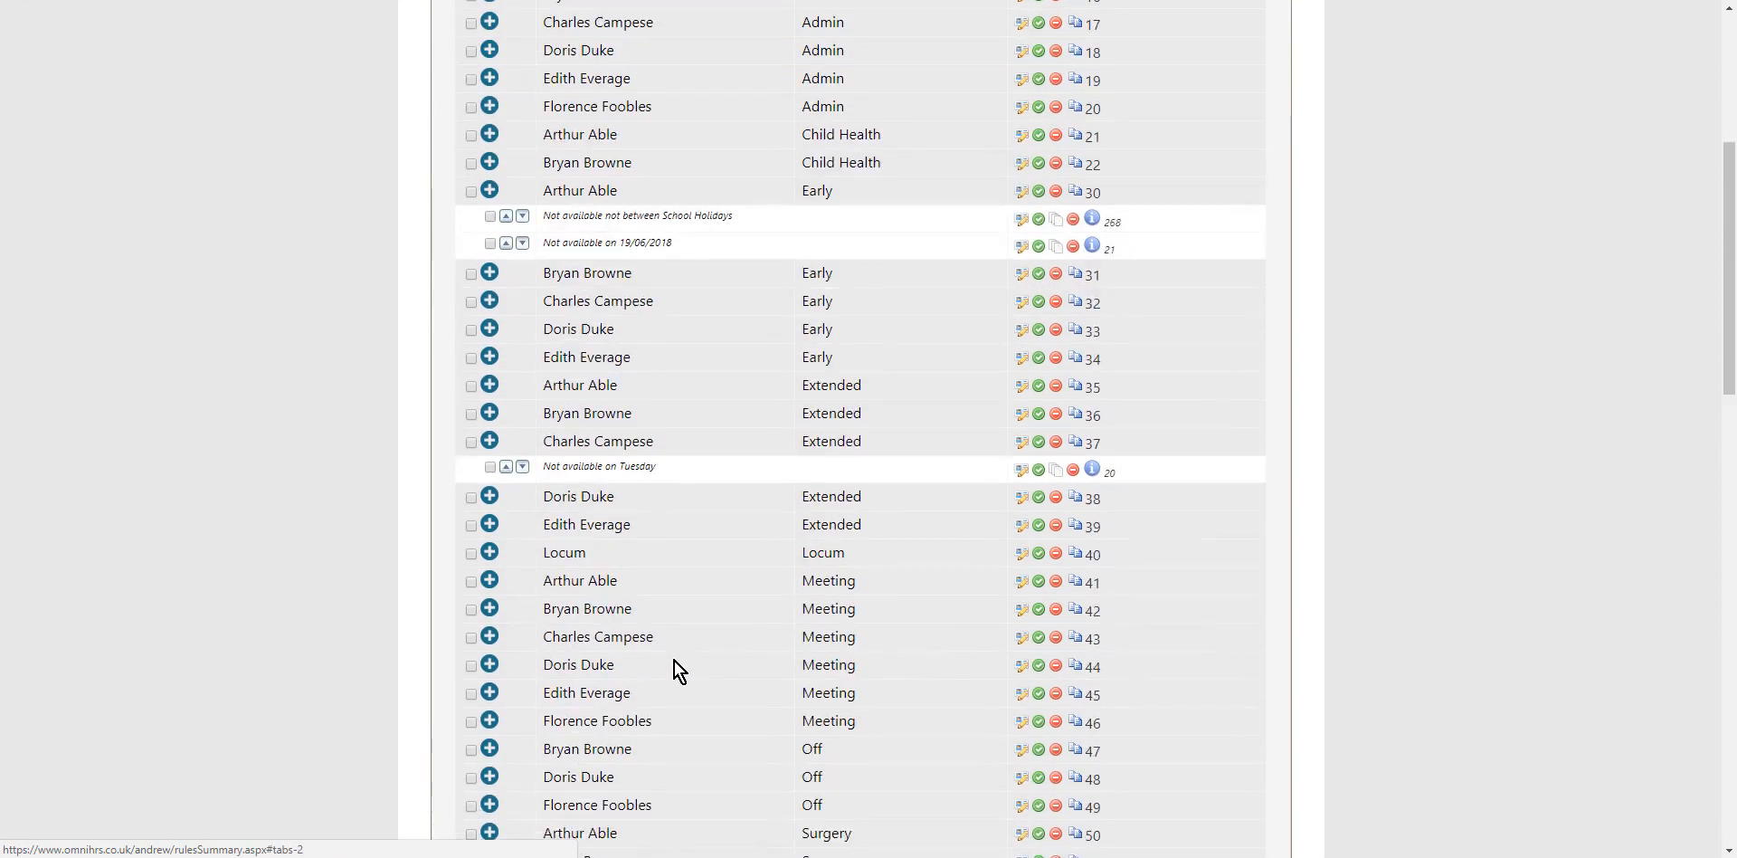
scroll(675, 660, "up", 10)
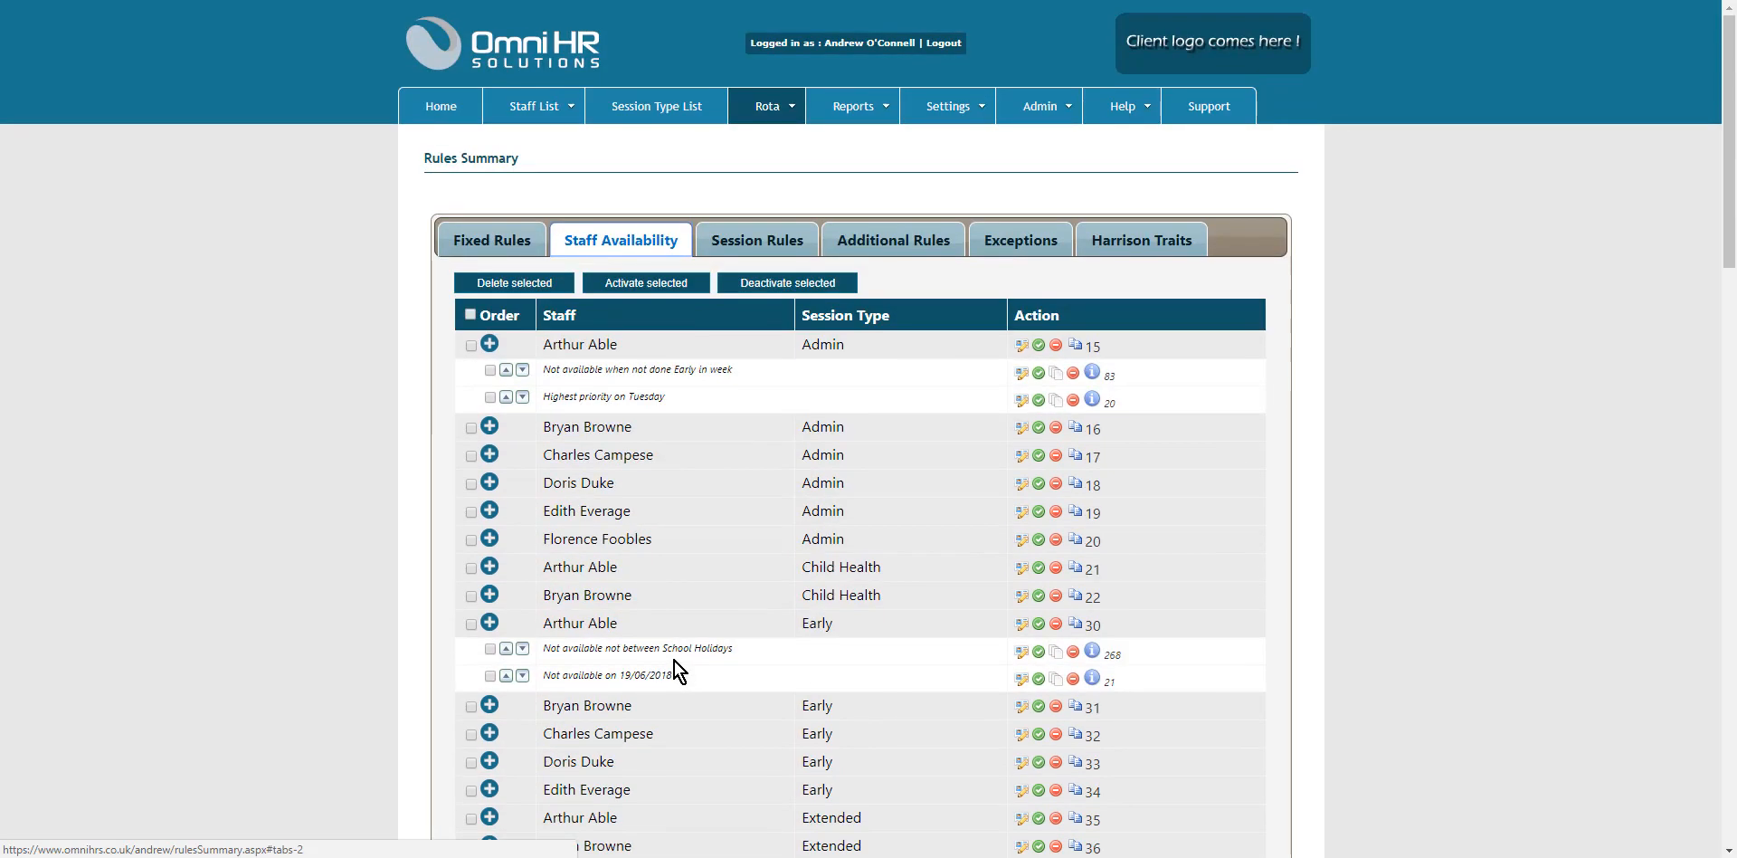
Examine the order and sub rules of all session rules in the Rules Summary, from Duty through Locum
left_click(757, 242)
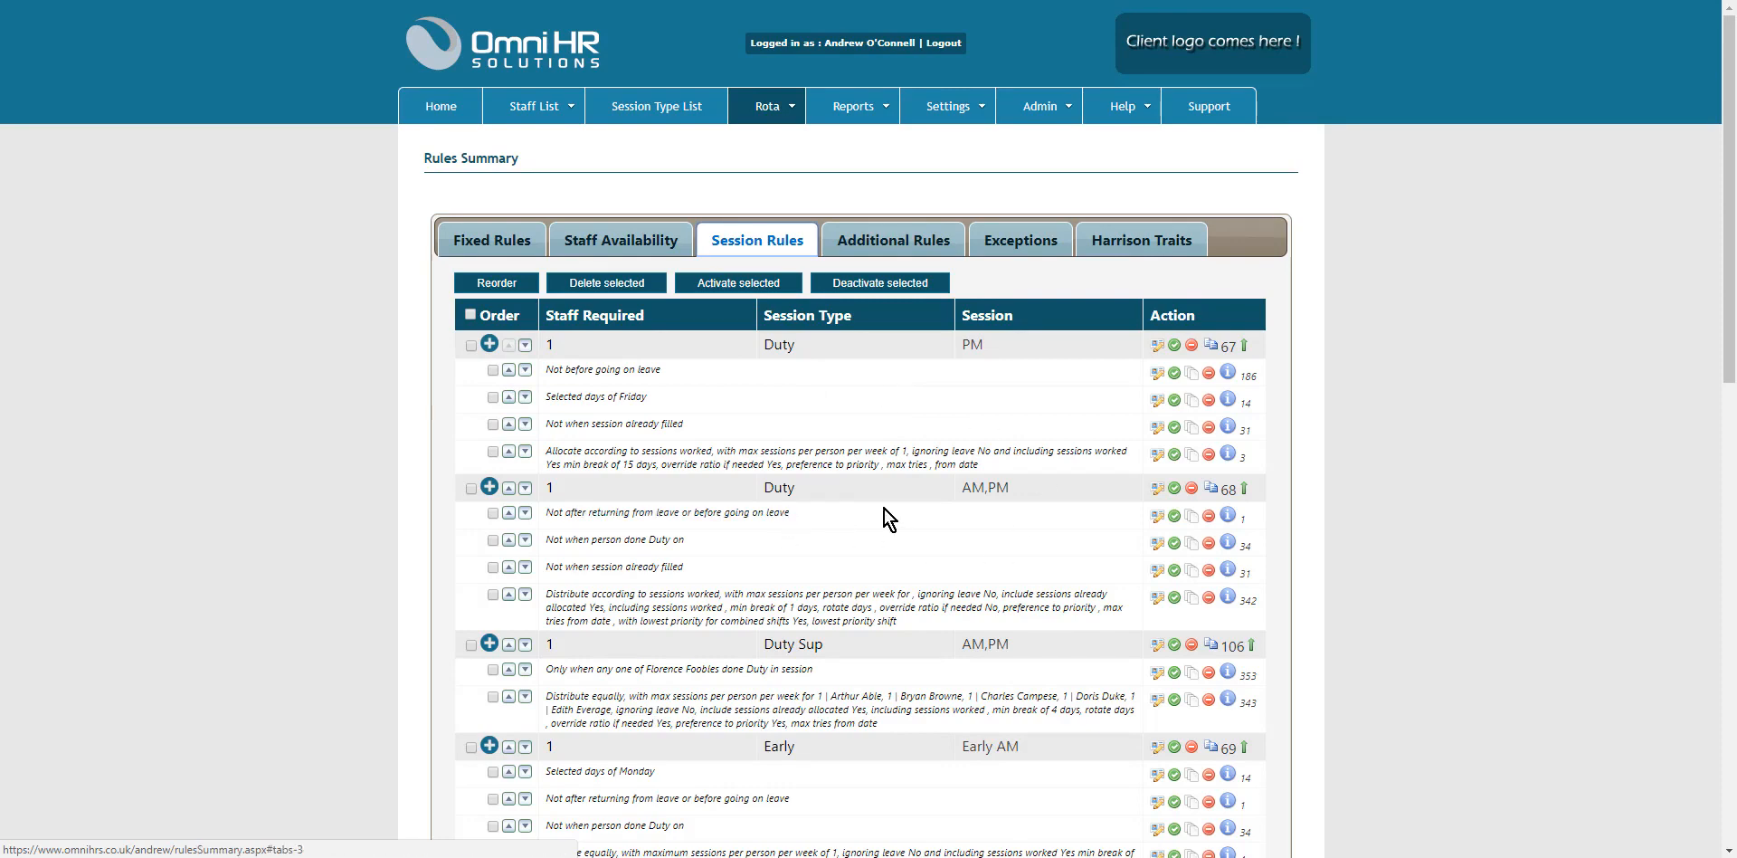
scroll(883, 509, "down", 3)
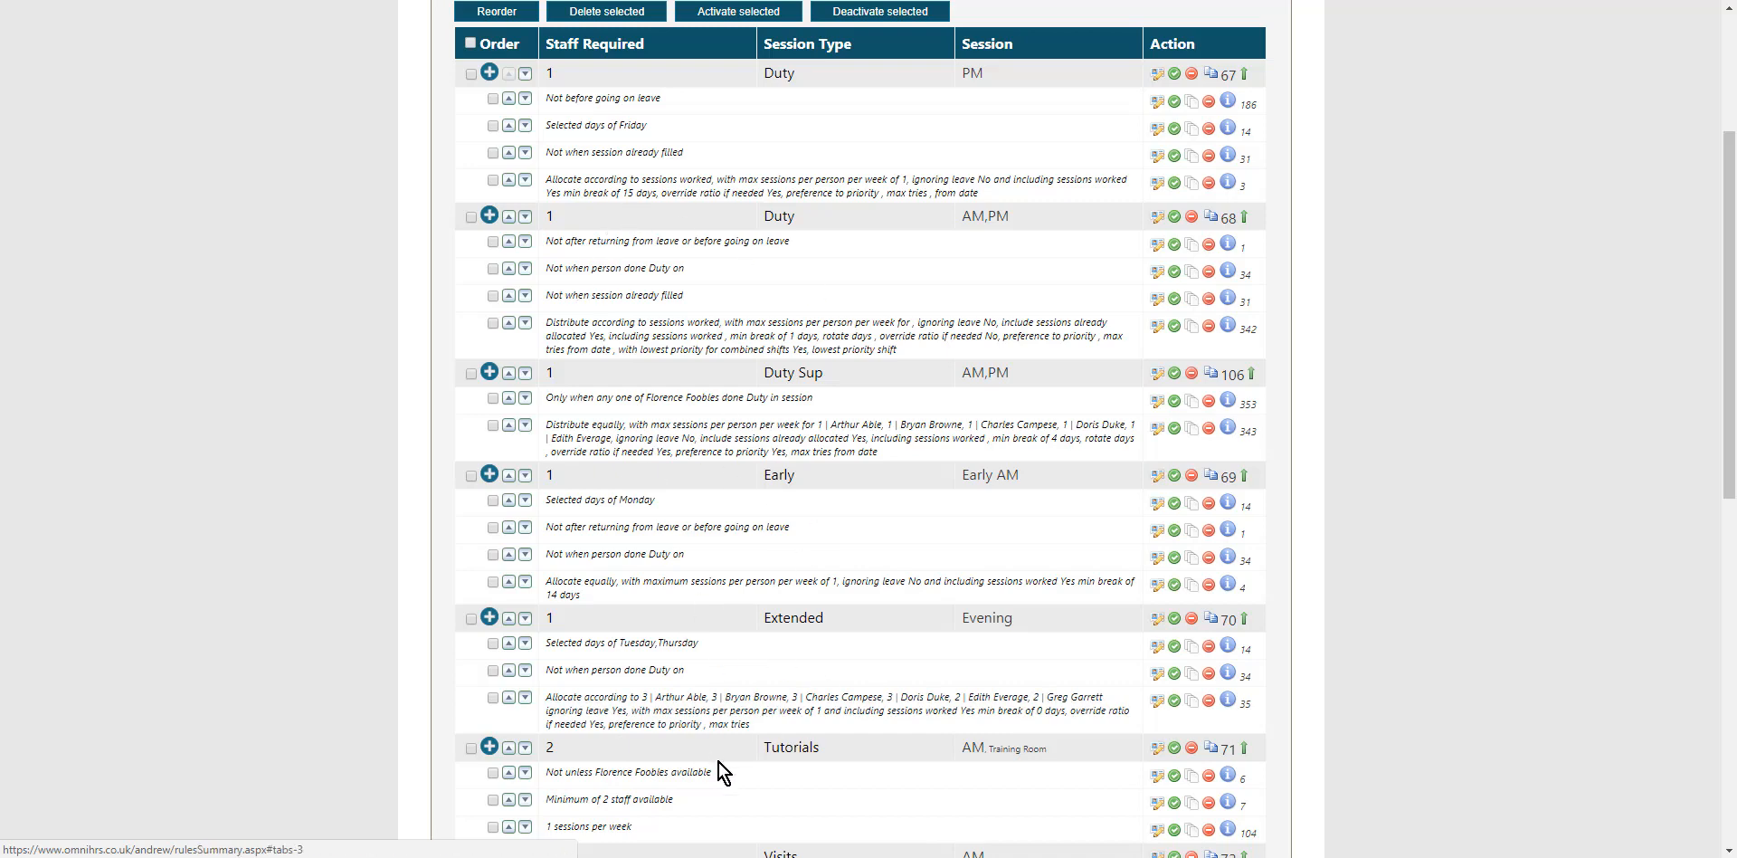
scroll(837, 496, "down", 9)
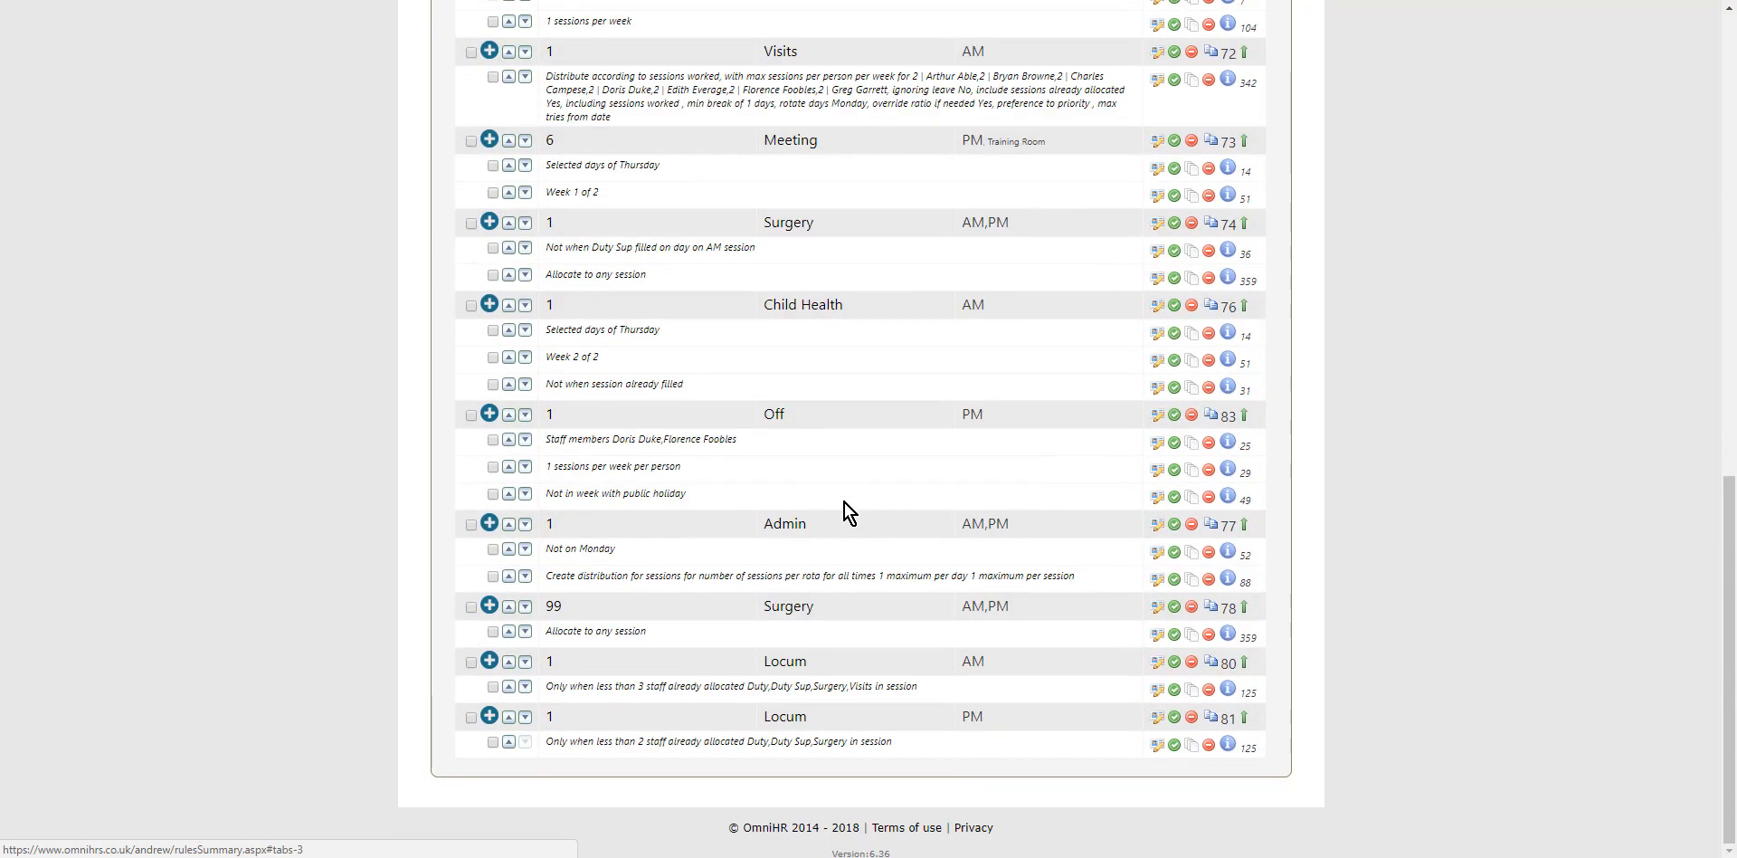
scroll(855, 493, "up", 9)
scroll(868, 476, "up", 3)
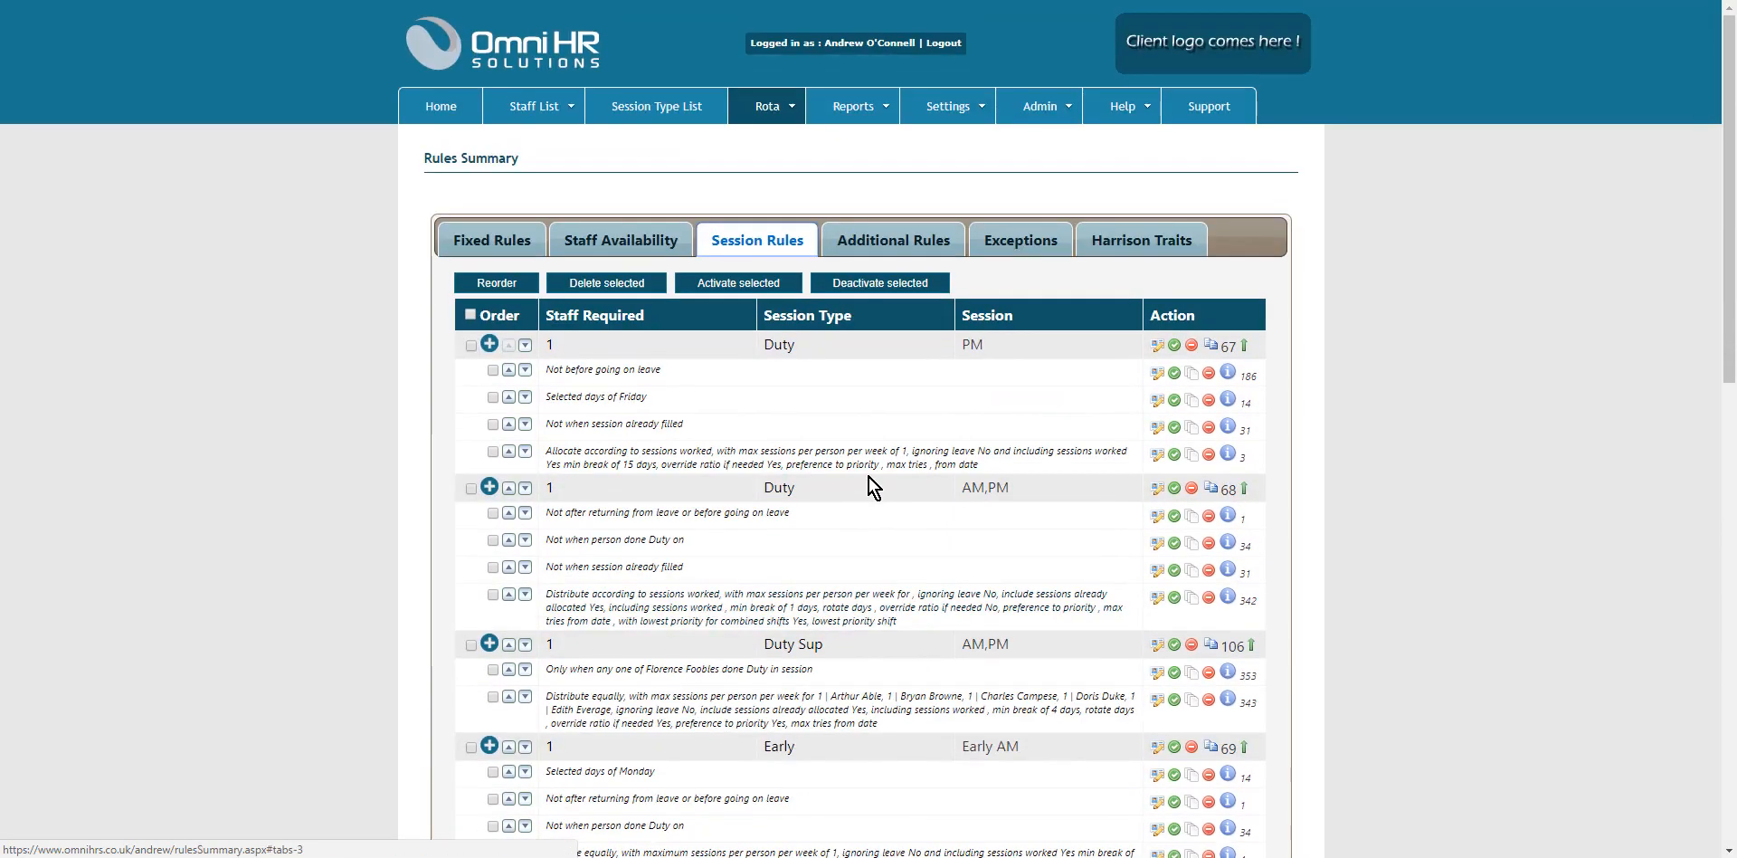
Recheck how the session rules are ordered, reading through Duty, Early, Extended, Tutorials, Visits, Meeting, Surgery and Child Health
scroll(796, 462, "down", 3)
scroll(715, 455, "up", 3)
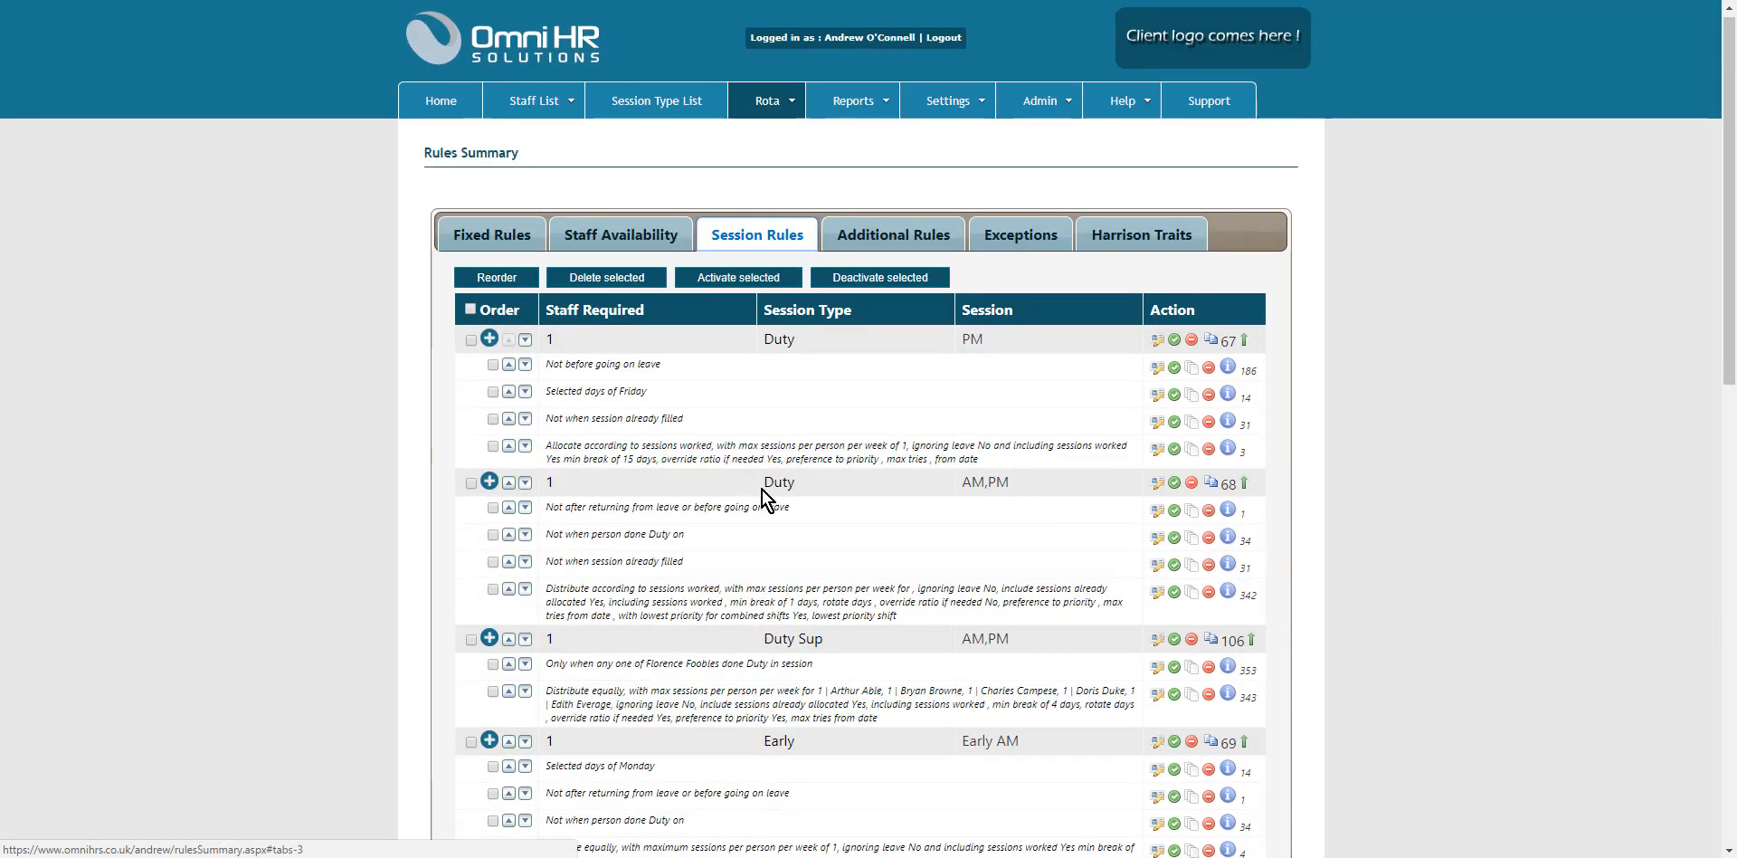
scroll(763, 492, "down", 6)
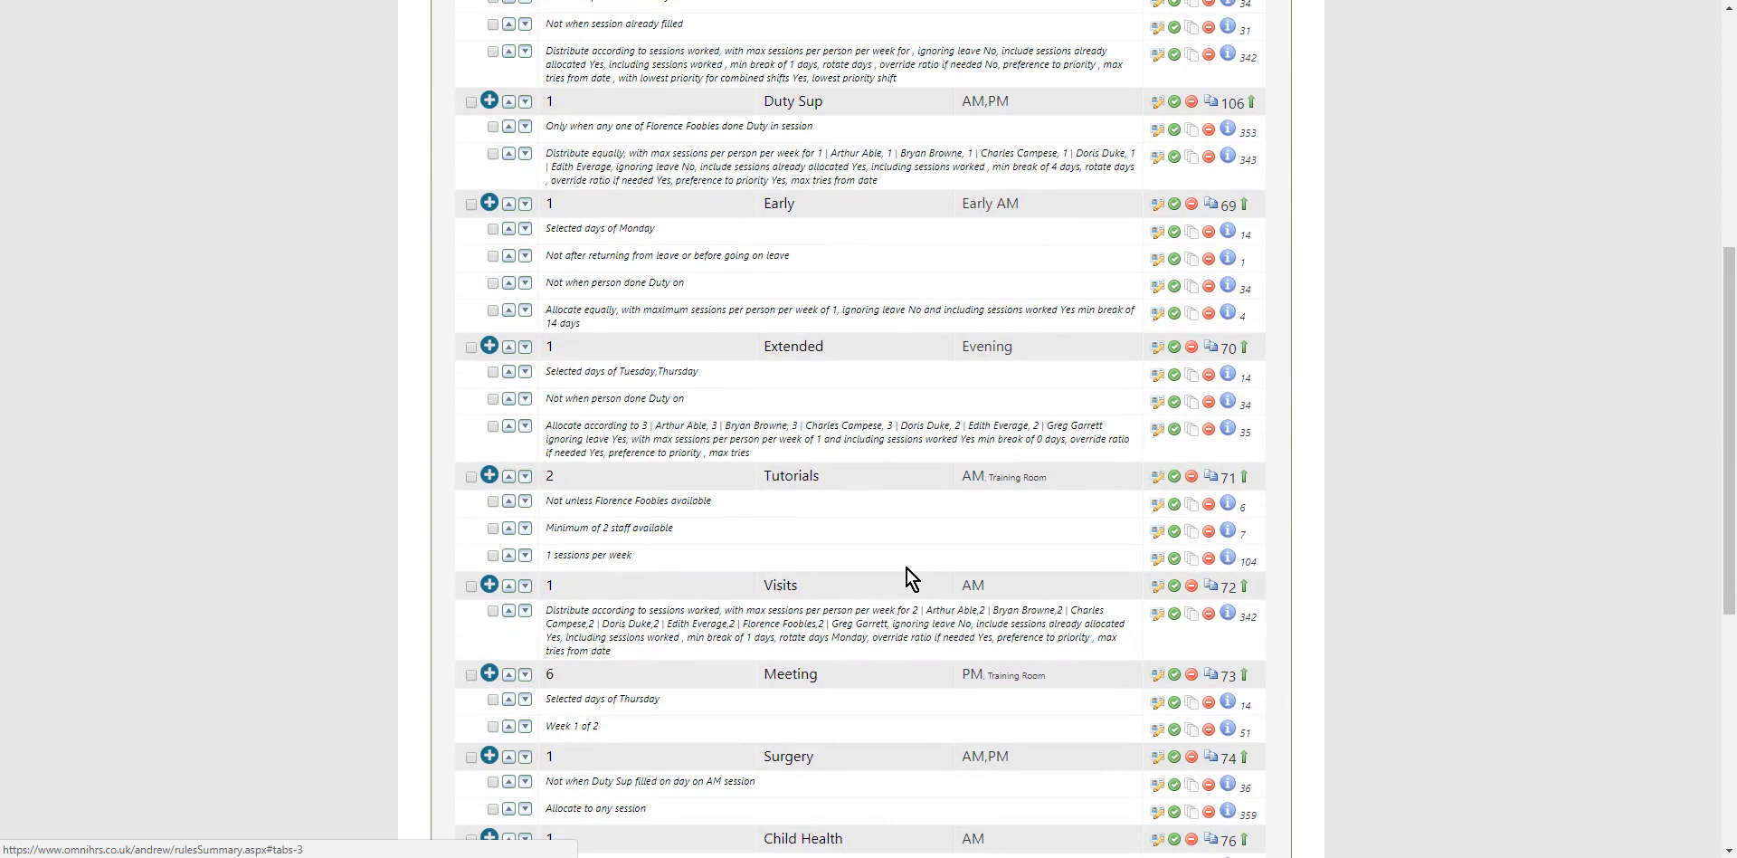
scroll(907, 568, "down", 4)
scroll(909, 574, "down", 1)
scroll(769, 414, "up", 1)
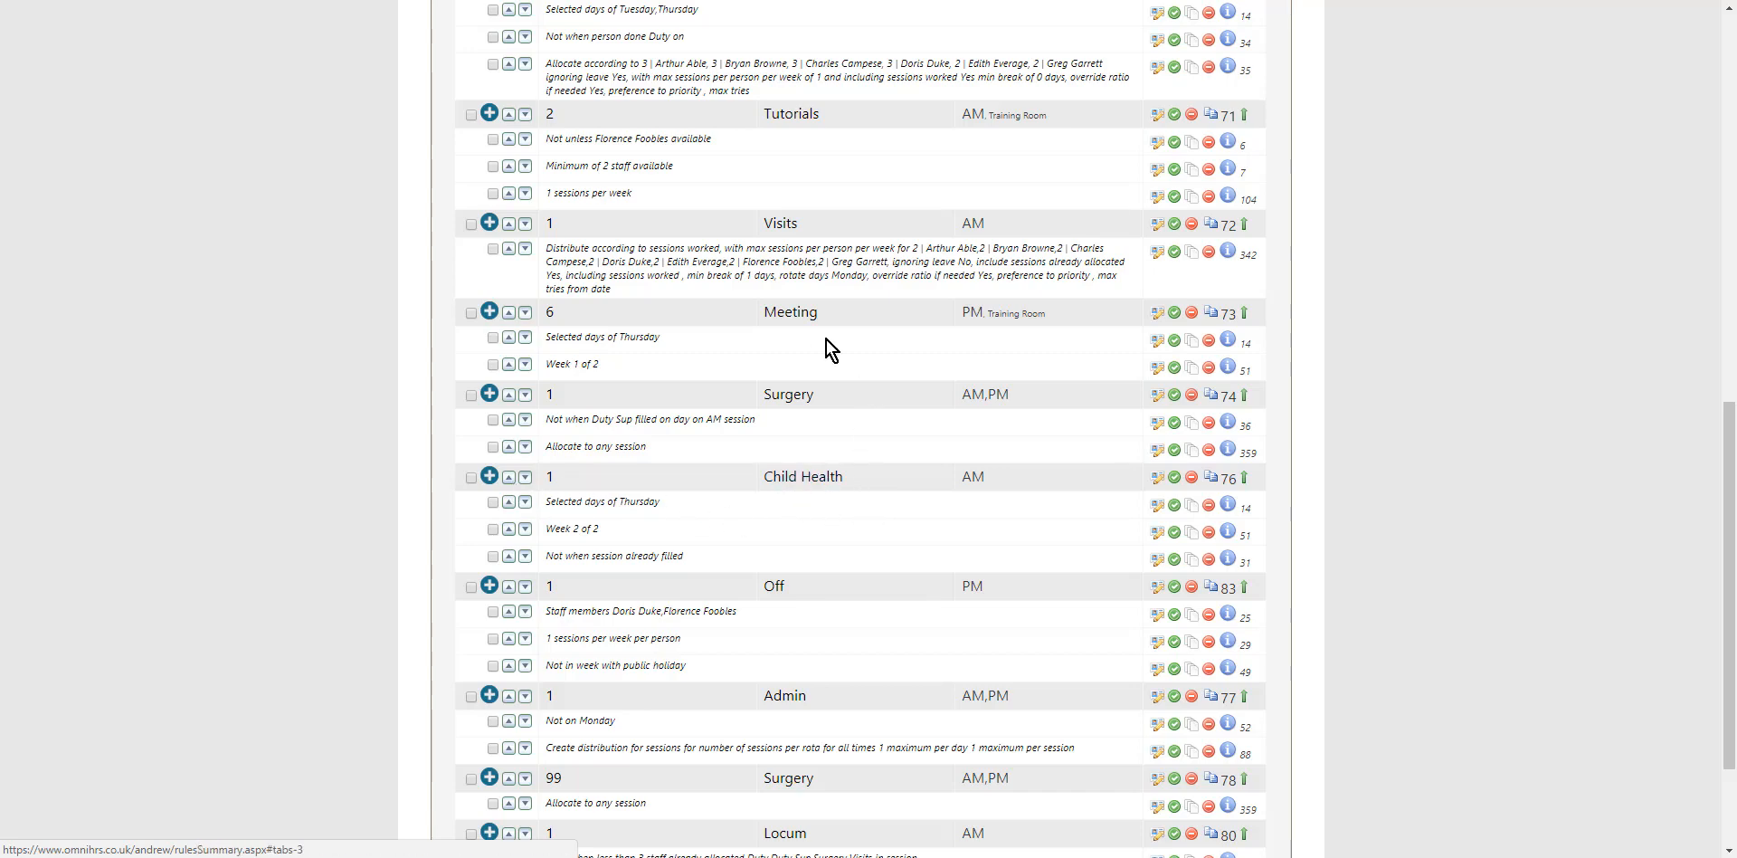
scroll(819, 342, "up", 5)
scroll(817, 342, "up", 5)
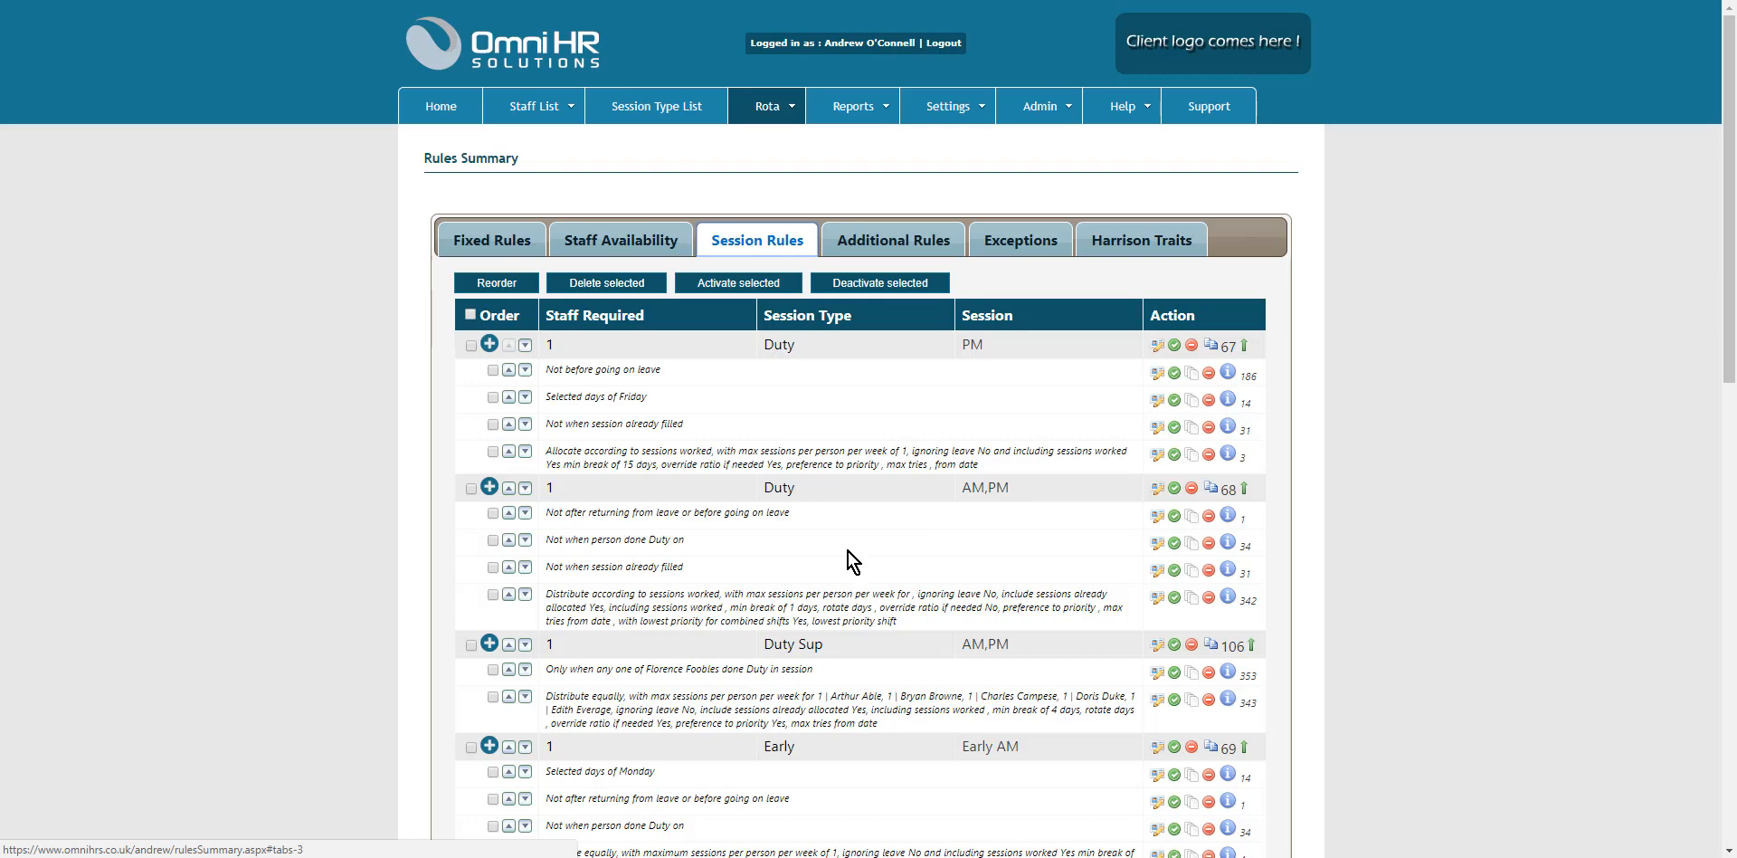
Inspect the Replace room rule among the additional rules, browse the available rule types, and close it without saving
left_click(904, 237)
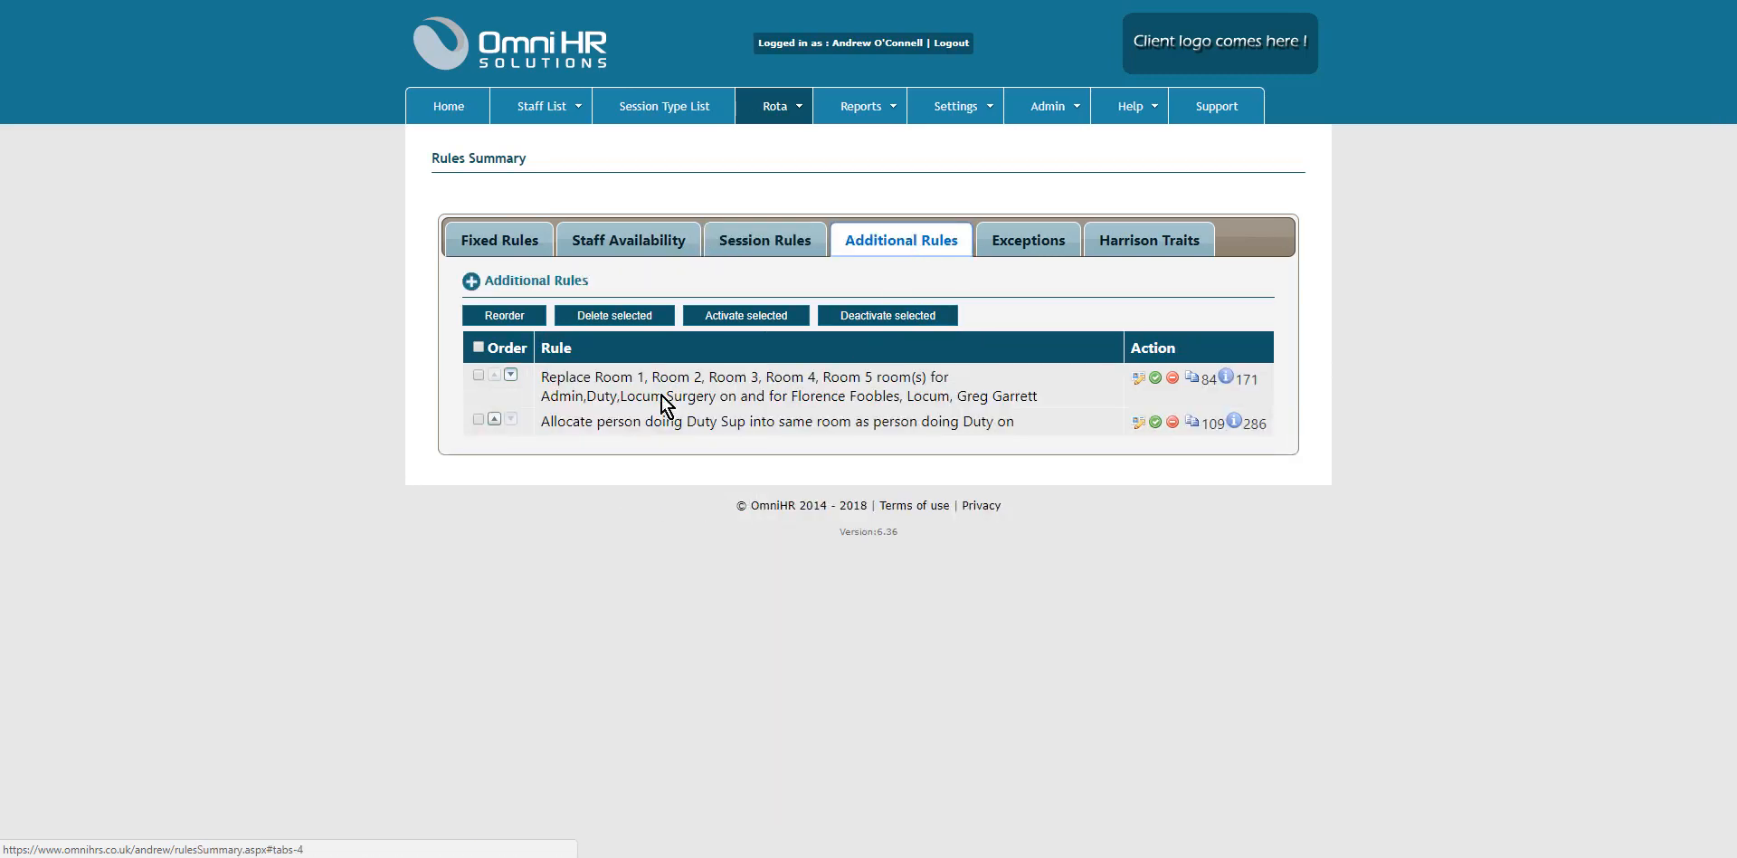
left_click(707, 381)
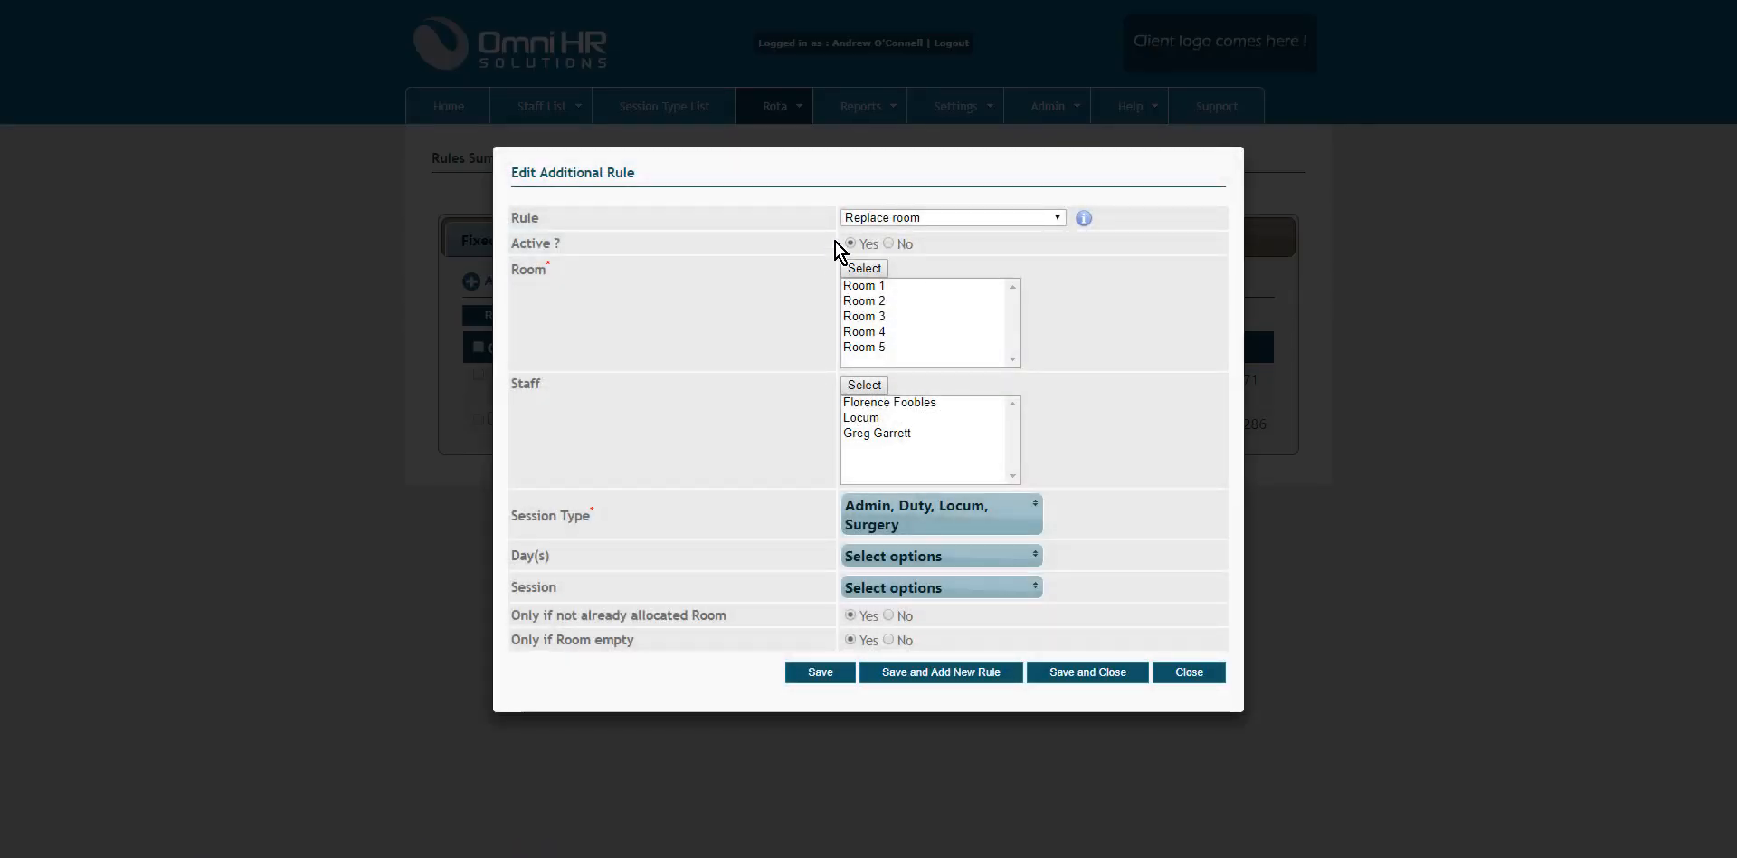
left_click(900, 222)
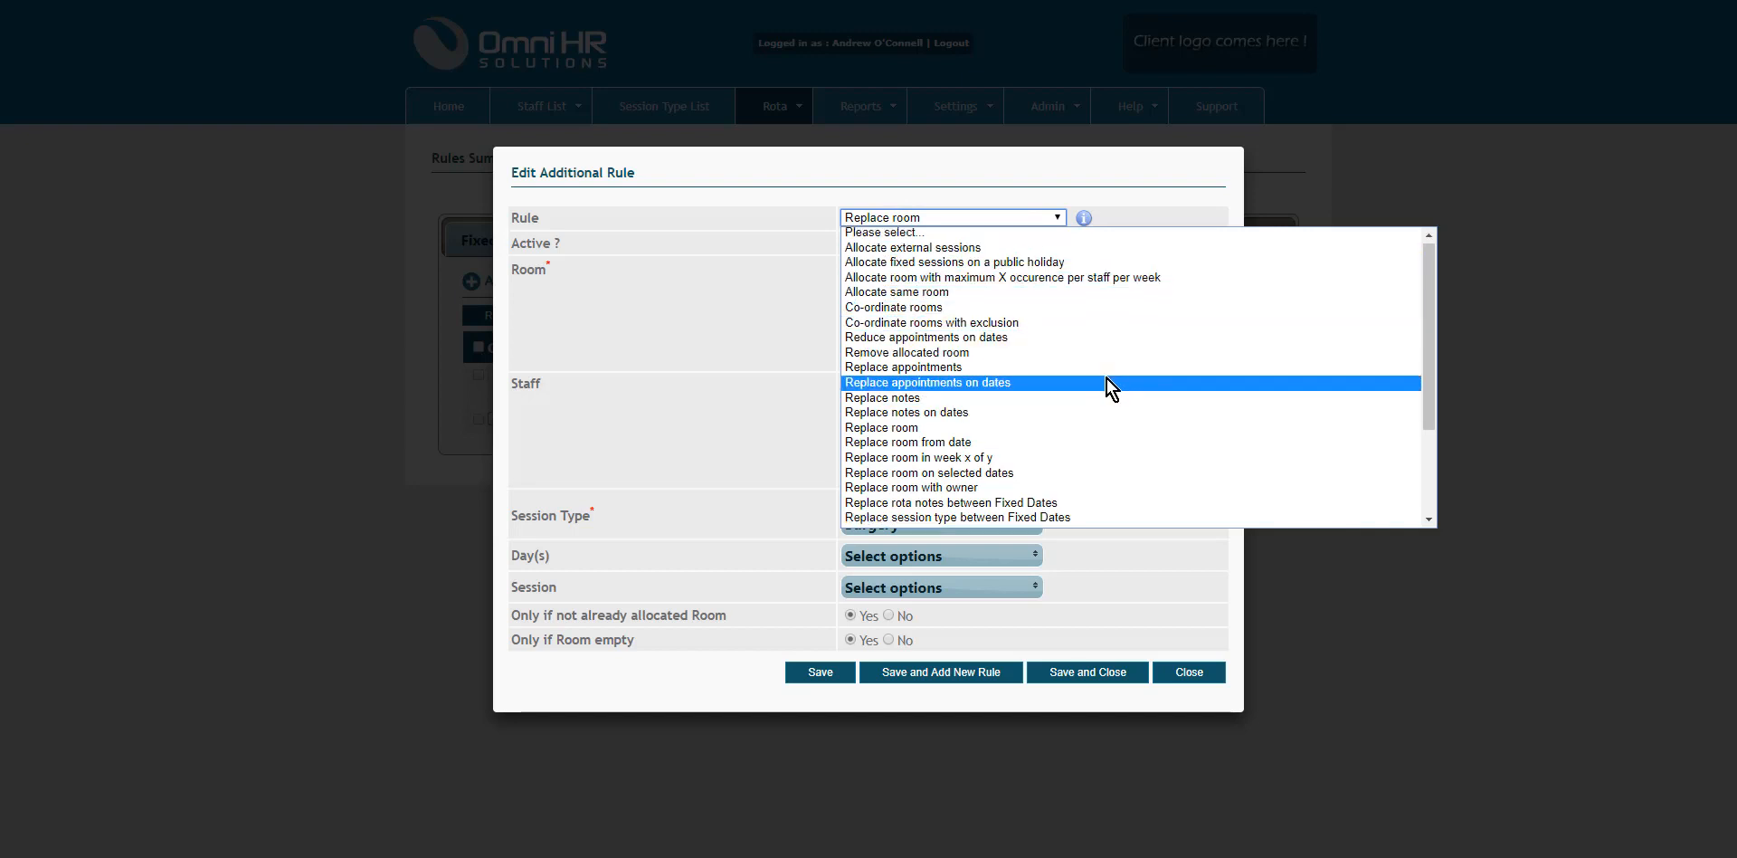
scroll(1106, 378, "down", 3)
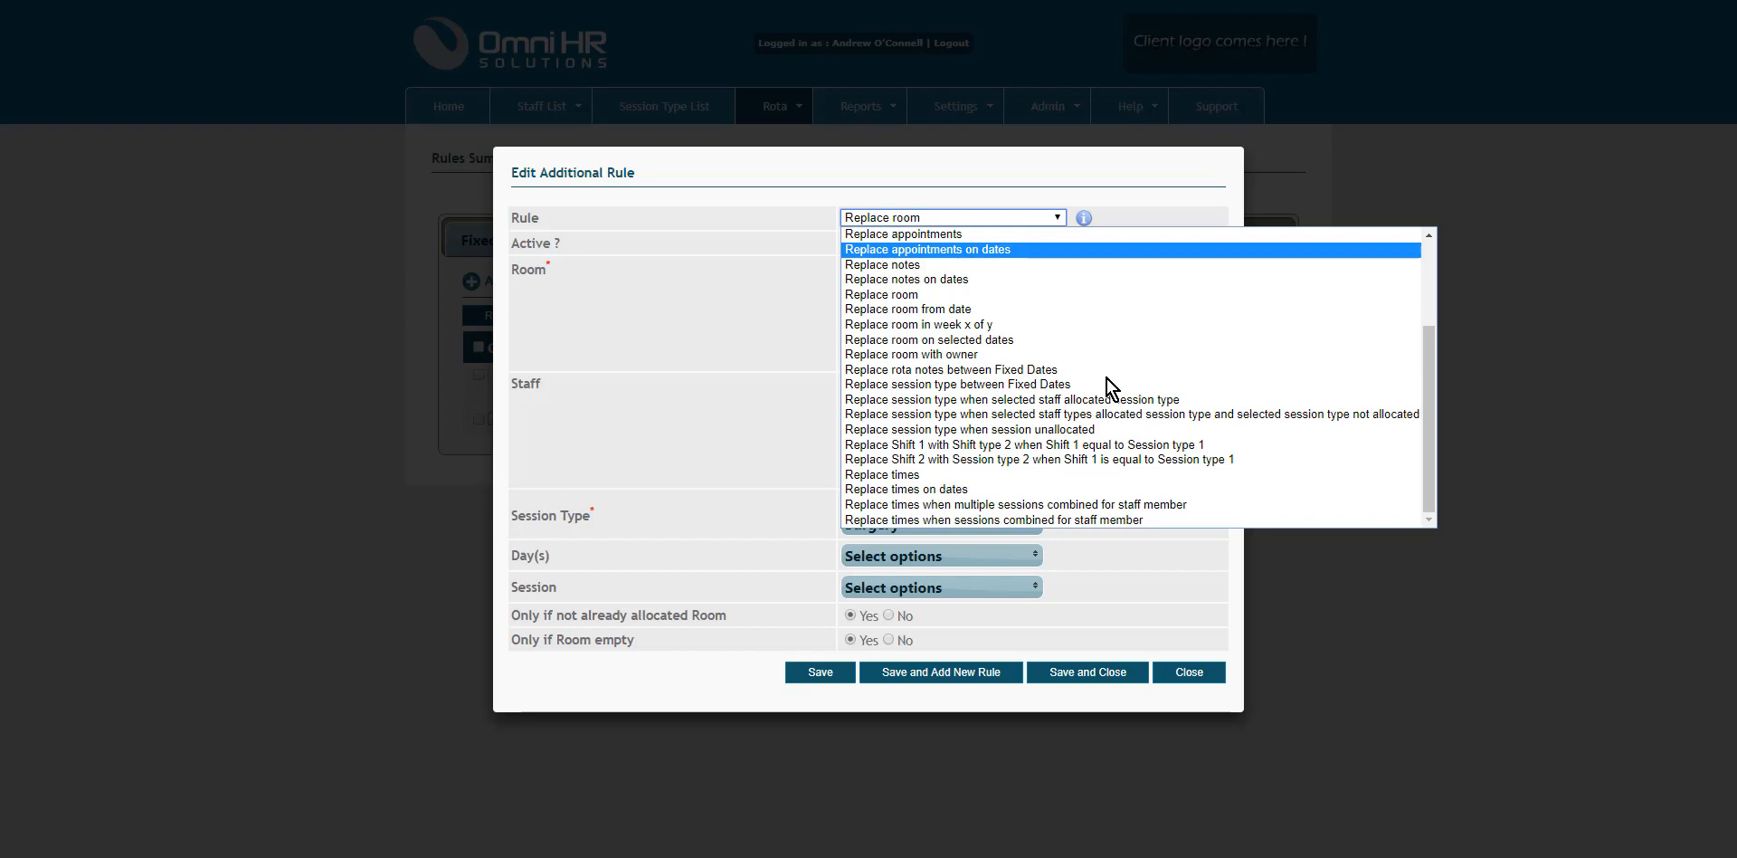
left_click(1078, 172)
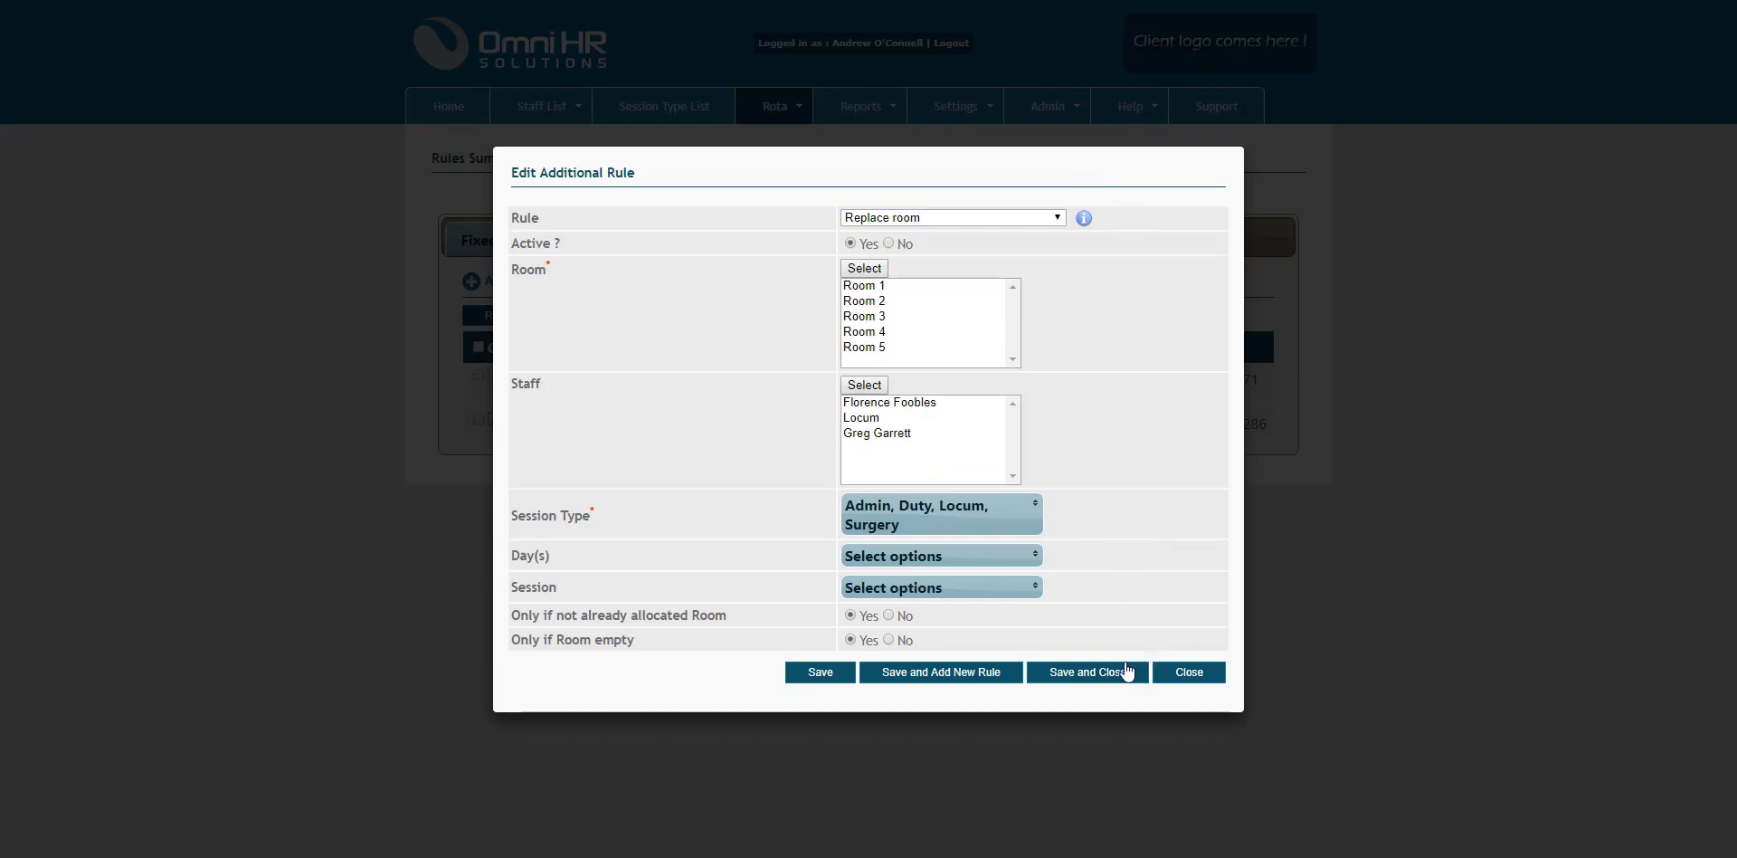
left_click(1202, 671)
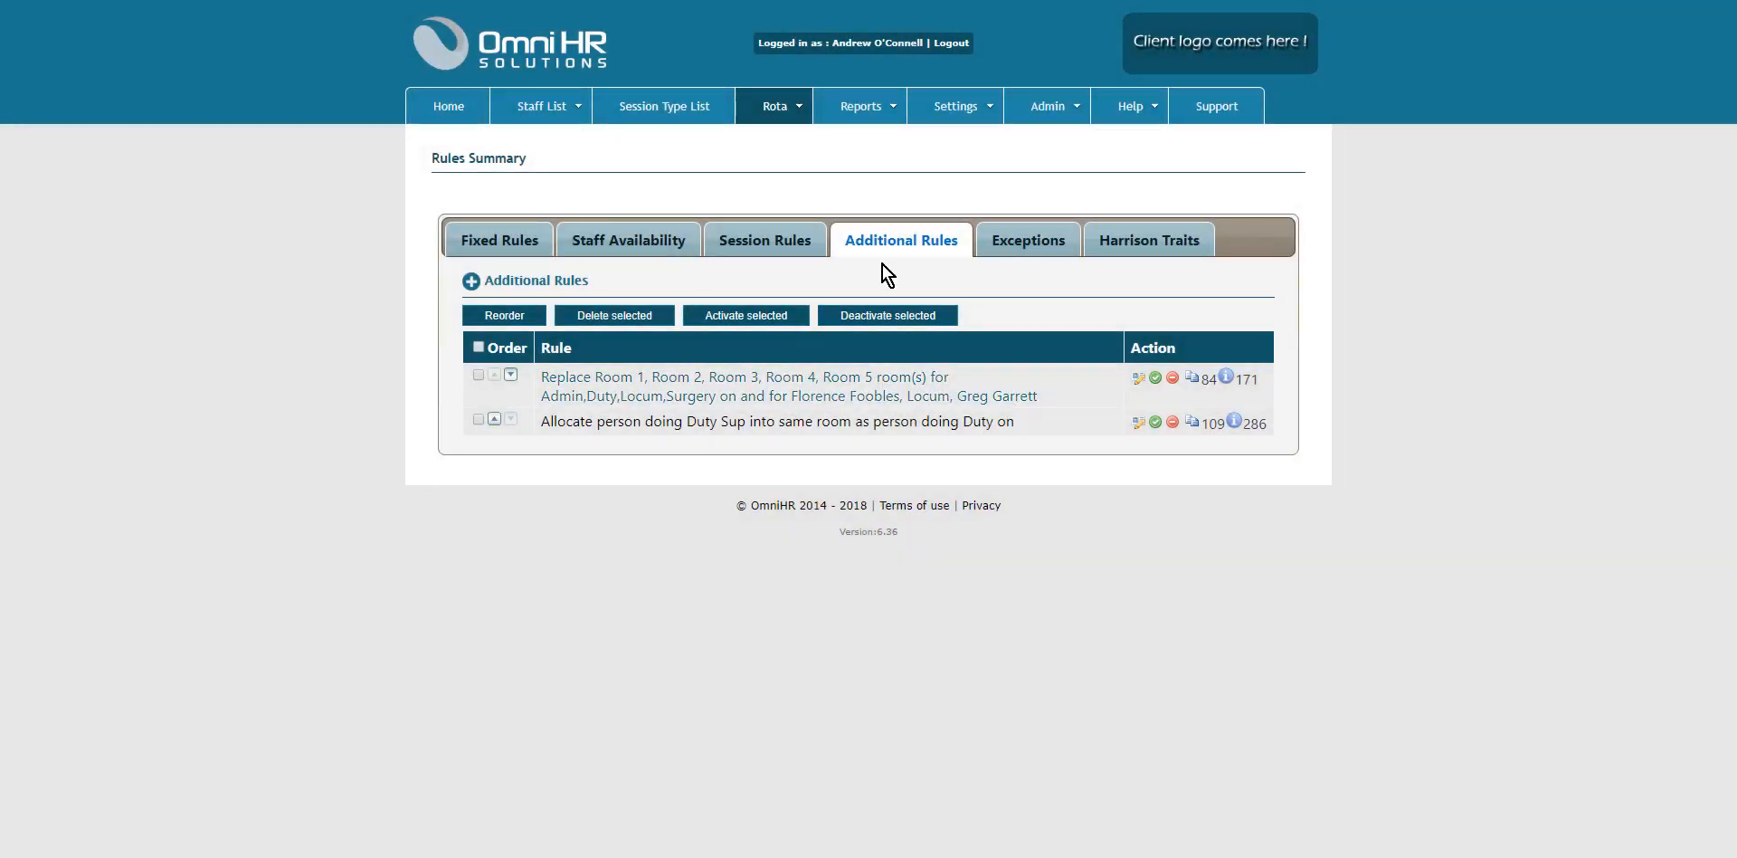
Show the exceptions and inspect the No Duty AM exception's settings, closing it without saving
left_click(1025, 249)
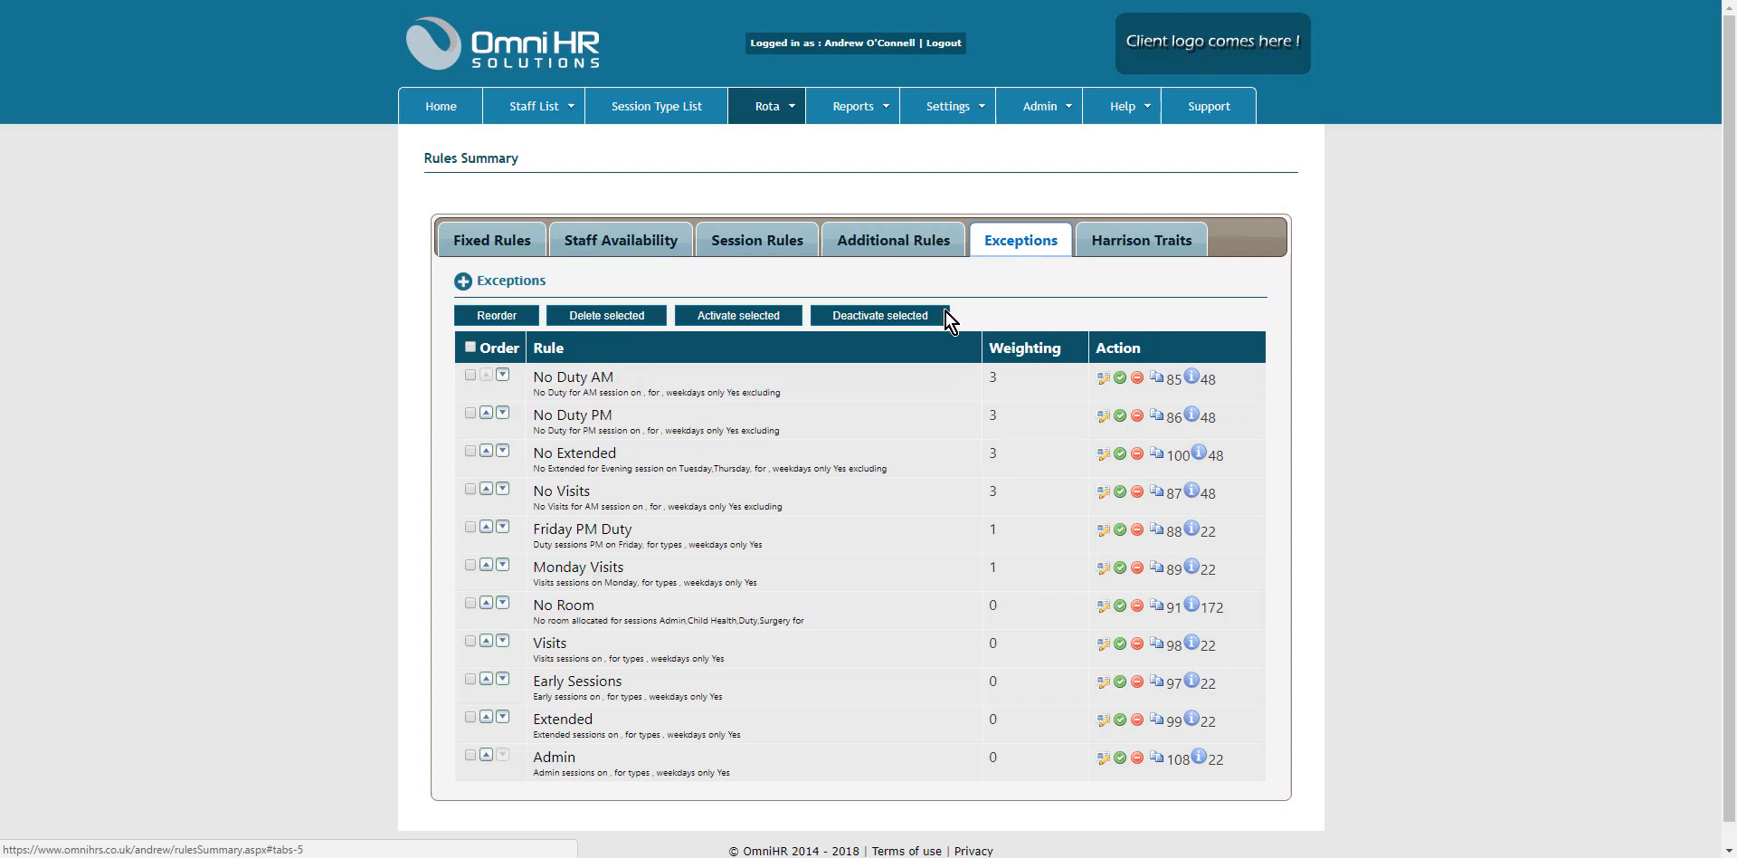
left_click(594, 388)
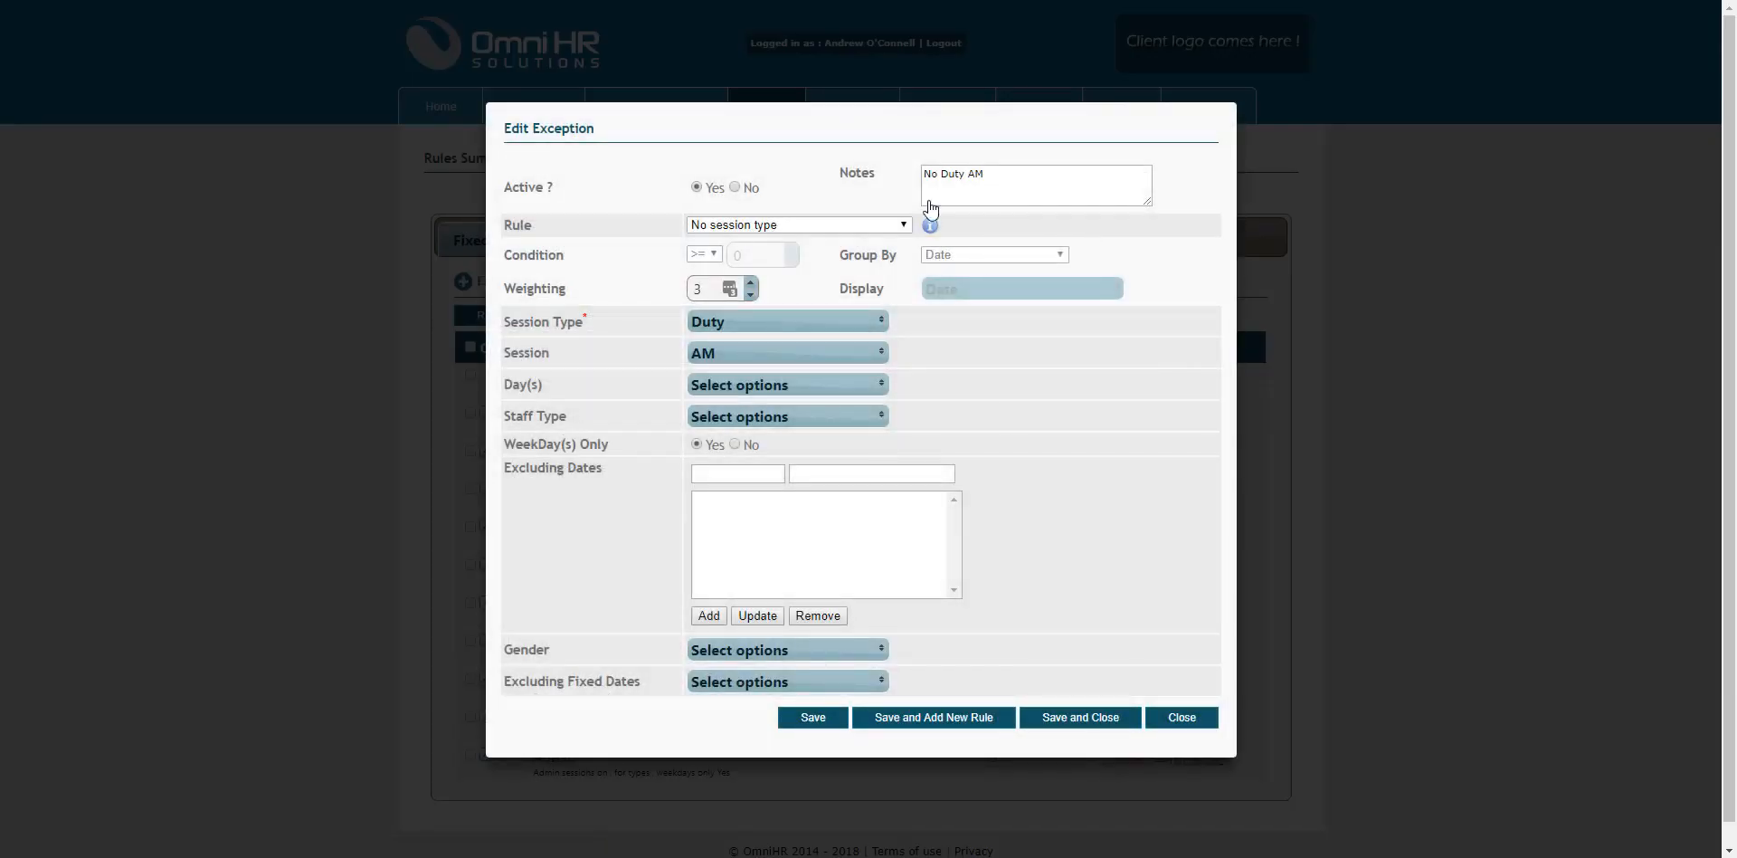
left_click(1183, 717)
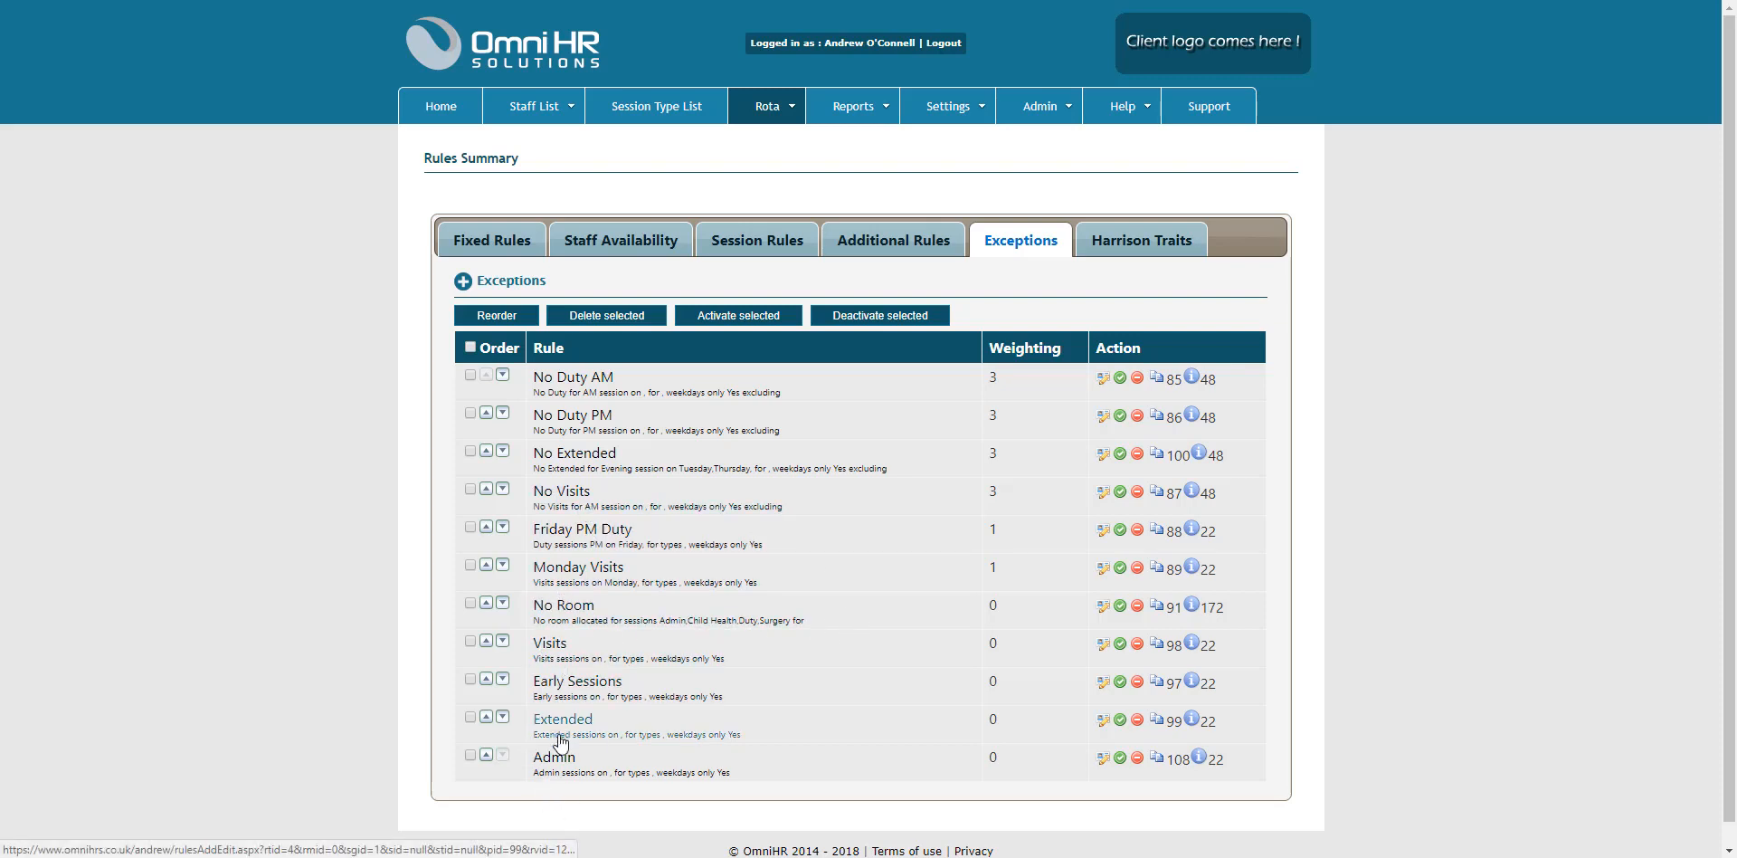
Inspect the No Room exception, browse the available exception rule types, and close it without saving
left_click(583, 619)
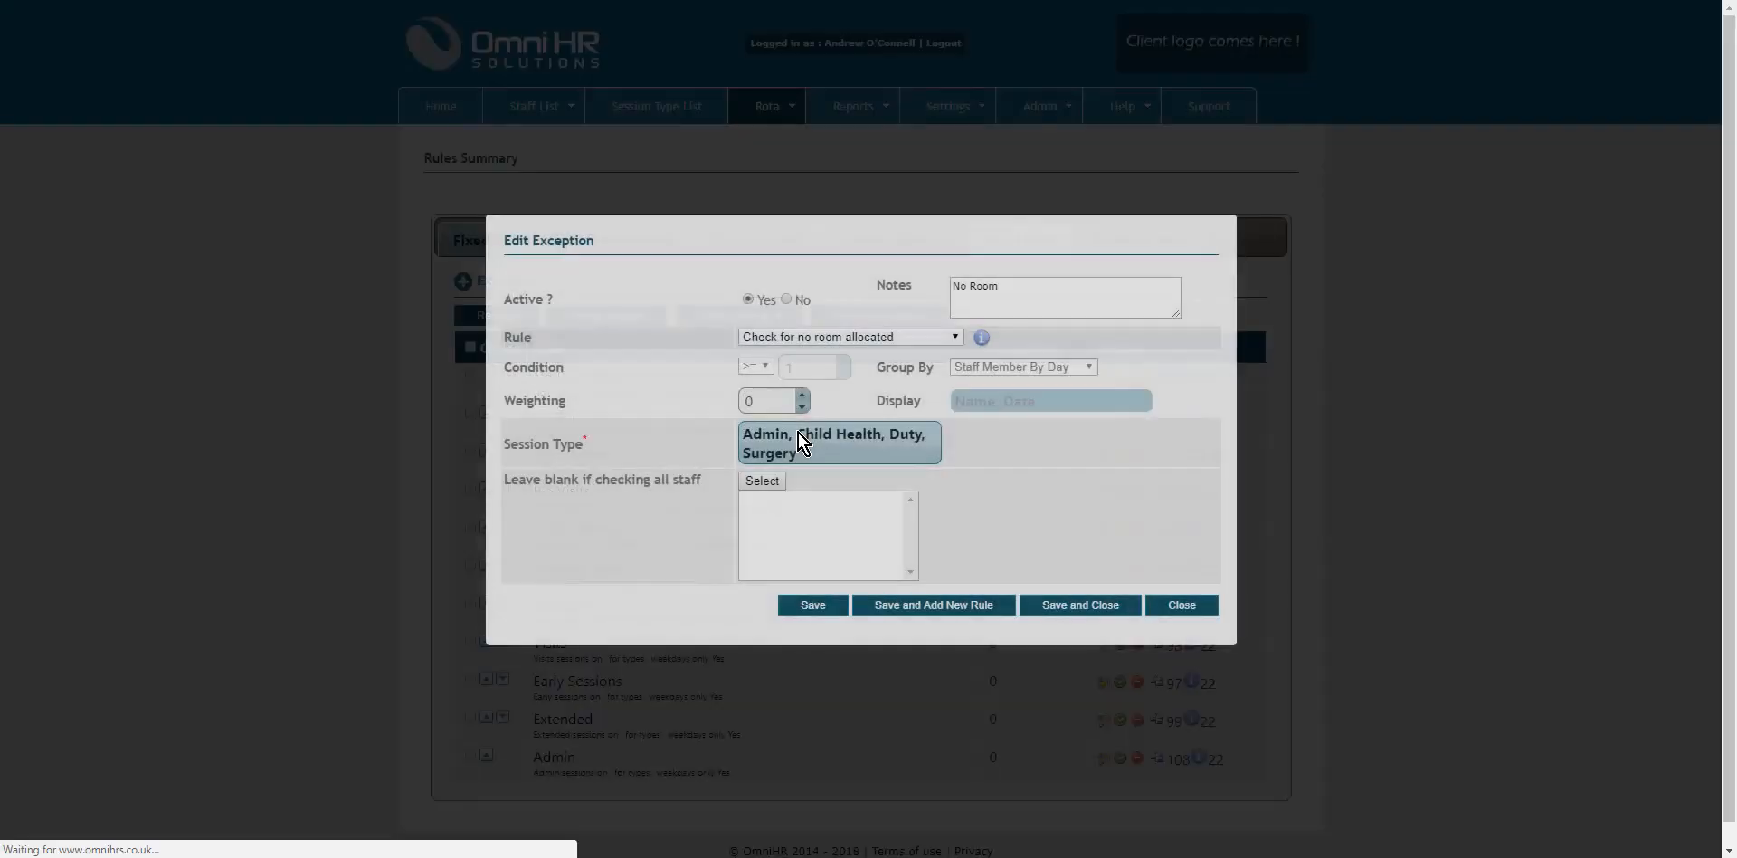
left_click(841, 336)
scroll(872, 507, "down", 5)
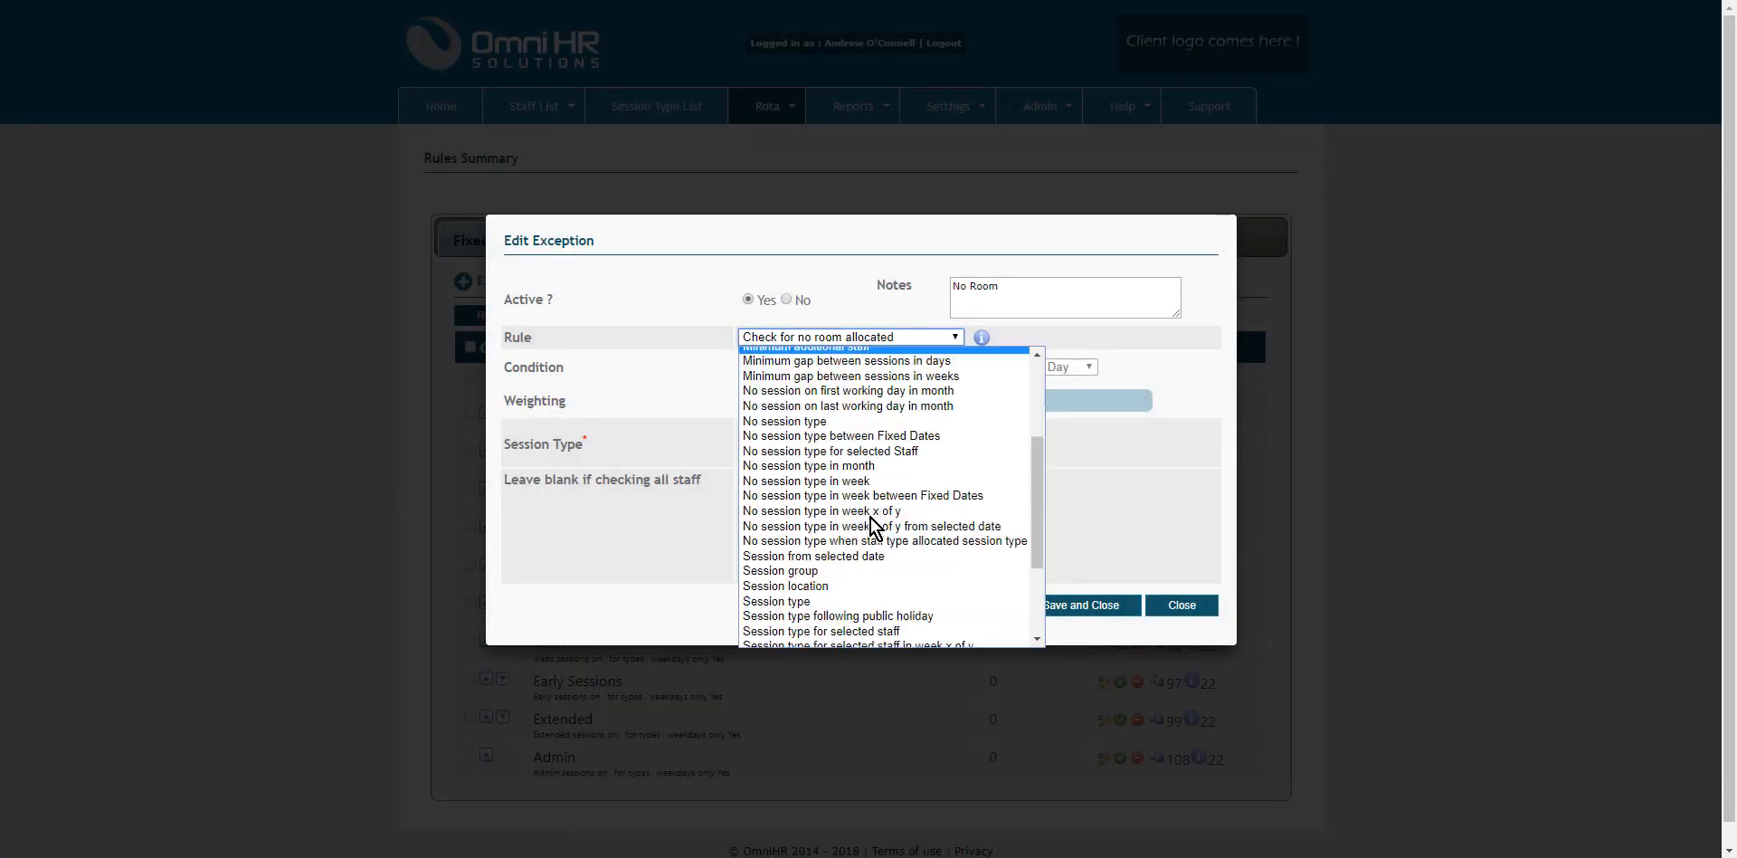
scroll(870, 516, "up", 6)
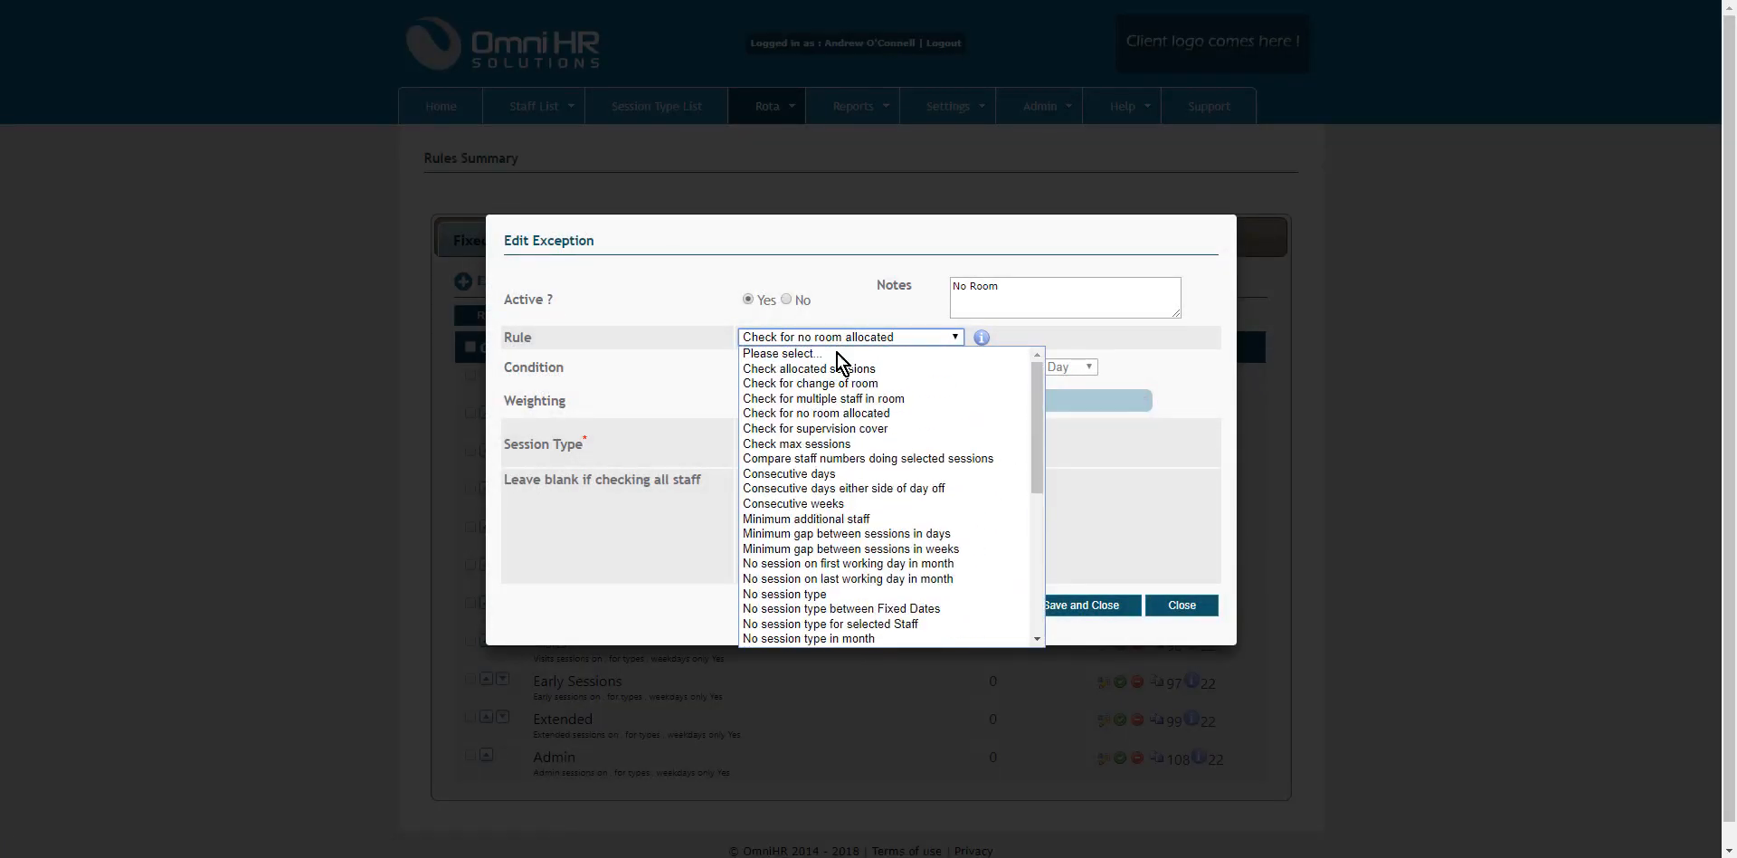
left_click(860, 278)
left_click(1196, 604)
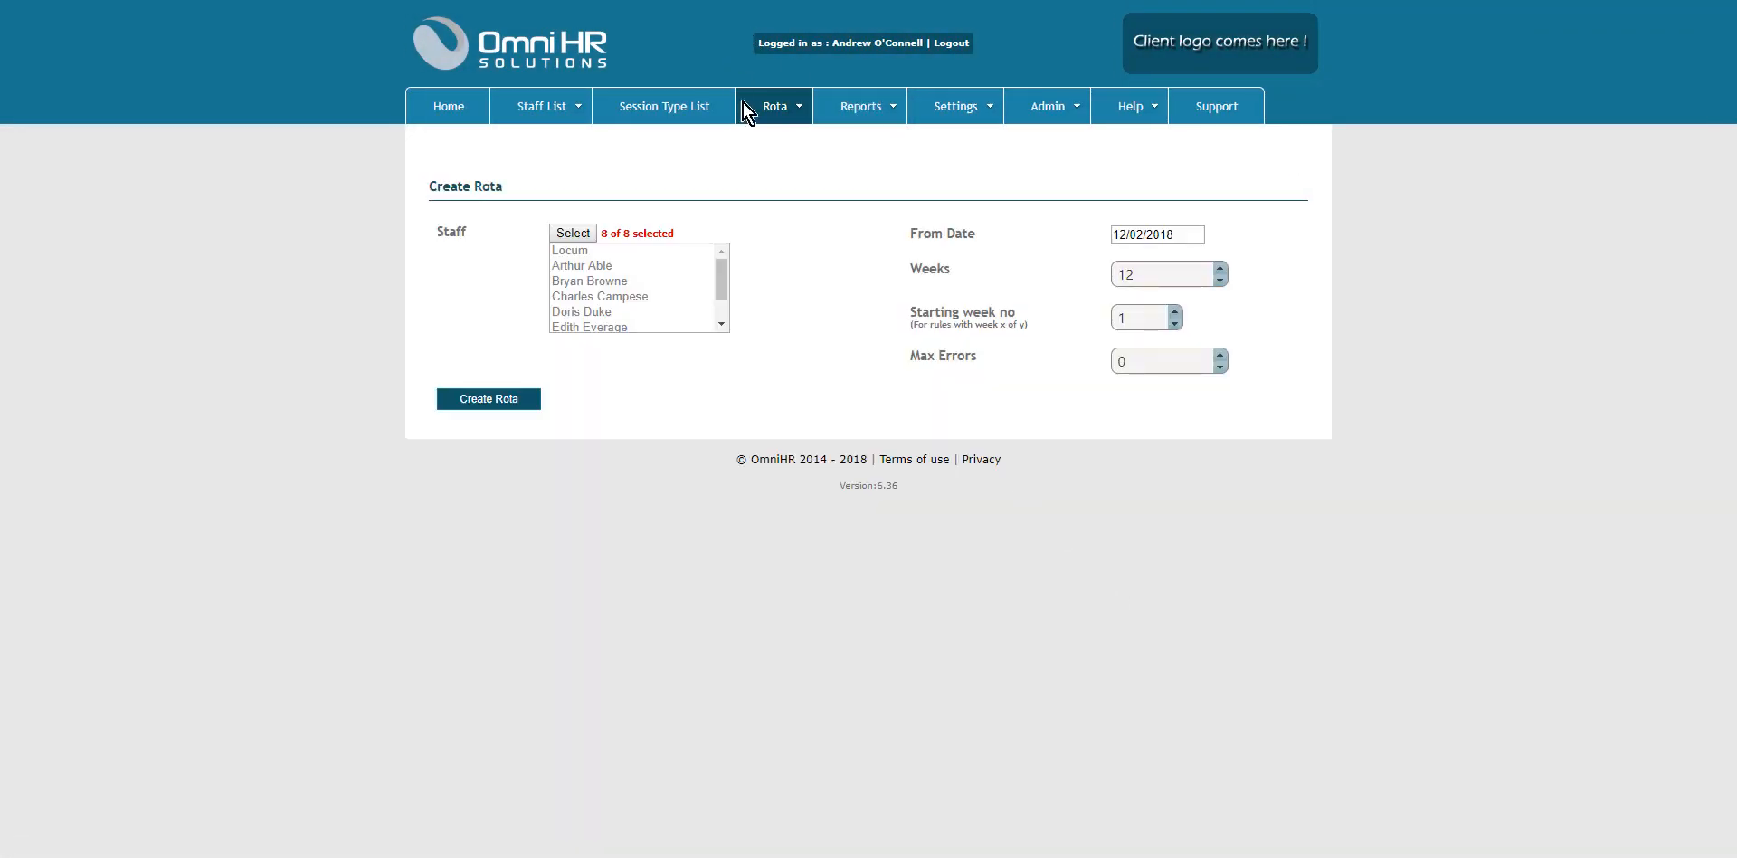
Limit the new rota's staff selection to Locum only, start creating the rota, and cancel at the confirmation
mouse_move(769, 109)
left_click(577, 232)
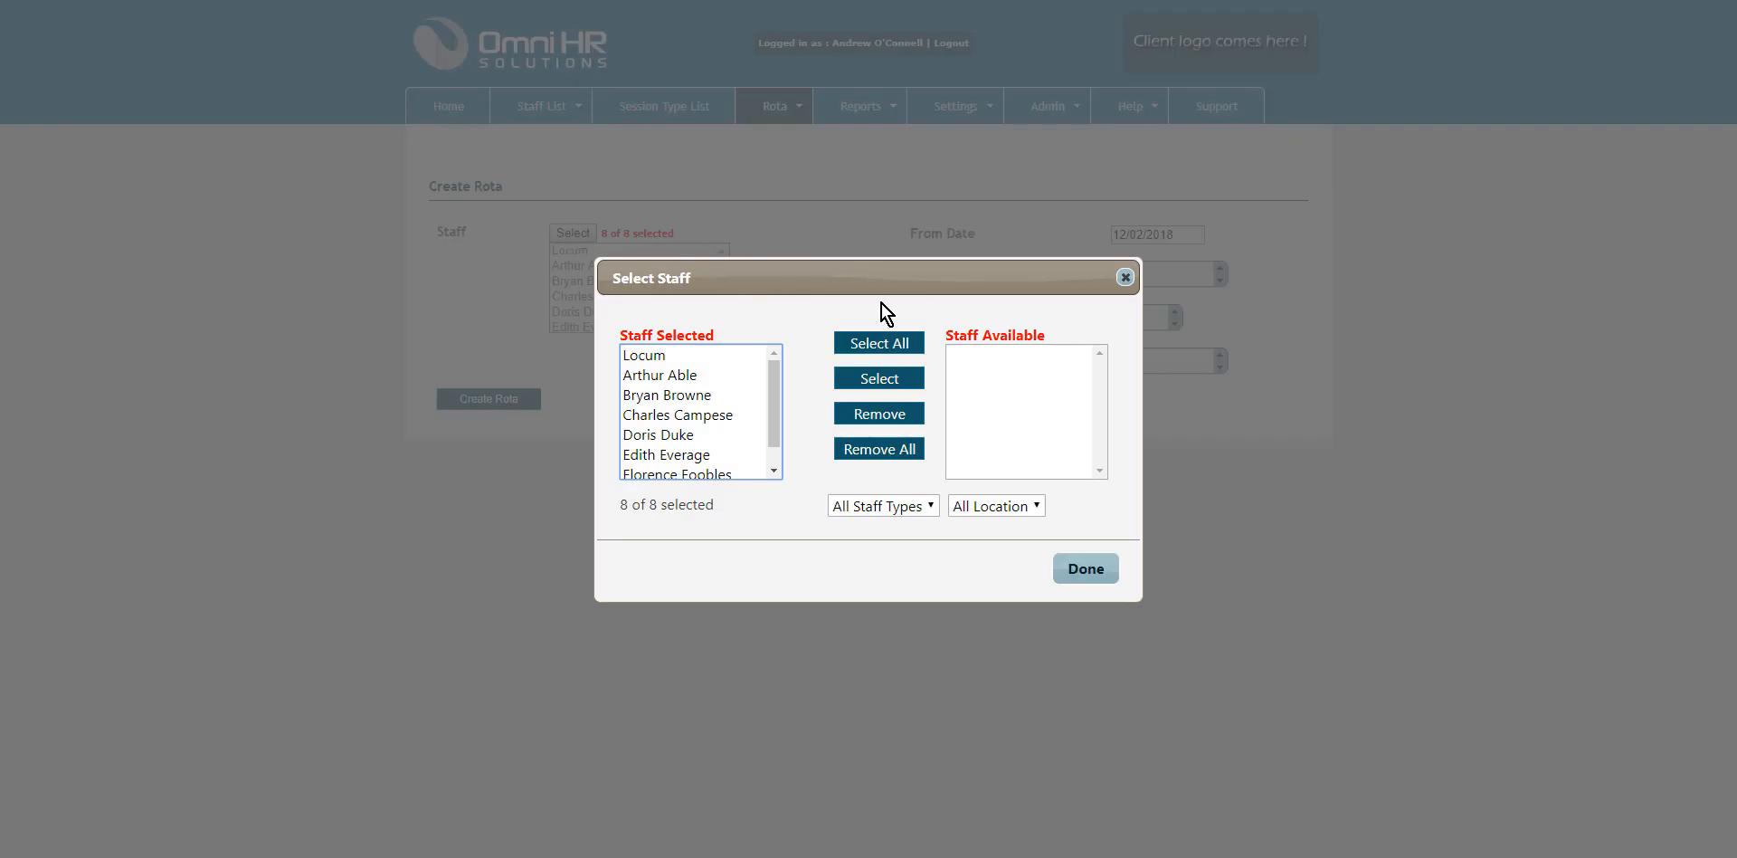
left_click(885, 449)
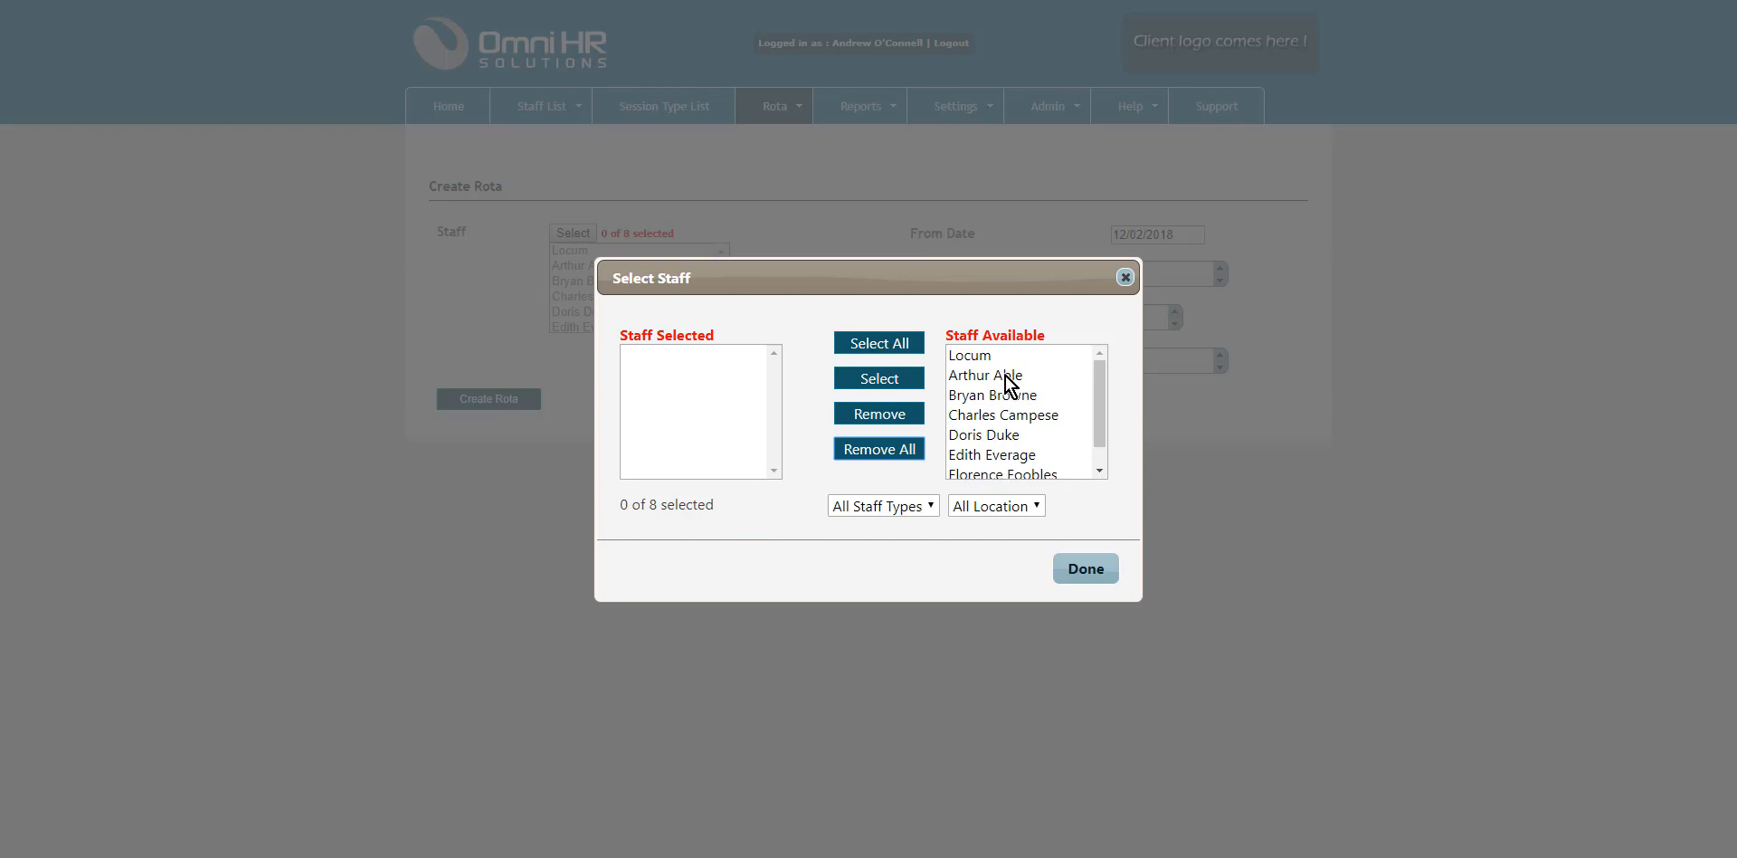
left_click(973, 357)
left_click(860, 380)
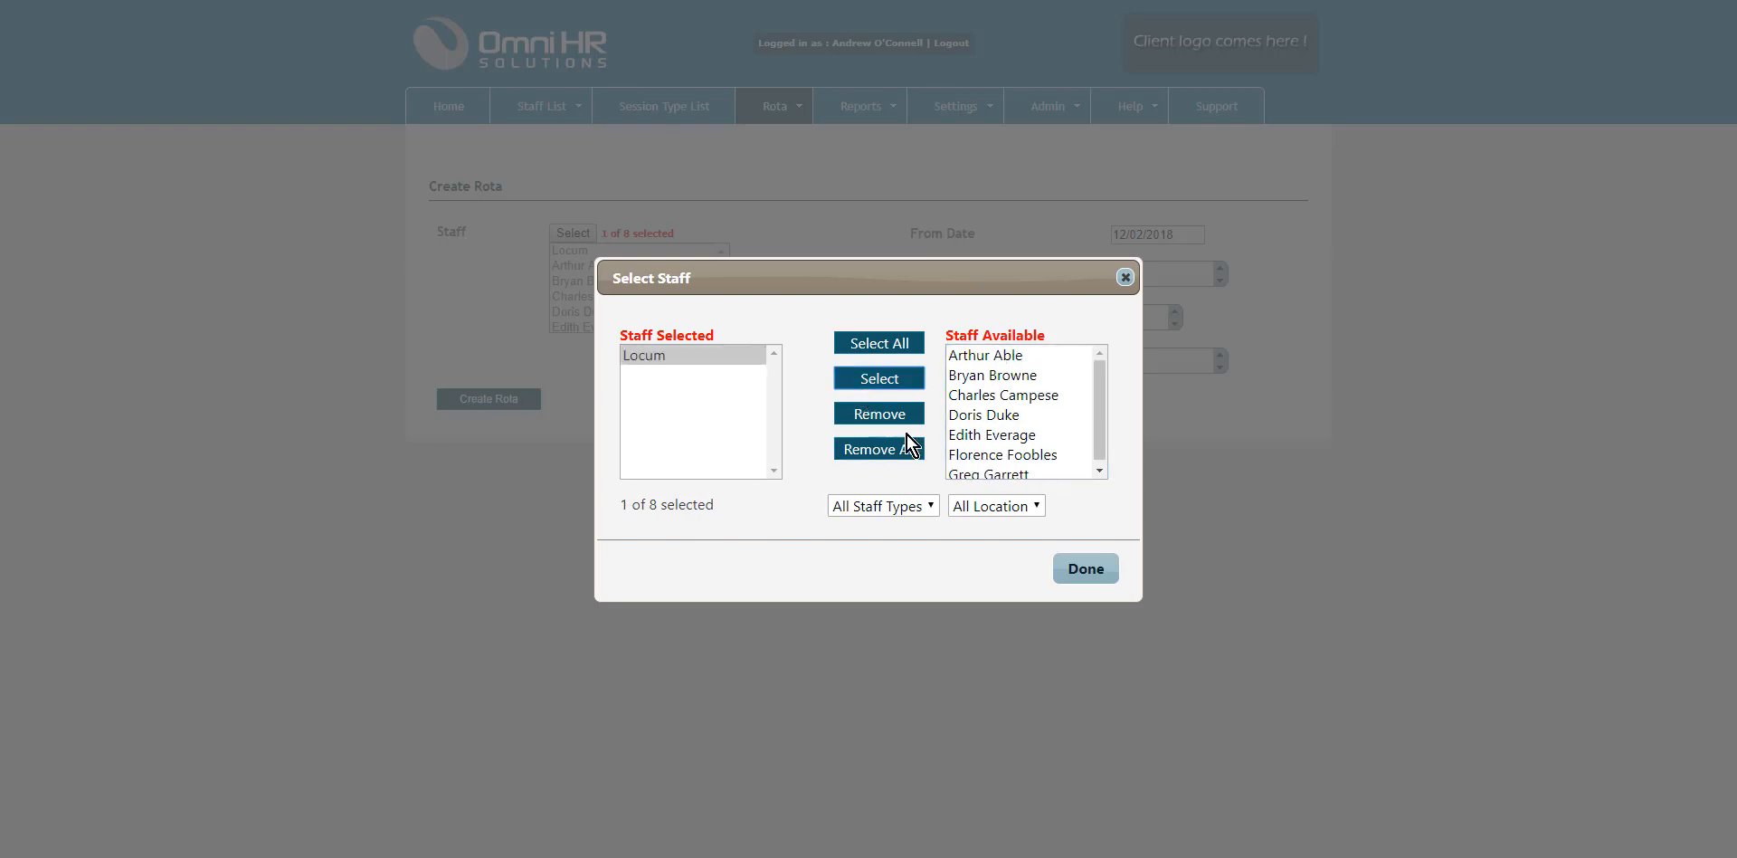
left_click(1084, 570)
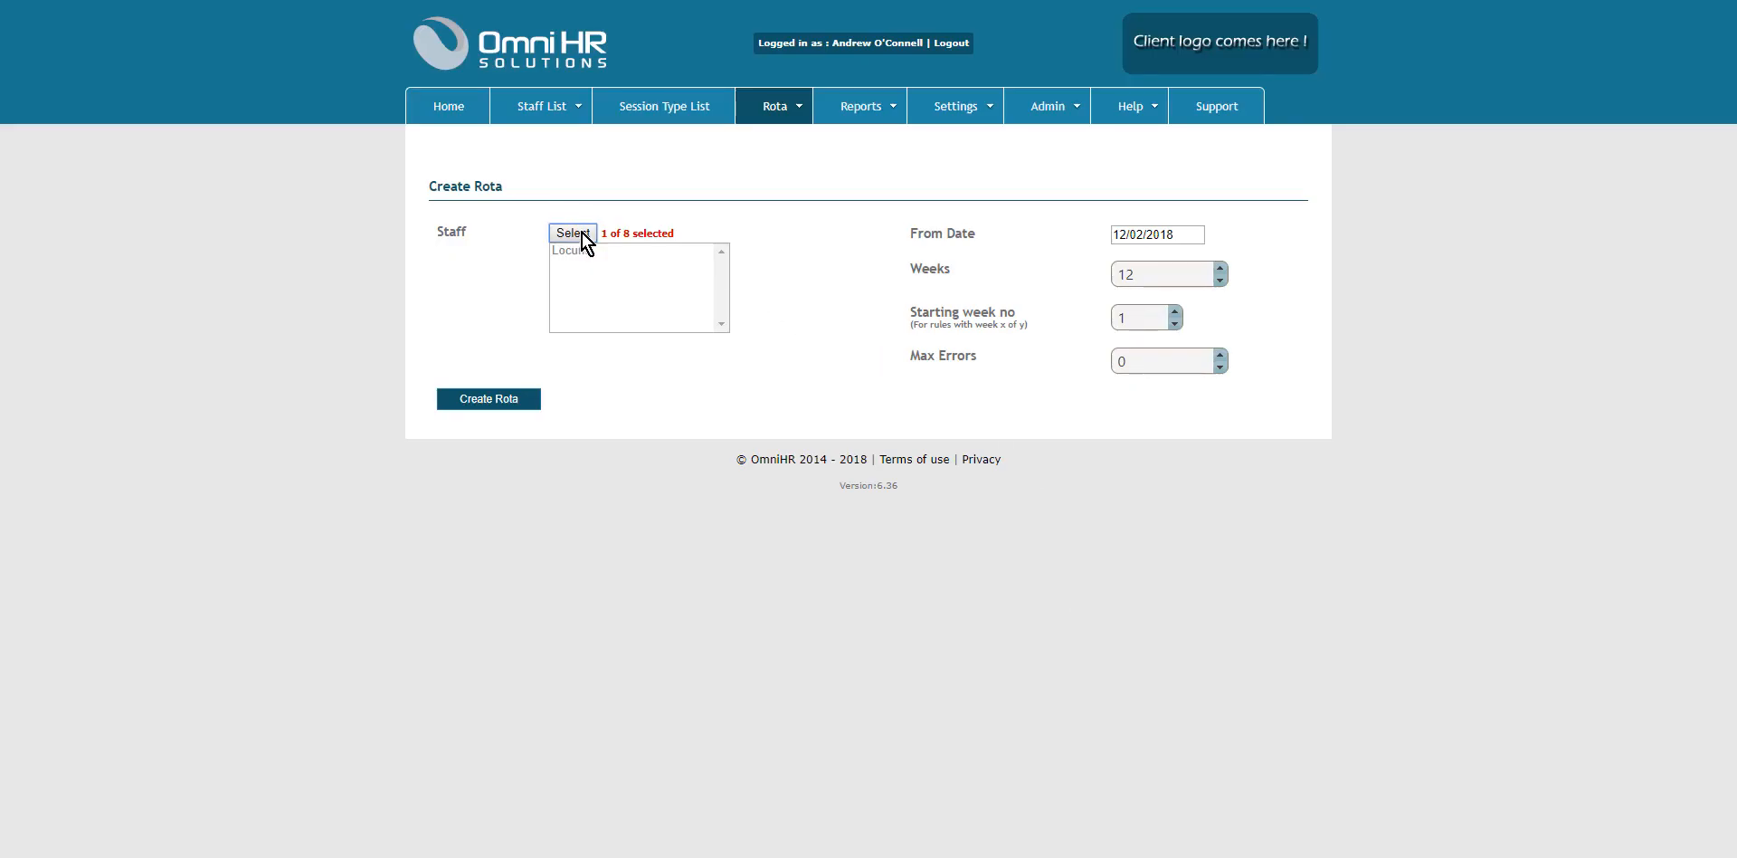
left_click(476, 404)
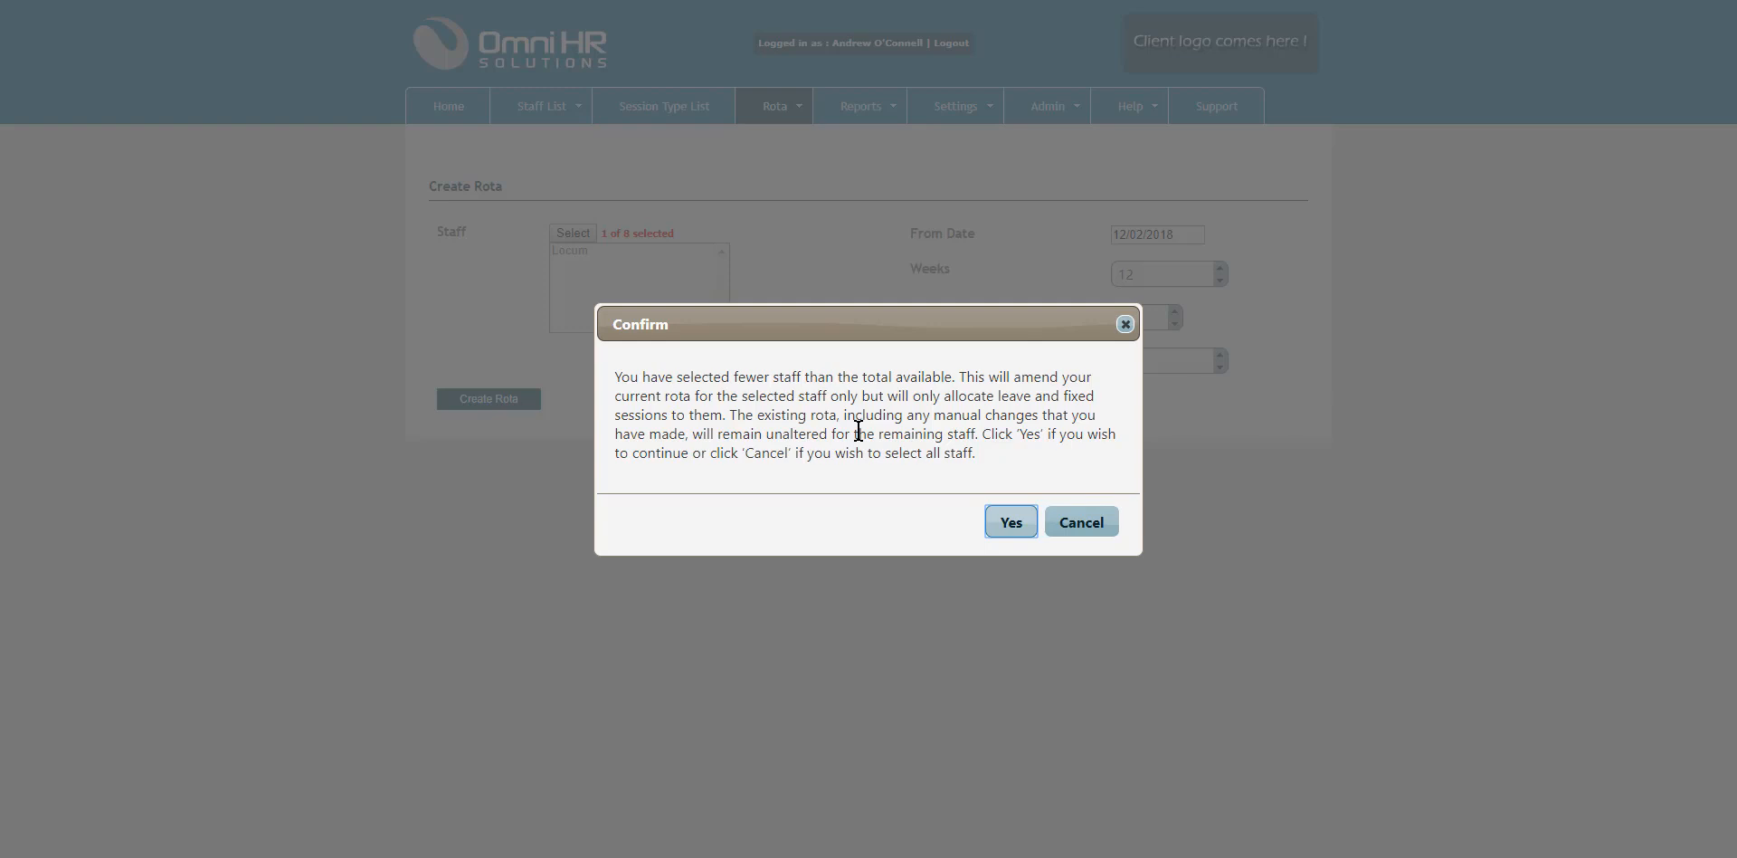
left_click(1098, 534)
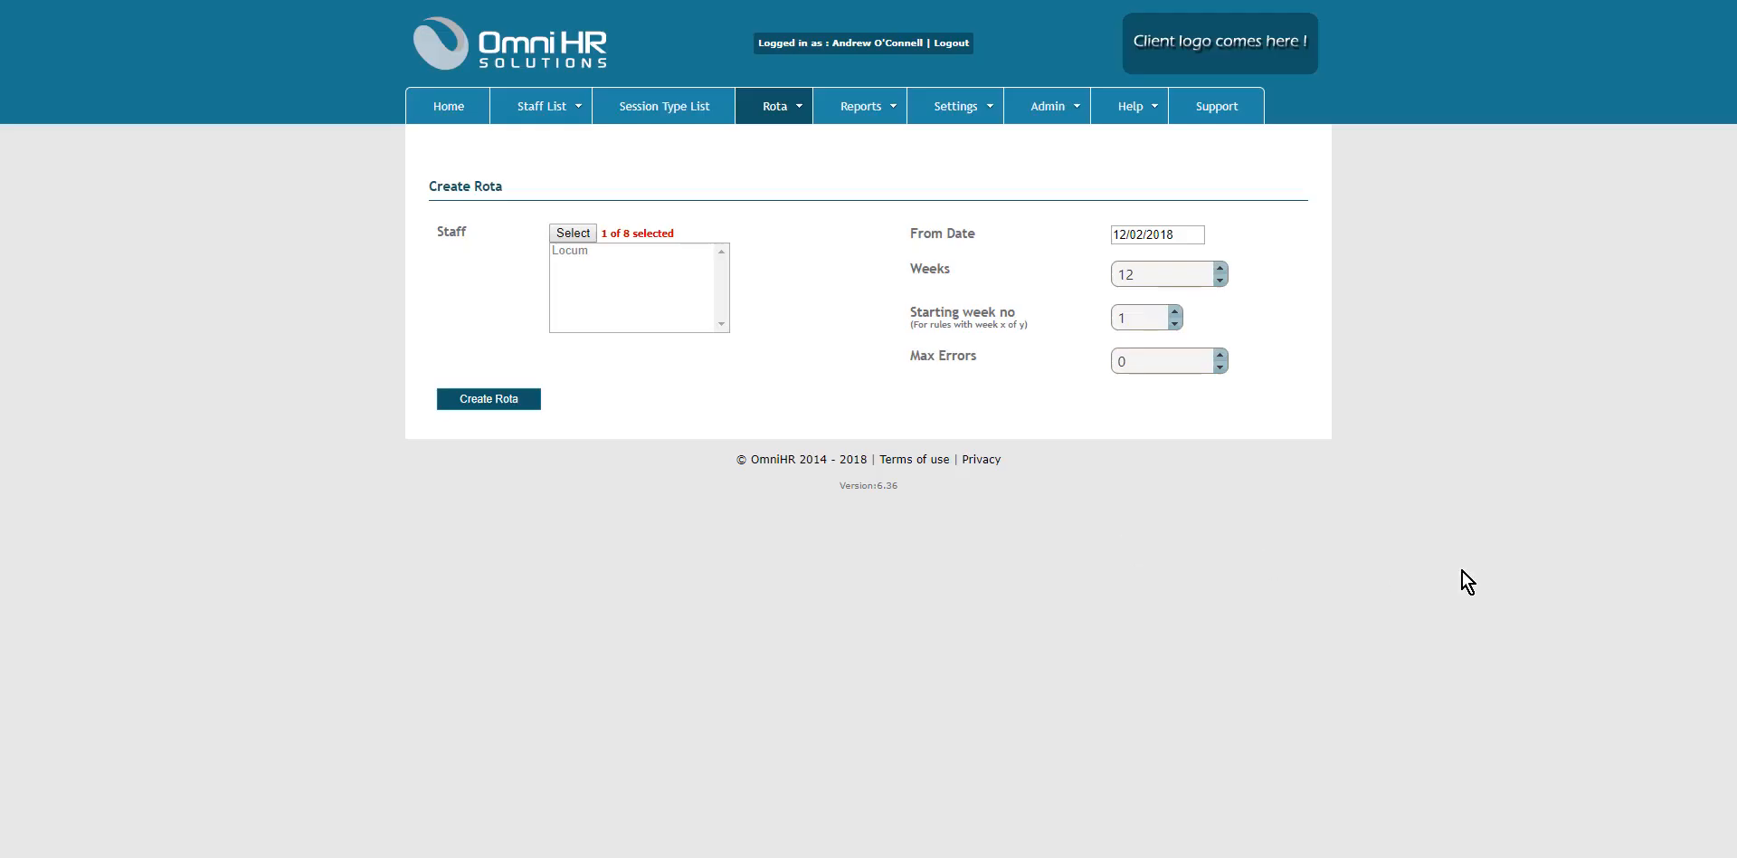
Reselect all staff for the new rota and confirm the selection
left_click(572, 239)
left_click(872, 342)
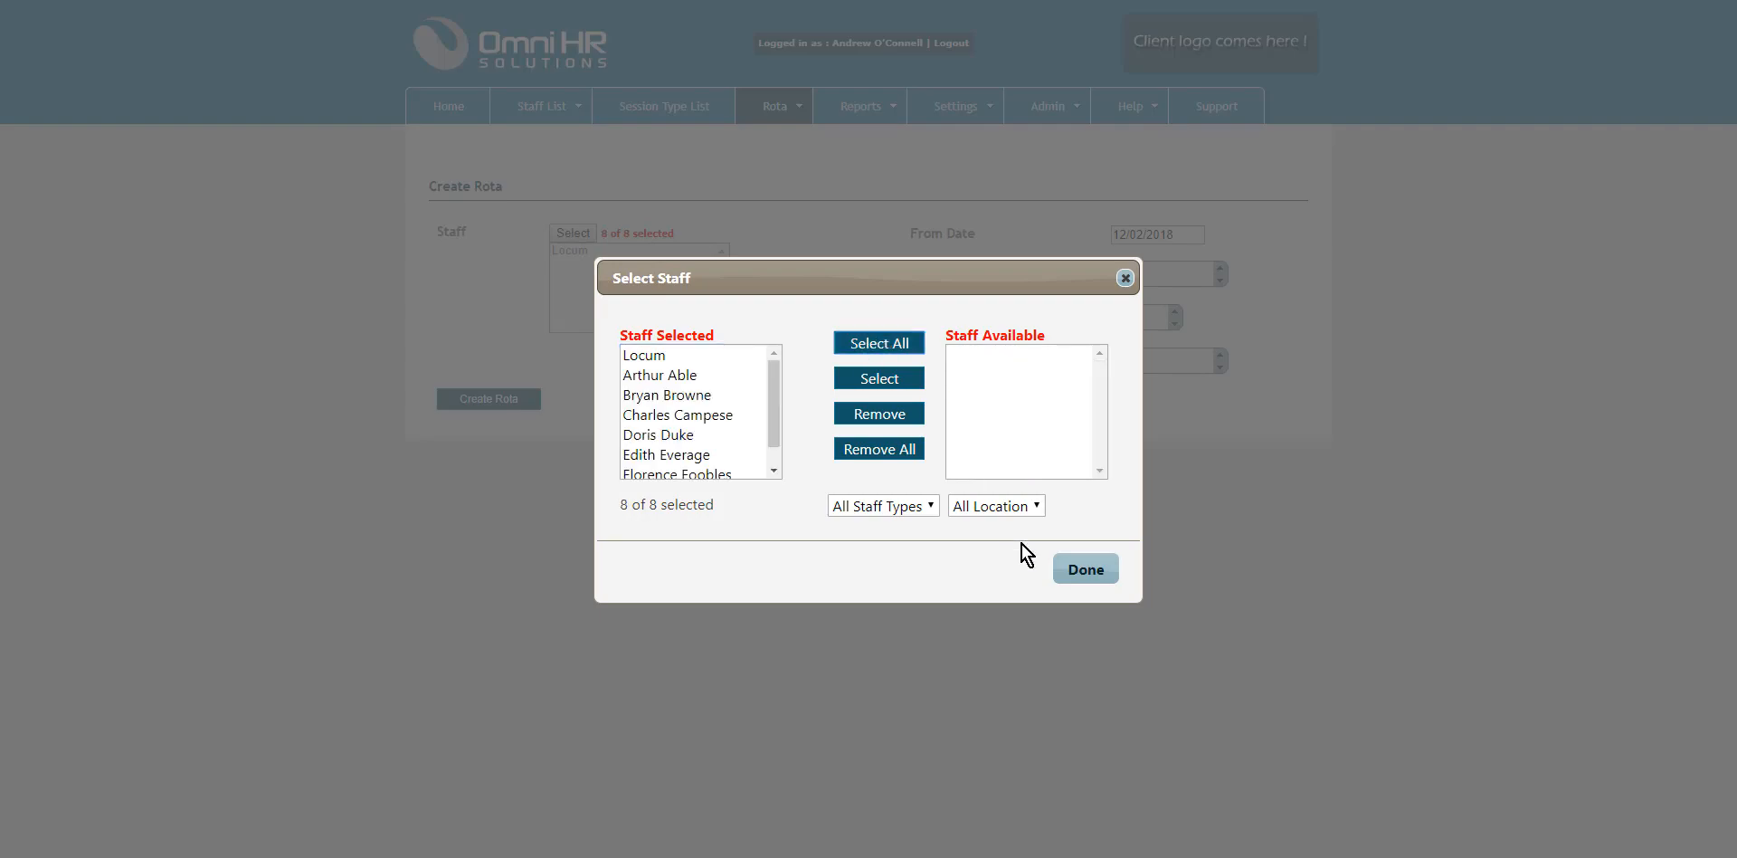
left_click(1090, 568)
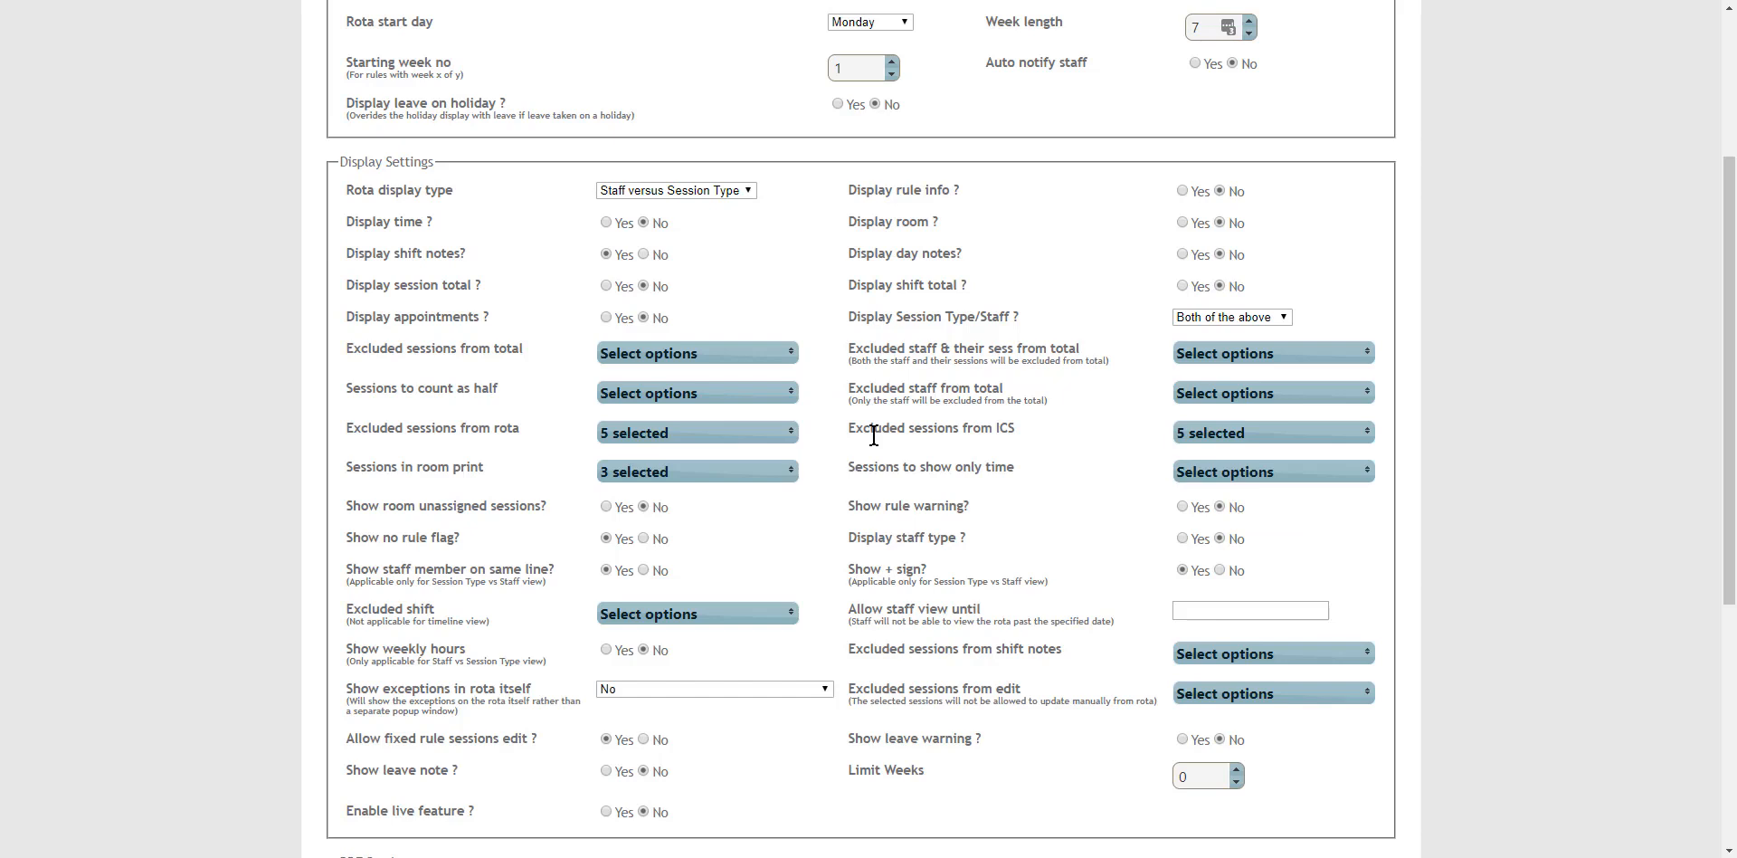
Review the main, display and PDF options in the rota settings, down to the staff, session type and room orders
scroll(874, 434, "up", 5)
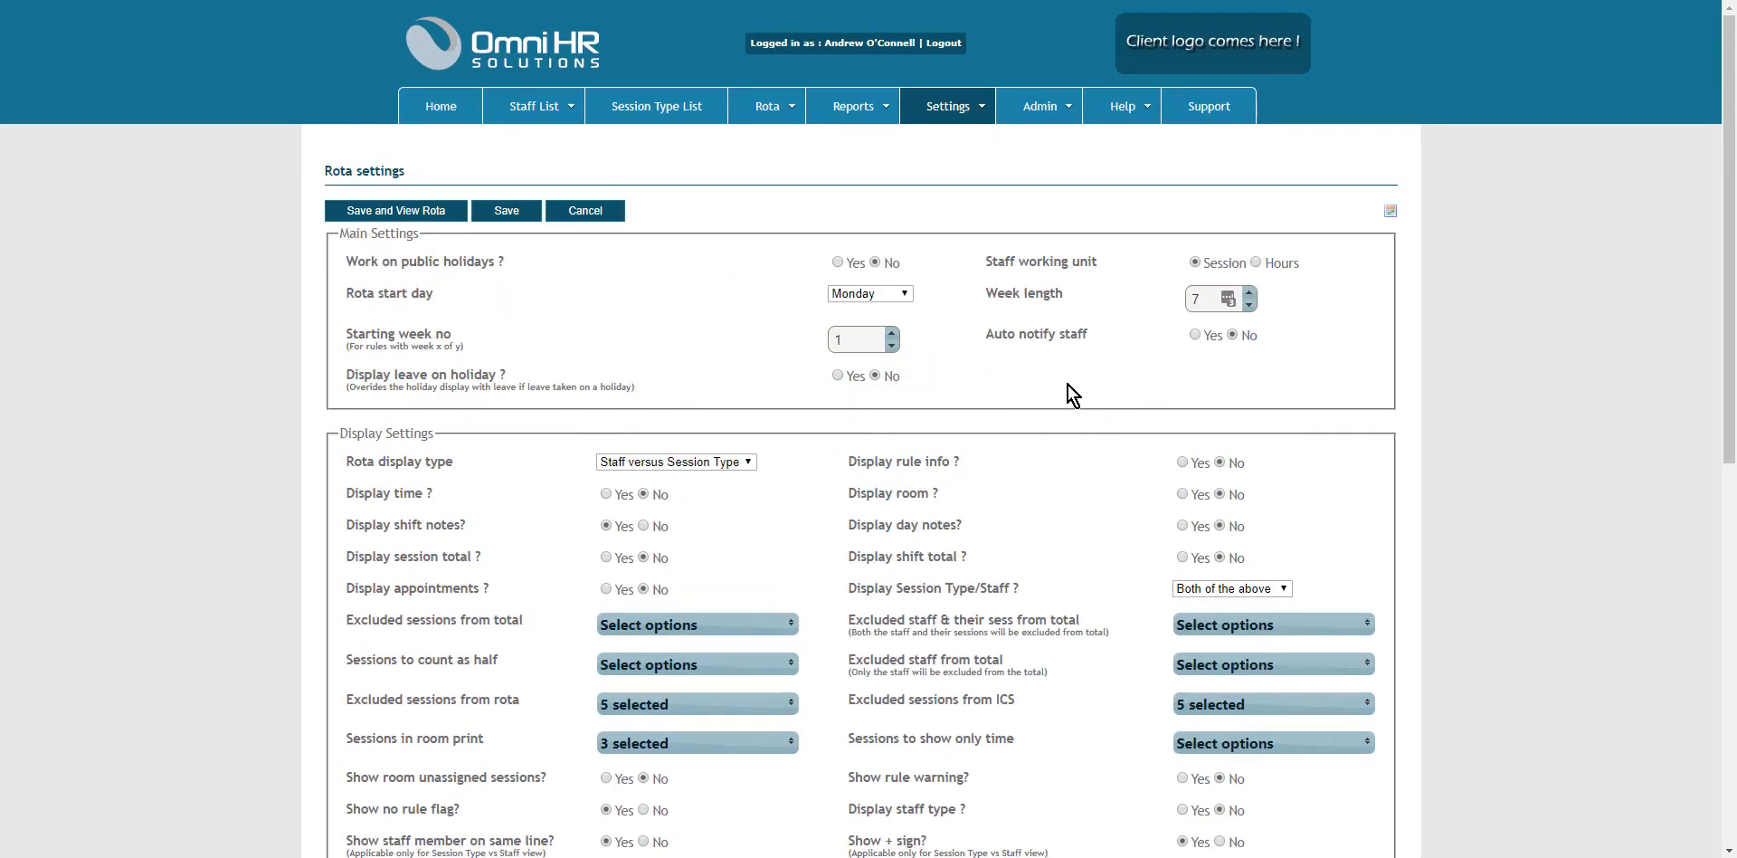
scroll(1068, 385, "down", 3)
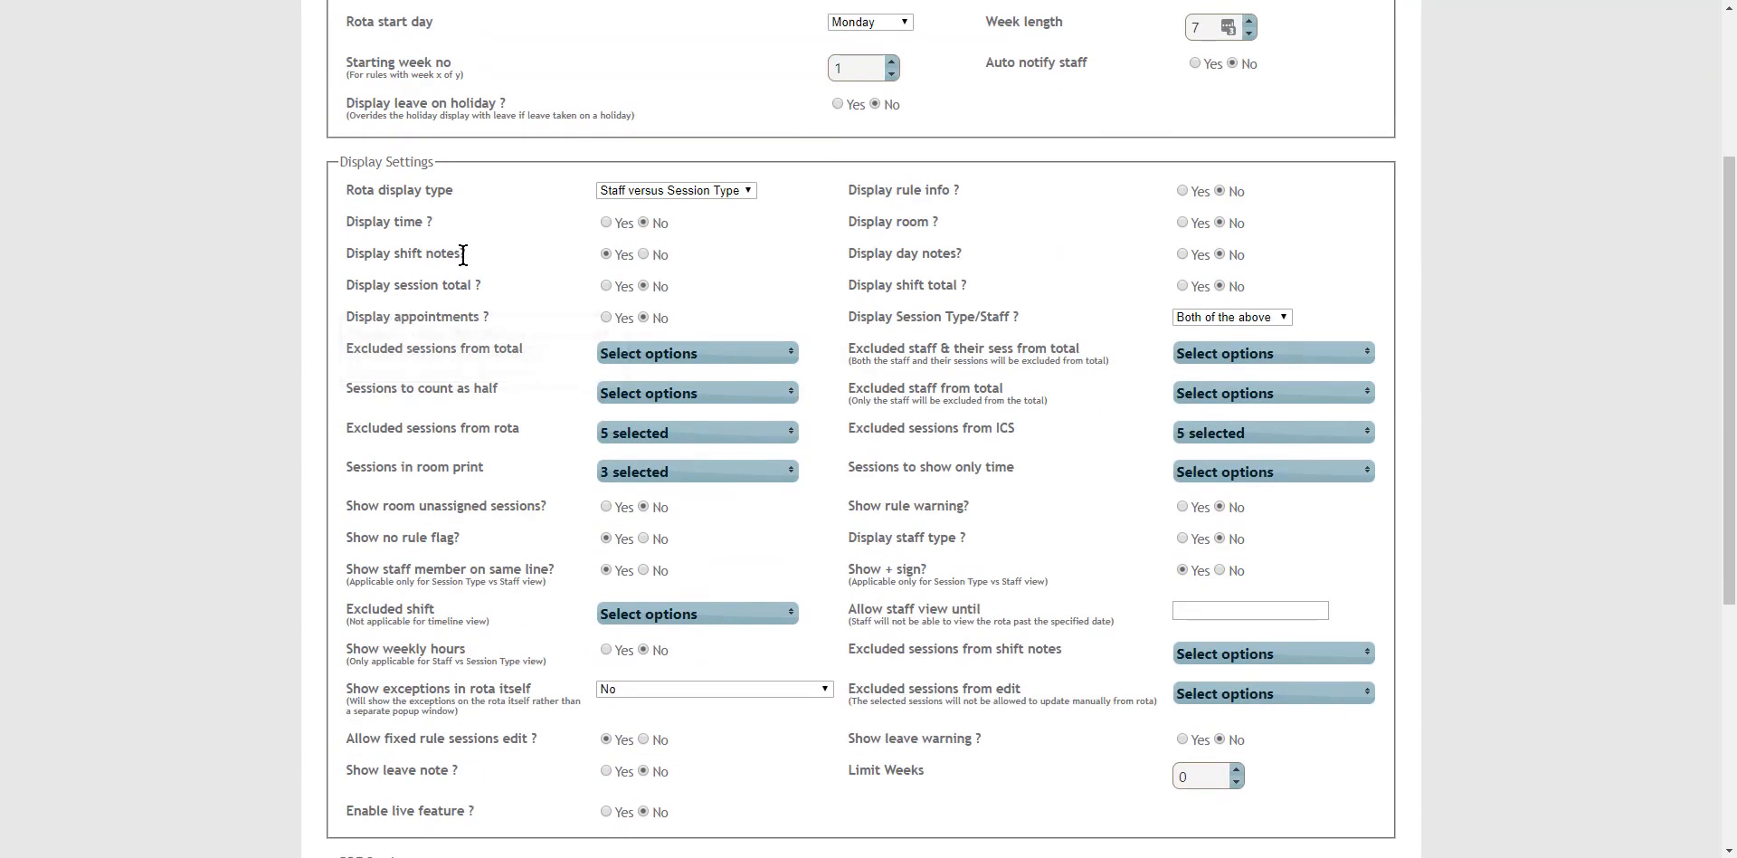
scroll(1039, 222, "down", 3)
scroll(1039, 223, "down", 2)
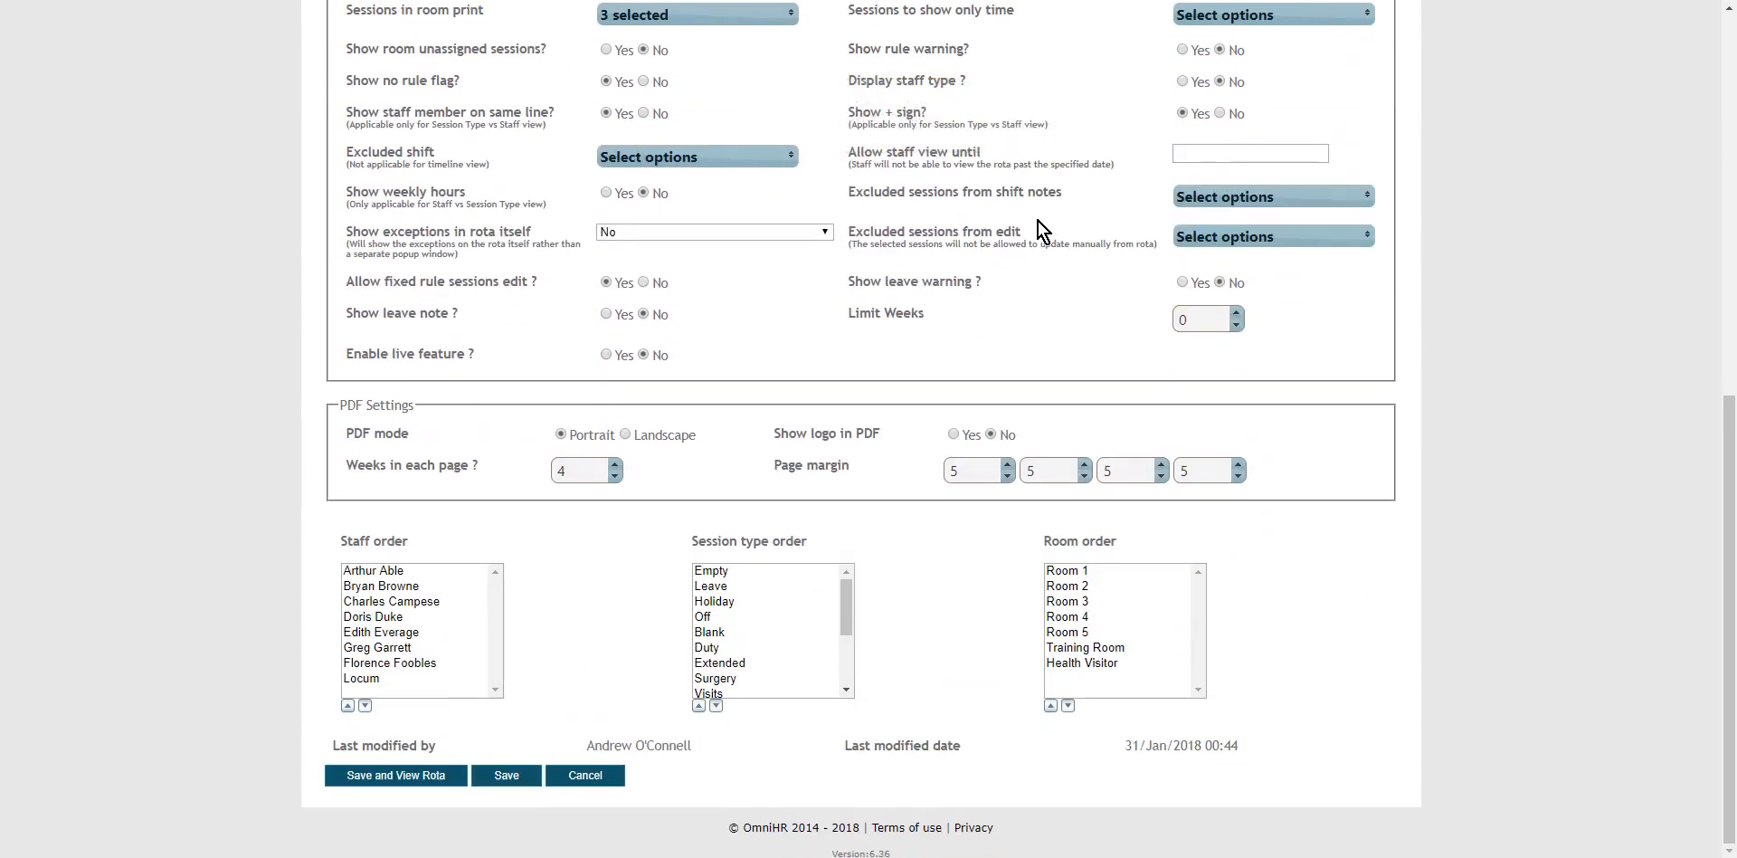
Try moving Locum up two places in the rota's staff order, return it to the end, and save the settings
left_click(380, 587)
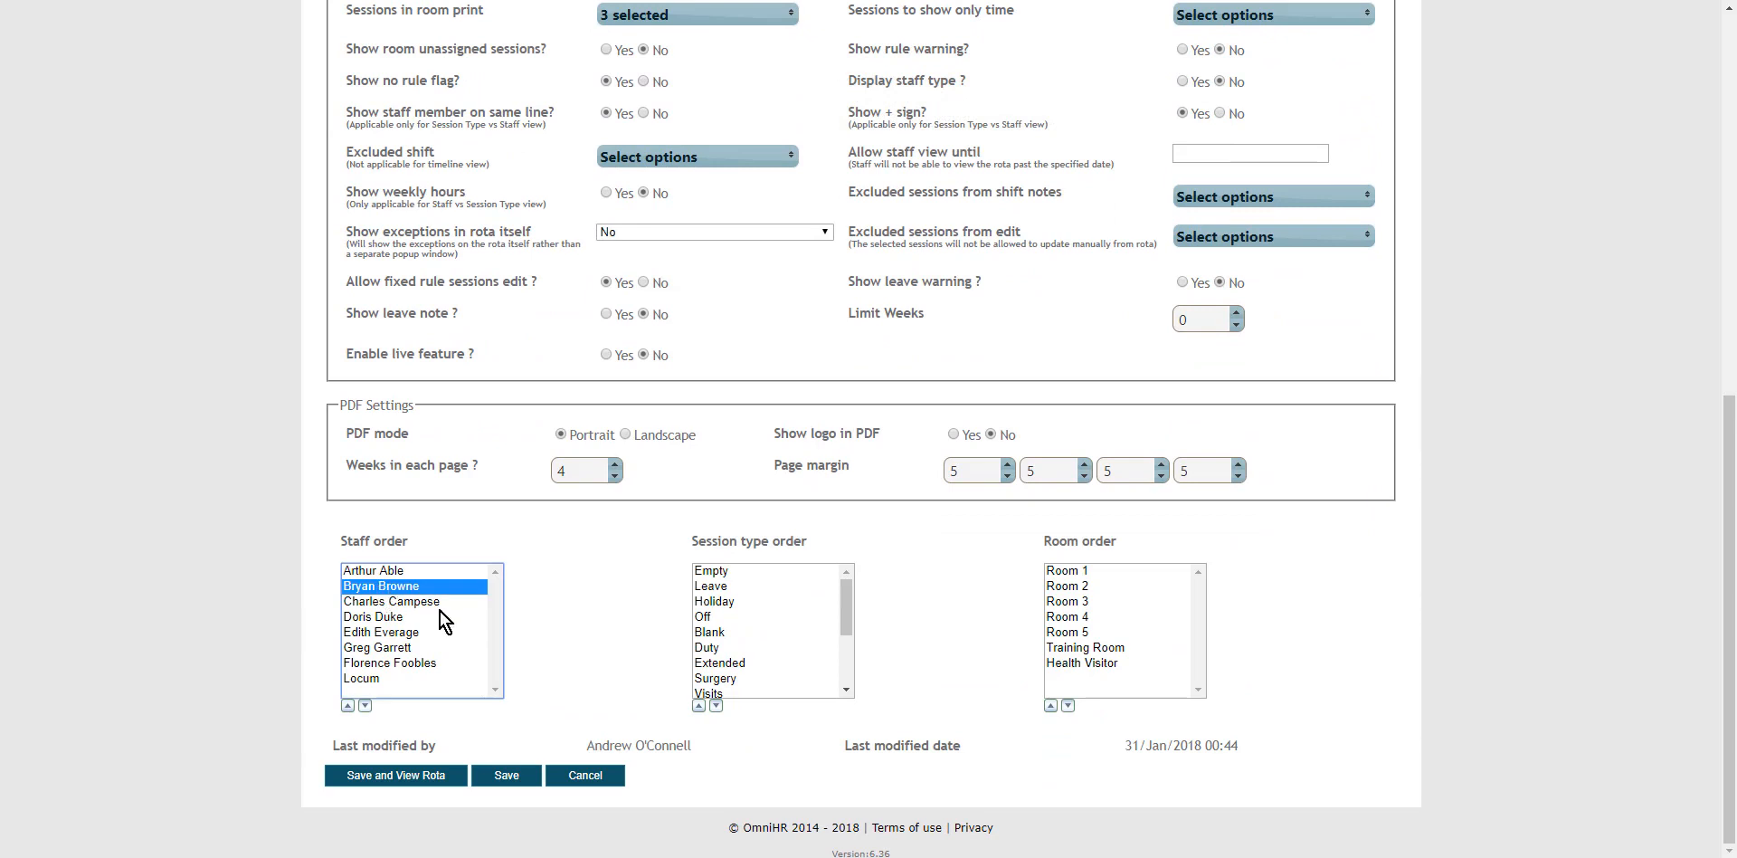
left_click(422, 632)
left_click(407, 662)
left_click(410, 585)
left_click(427, 630)
left_click(421, 616)
left_click(384, 679)
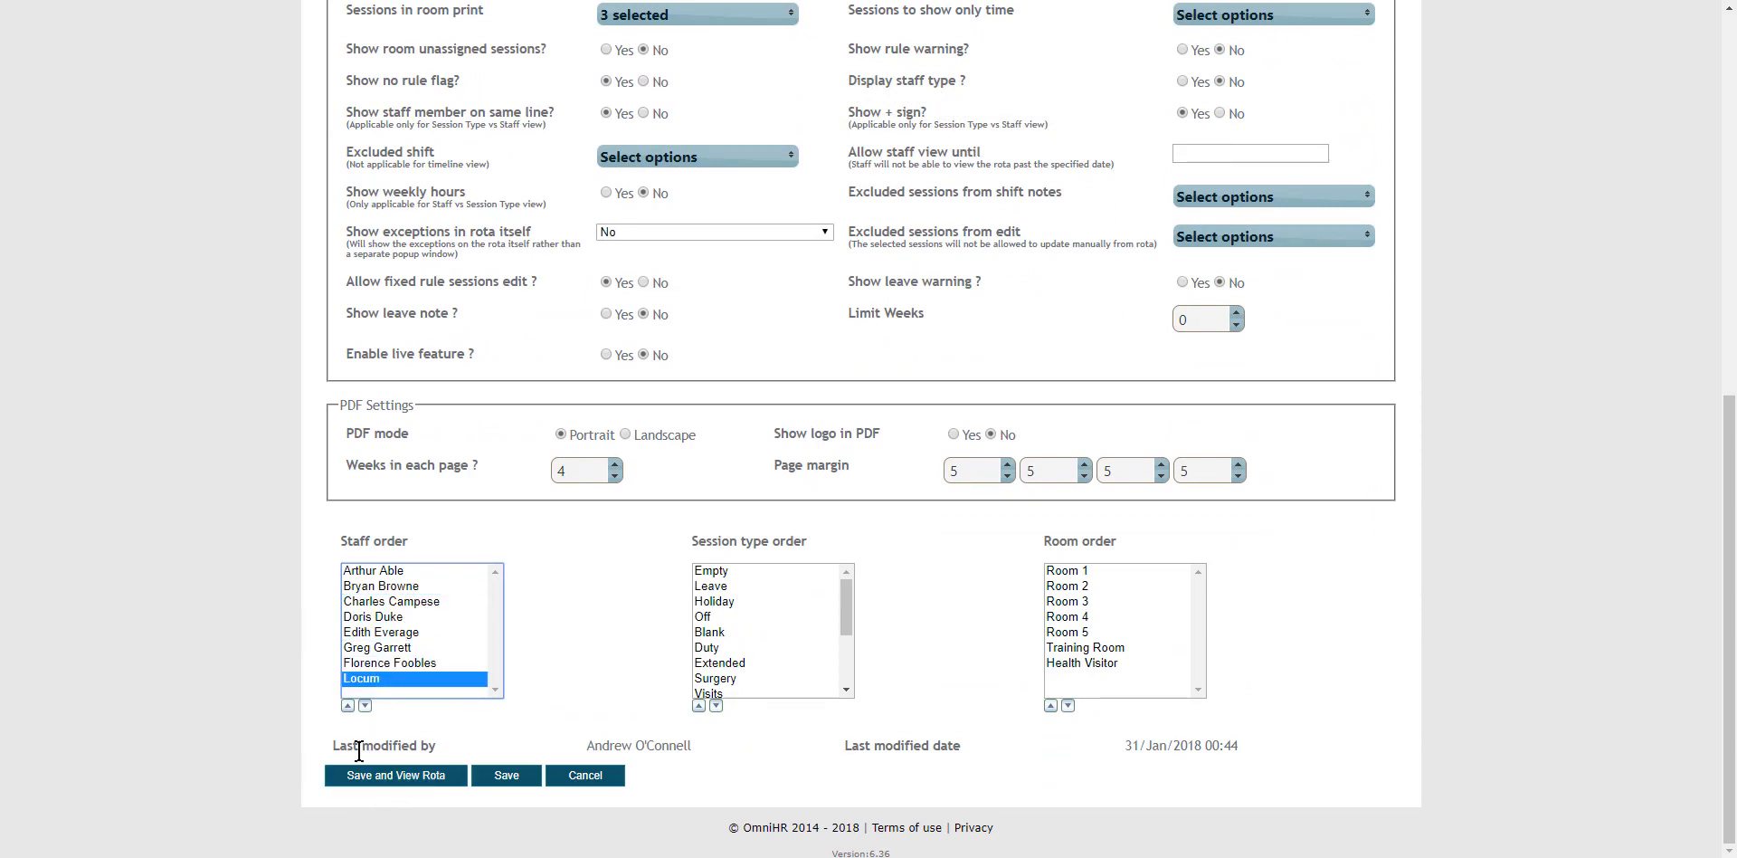
left_click(347, 706)
left_click(347, 706)
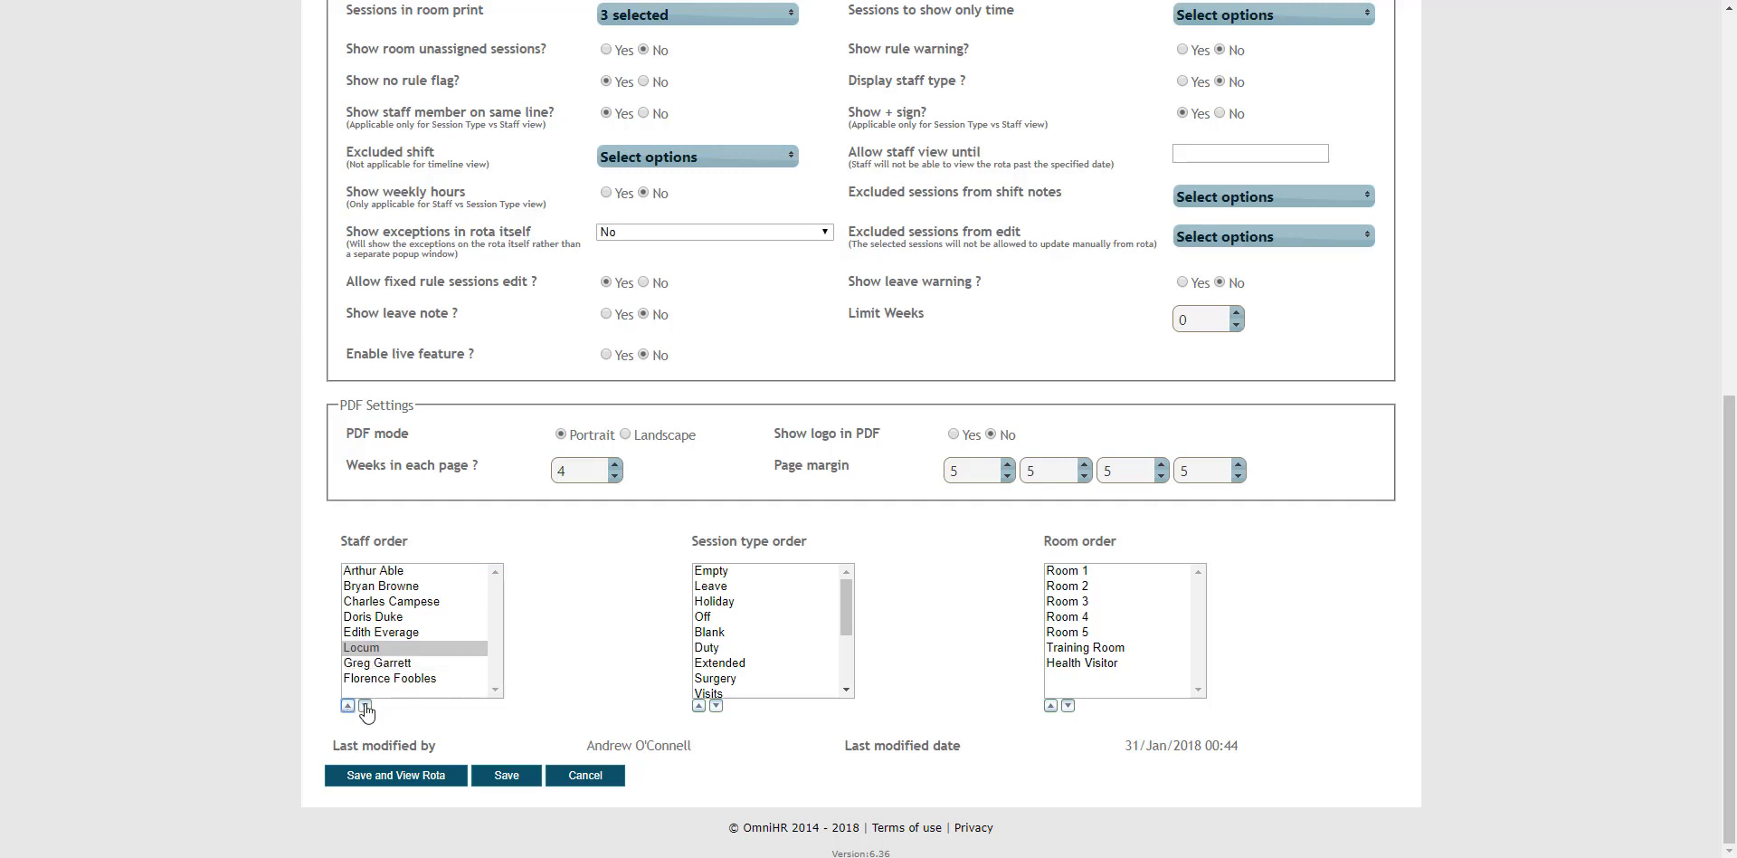
left_click(364, 705)
left_click(365, 705)
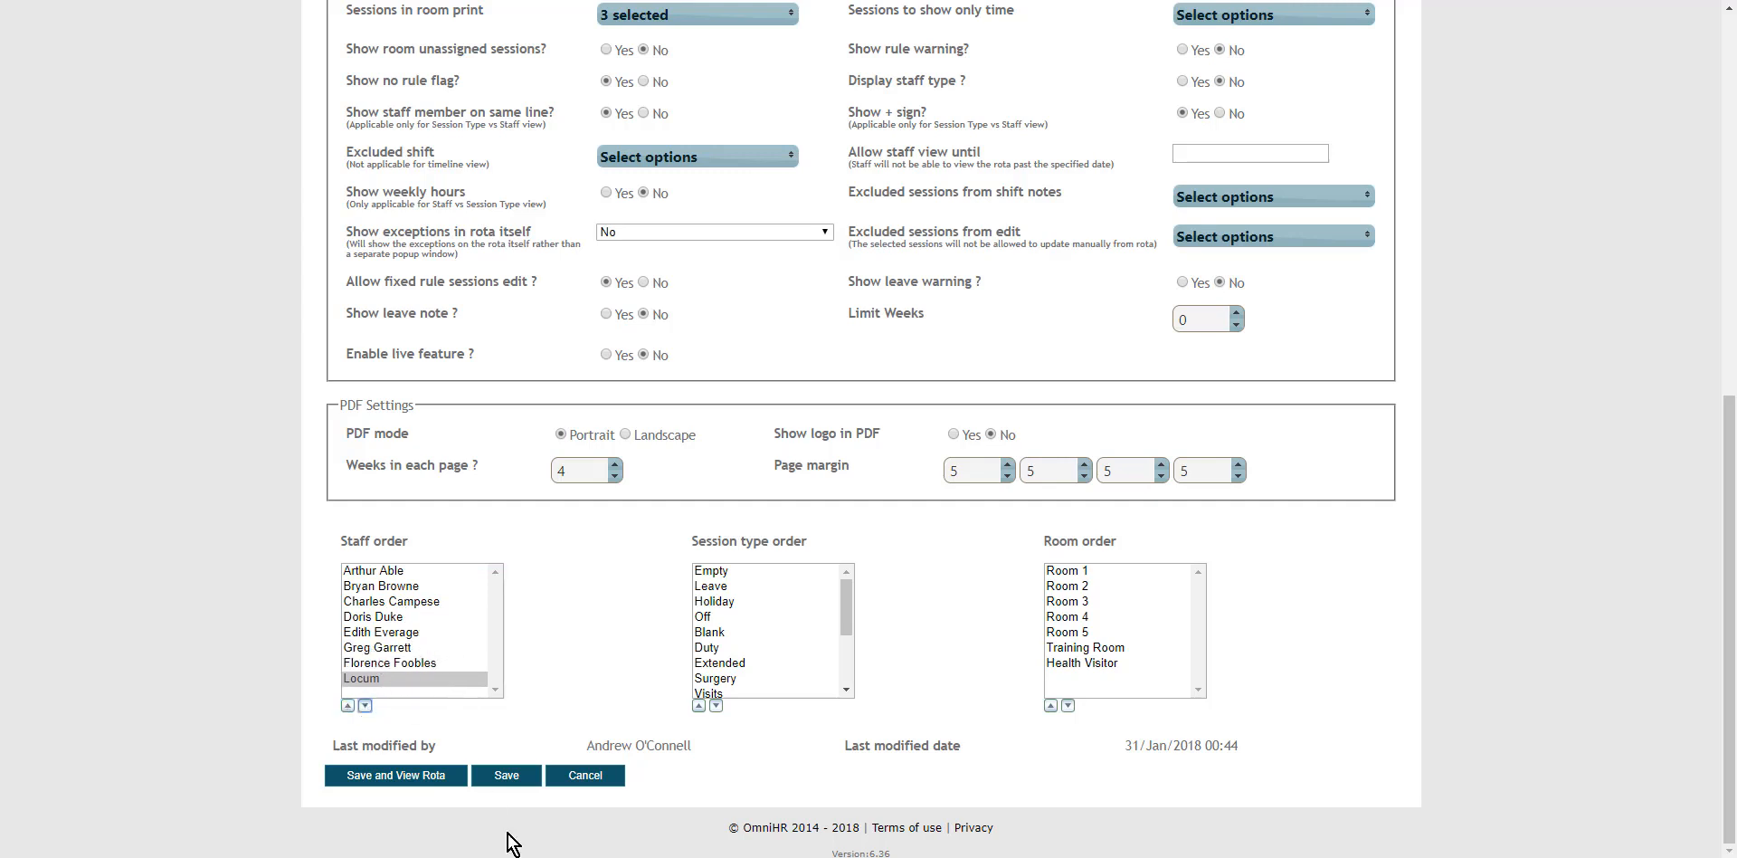
left_click(506, 775)
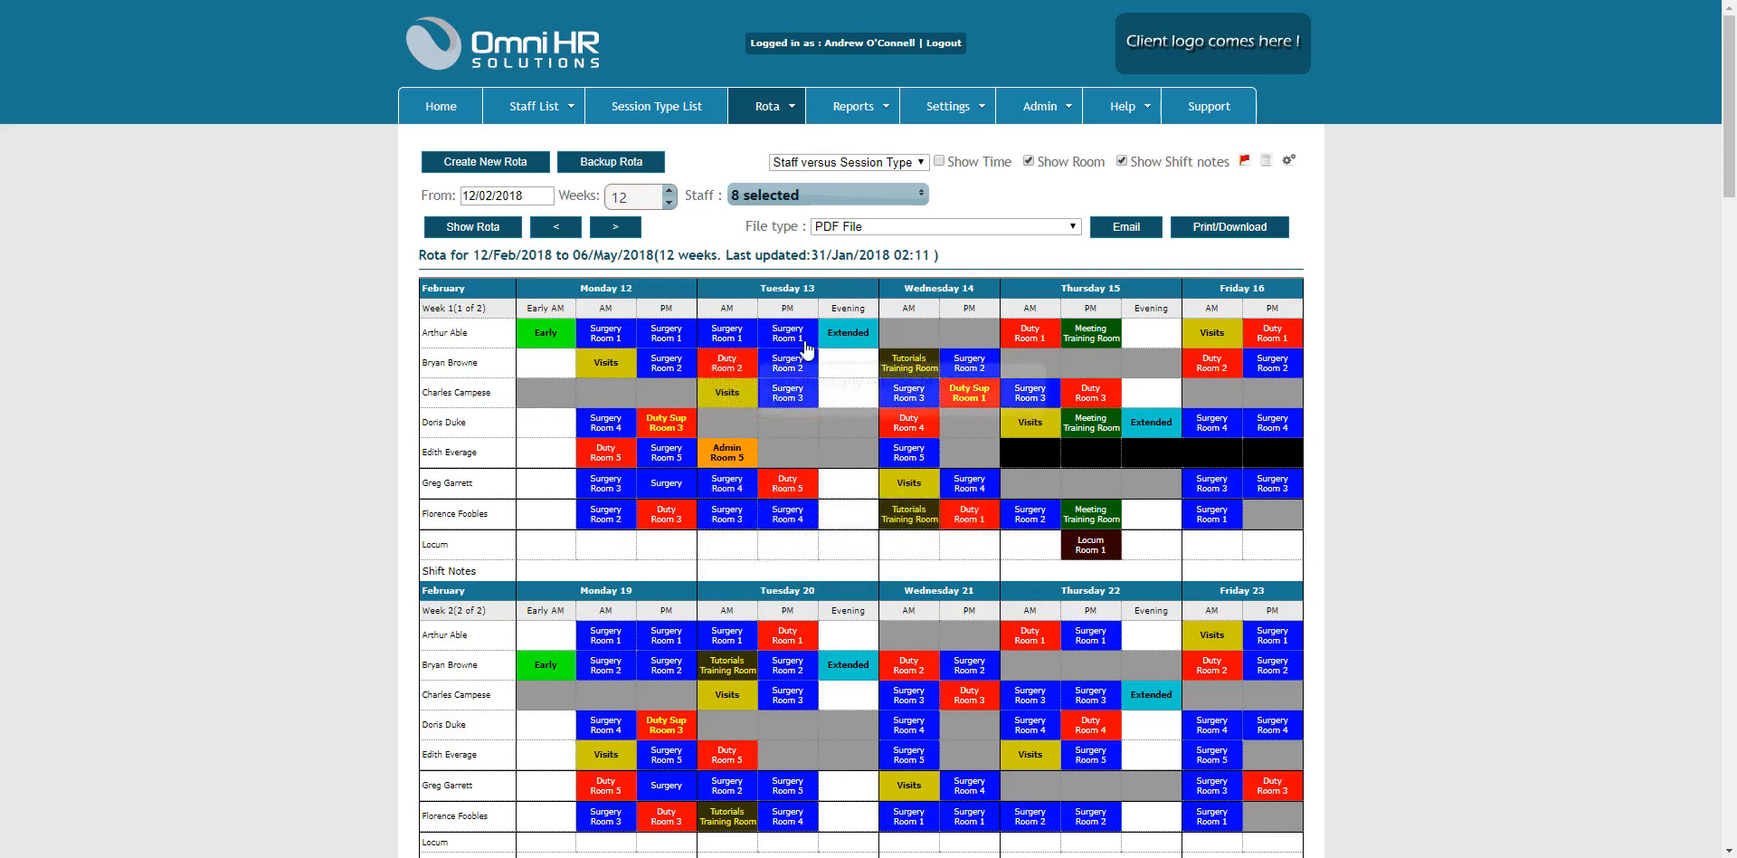
Change the first listed partner's AM session on Tuesday 13 February to Duty, tick saving it as a fixed rule, and save
left_click(724, 339)
left_click(939, 317)
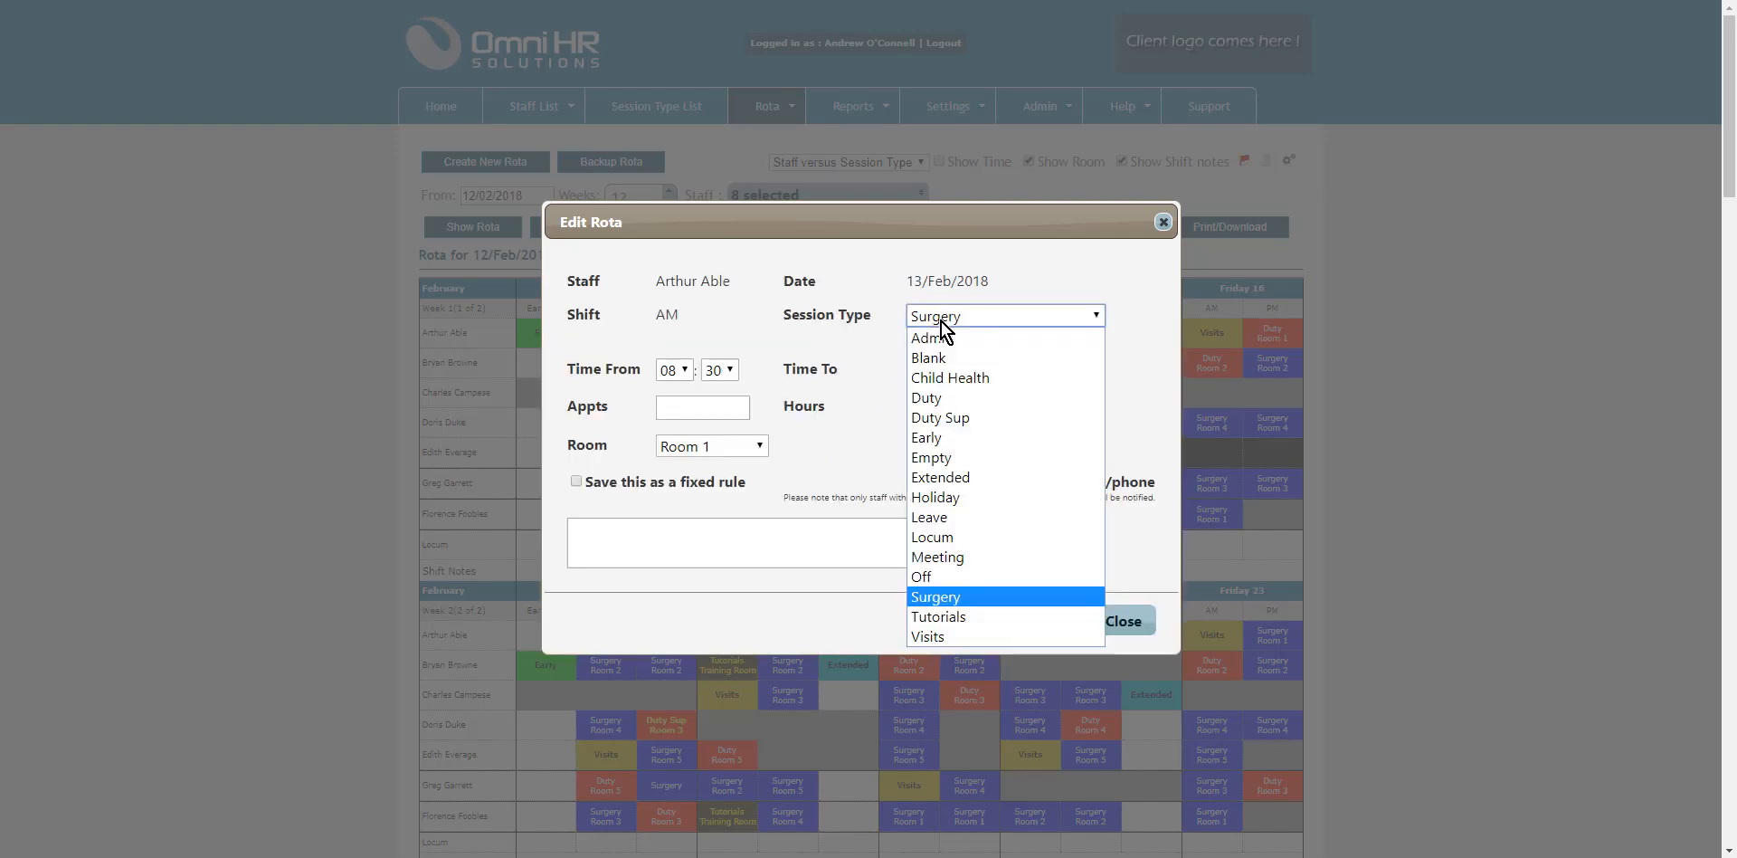
left_click(957, 399)
left_click_drag(766, 234, 771, 266)
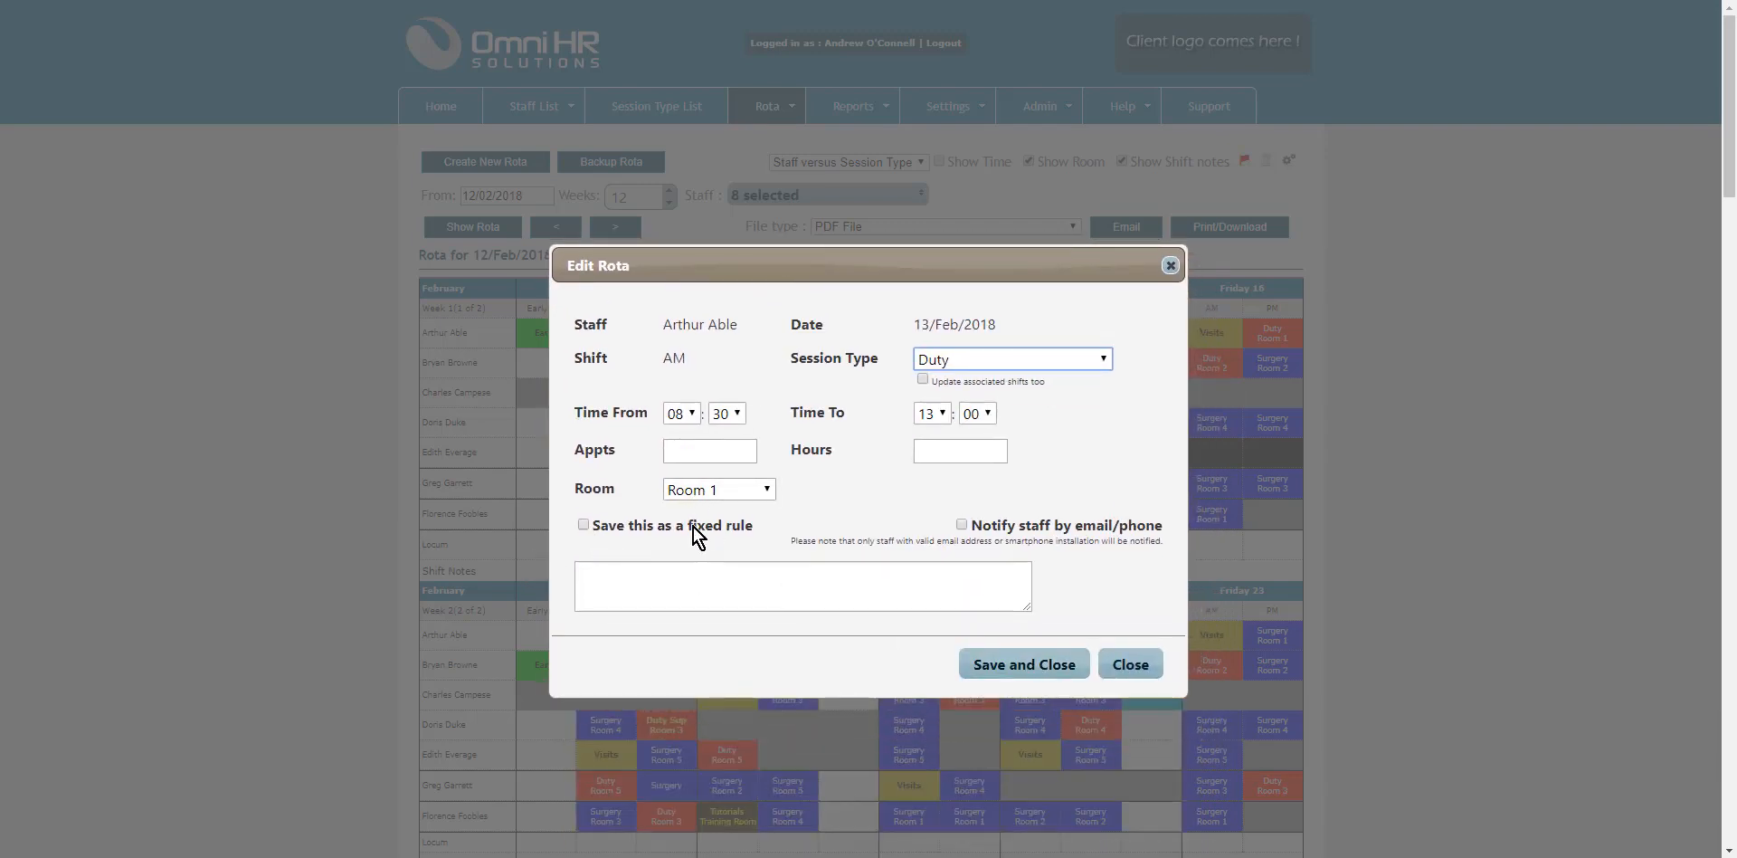
left_click(582, 526)
left_click(1040, 666)
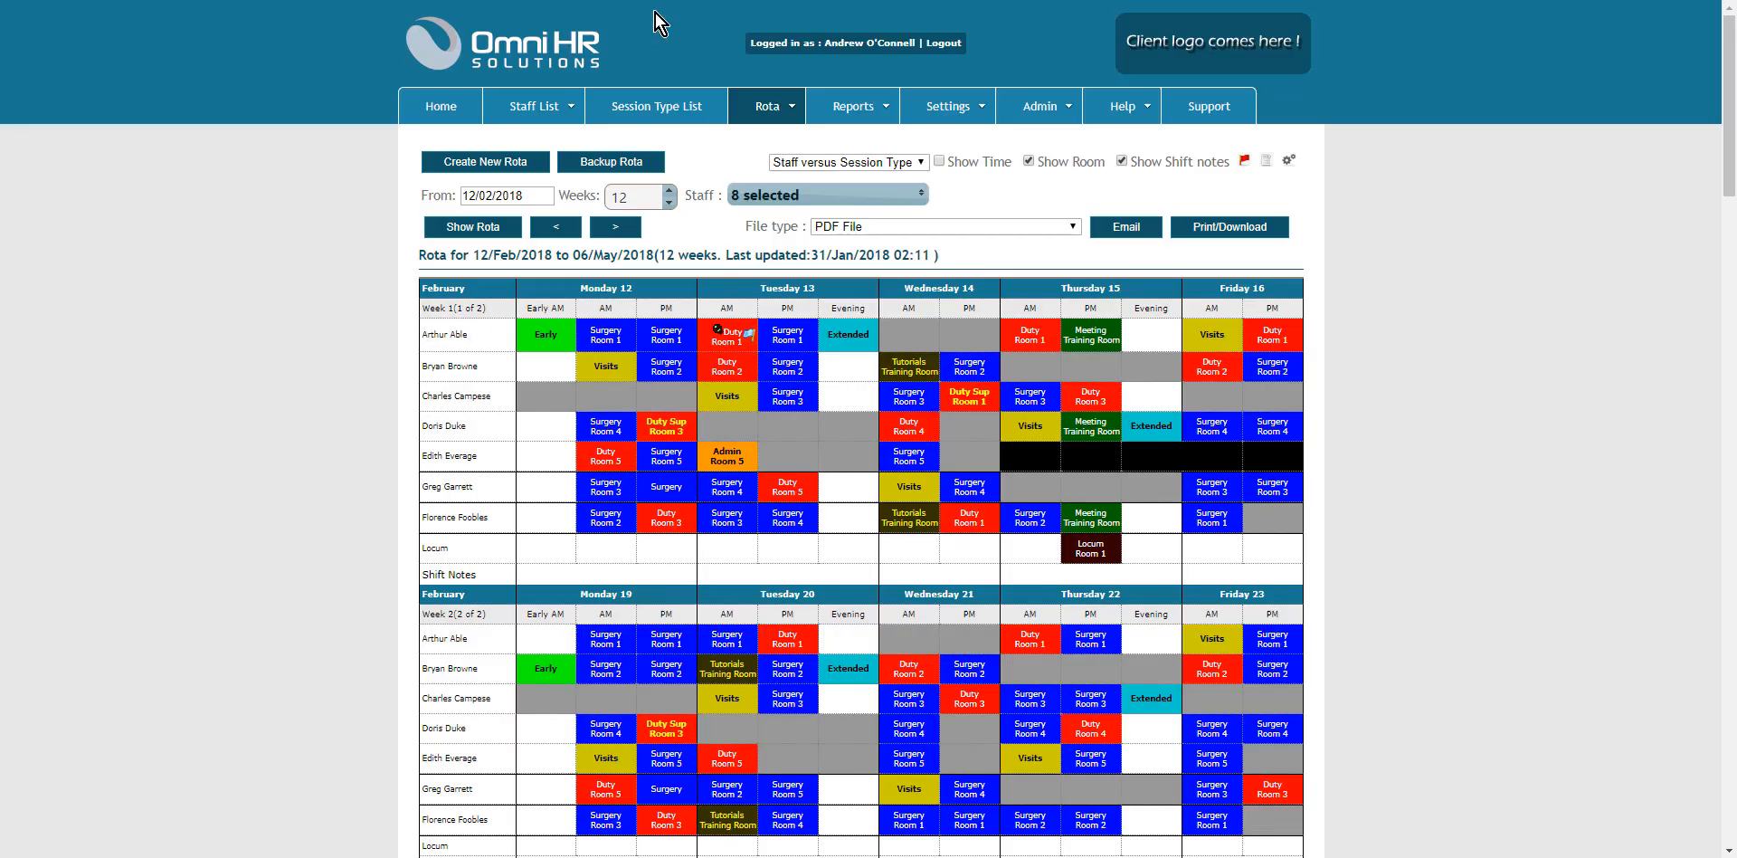
Reload that partner's staff record and check its Fixed Rules list for the Duty rule dated 13/02/2018
left_click(611, 1)
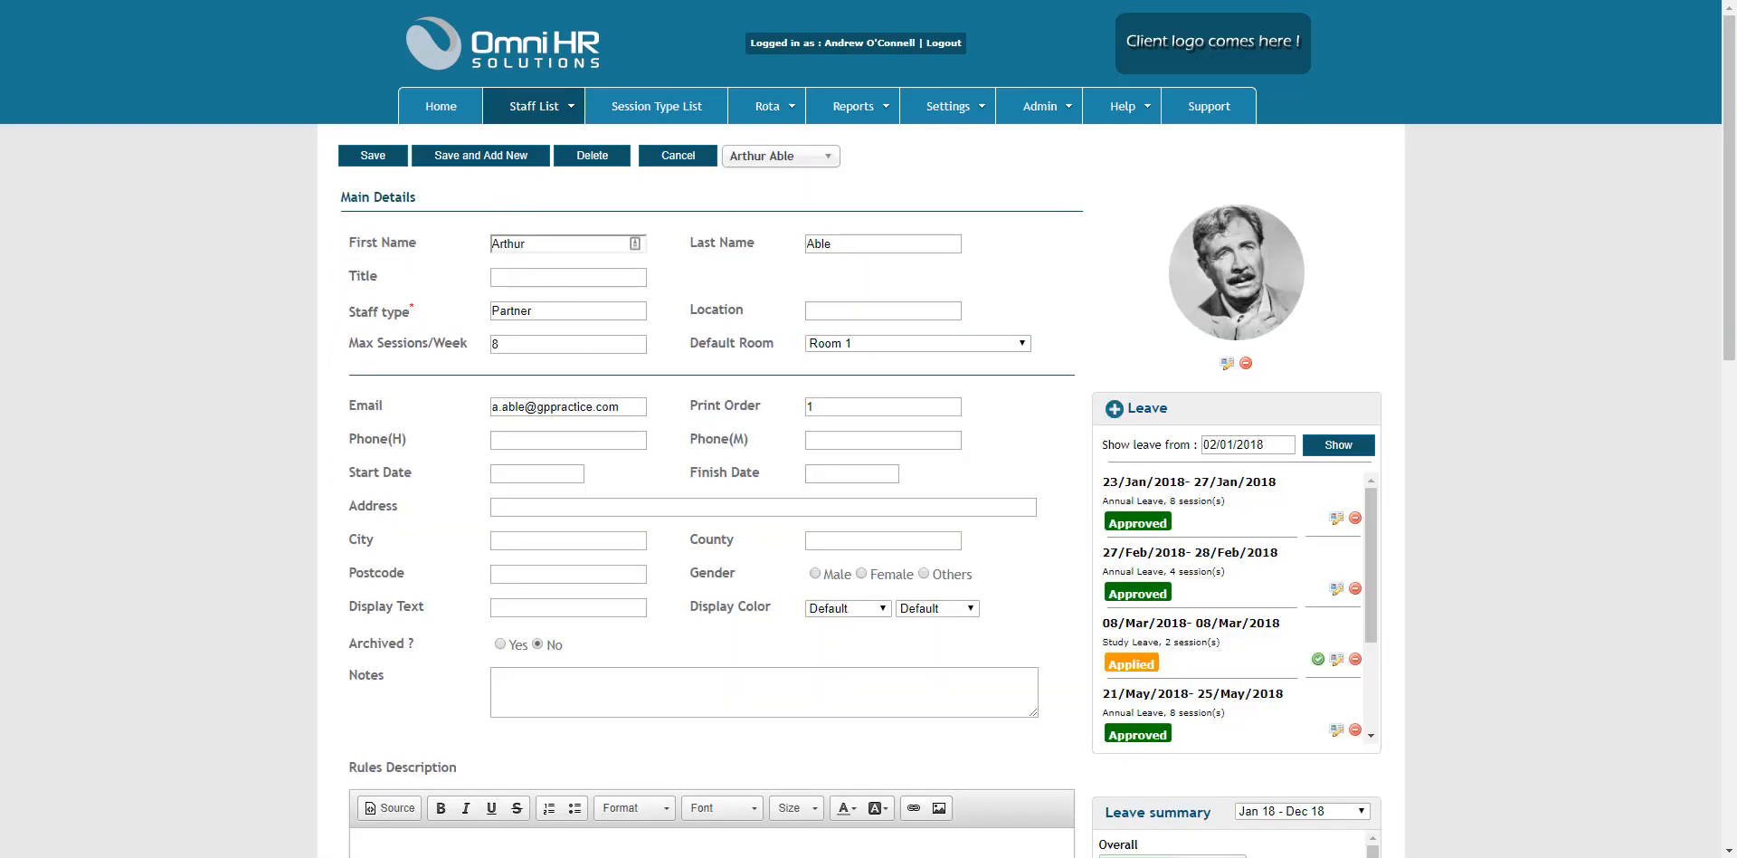
left_click(77, 1)
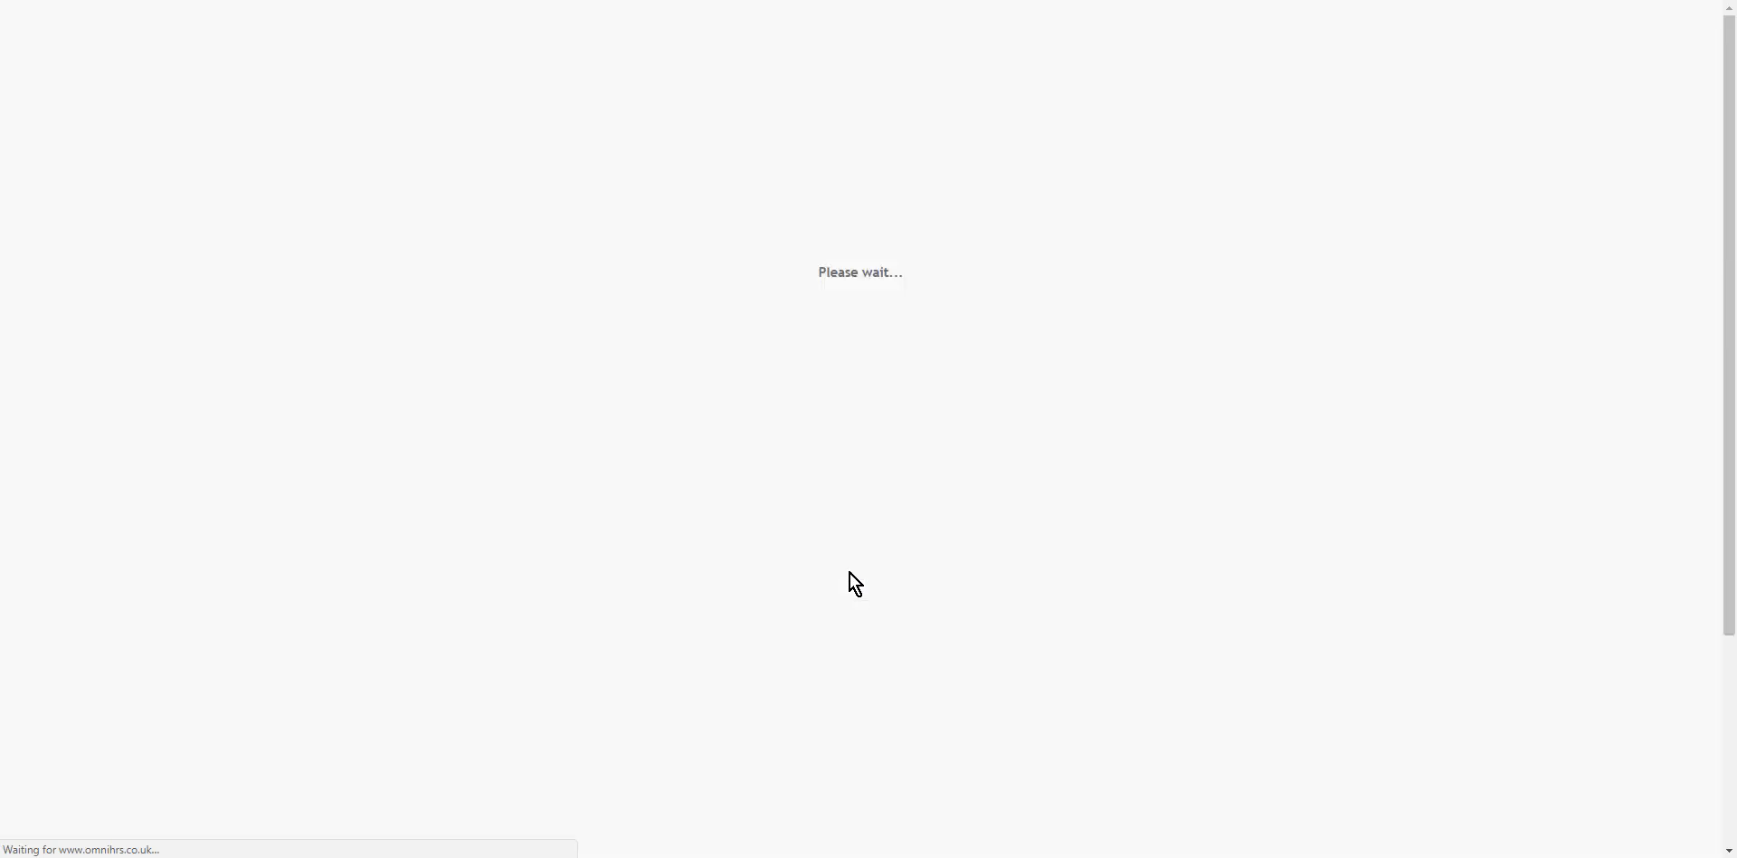
scroll(850, 574, "down", 10)
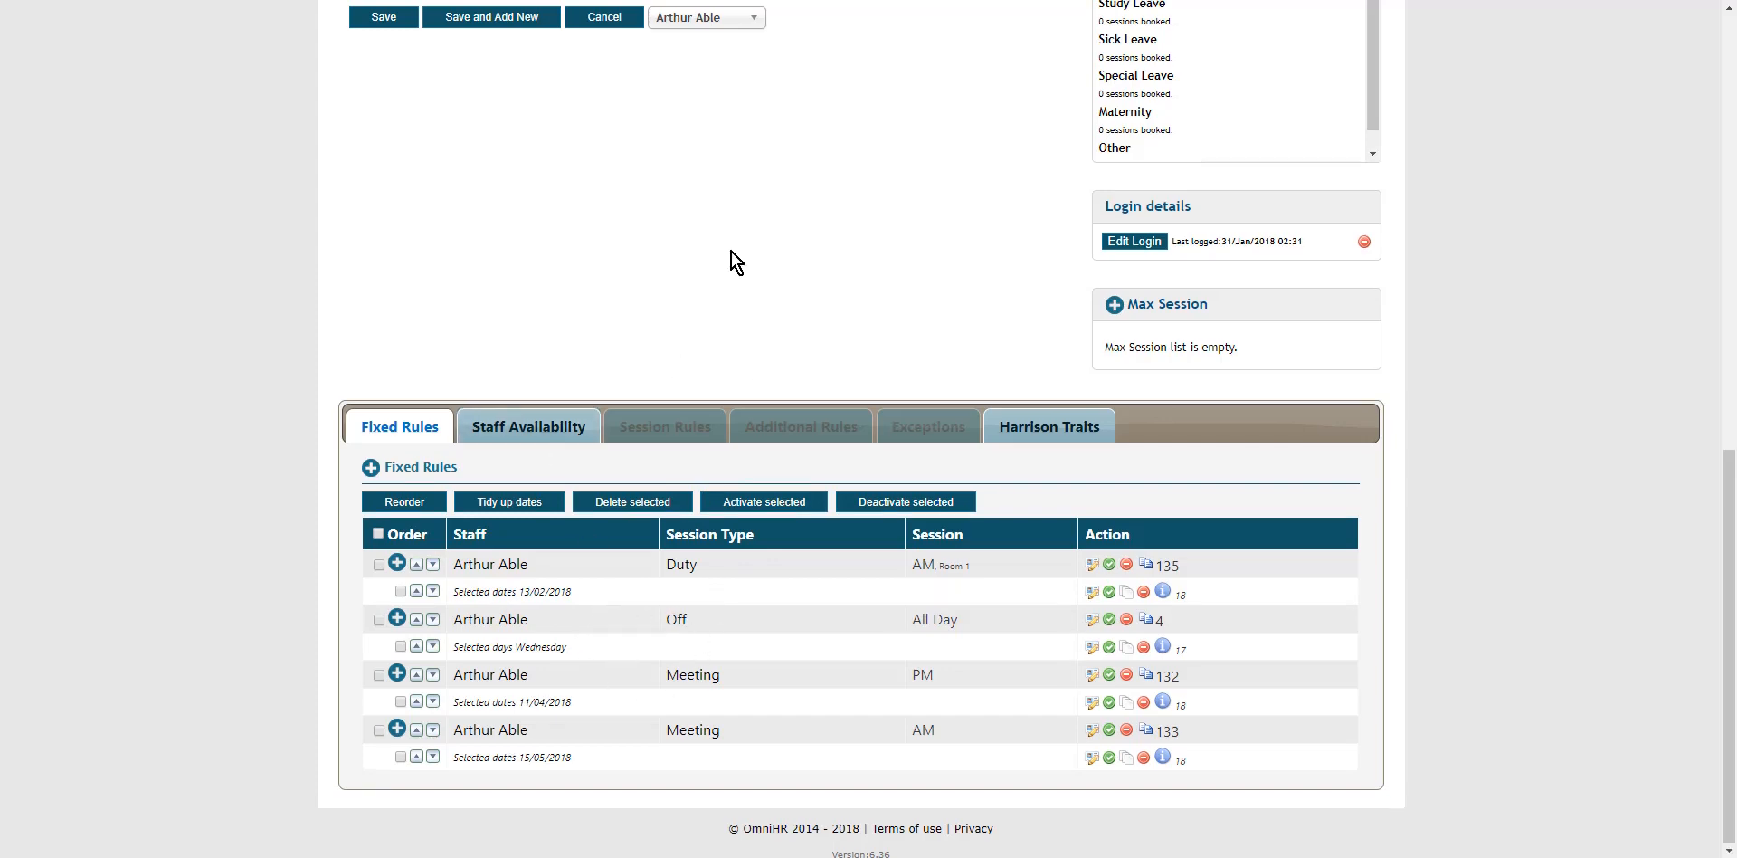
scroll(731, 252, "up", 3)
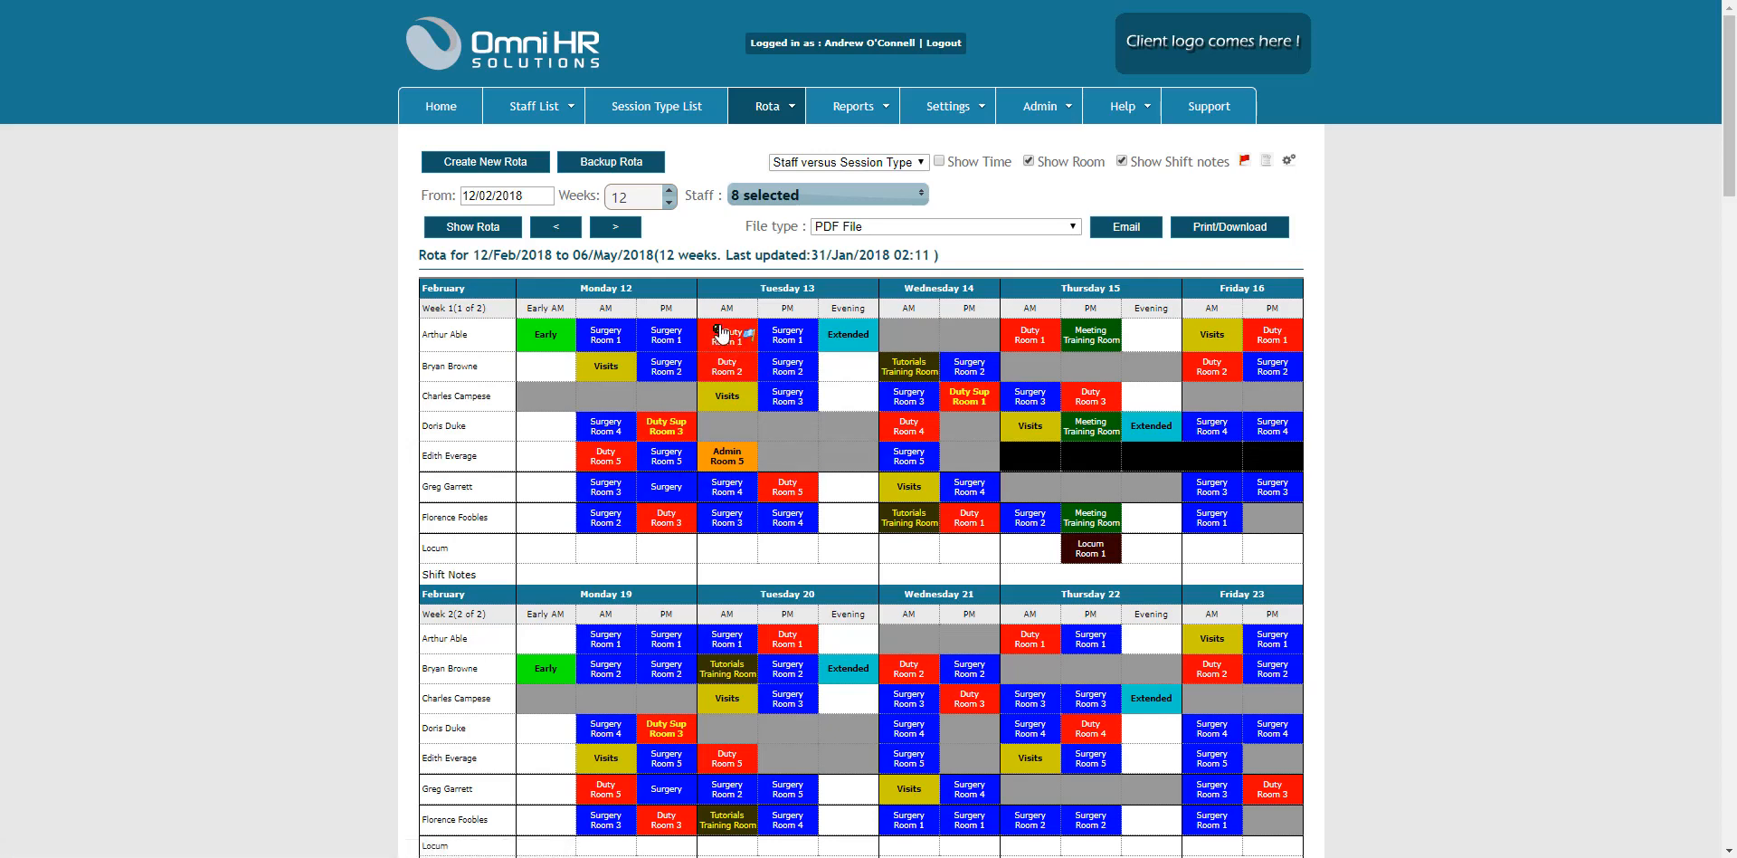
Open the bulk edit for Monday 12 February and select the second, third and fourth partners as its staff
left_click(597, 292)
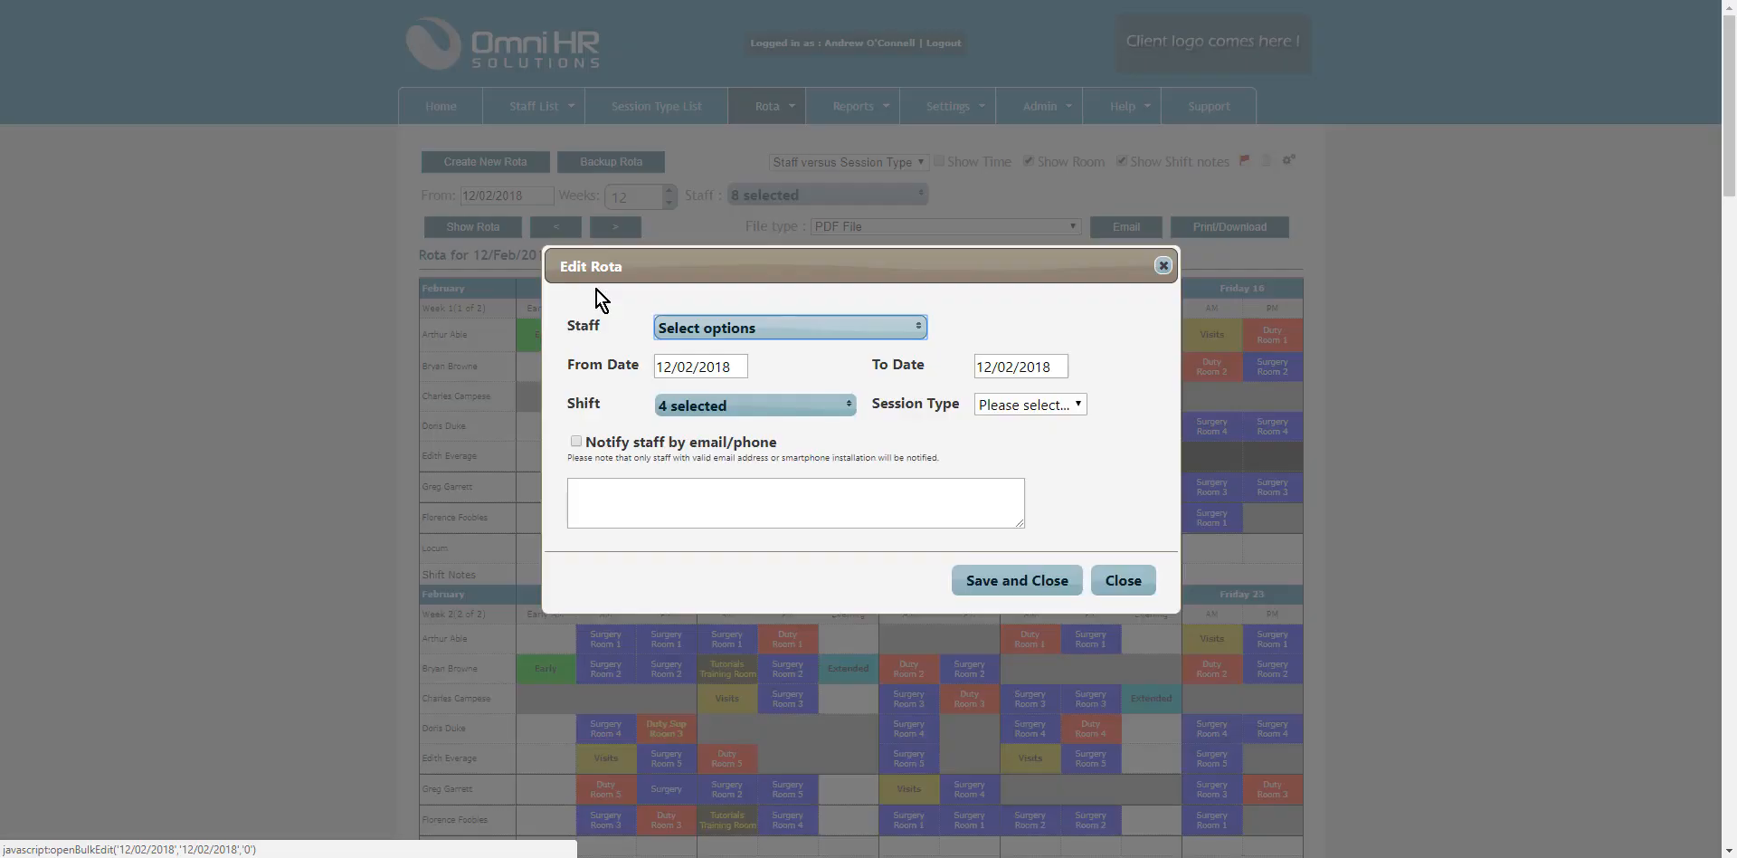
left_click(818, 337)
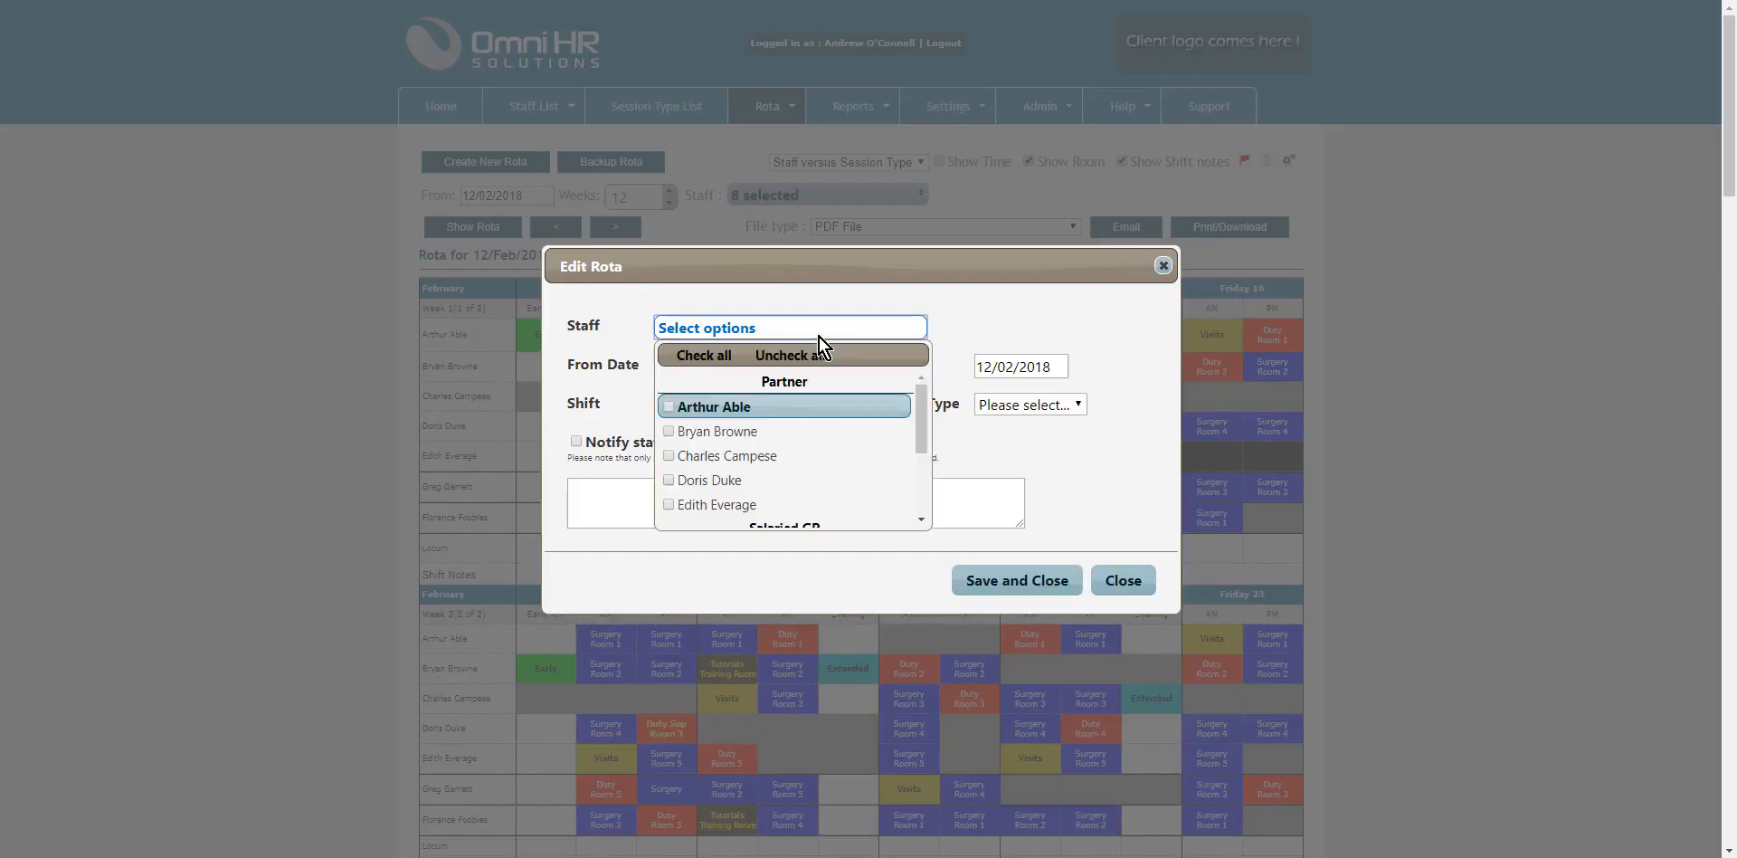
left_click(730, 434)
left_click(724, 459)
left_click(713, 481)
left_click(1021, 320)
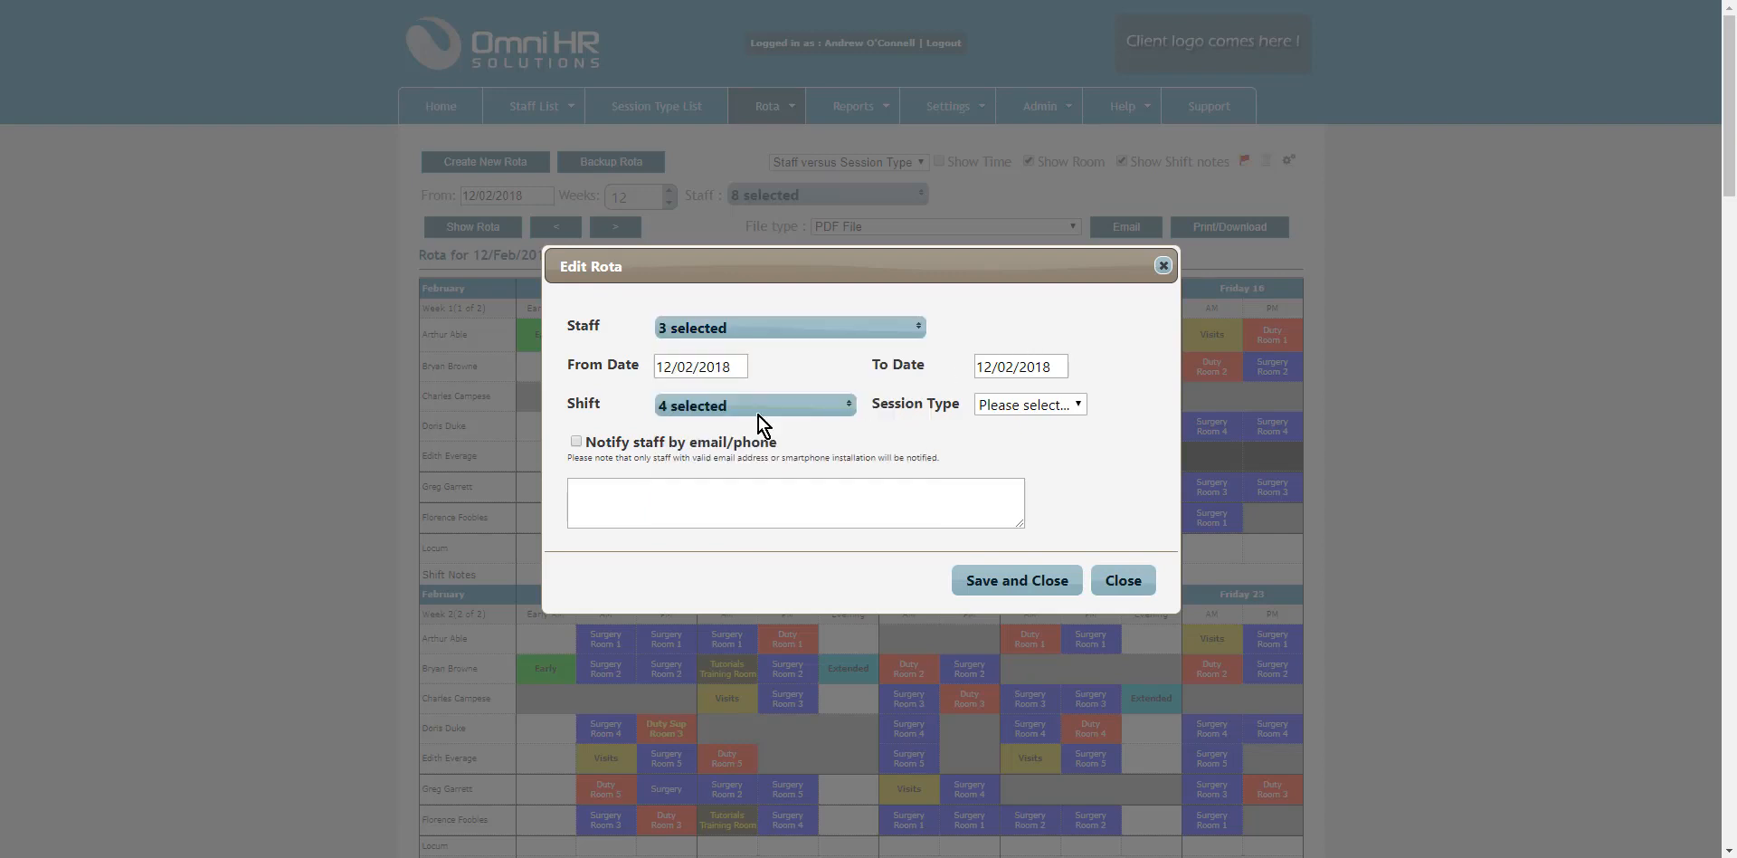
Limit the bulk edit to the AM shift, choose Meeting as the session type, and close the form without saving
left_click(749, 404)
left_click(719, 460)
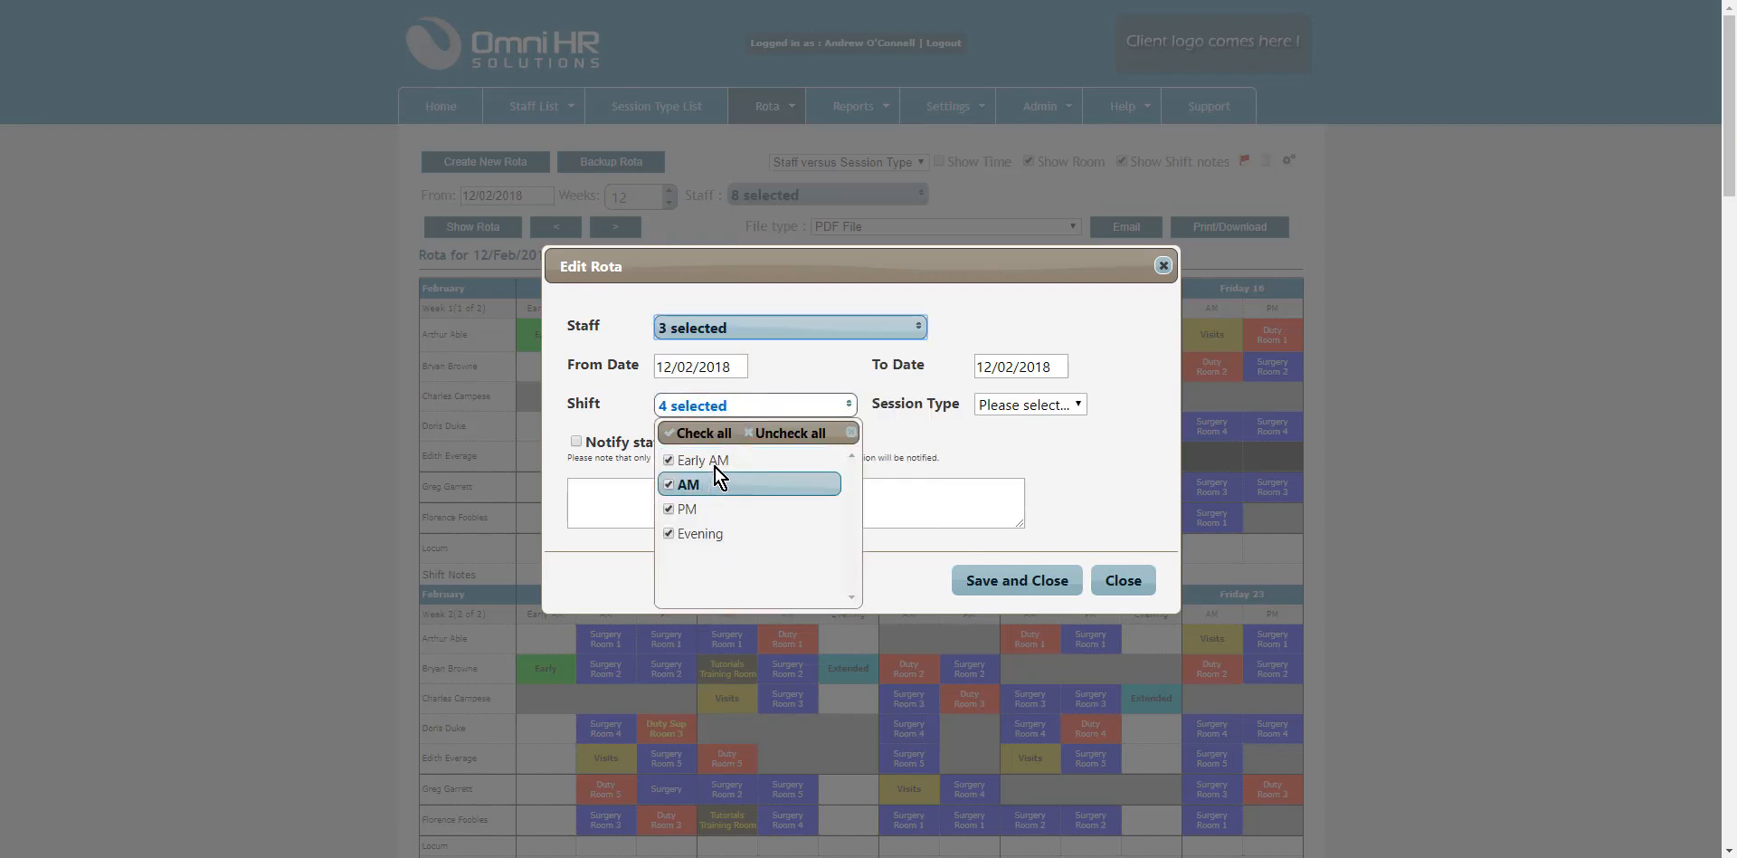
left_click(693, 508)
left_click(693, 536)
left_click(1049, 447)
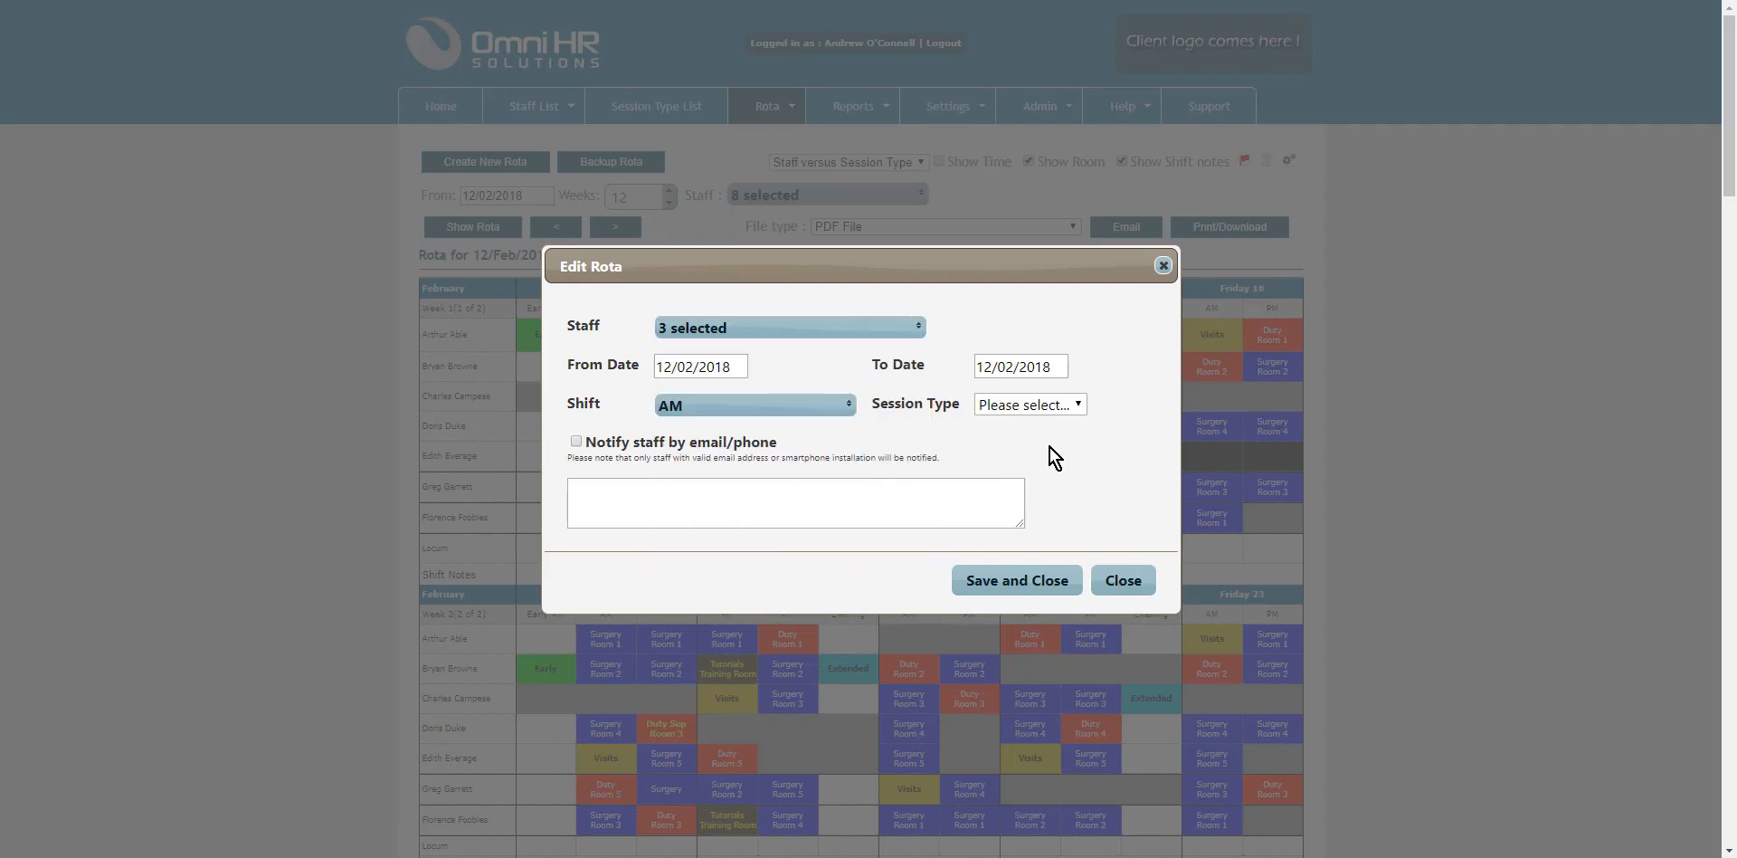
left_click(1024, 407)
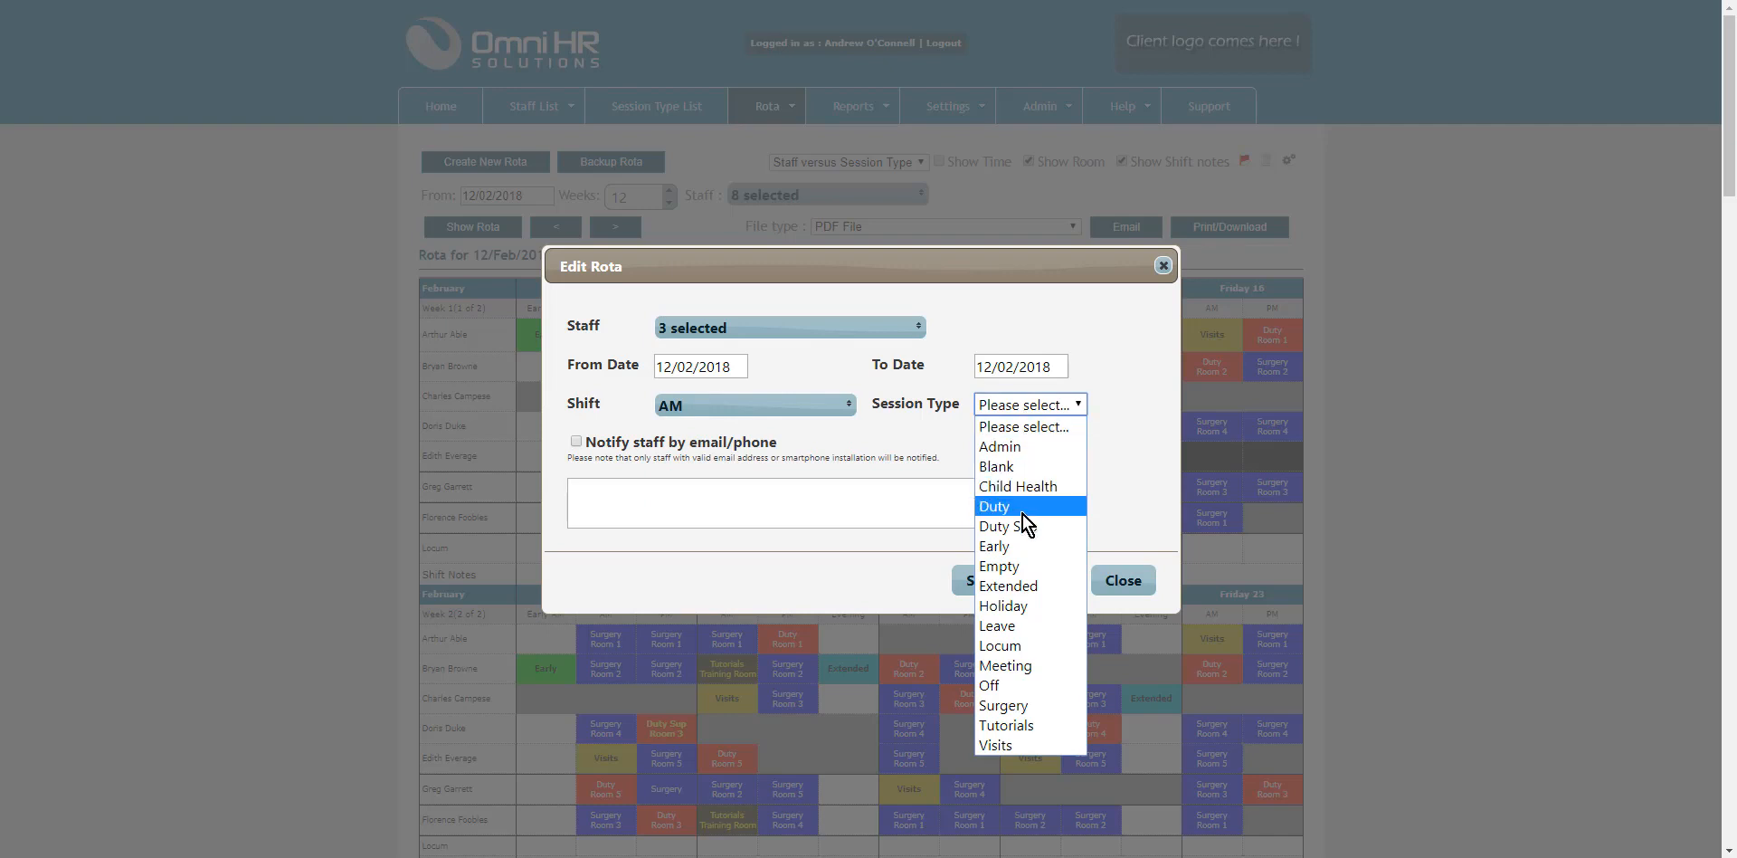
left_click(1035, 663)
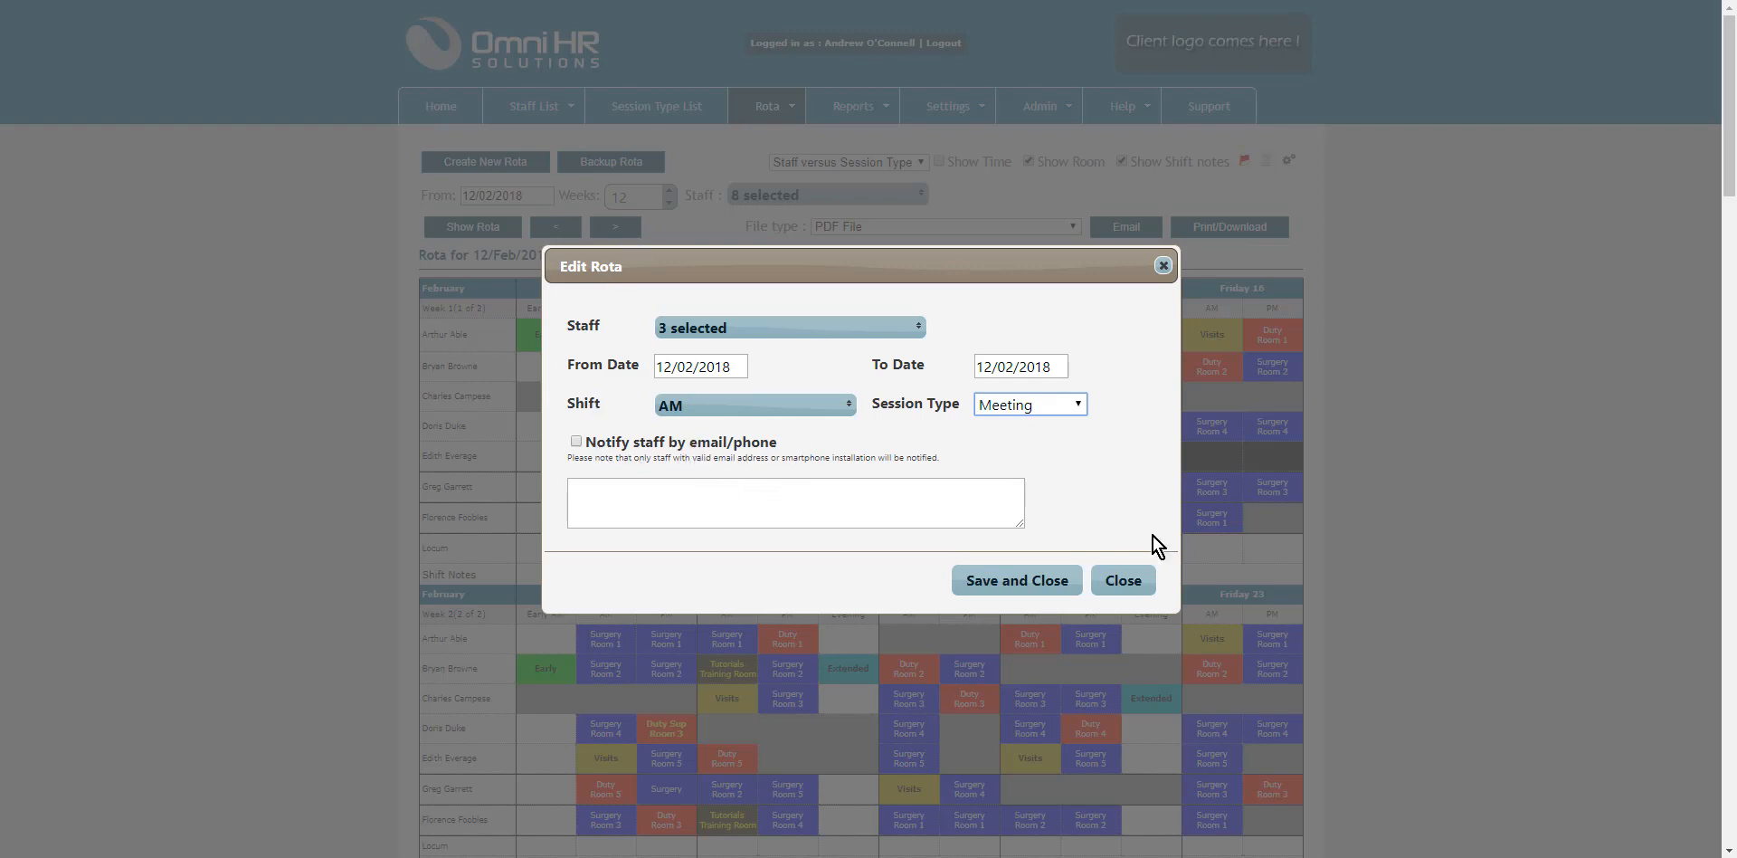
left_click(1132, 585)
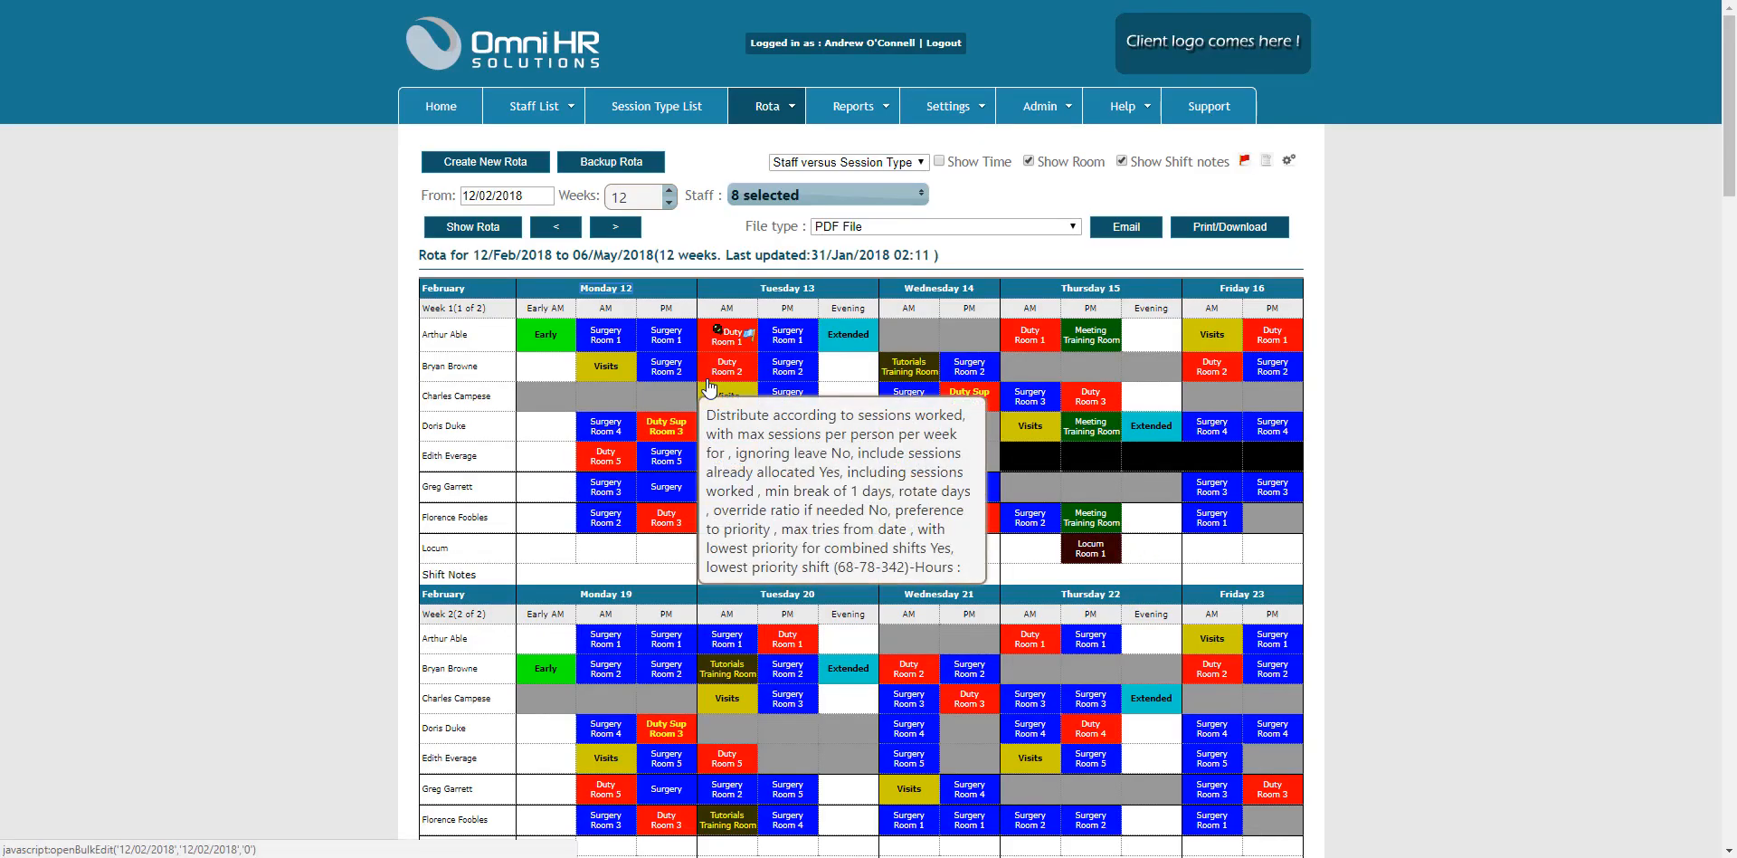
View the bulk edit forms for the whole of February and for Monday 12 February's AM shift, closing each without changes
left_click(441, 291)
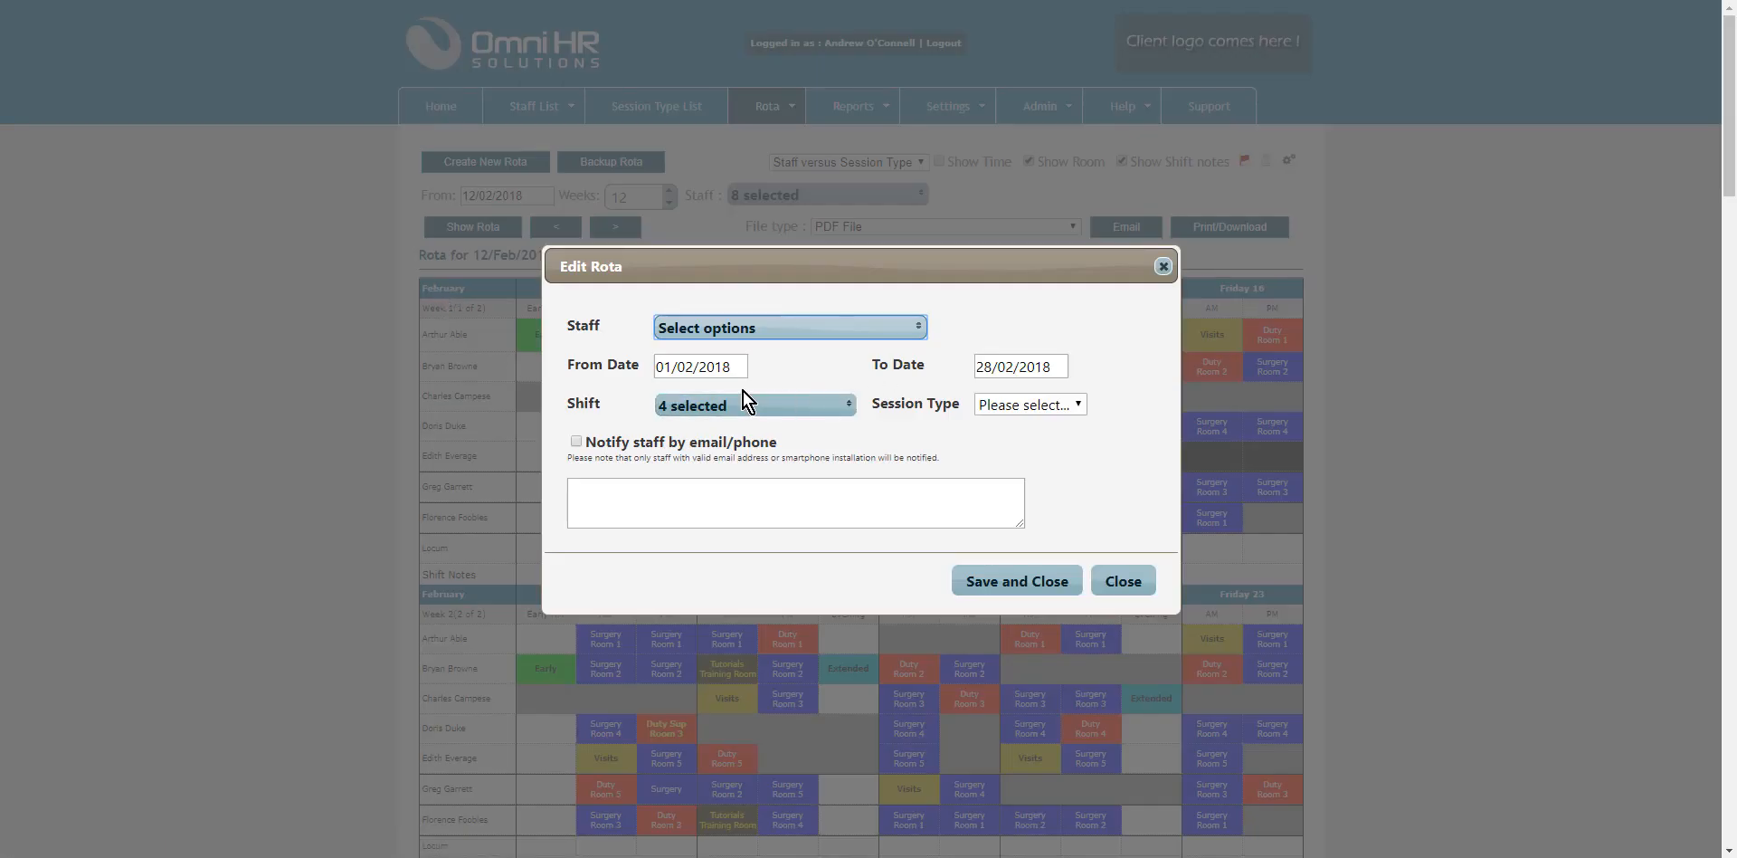
left_click(1122, 580)
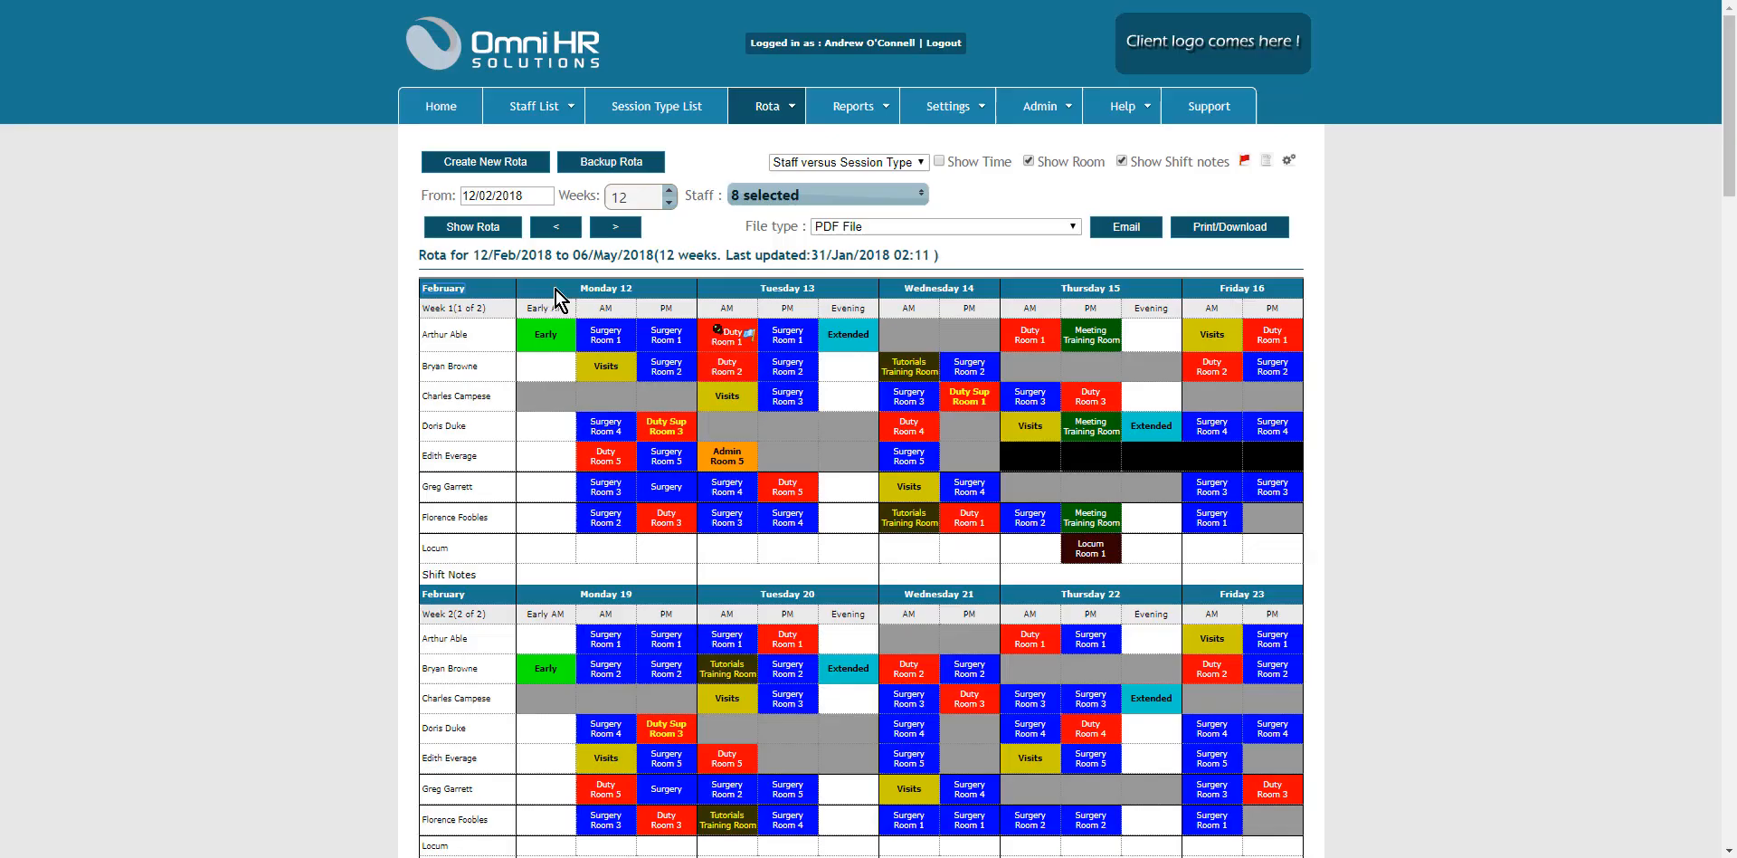
left_click(606, 308)
left_click(1131, 584)
Back up the rota under the name "Backup from Feb"
left_click(586, 170)
left_click(772, 443)
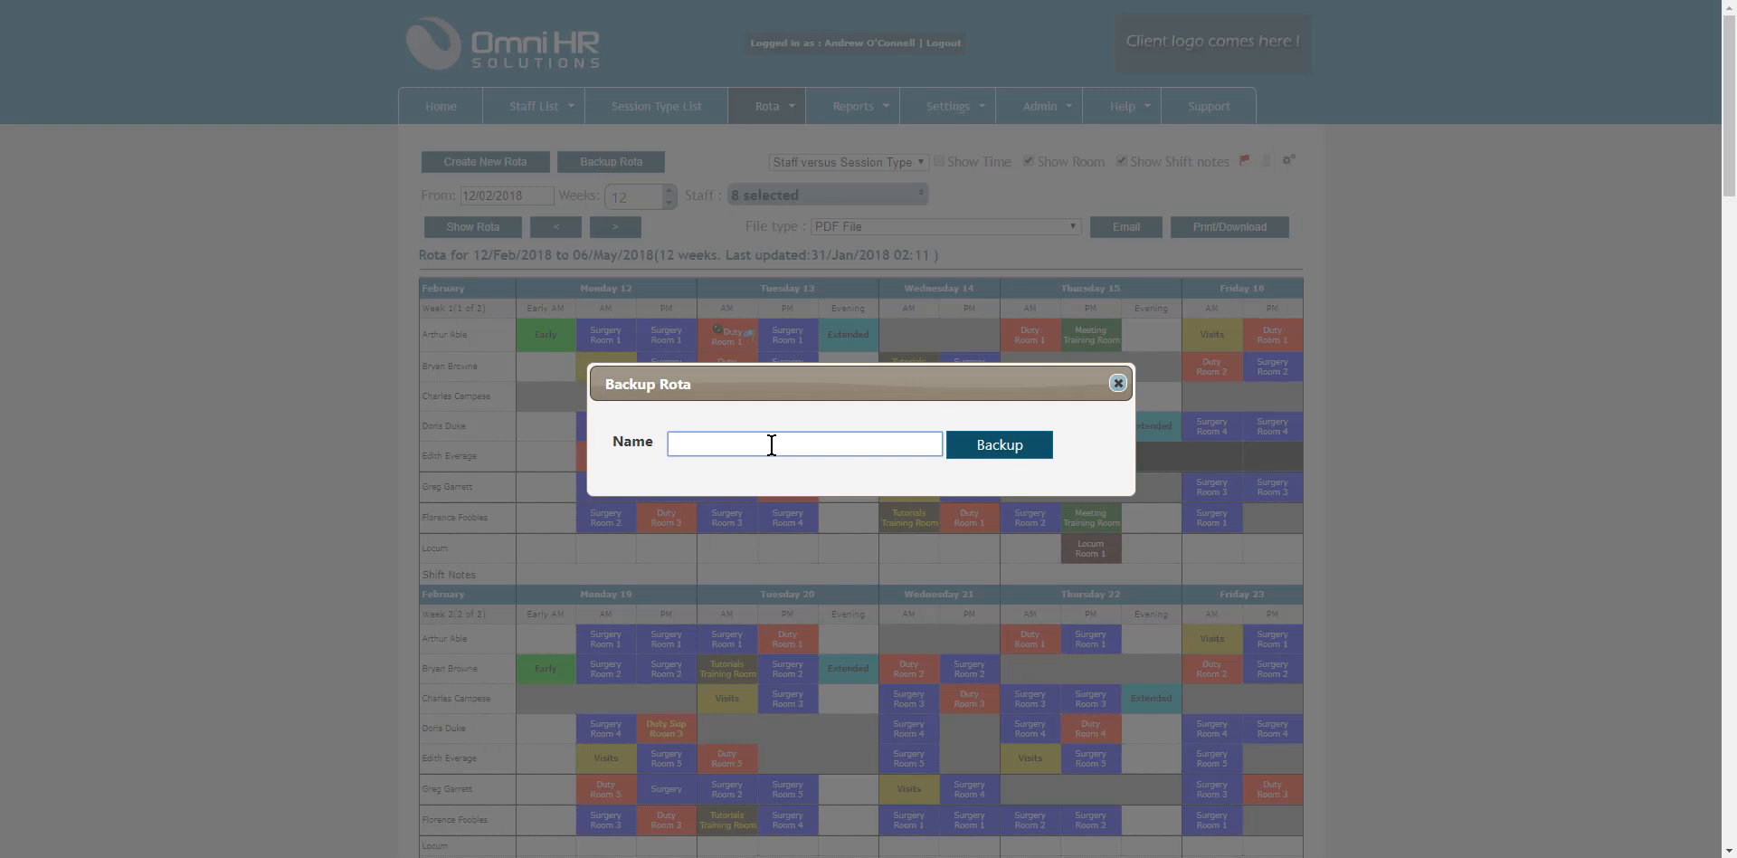
type("Backup from Feb")
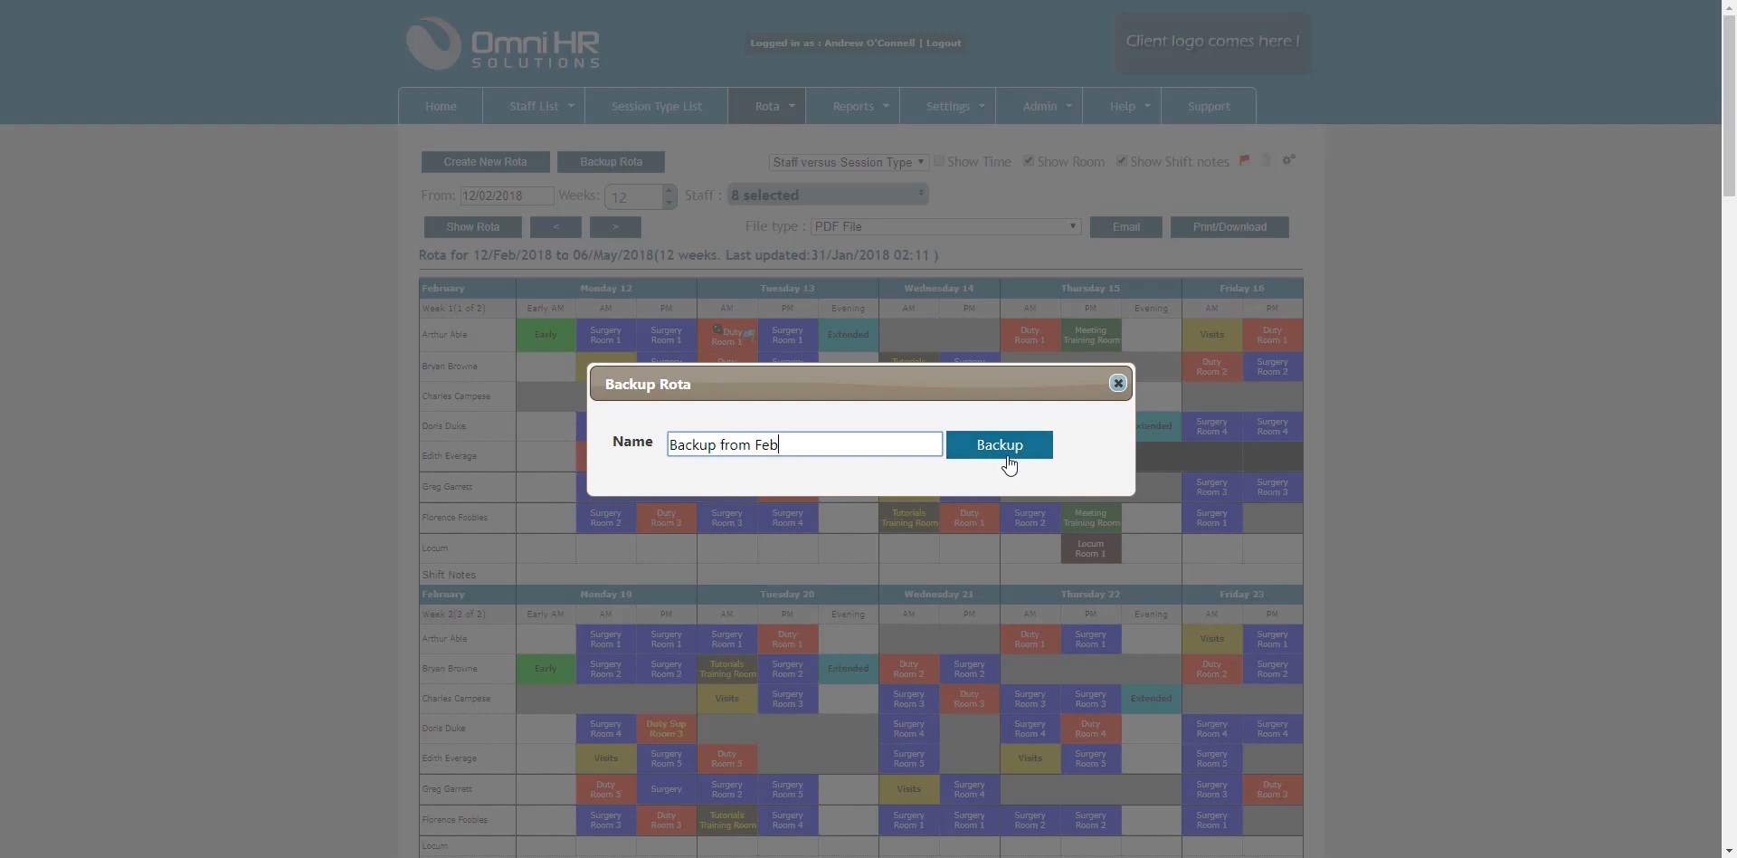
left_click(1009, 464)
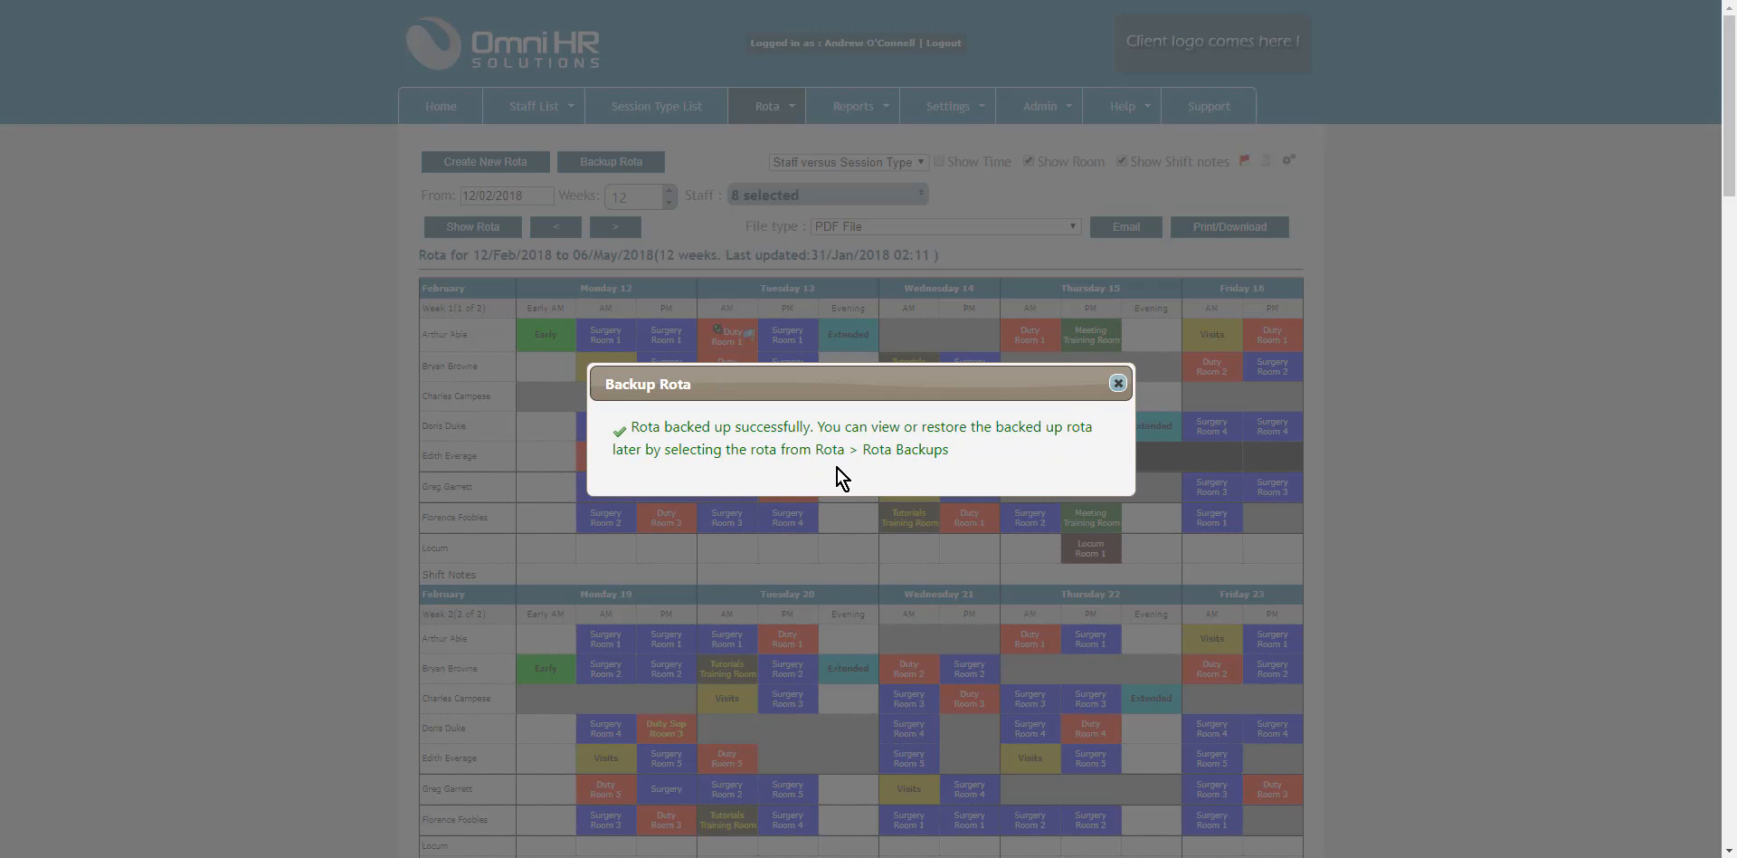
left_click(1118, 383)
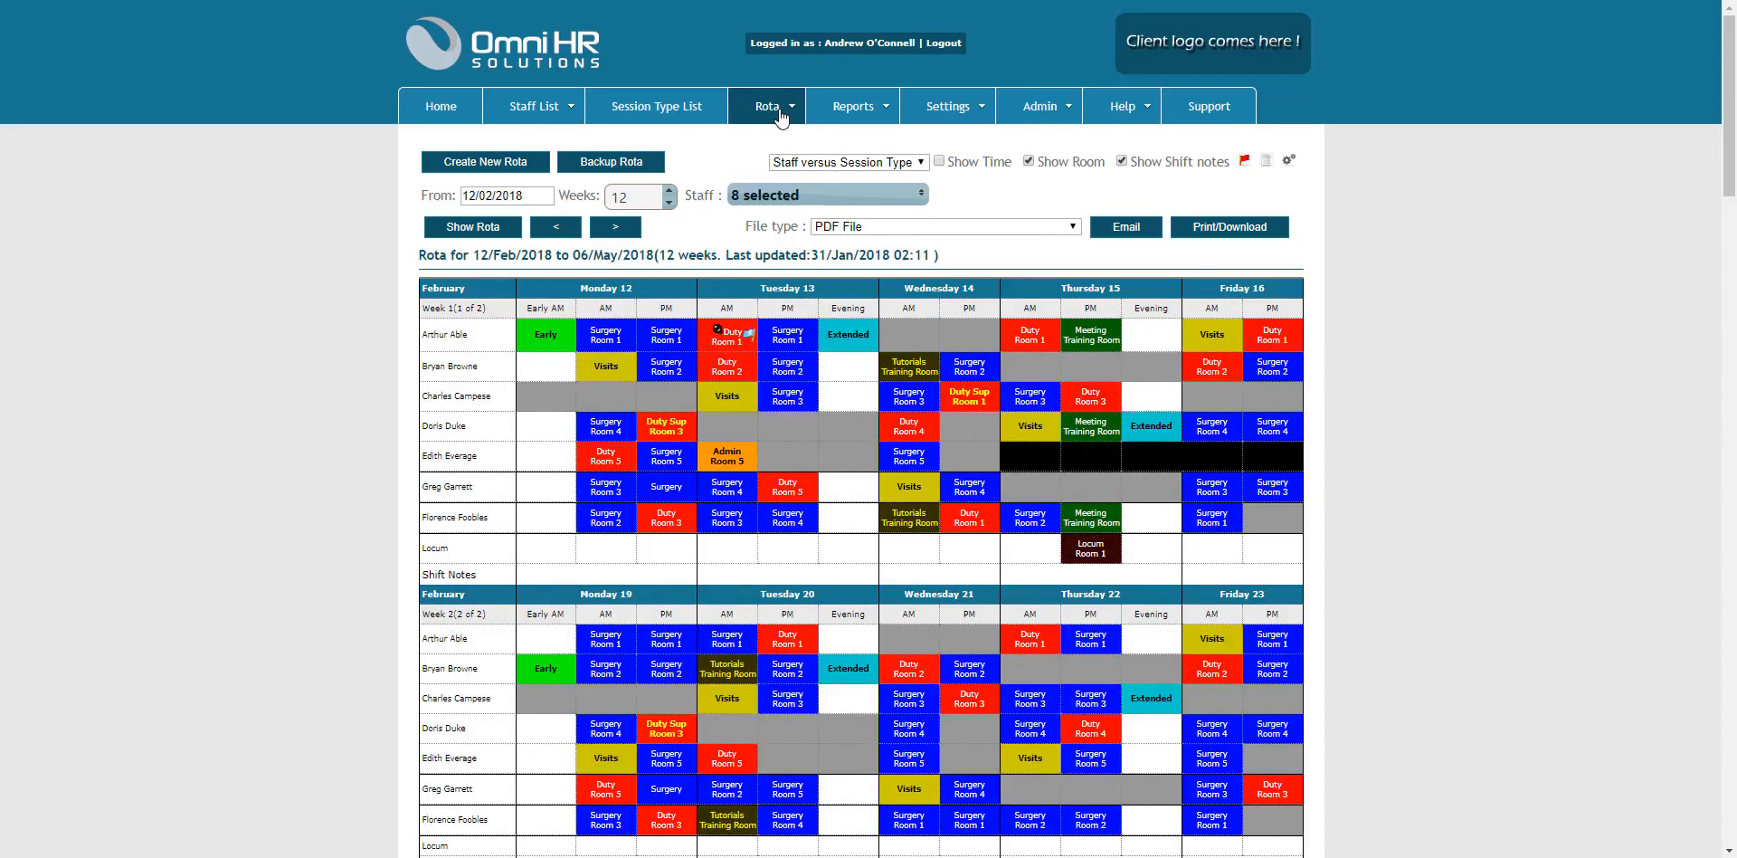
left_click(782, 113)
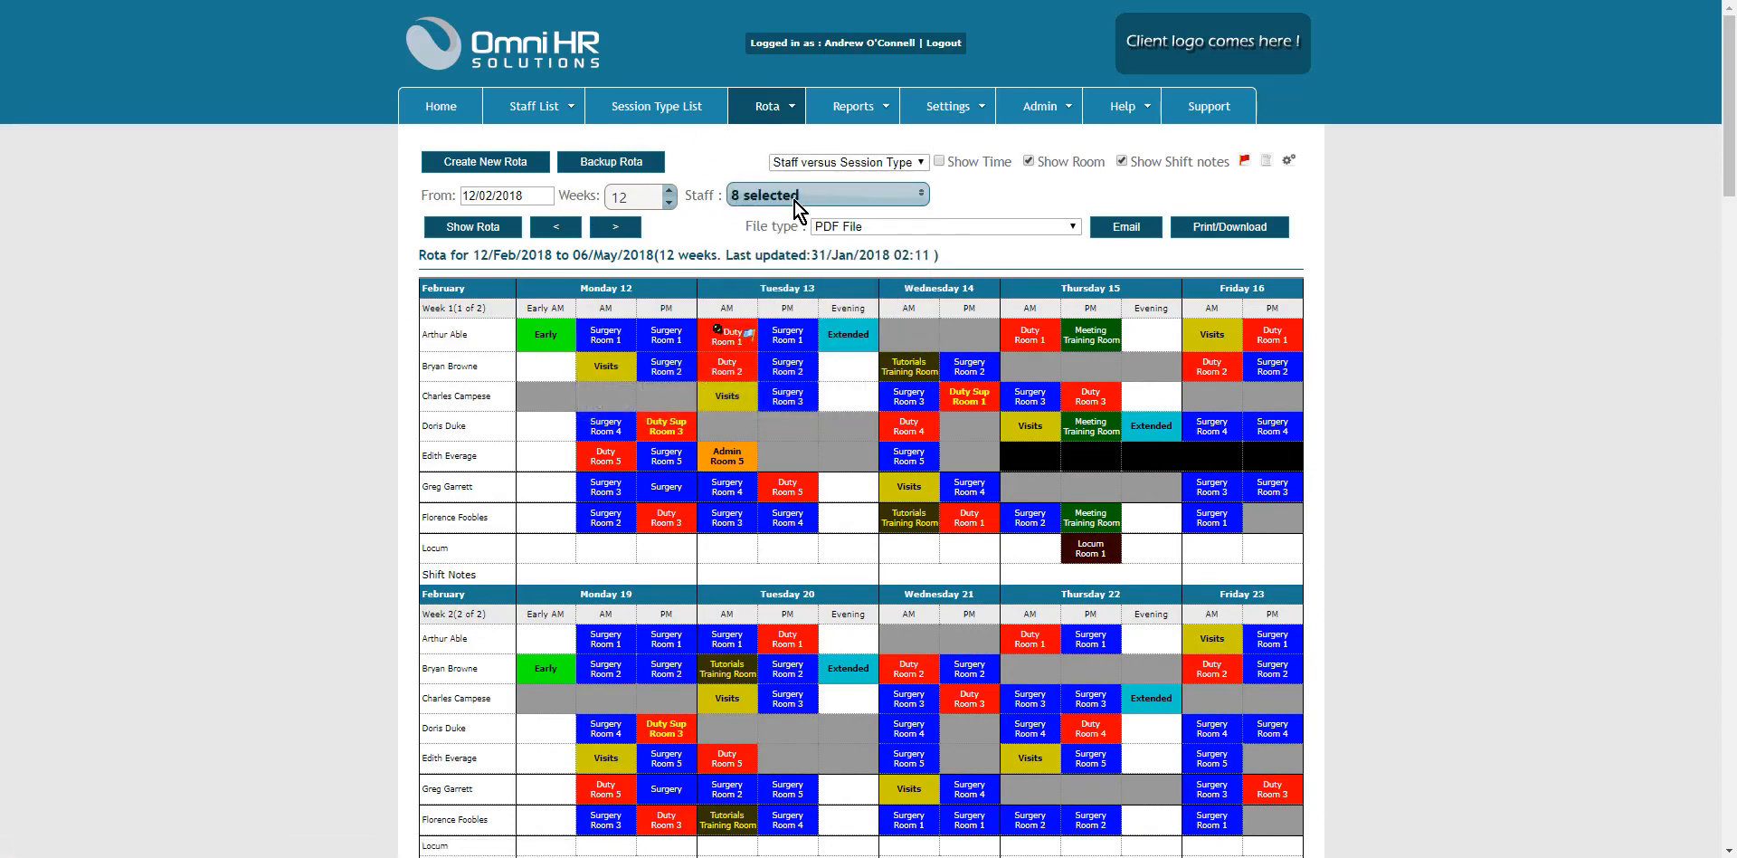
Look through the staff filter list of the displayed rota and close it with all staff still selected
left_click(794, 199)
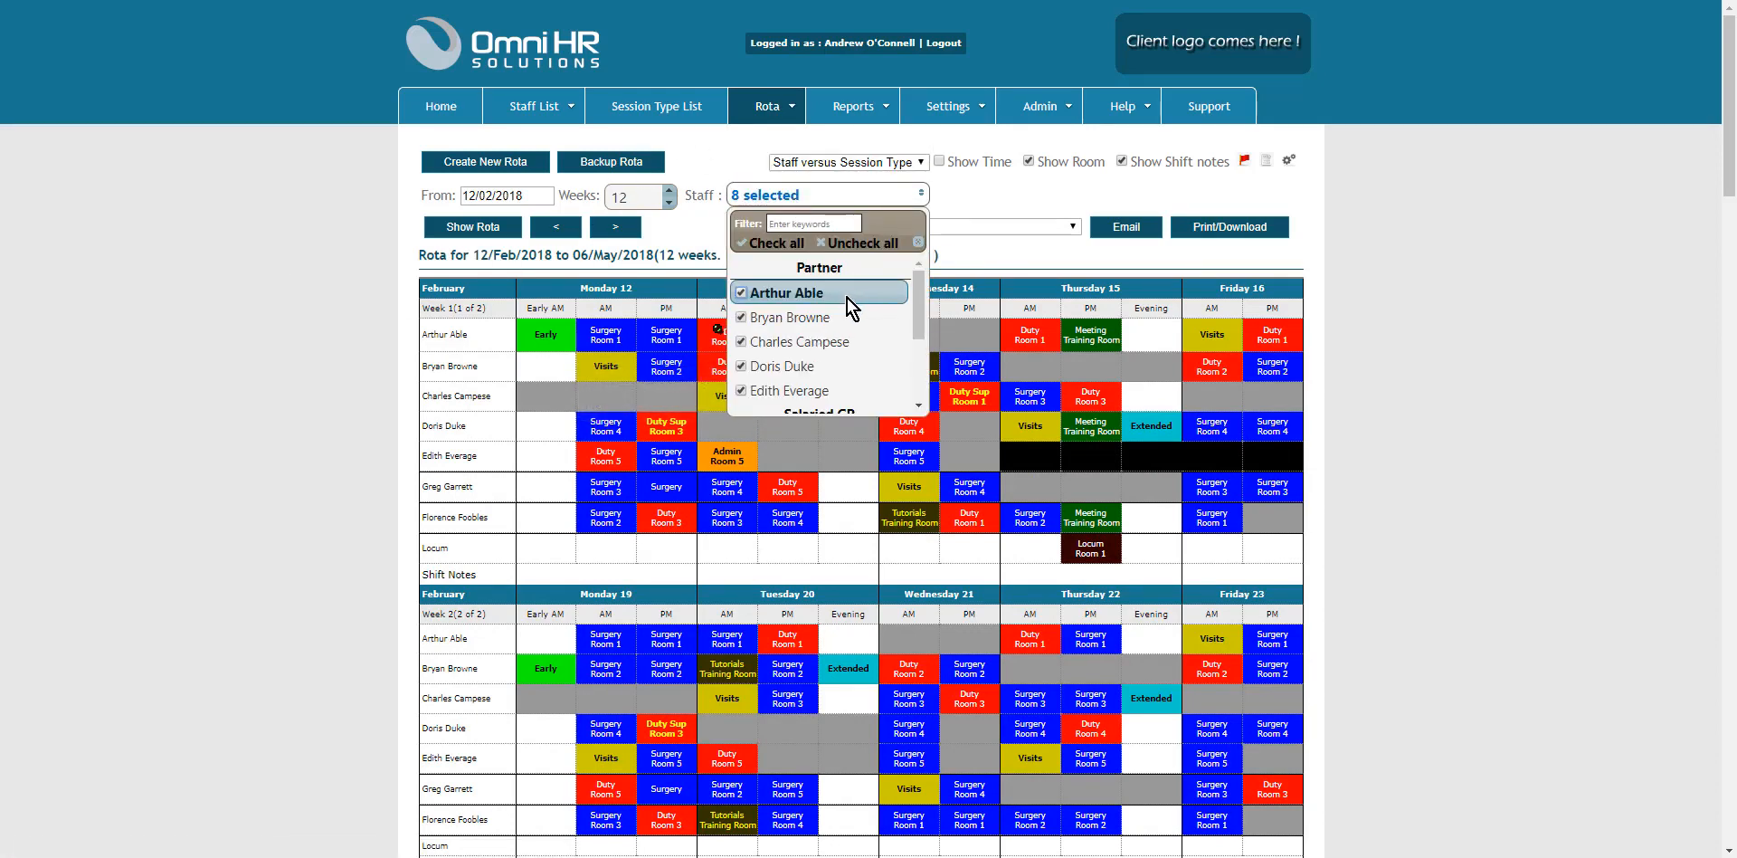
scroll(855, 295, "down", 5)
scroll(851, 286, "up", 2)
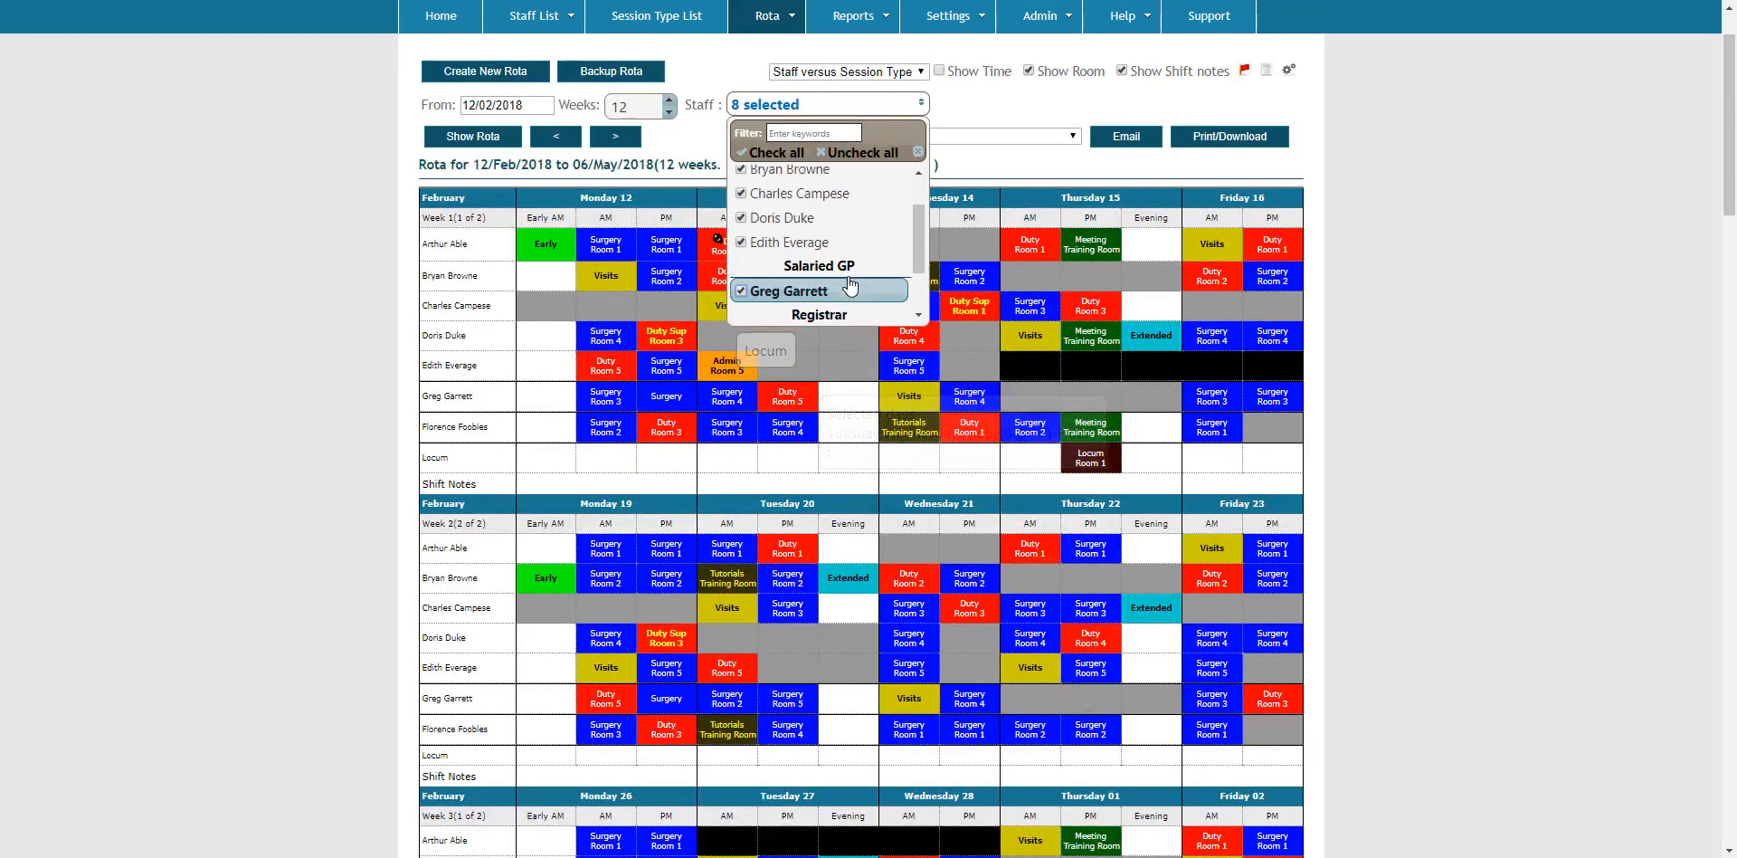
scroll(851, 286, "up", 5)
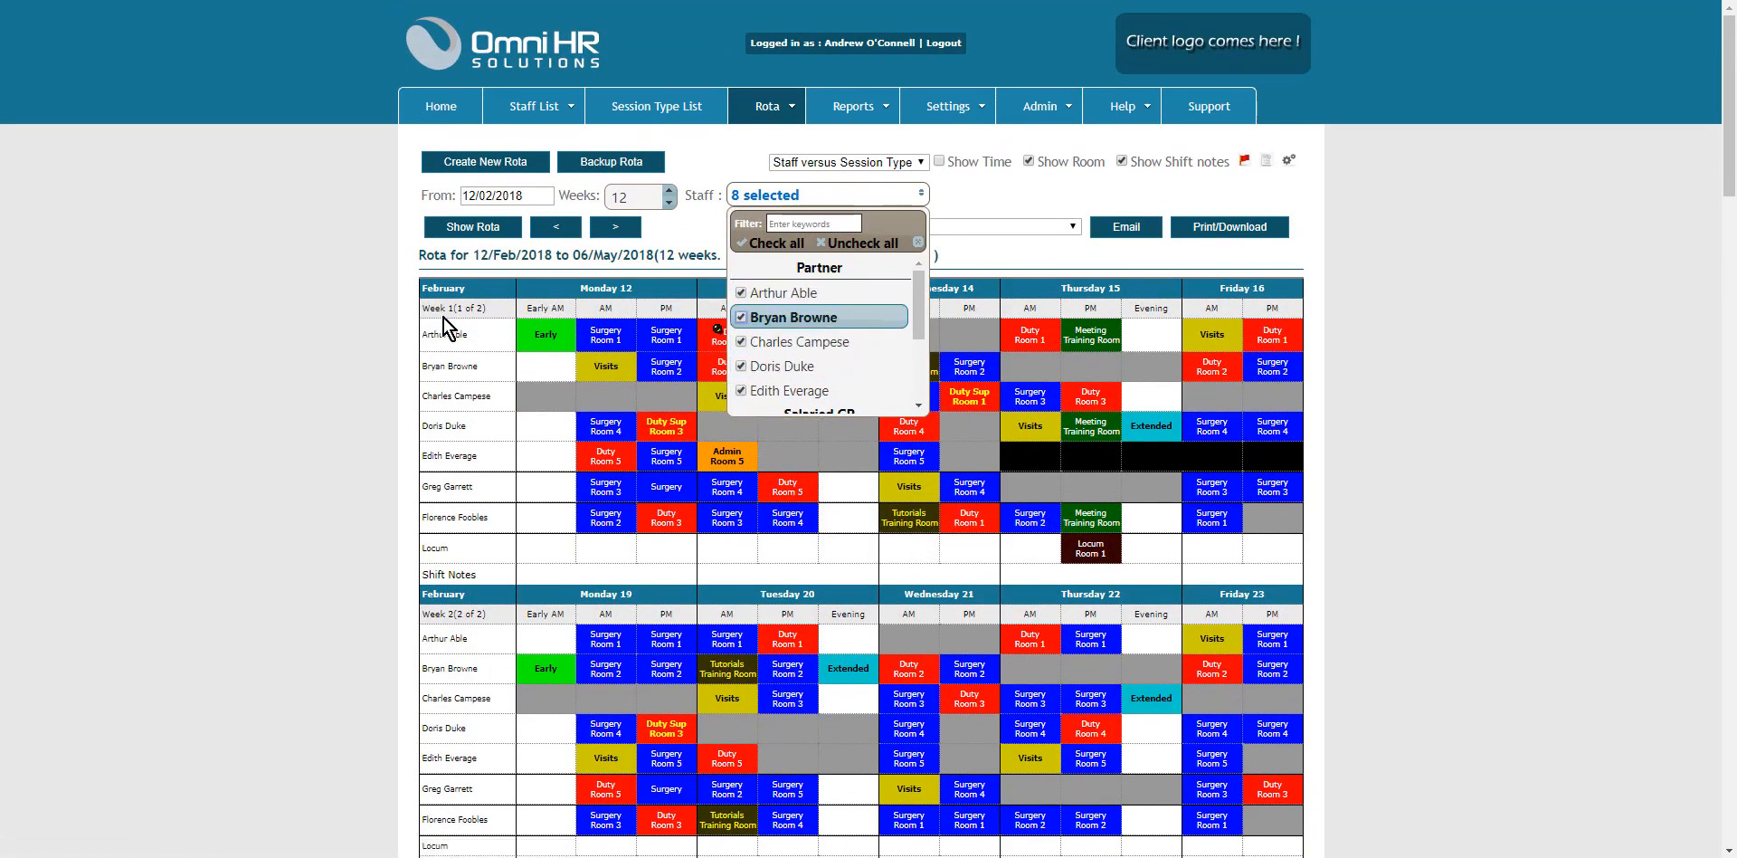
left_click(355, 357)
View the rota as Room versus Staff, and return it to Staff versus Session Type
left_click(854, 165)
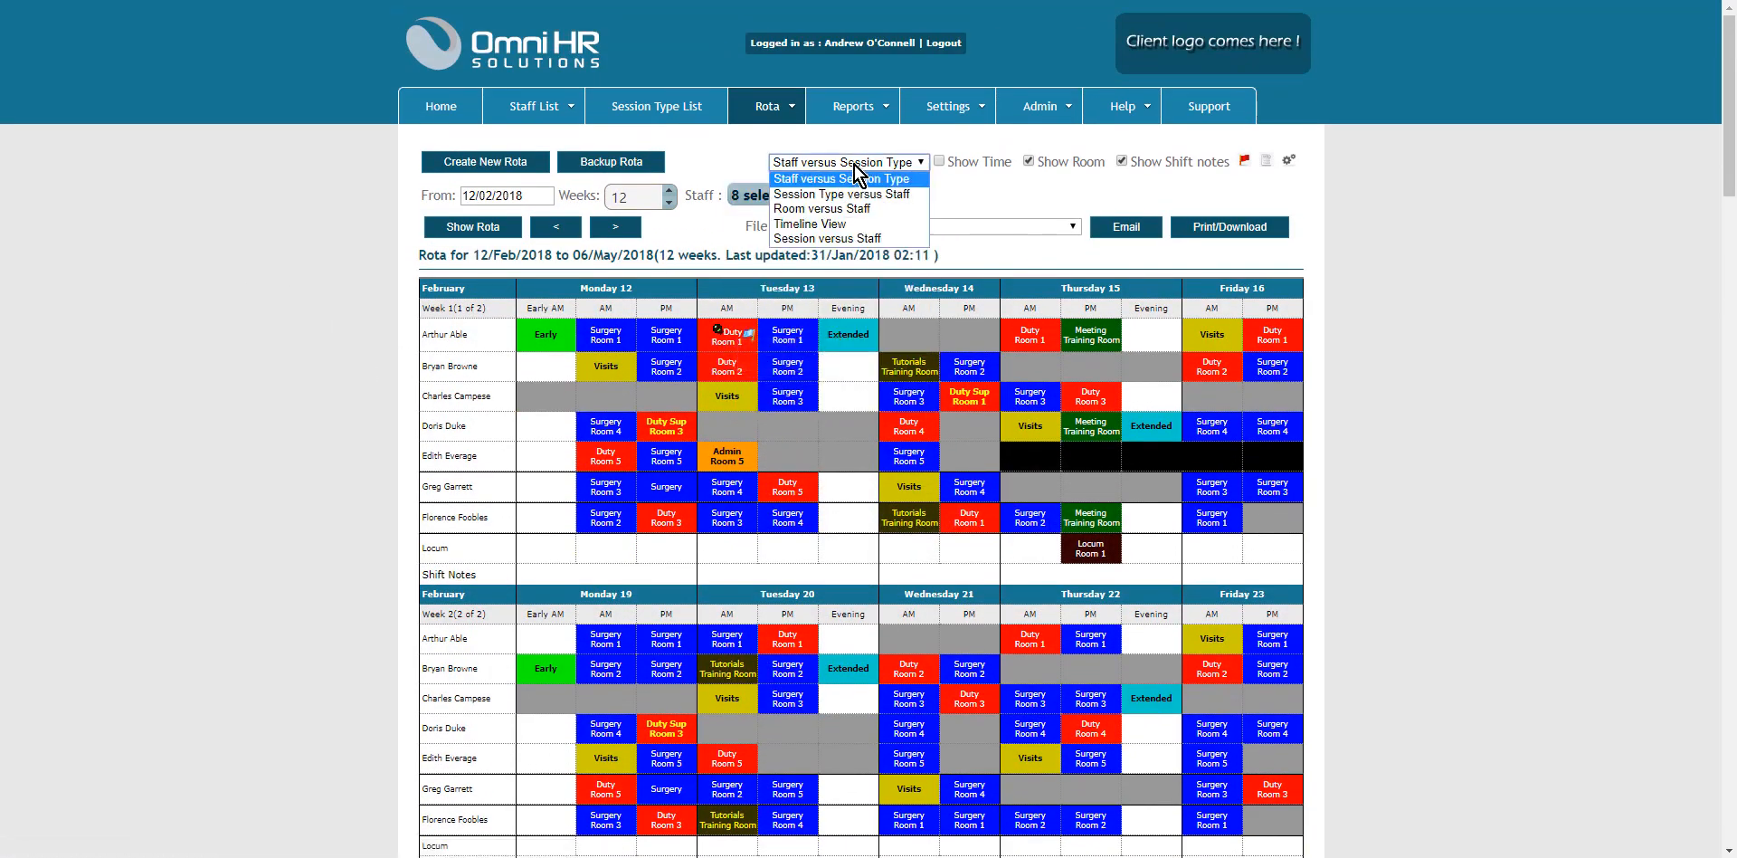
left_click(990, 205)
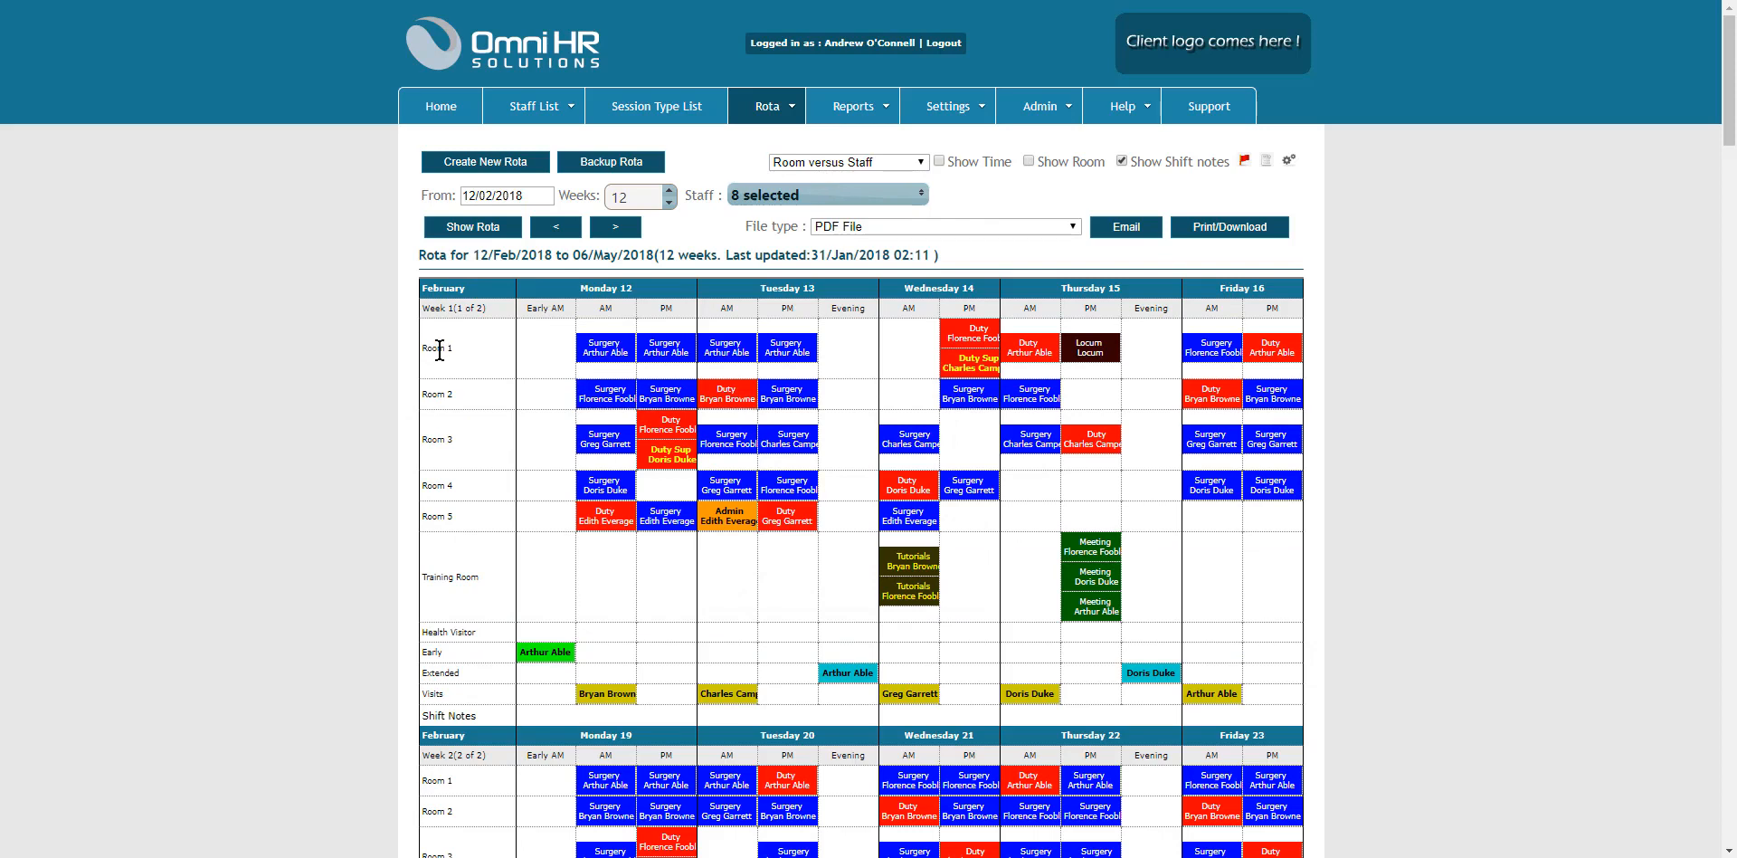
left_click(852, 163)
left_click(1033, 192)
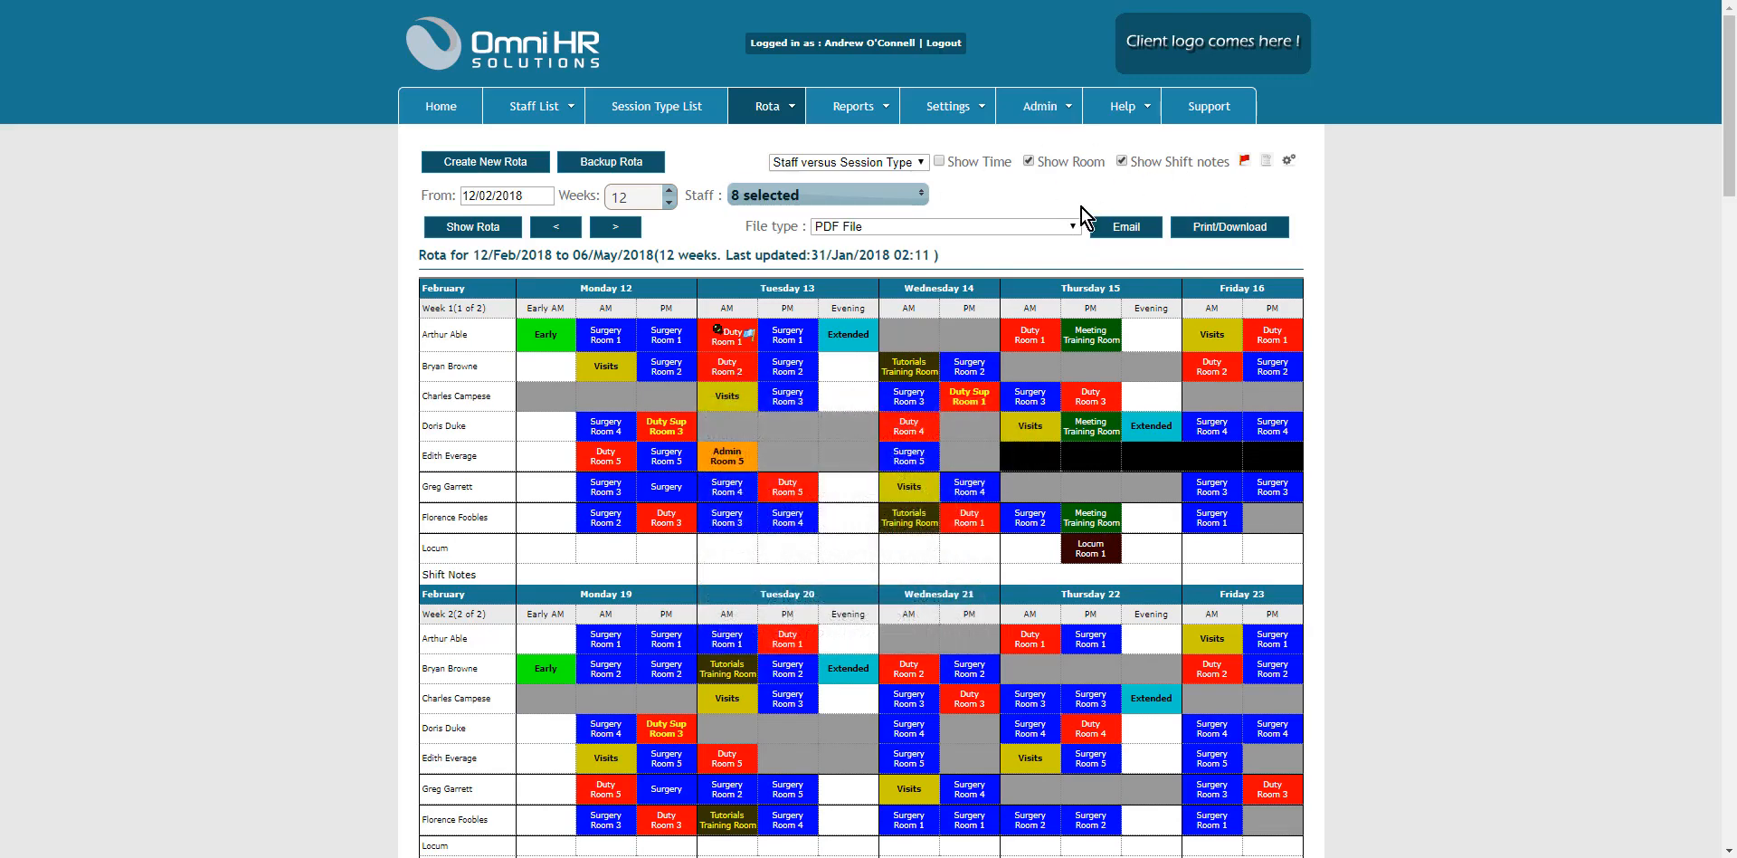
Examine the rota's exceptions list and error value, and look over the sessions across the rota's weeks
left_click(1244, 160)
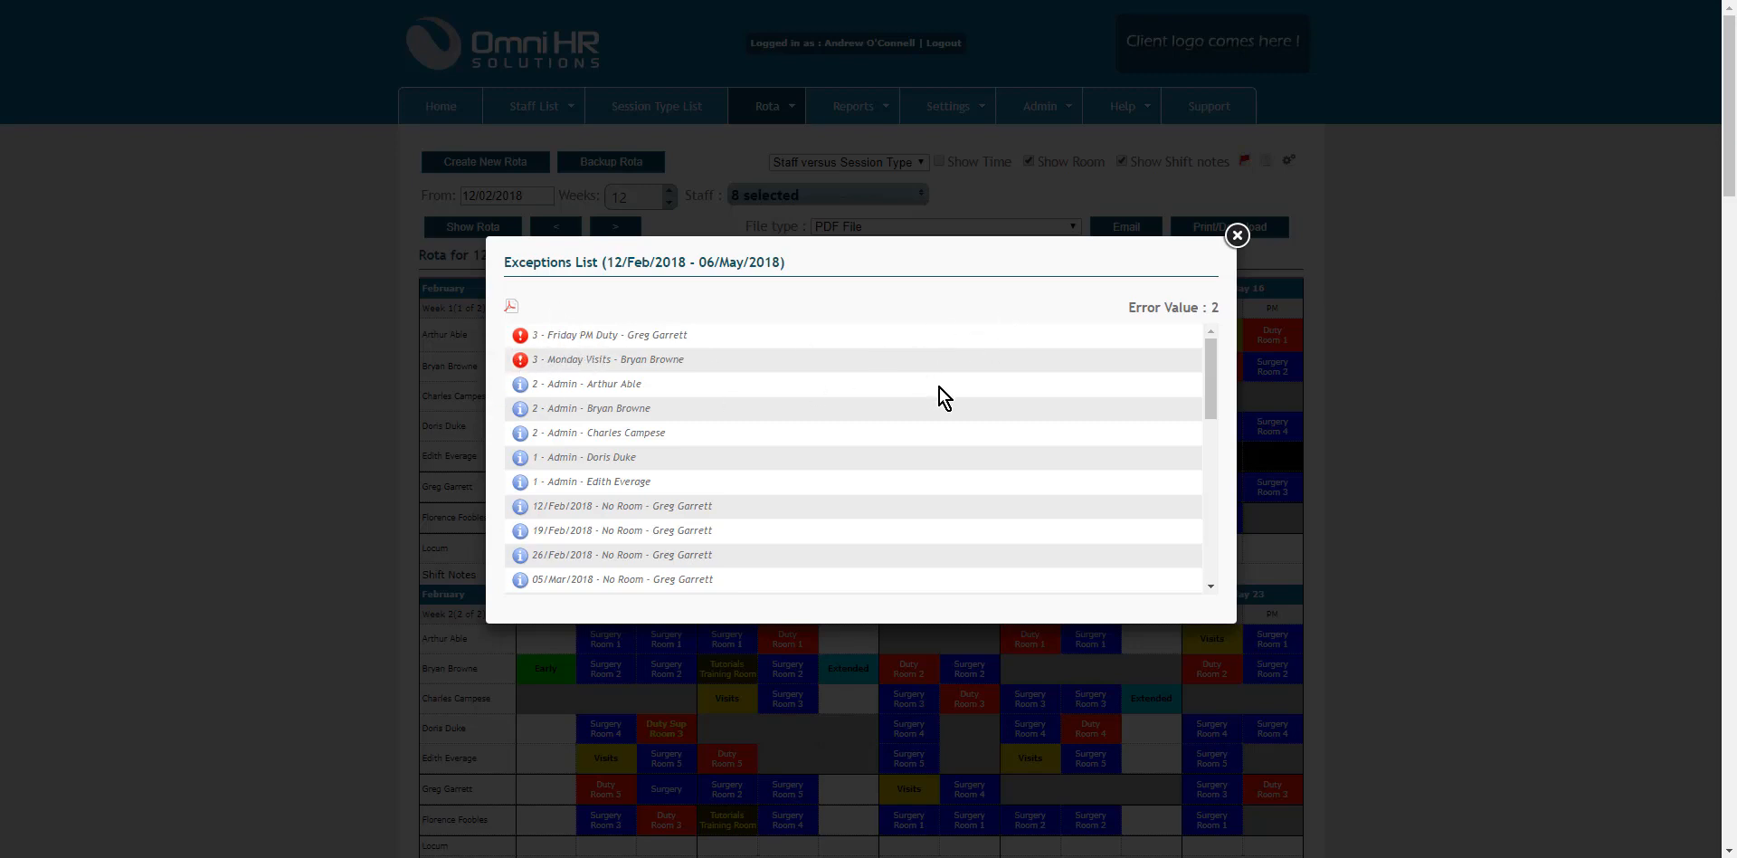
left_click(1236, 235)
scroll(1419, 366, "down", 16)
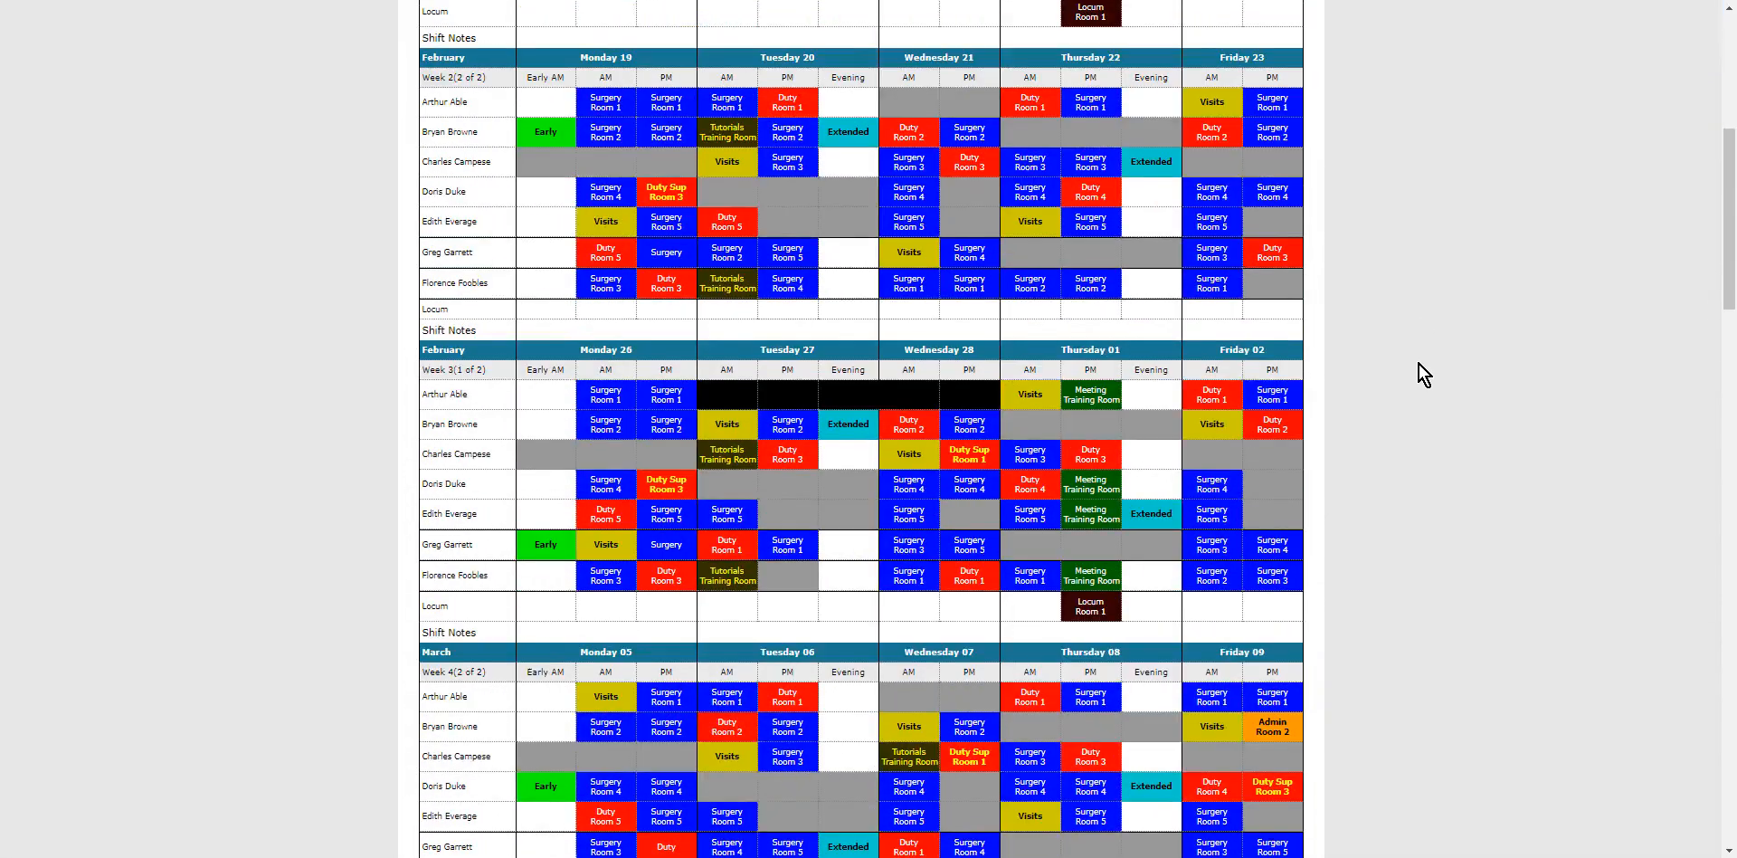
scroll(1419, 365, "down", 3)
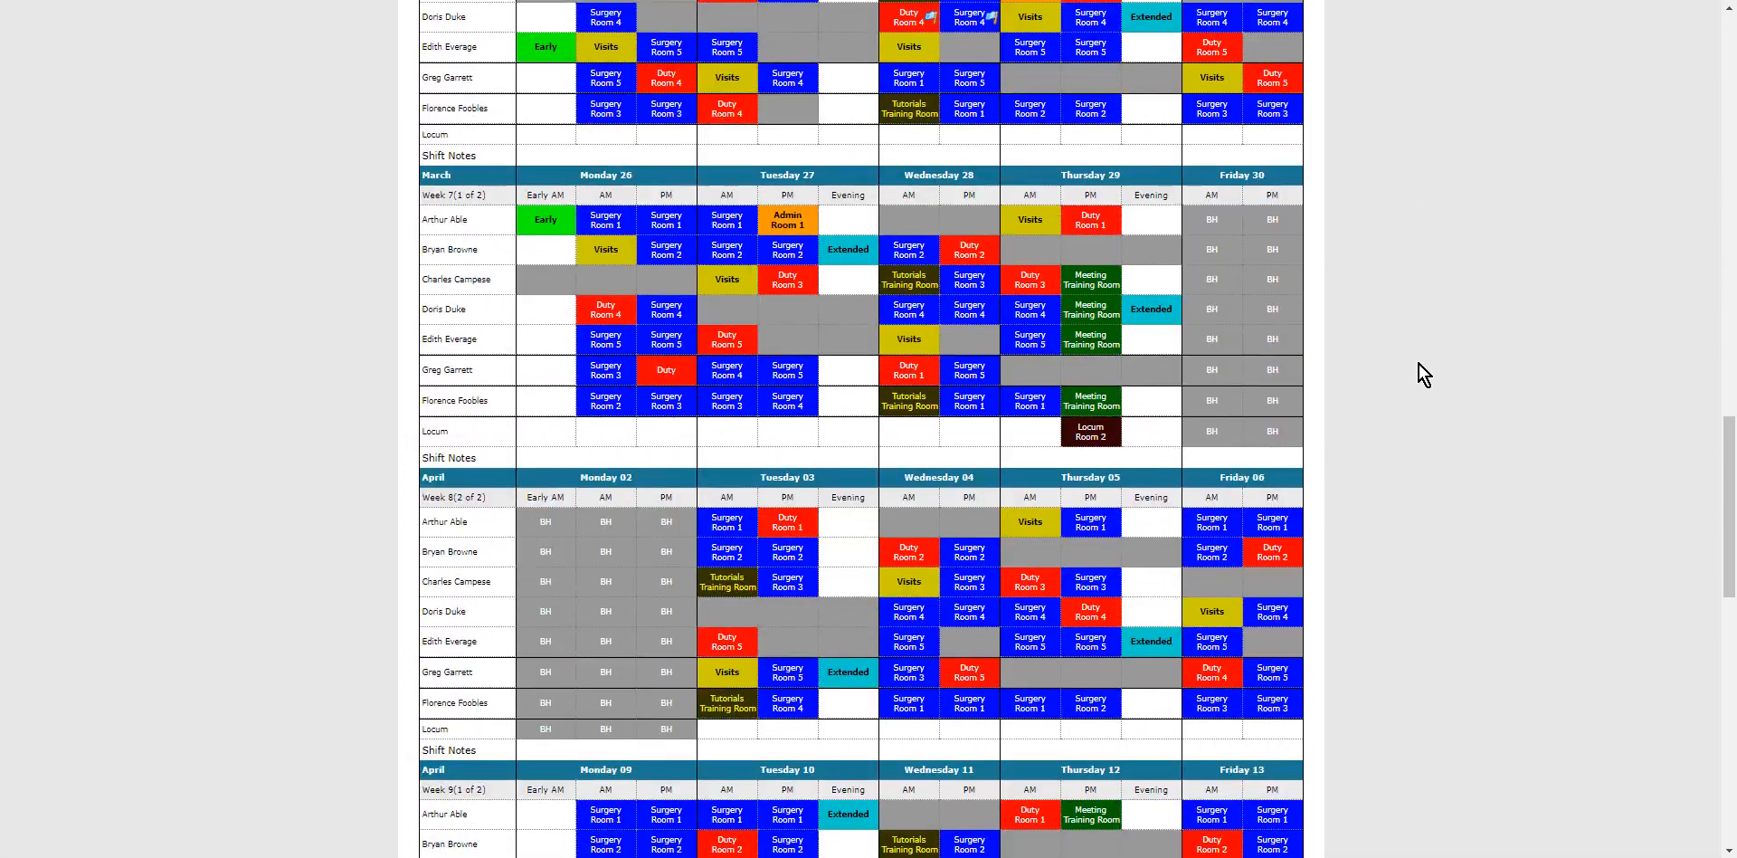
scroll(1419, 366, "up", 13)
scroll(1418, 366, "up", 6)
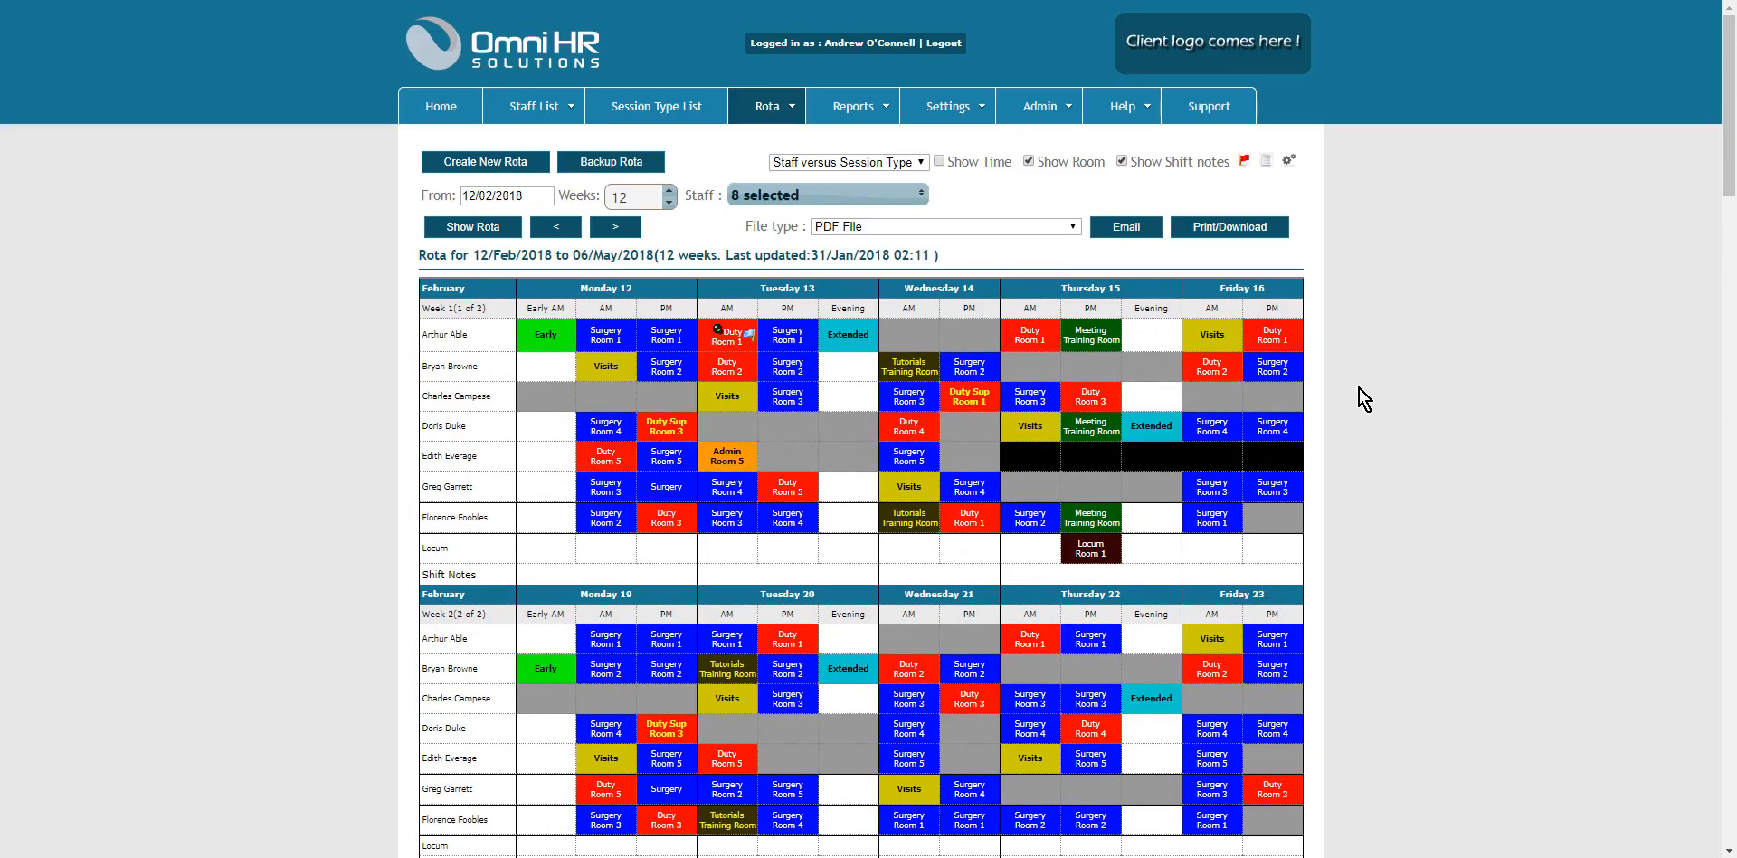
left_click(1246, 162)
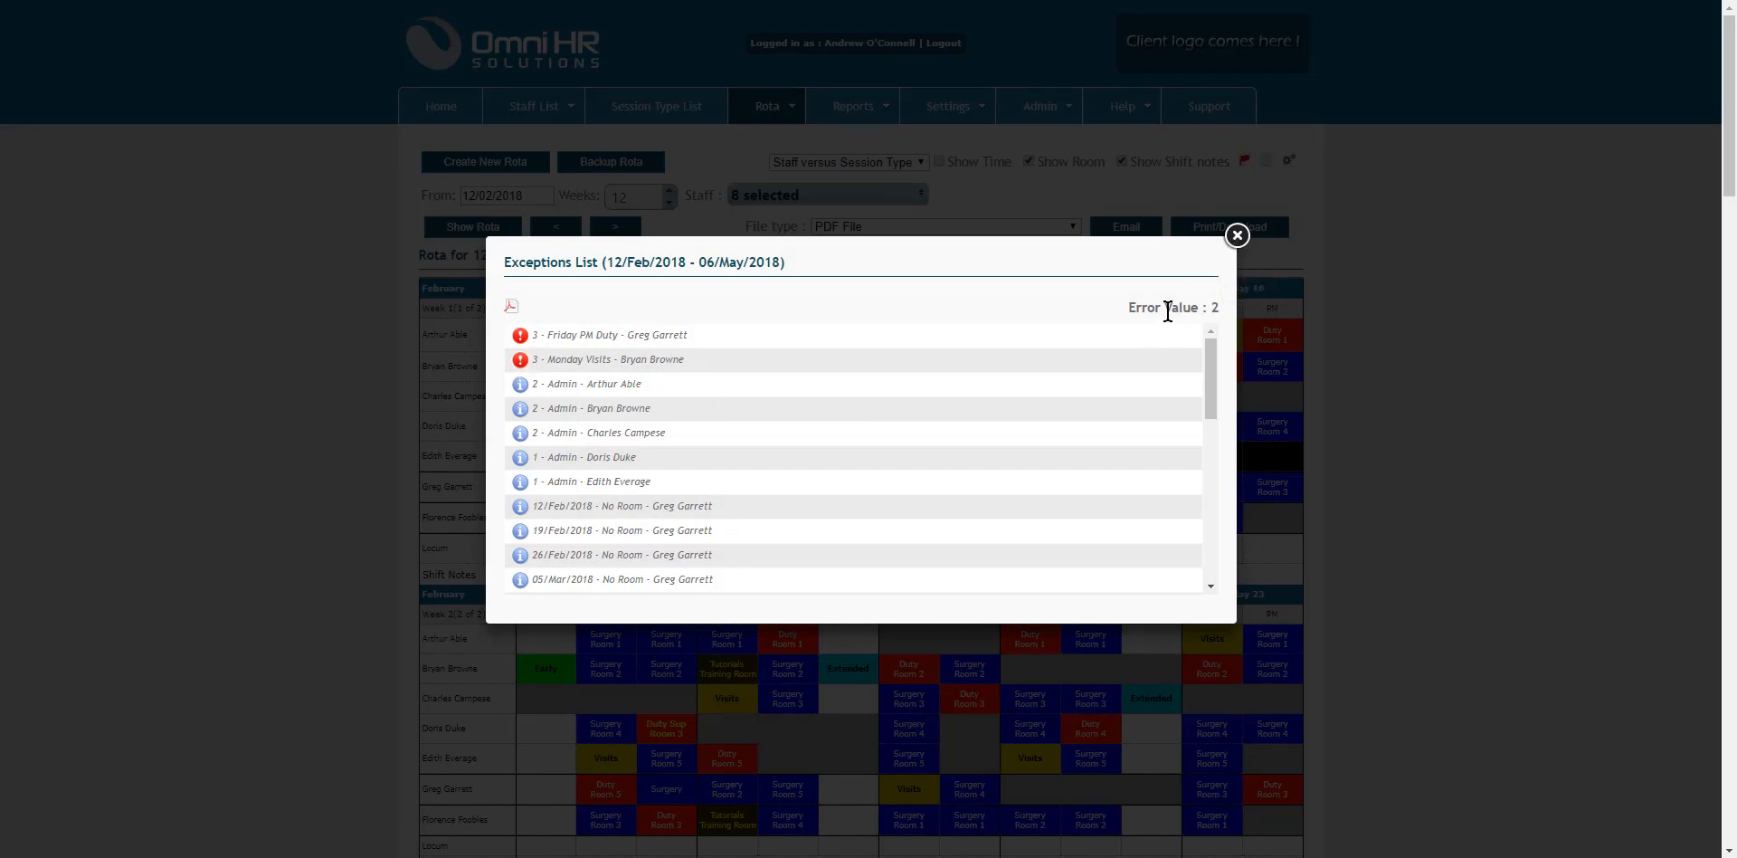
left_click(1237, 237)
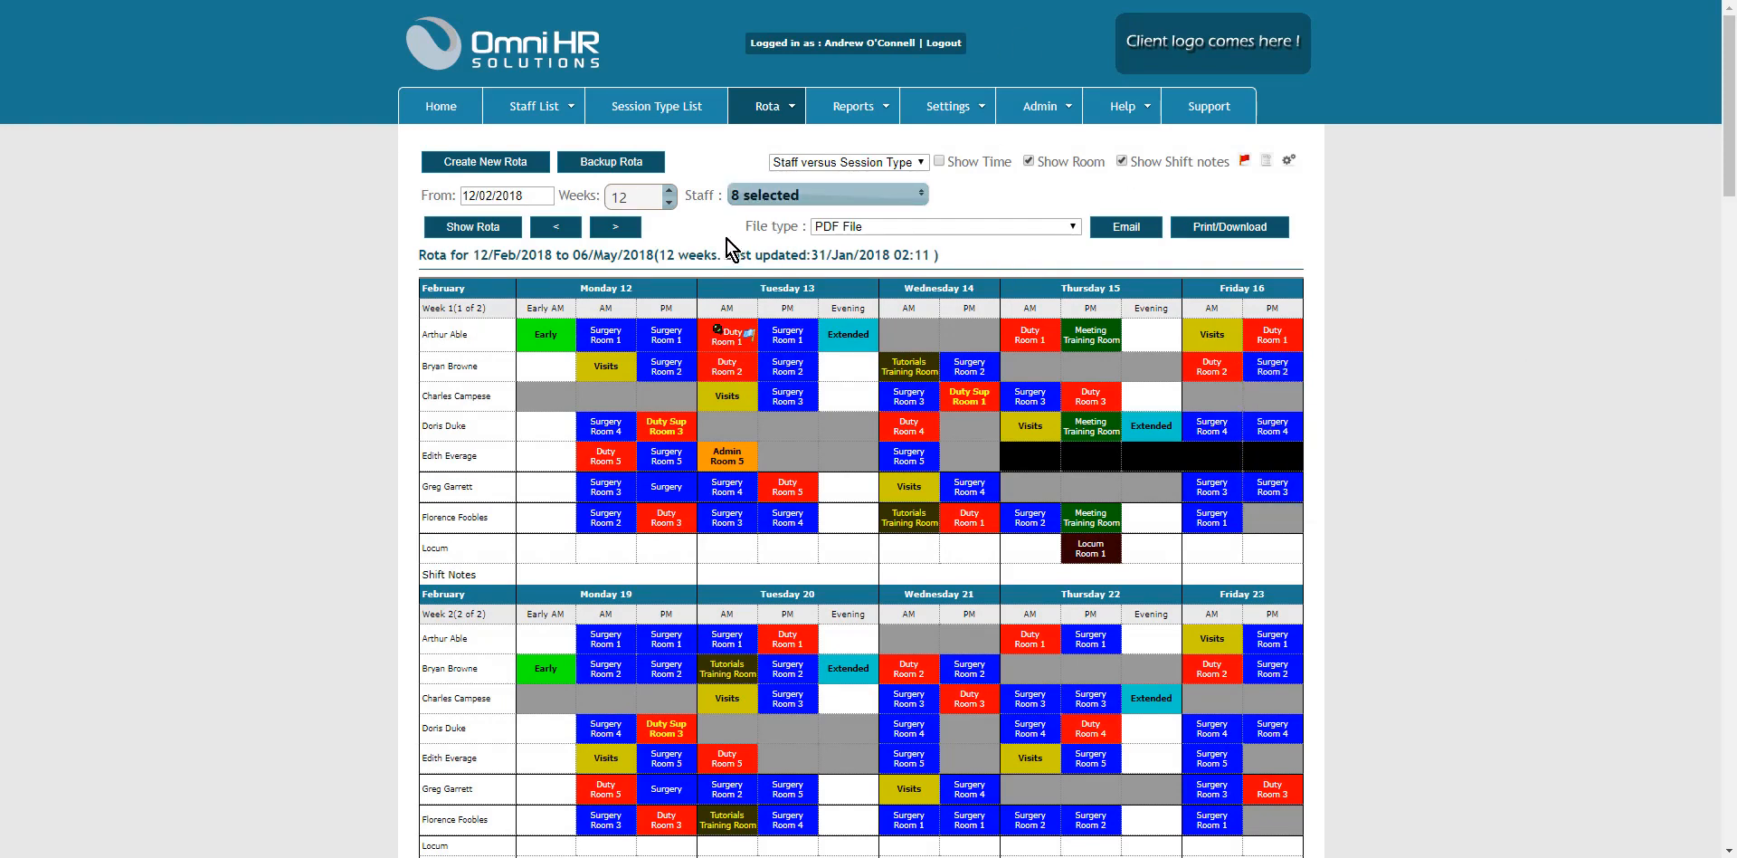
Look through the file types available for exporting the rota, keeping PDF File selected for print or download
left_click(911, 228)
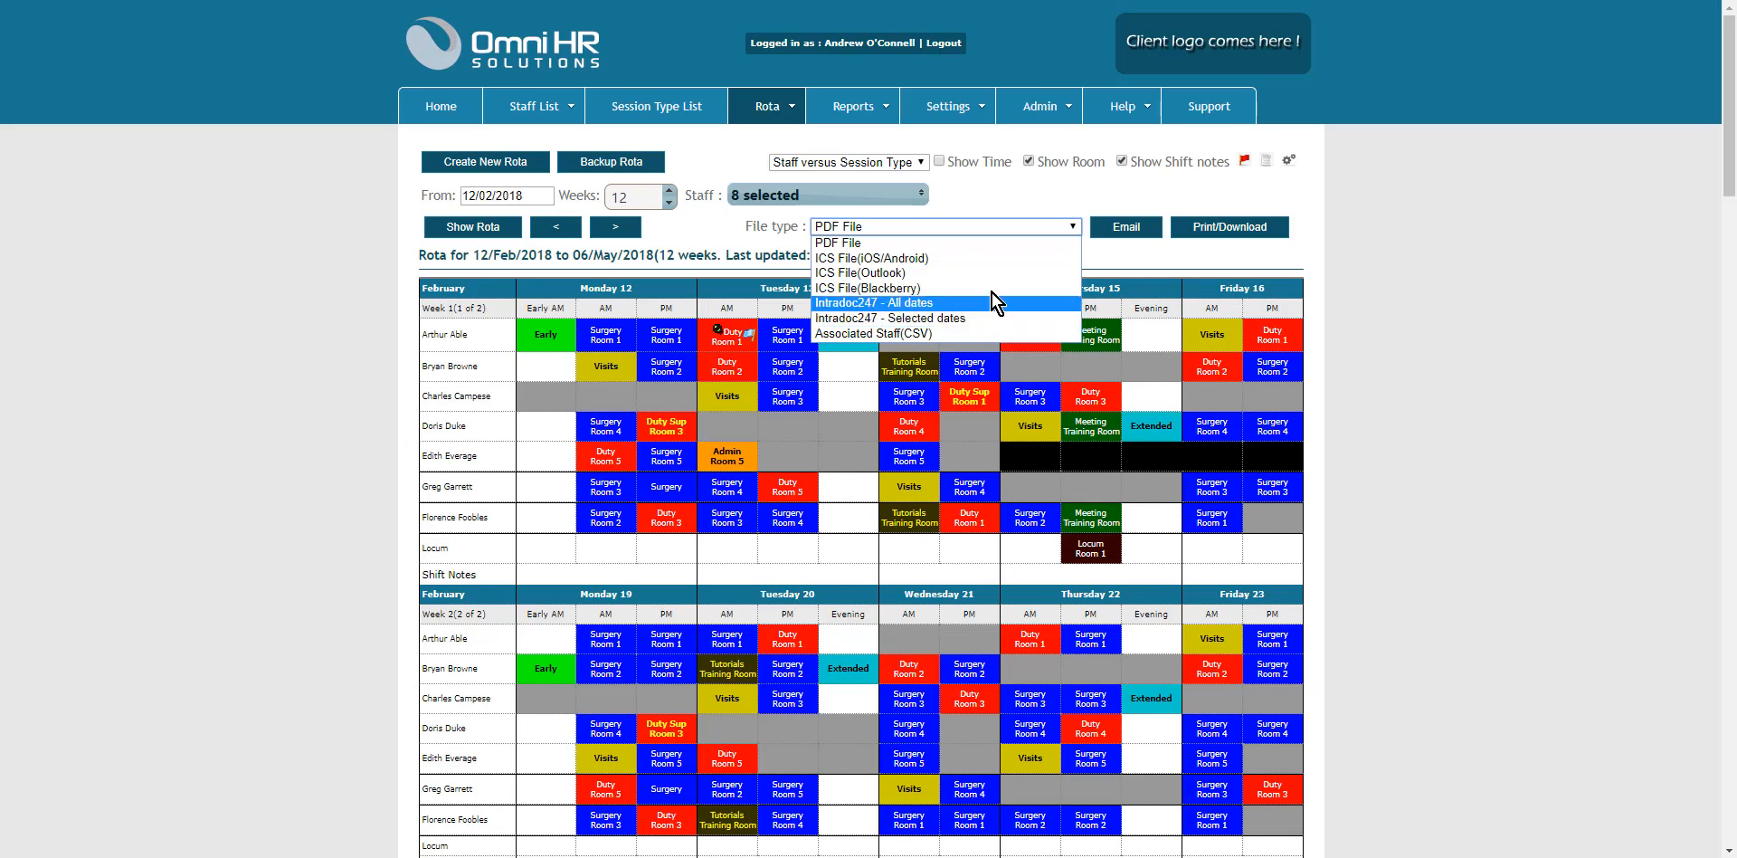
left_click(986, 188)
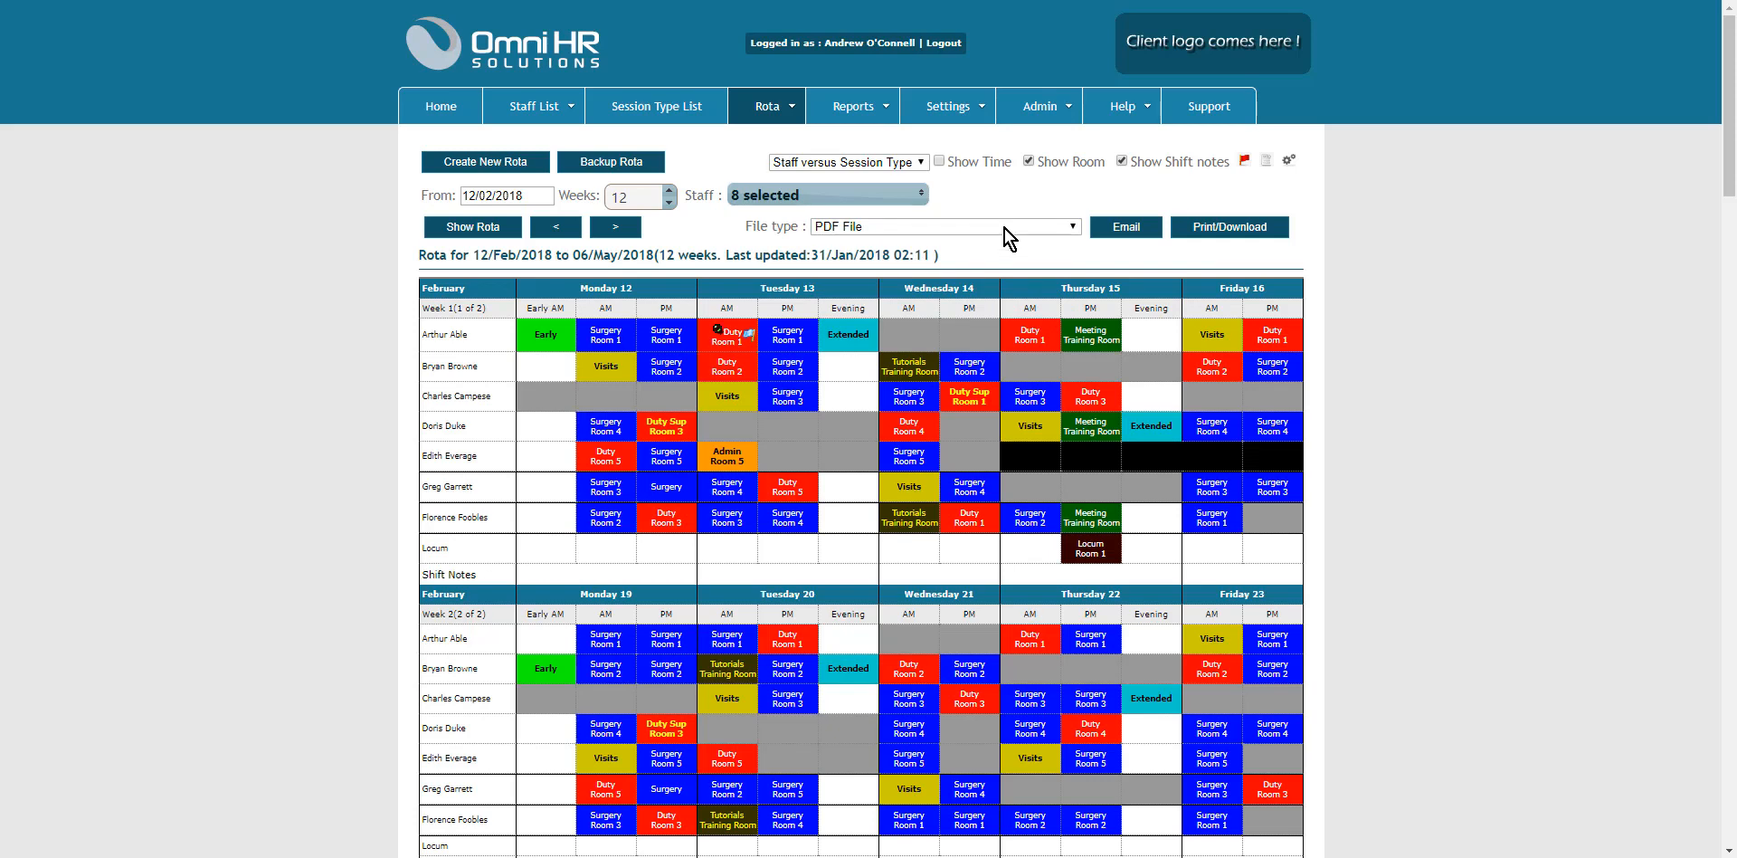
left_click(995, 228)
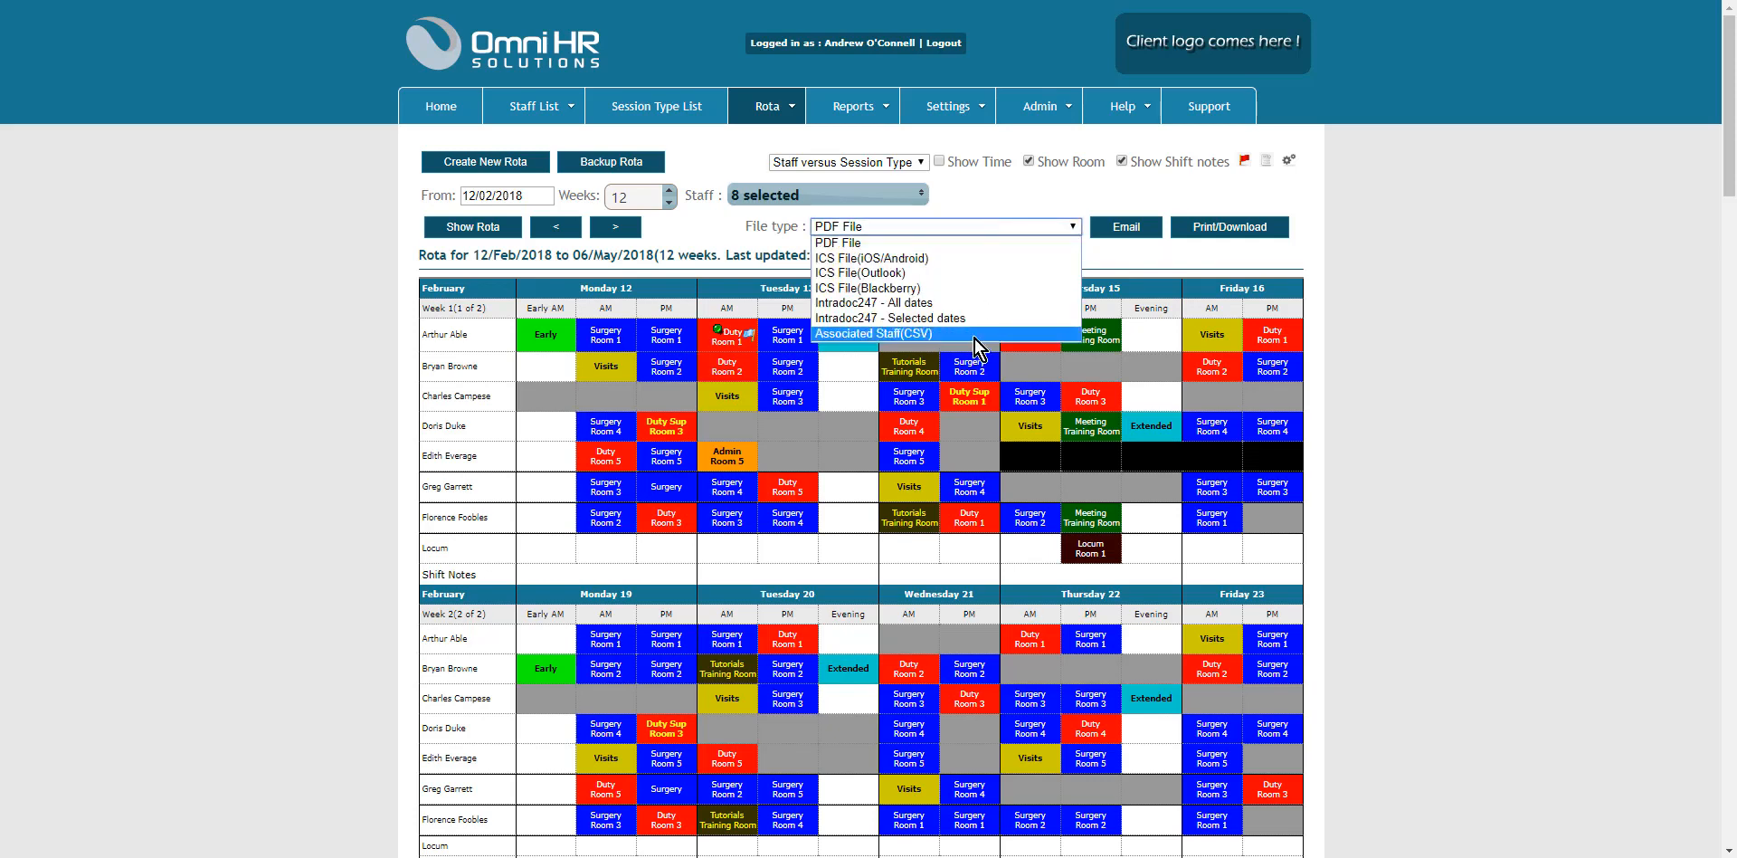
left_click(986, 195)
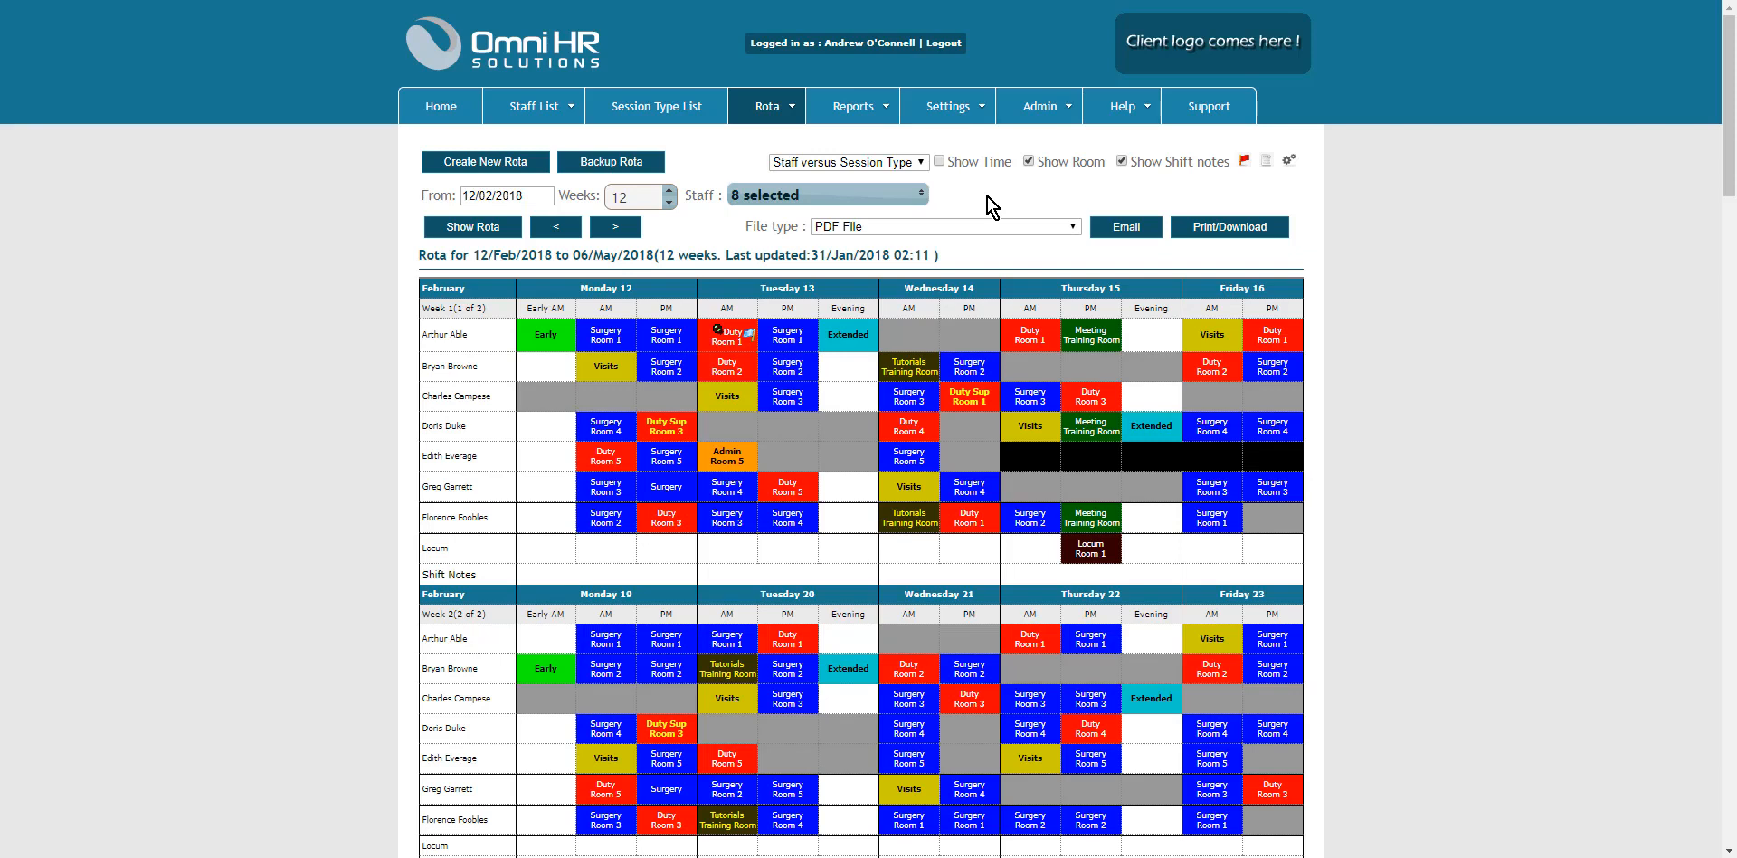
left_click(1257, 232)
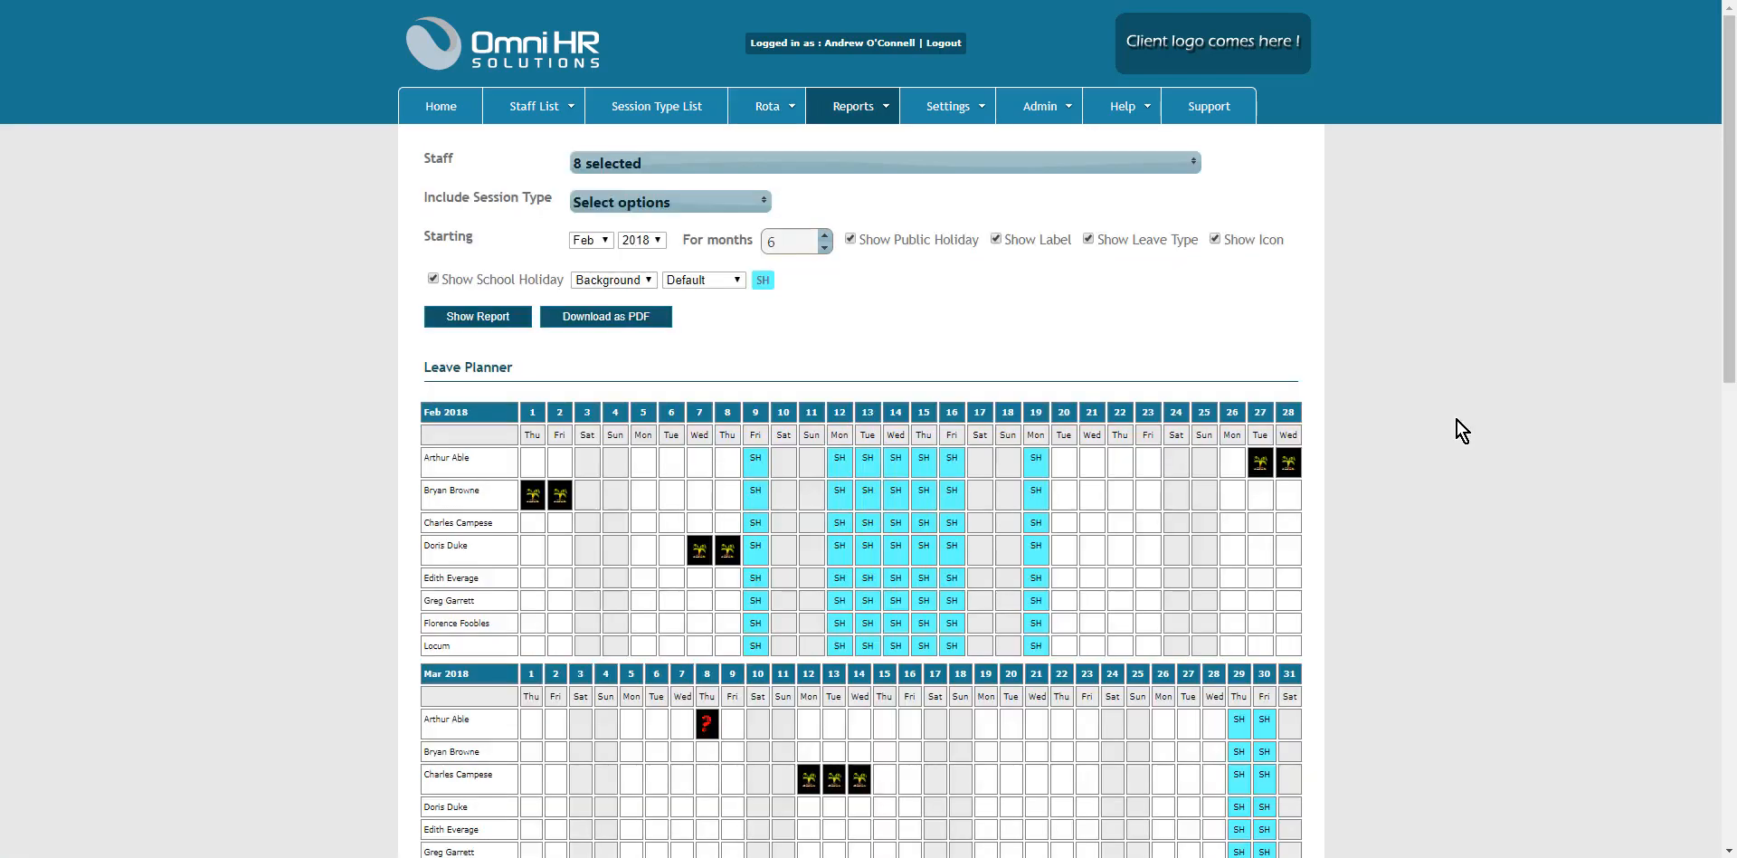
Show the Leave Planner report with Admin sessions included and look over the planned months
mouse_move(855, 113)
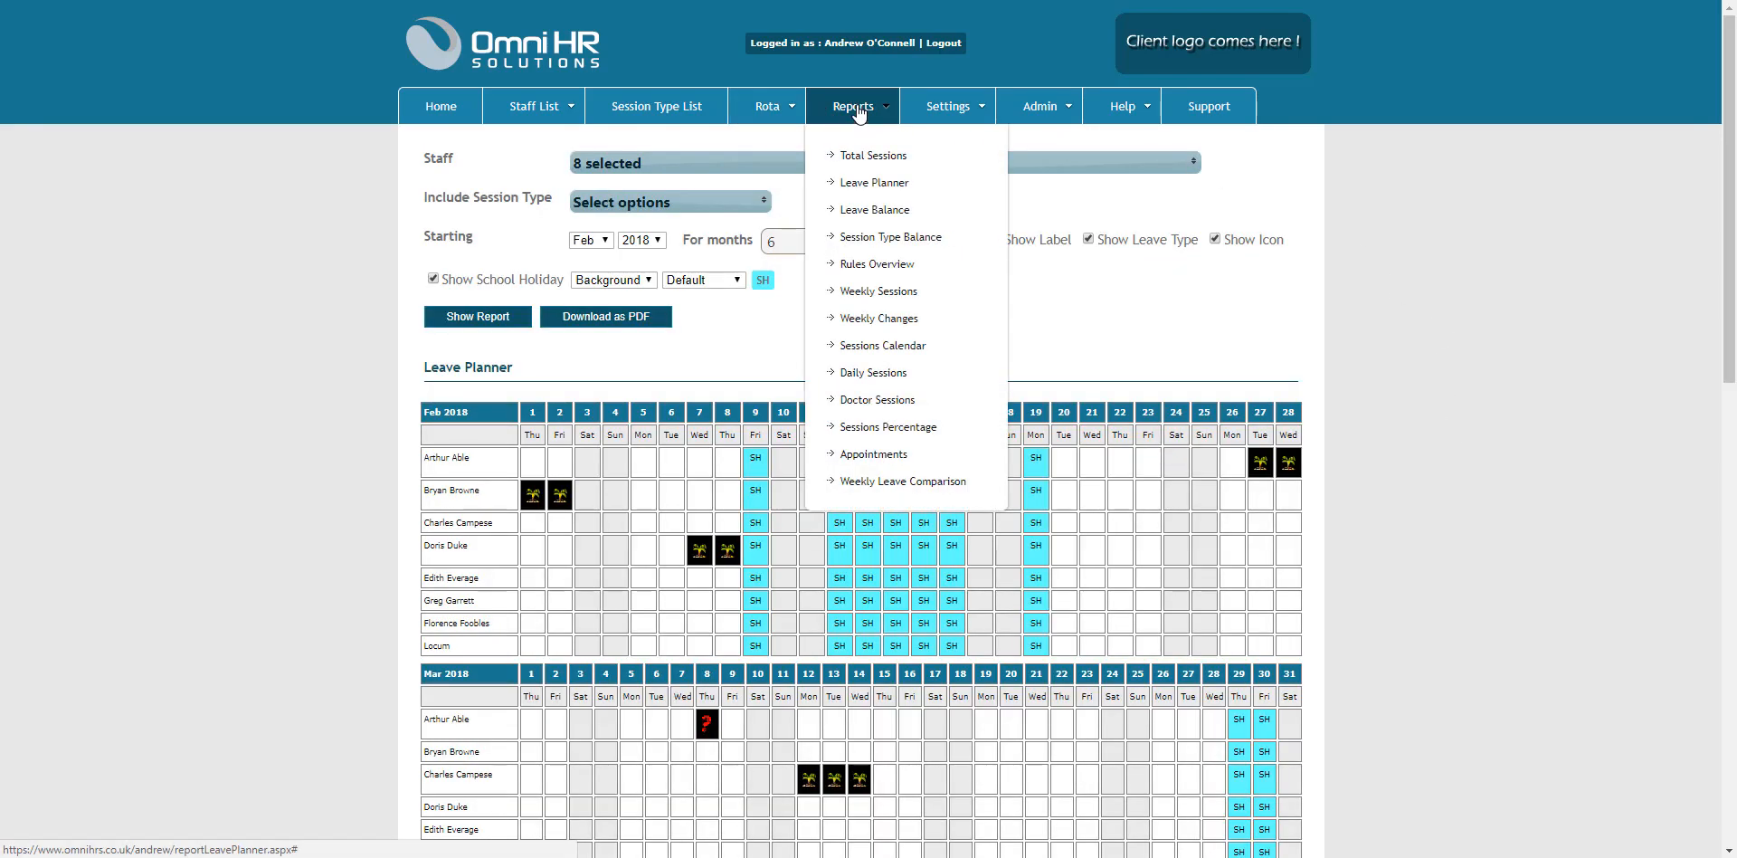
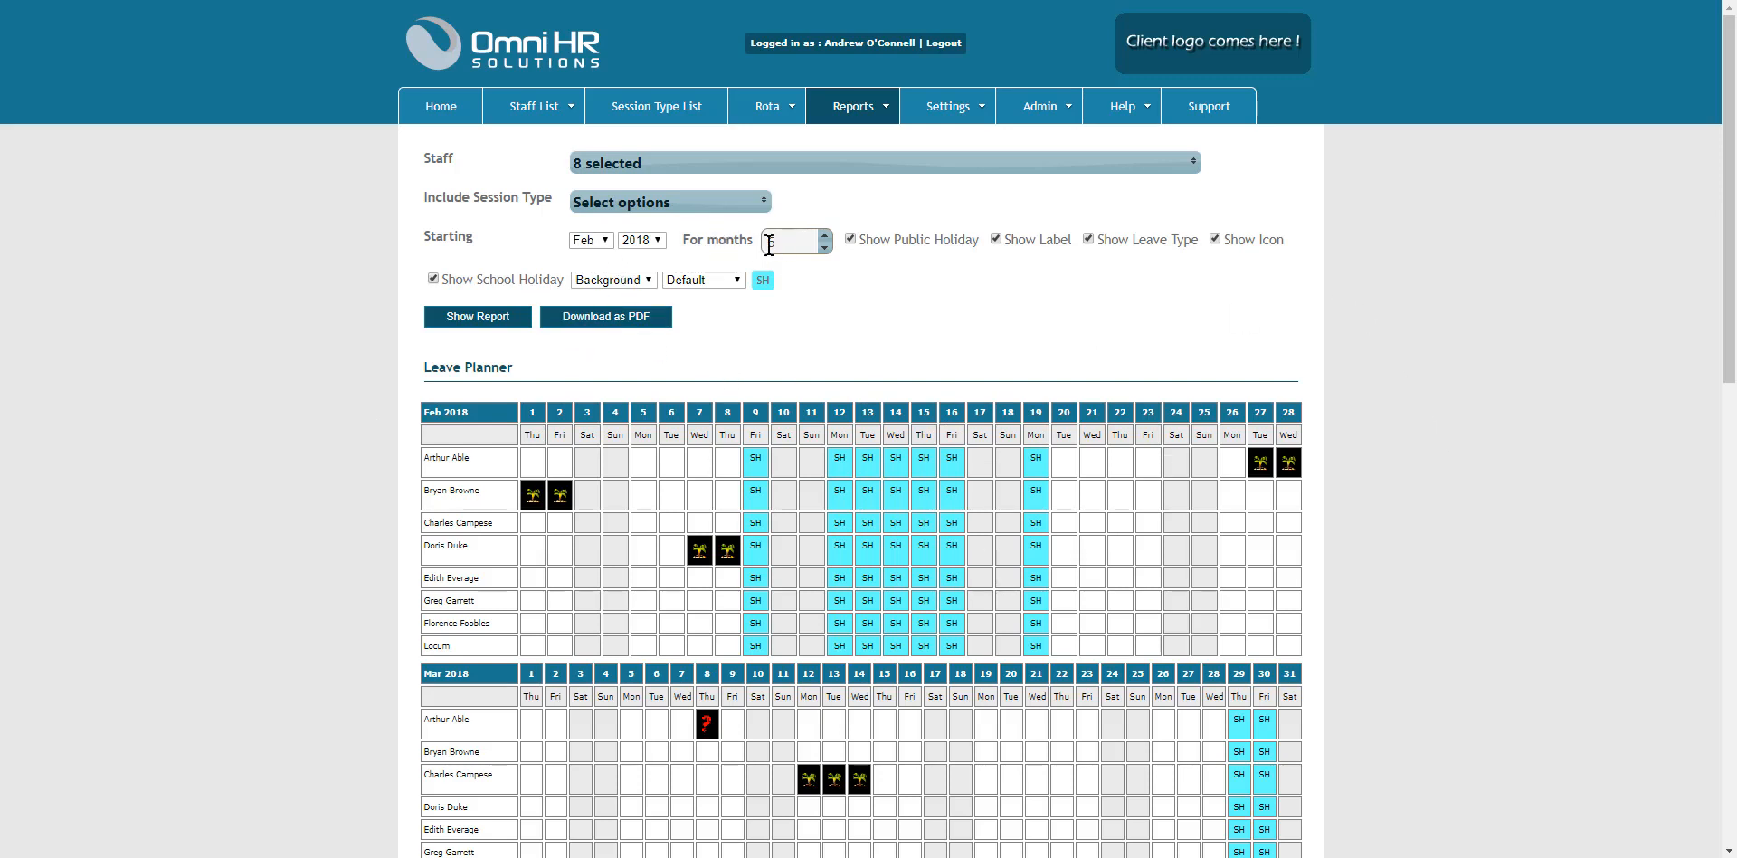
left_click(633, 196)
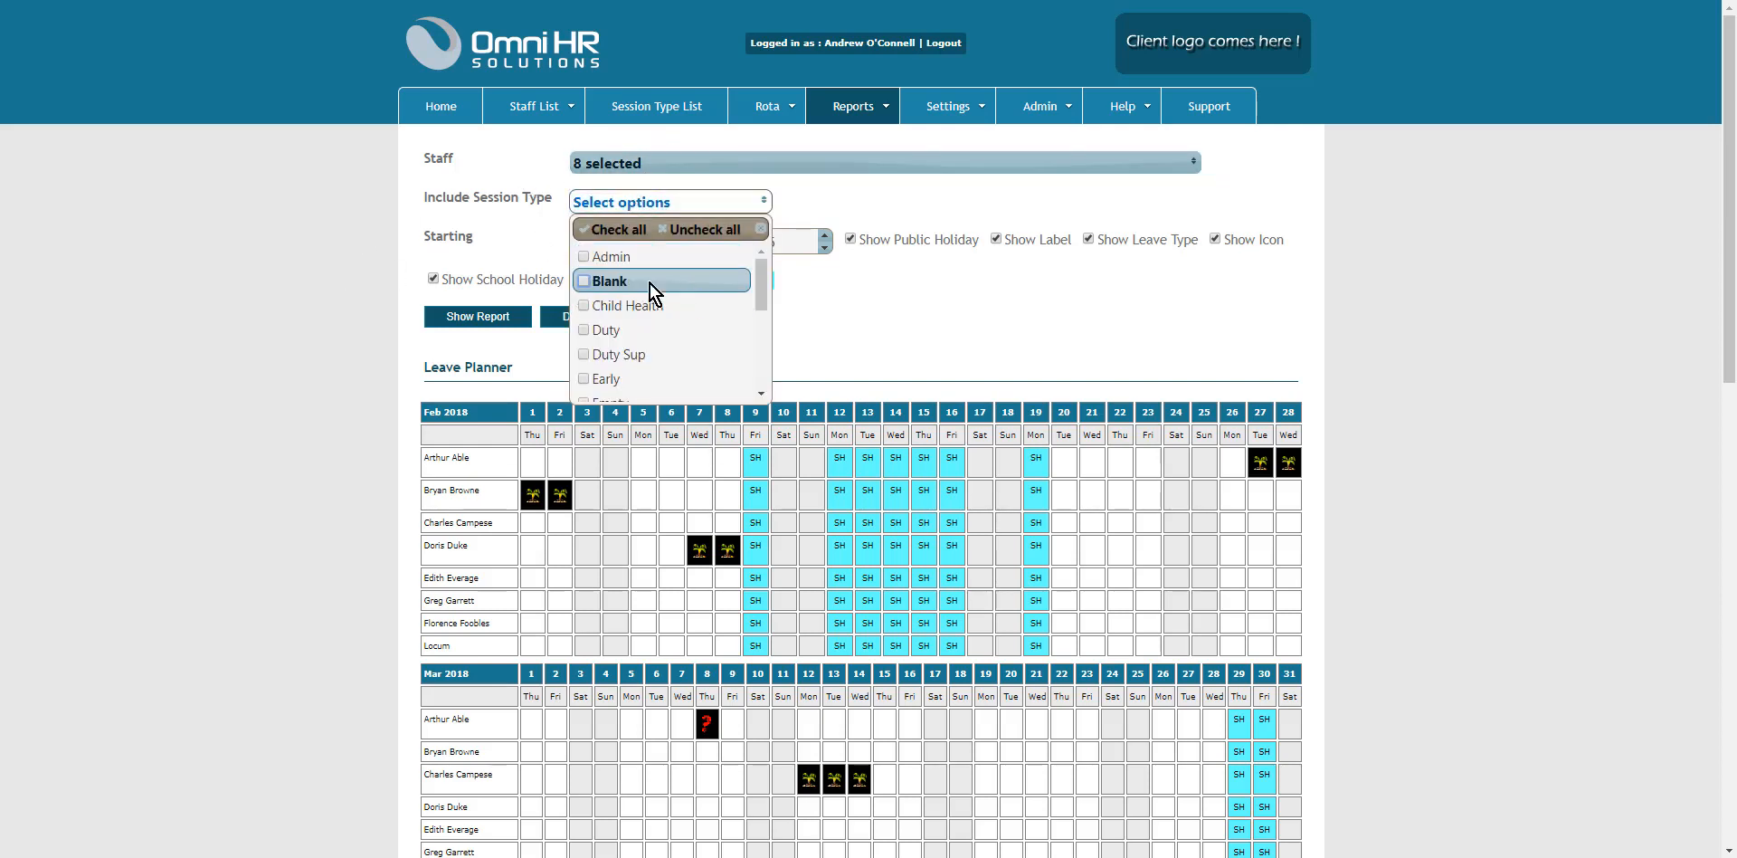
left_click(586, 257)
left_click(478, 316)
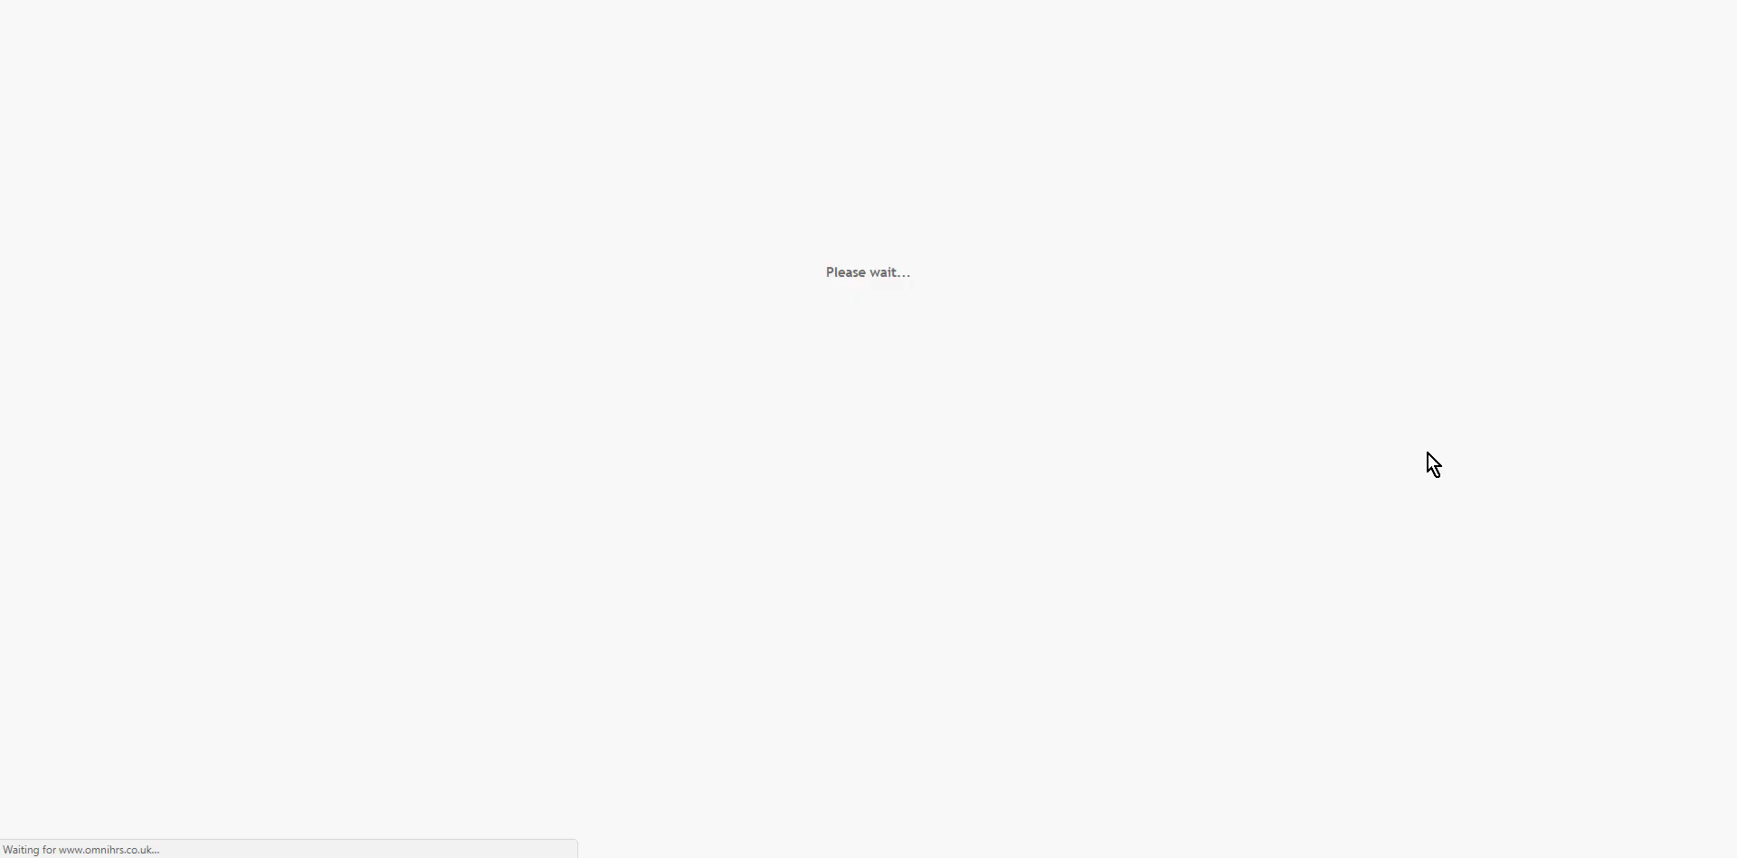
scroll(1426, 463, "down", 10)
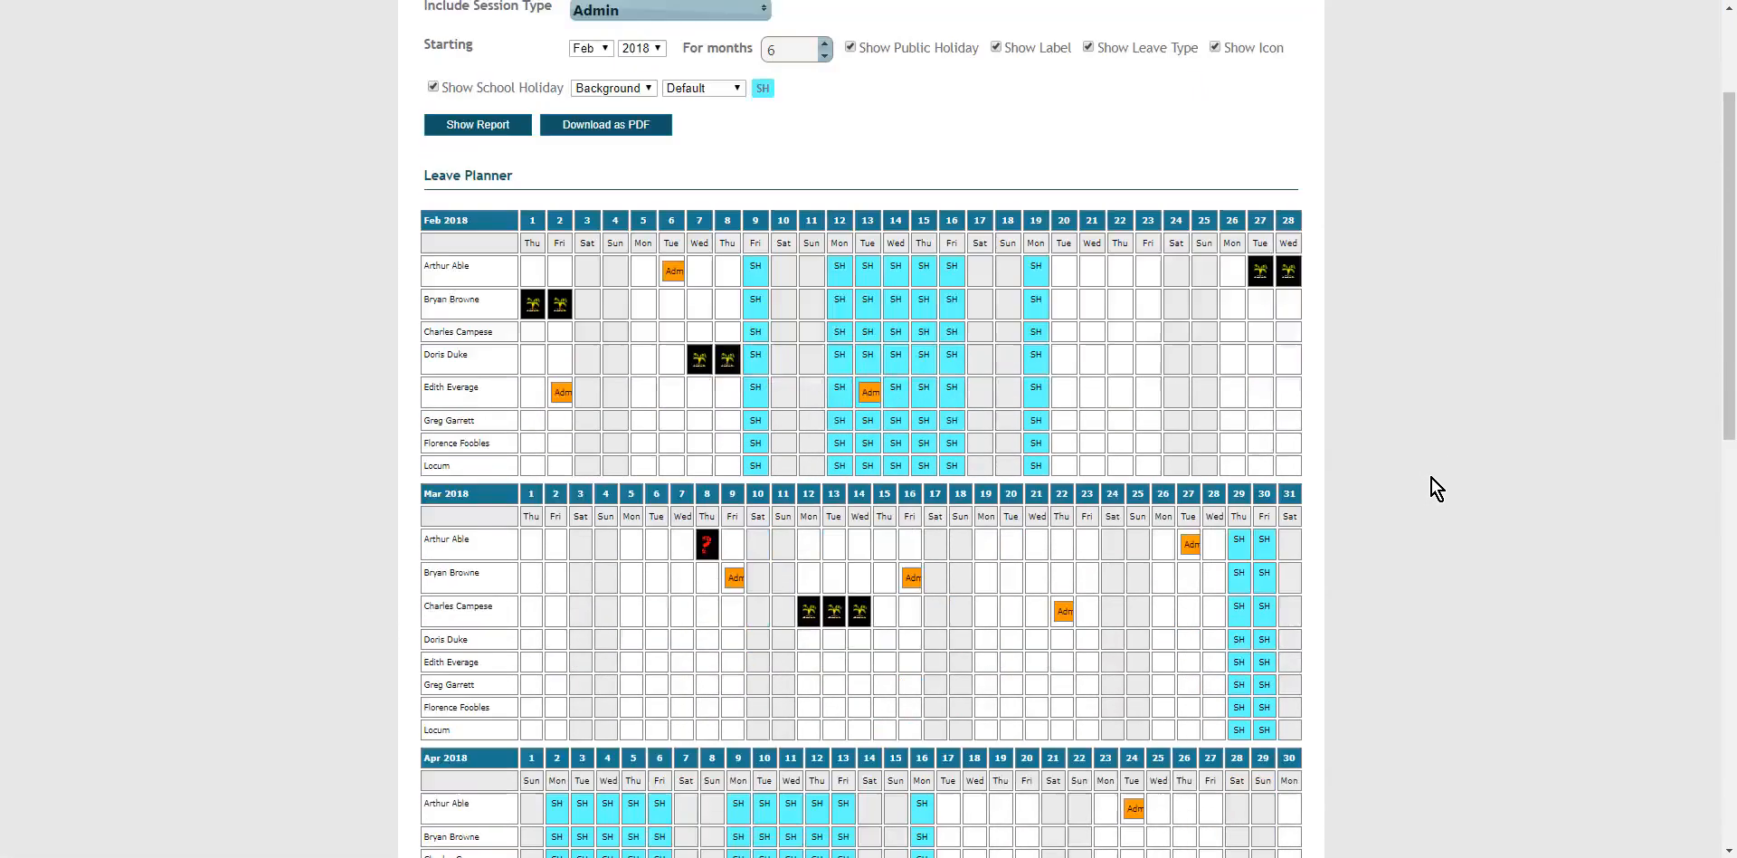
scroll(1431, 478, "up", 10)
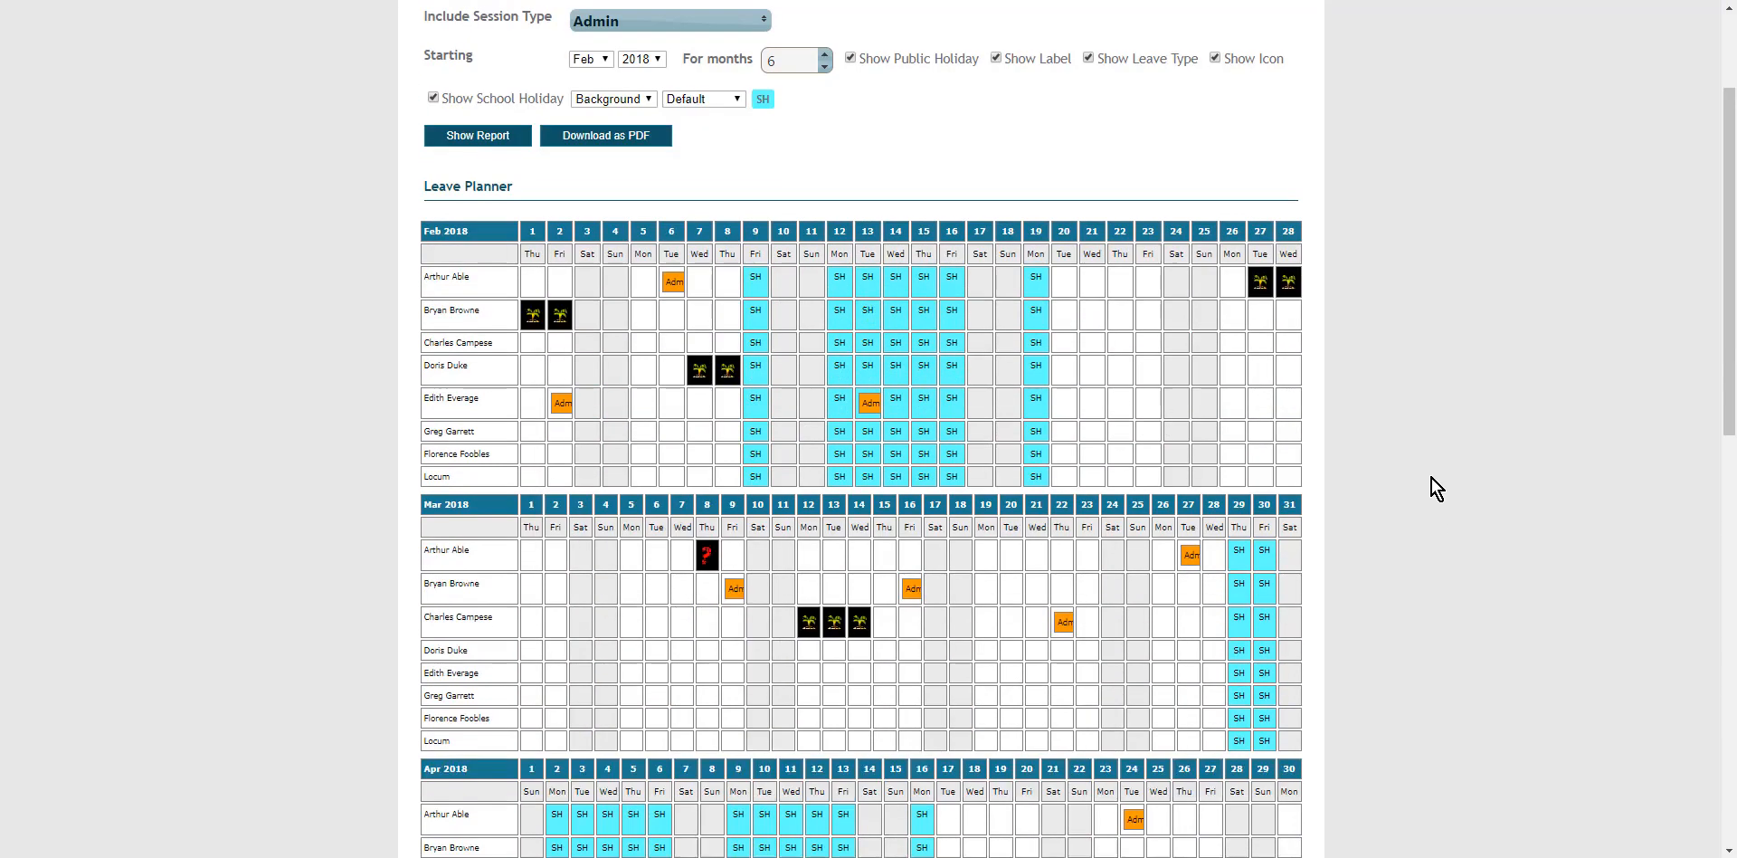
Open the Total Sessions report and look over the criteria of the saved Test Data report
mouse_move(852, 120)
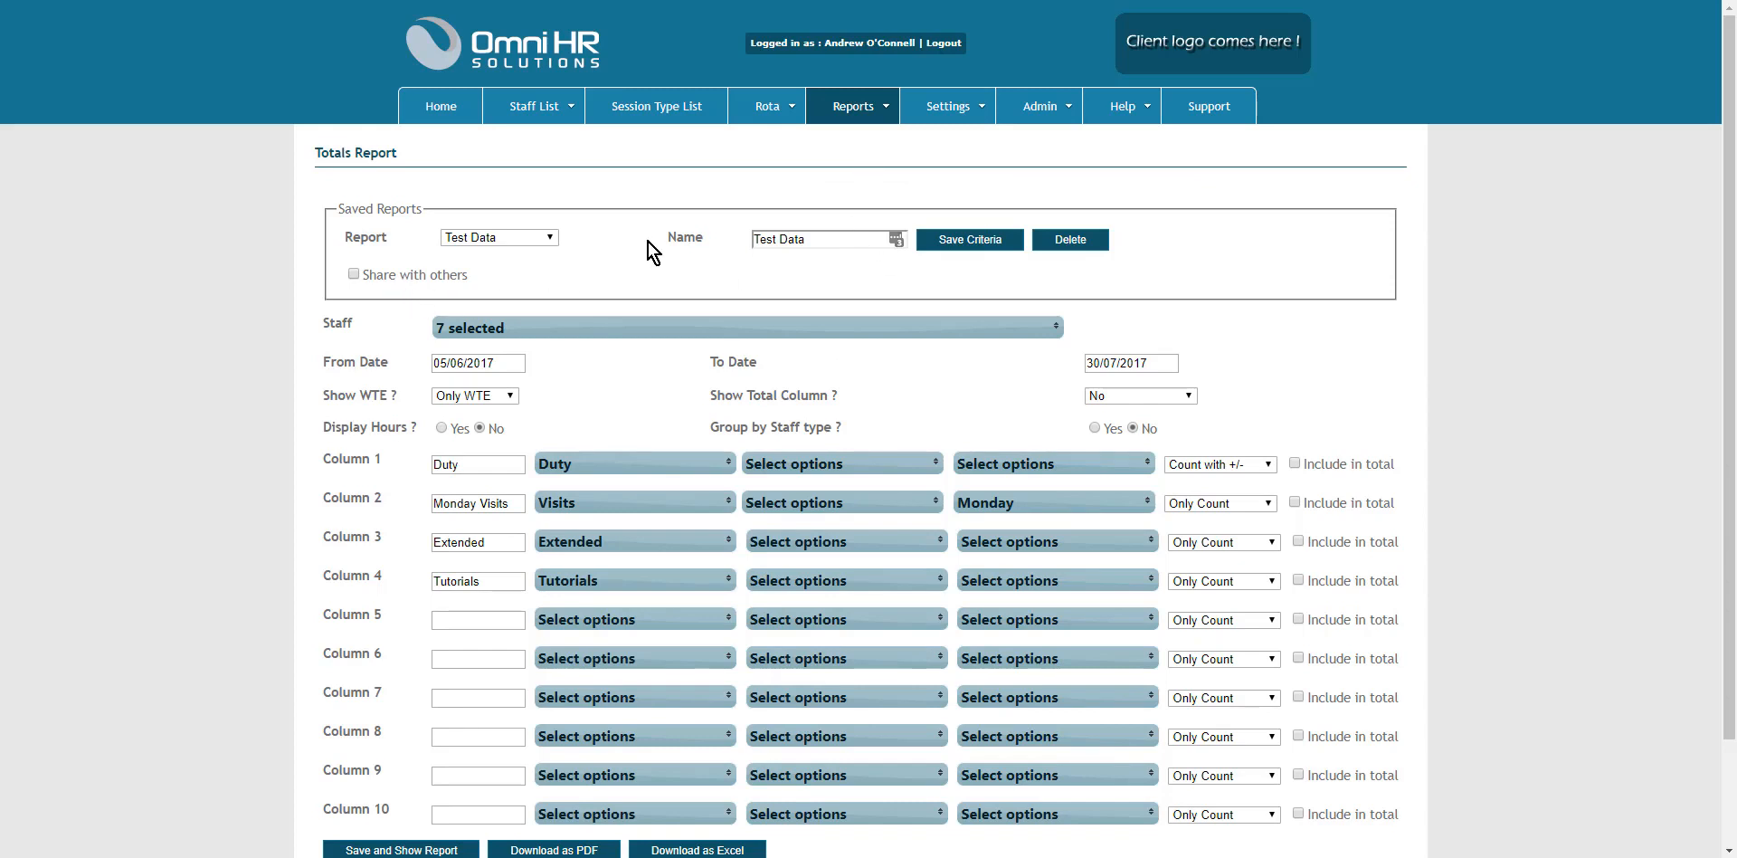
scroll(652, 248, "down", 2)
scroll(741, 202, "up", 2)
mouse_move(851, 116)
scroll(188, 389, "down", 2)
scroll(181, 391, "up", 2)
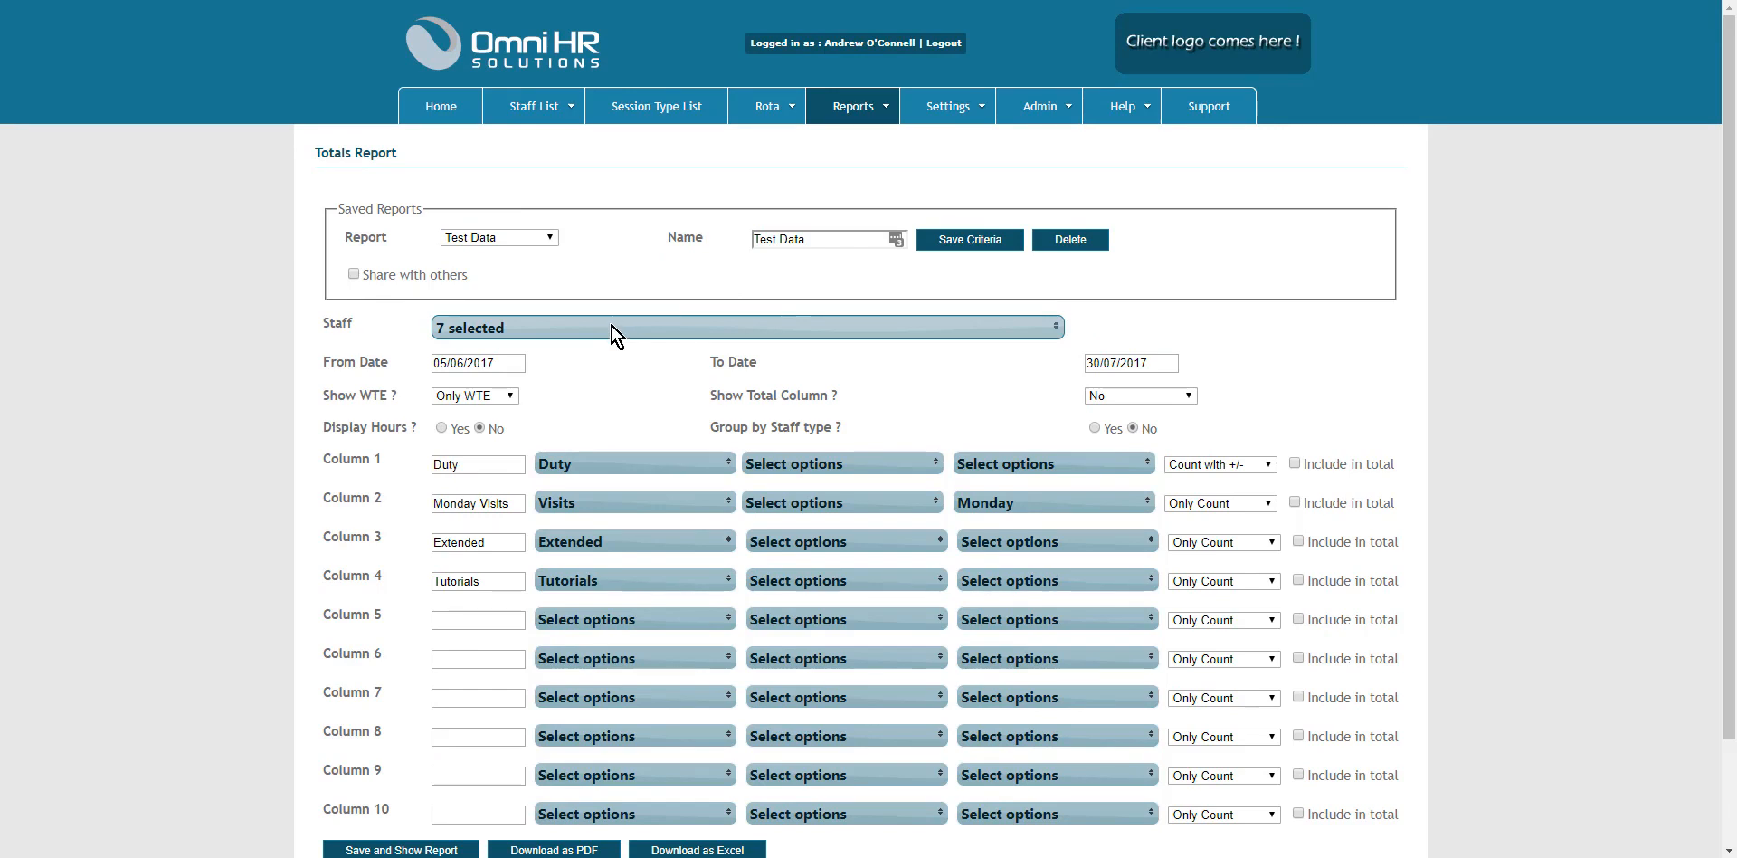
Set the totals report's To Date to 31/05/2018, then save and show the report
left_click(1159, 363)
triple_click(1321, 393)
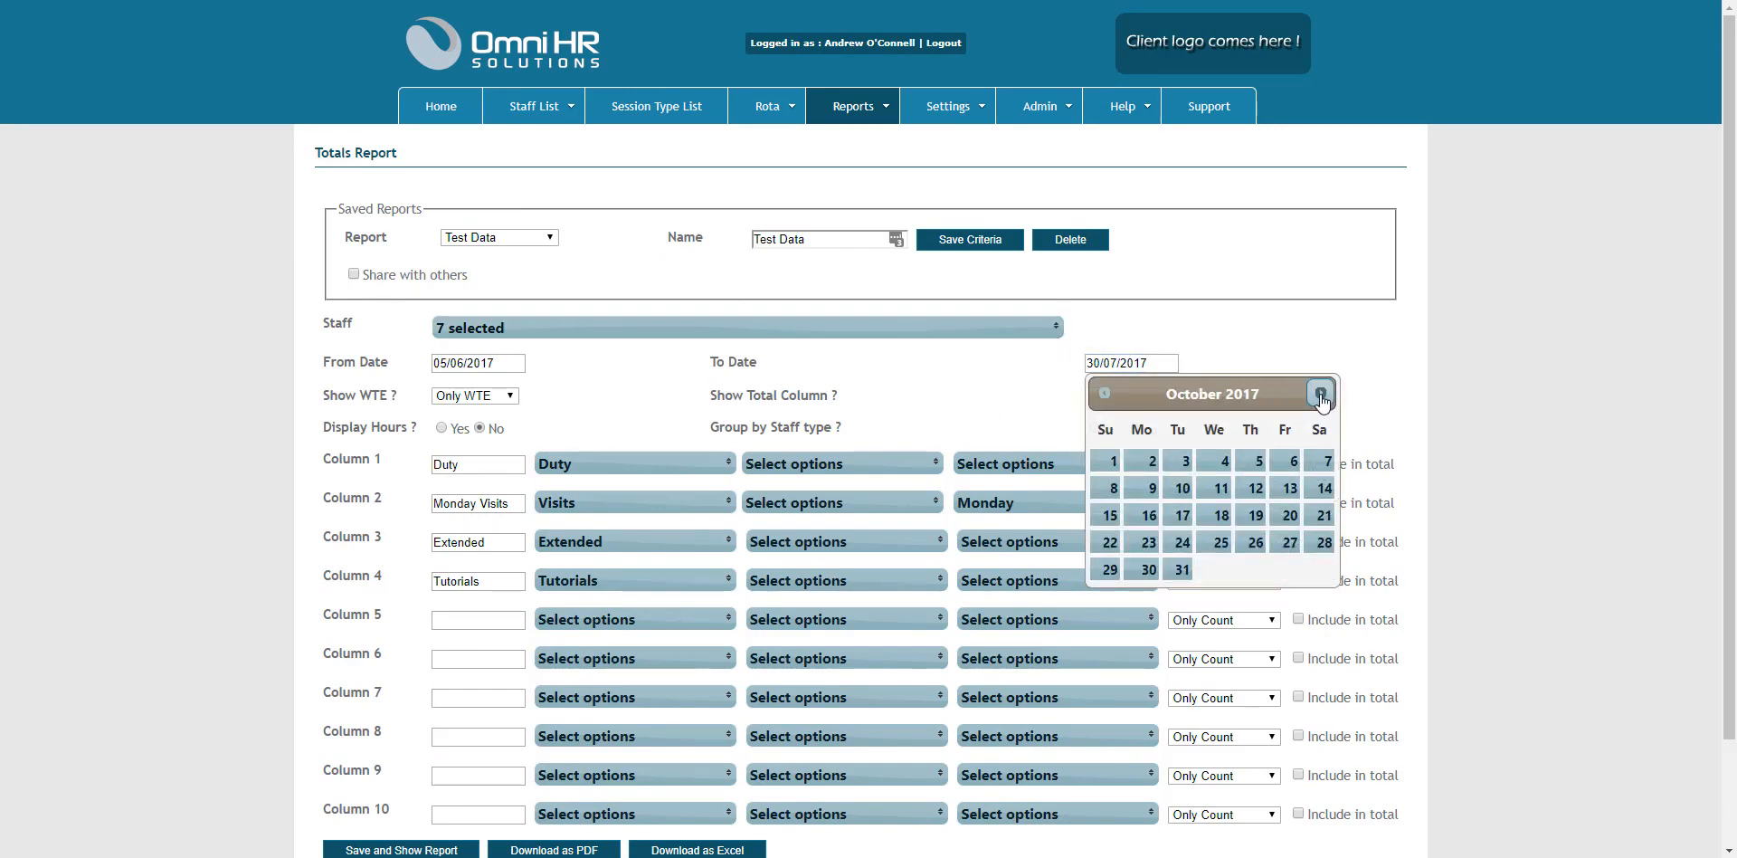
triple_click(1321, 394)
double_click(1321, 394)
double_click(1321, 393)
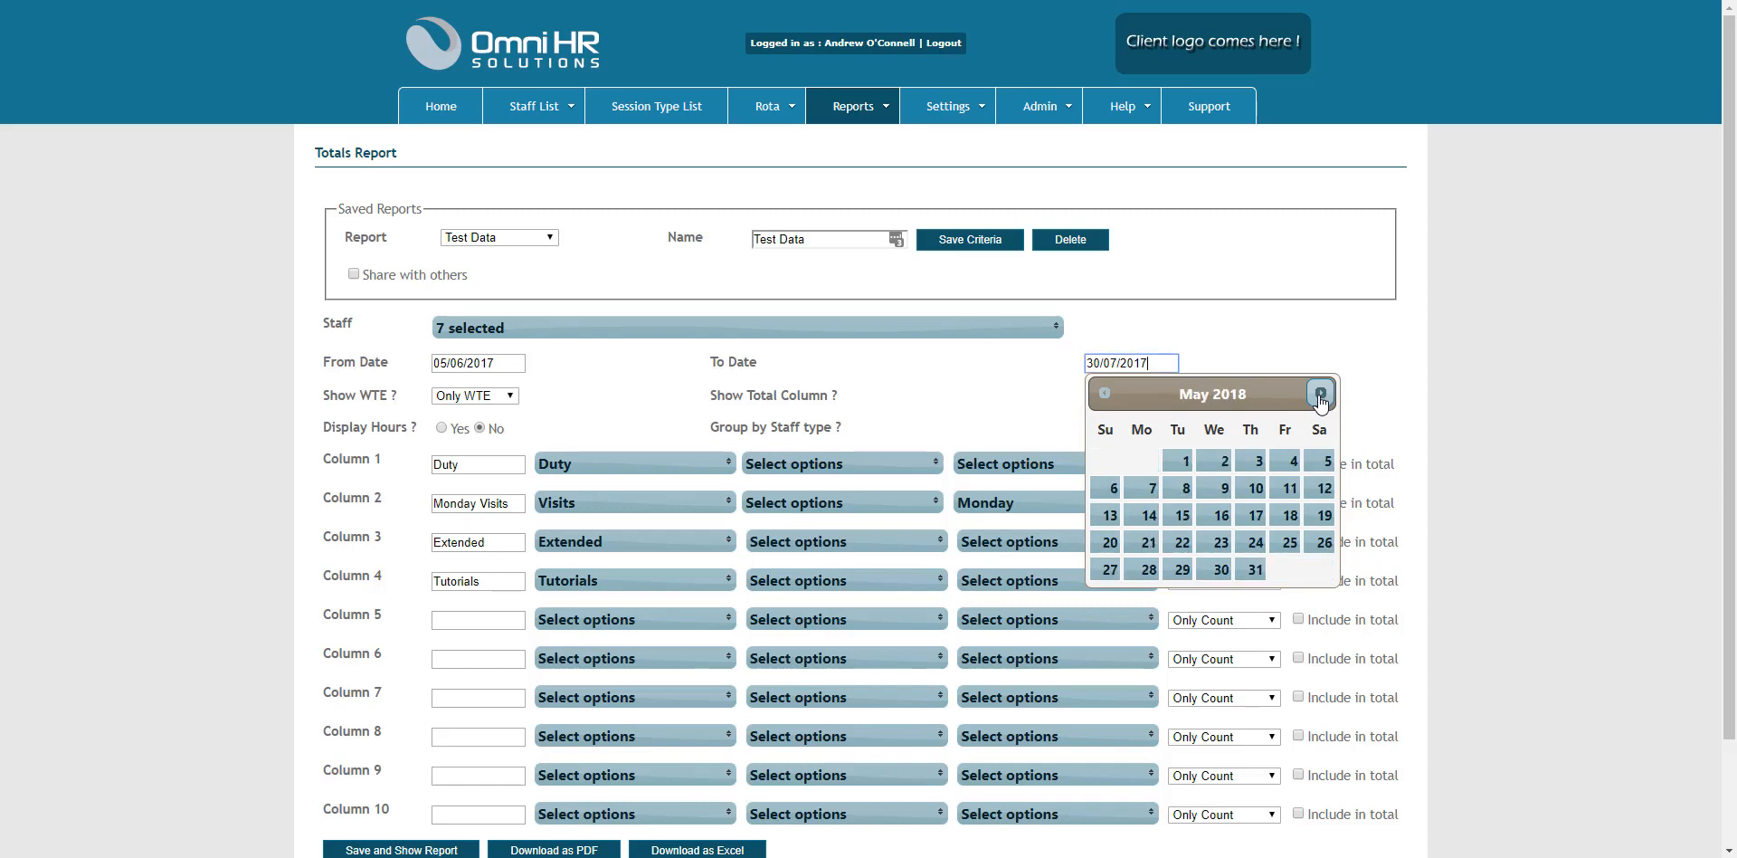
left_click(1255, 569)
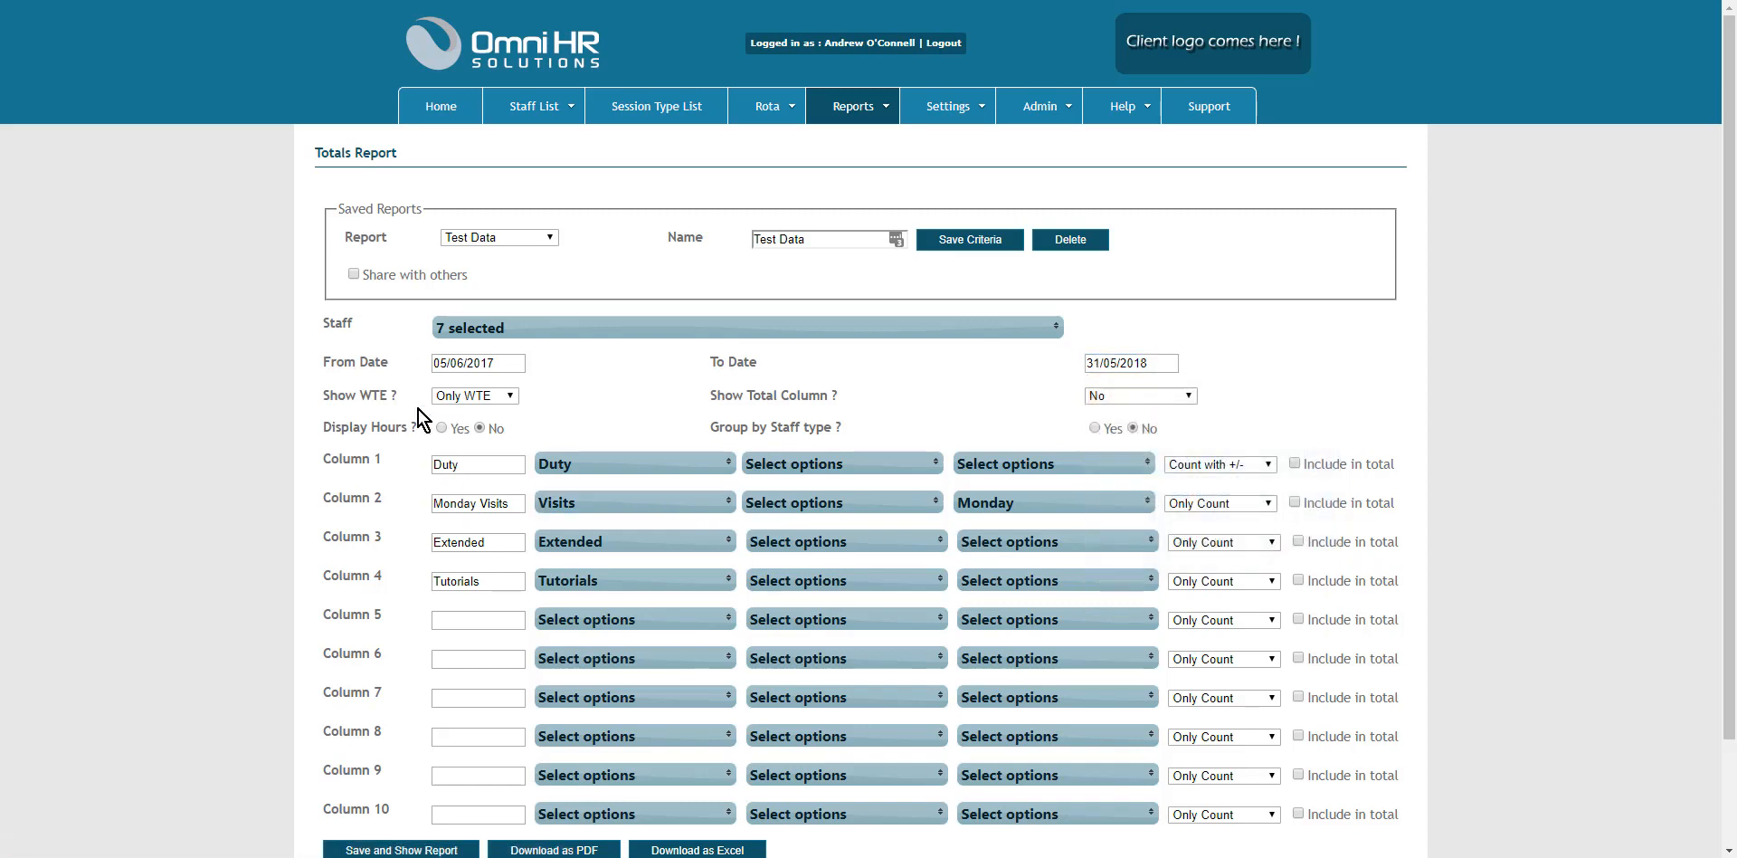
scroll(220, 615, "down", 2)
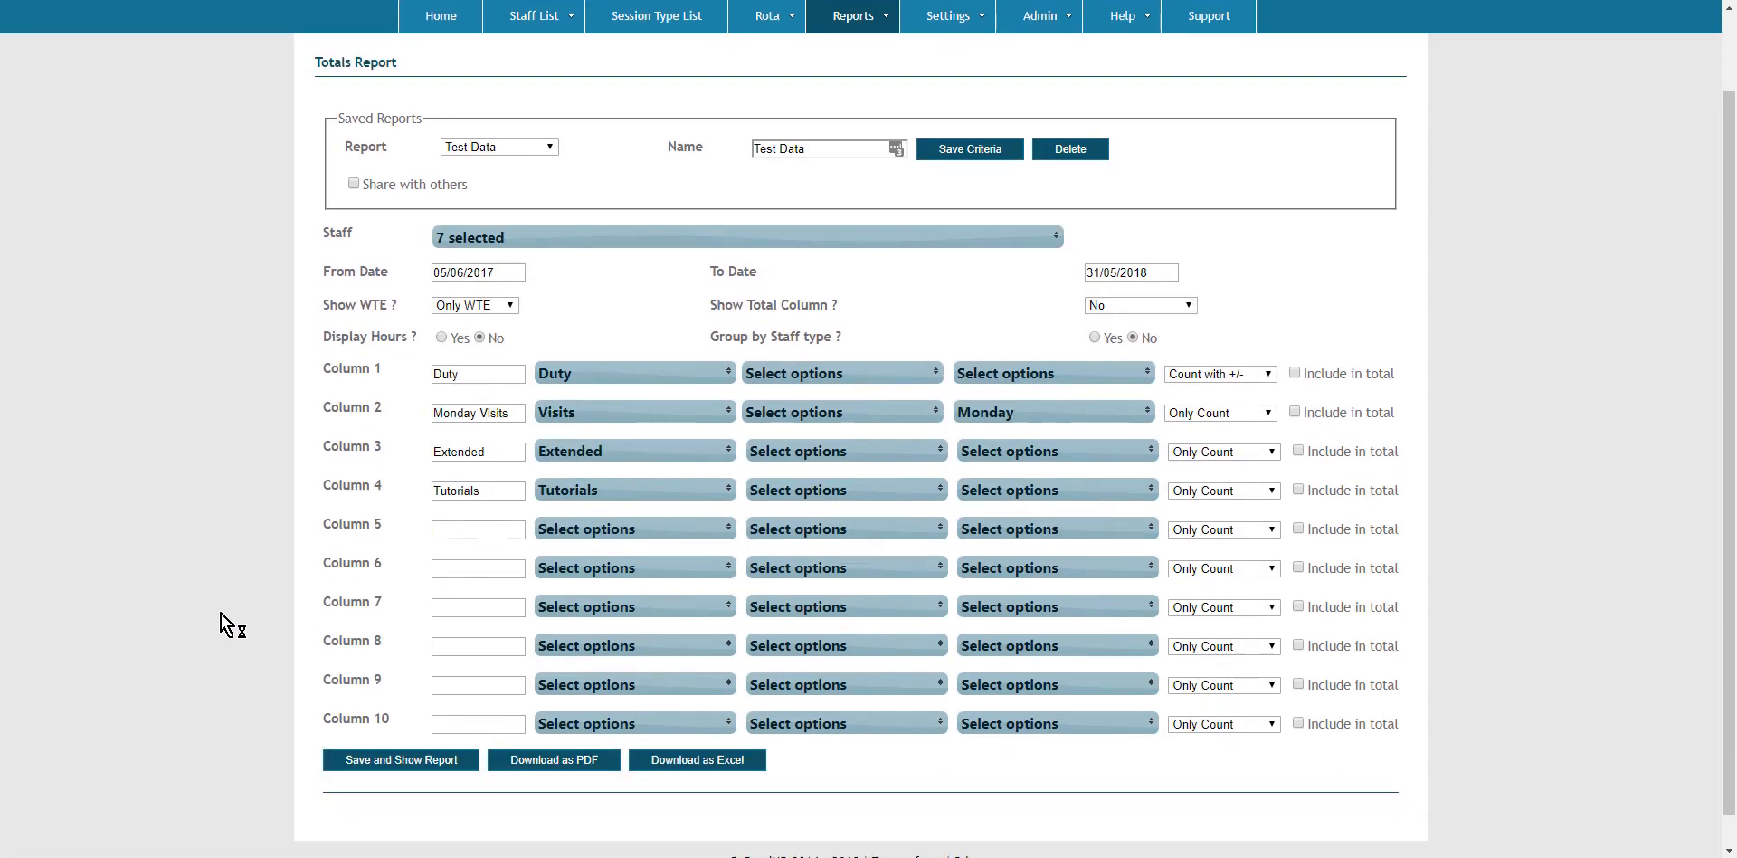
left_click(389, 763)
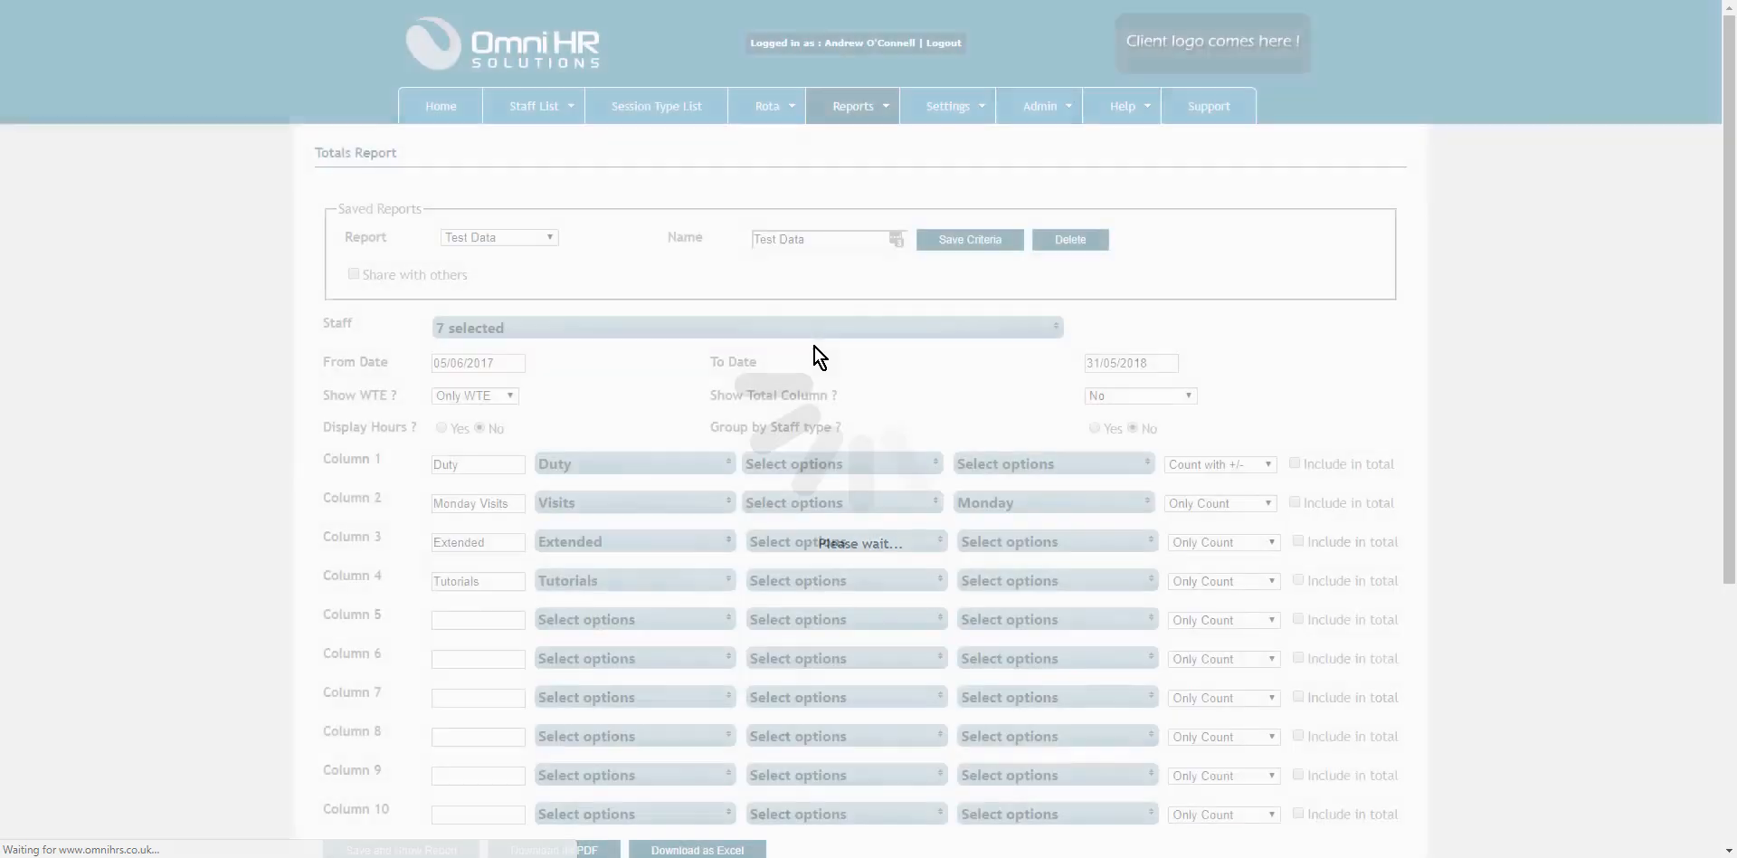
Examine each staff member's WTE, Duty, Monday Visits, Extended and Tutorials figures in the totals report
scroll(668, 644, "down", 4)
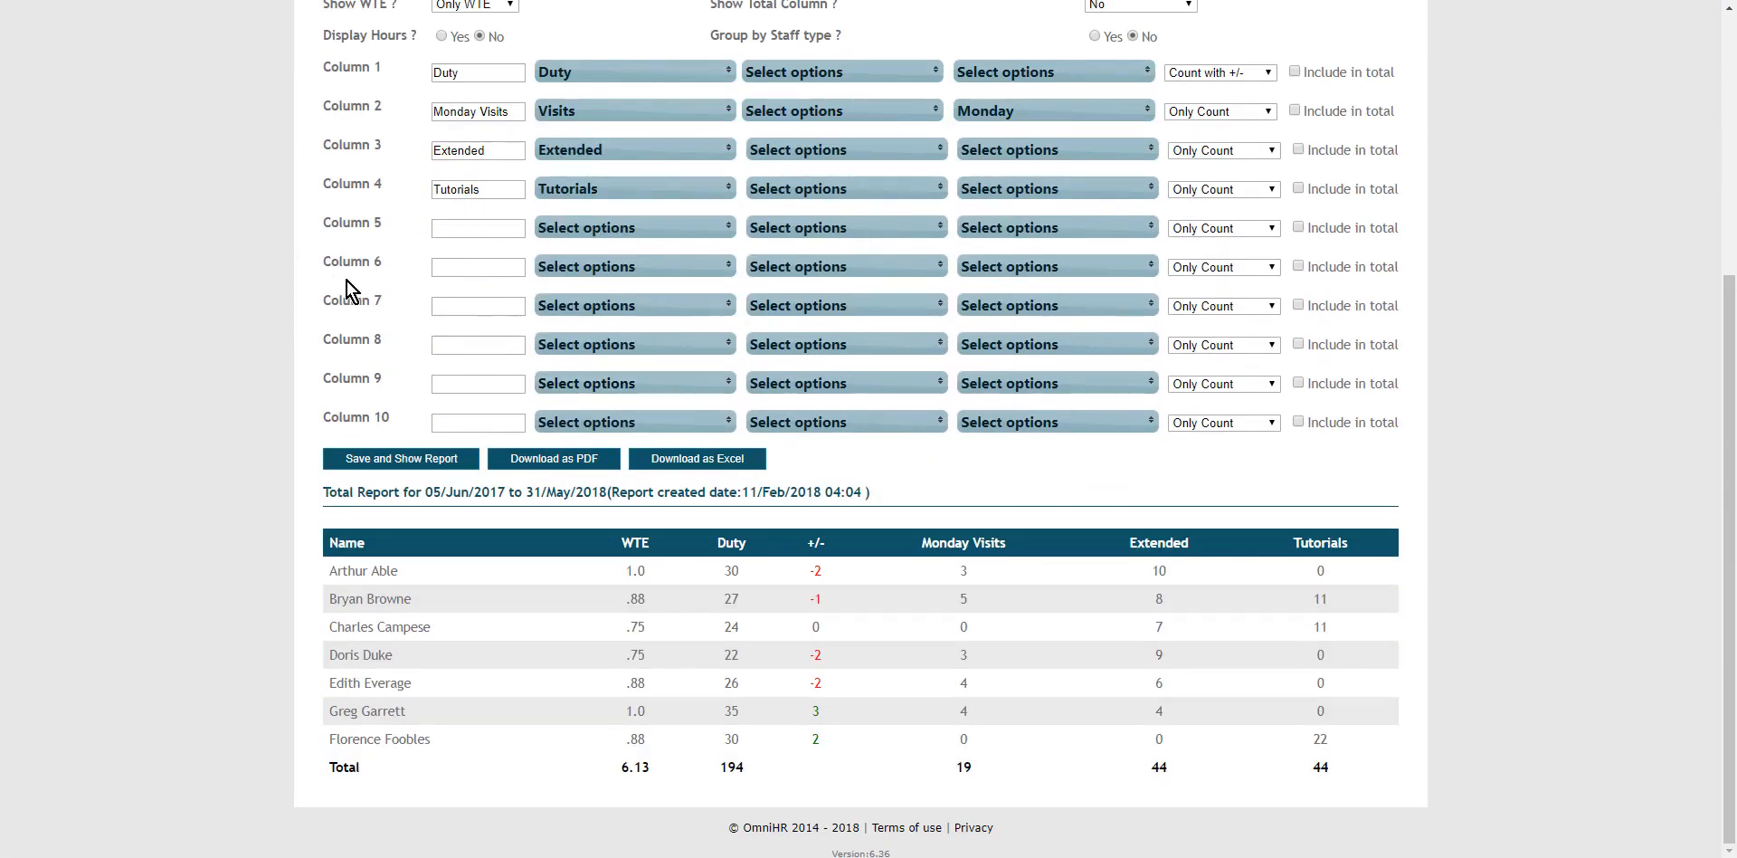
scroll(313, 459, "up", 1)
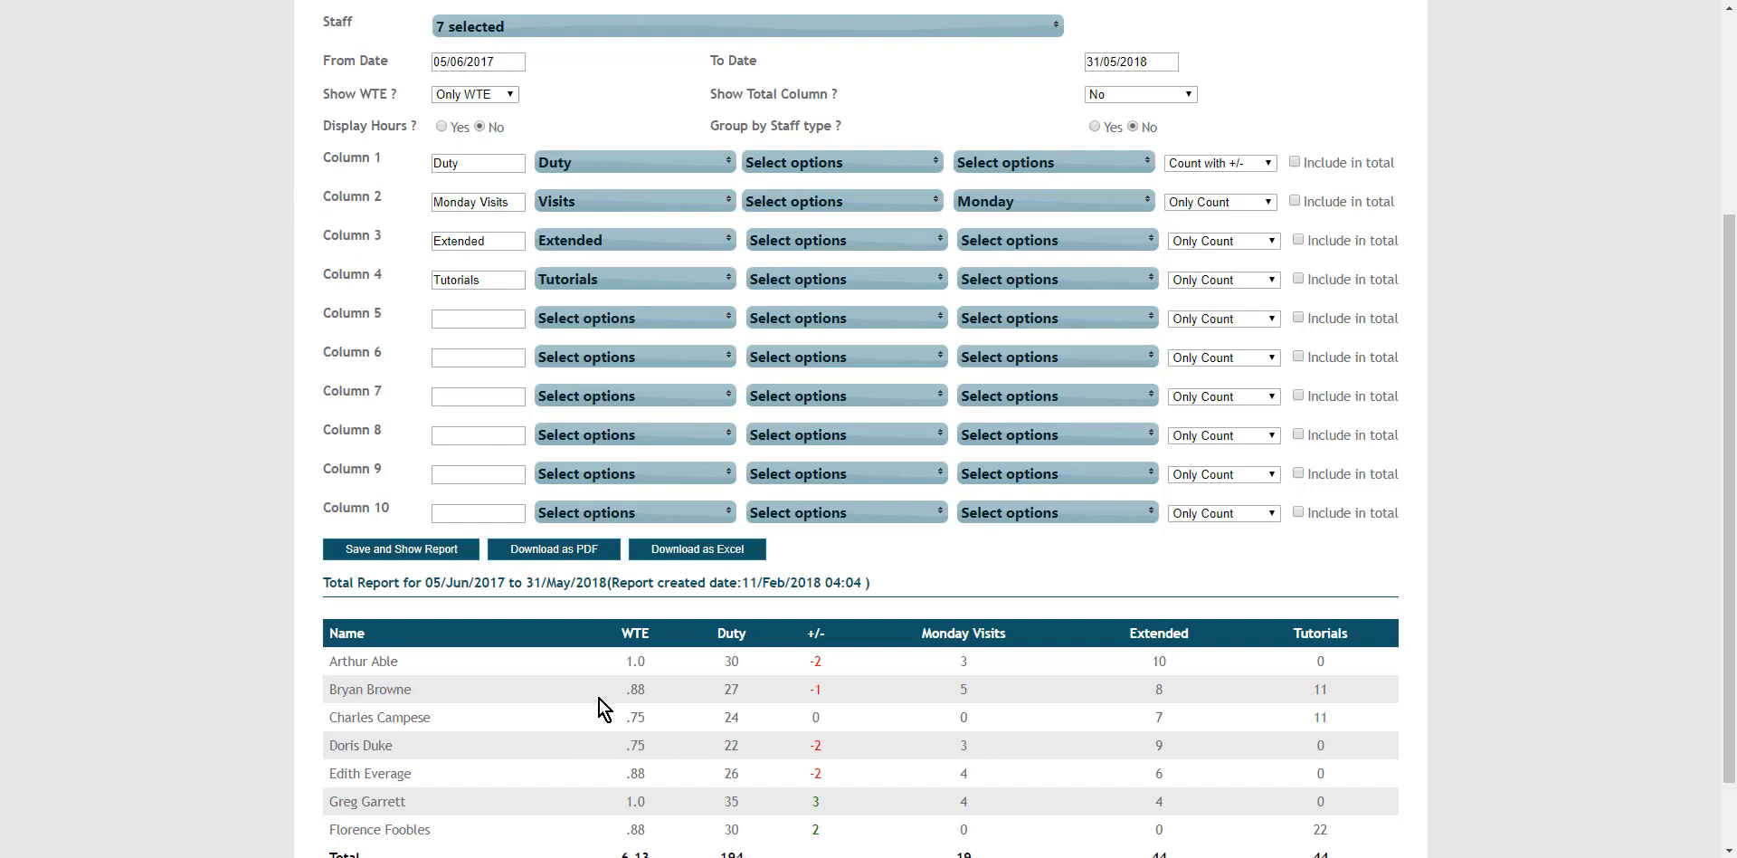
scroll(601, 695, "down", 1)
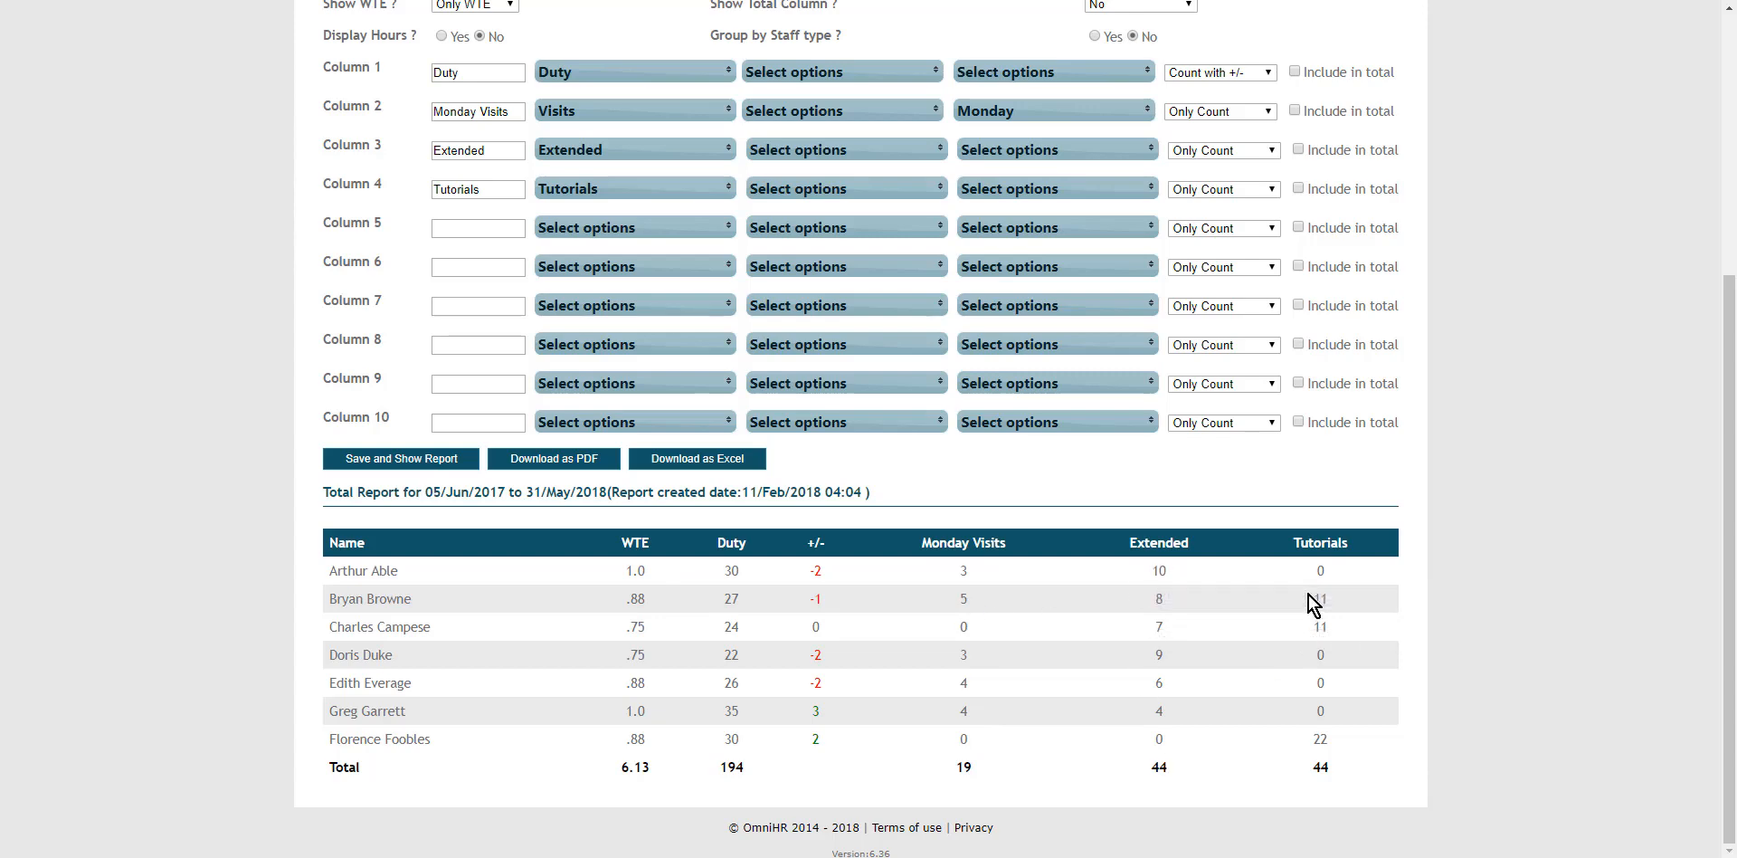
scroll(1021, 703, "up", 4)
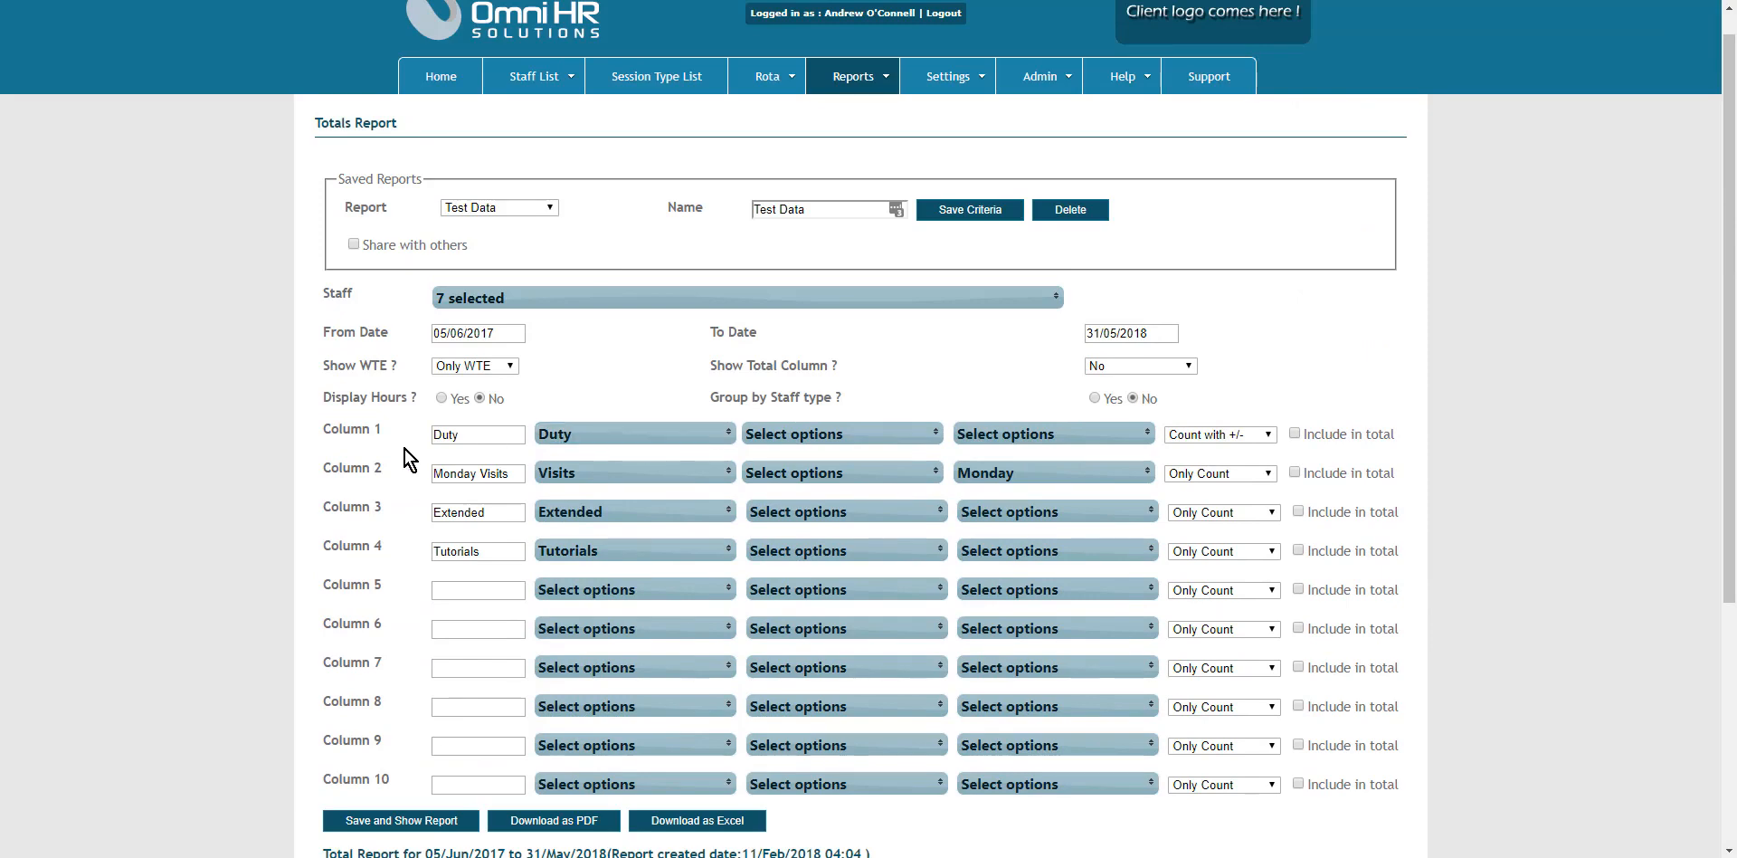
Look through the session types selectable for Column 1 of the totals report, leaving Duty selected
left_click(634, 434)
scroll(637, 437, "down", 4)
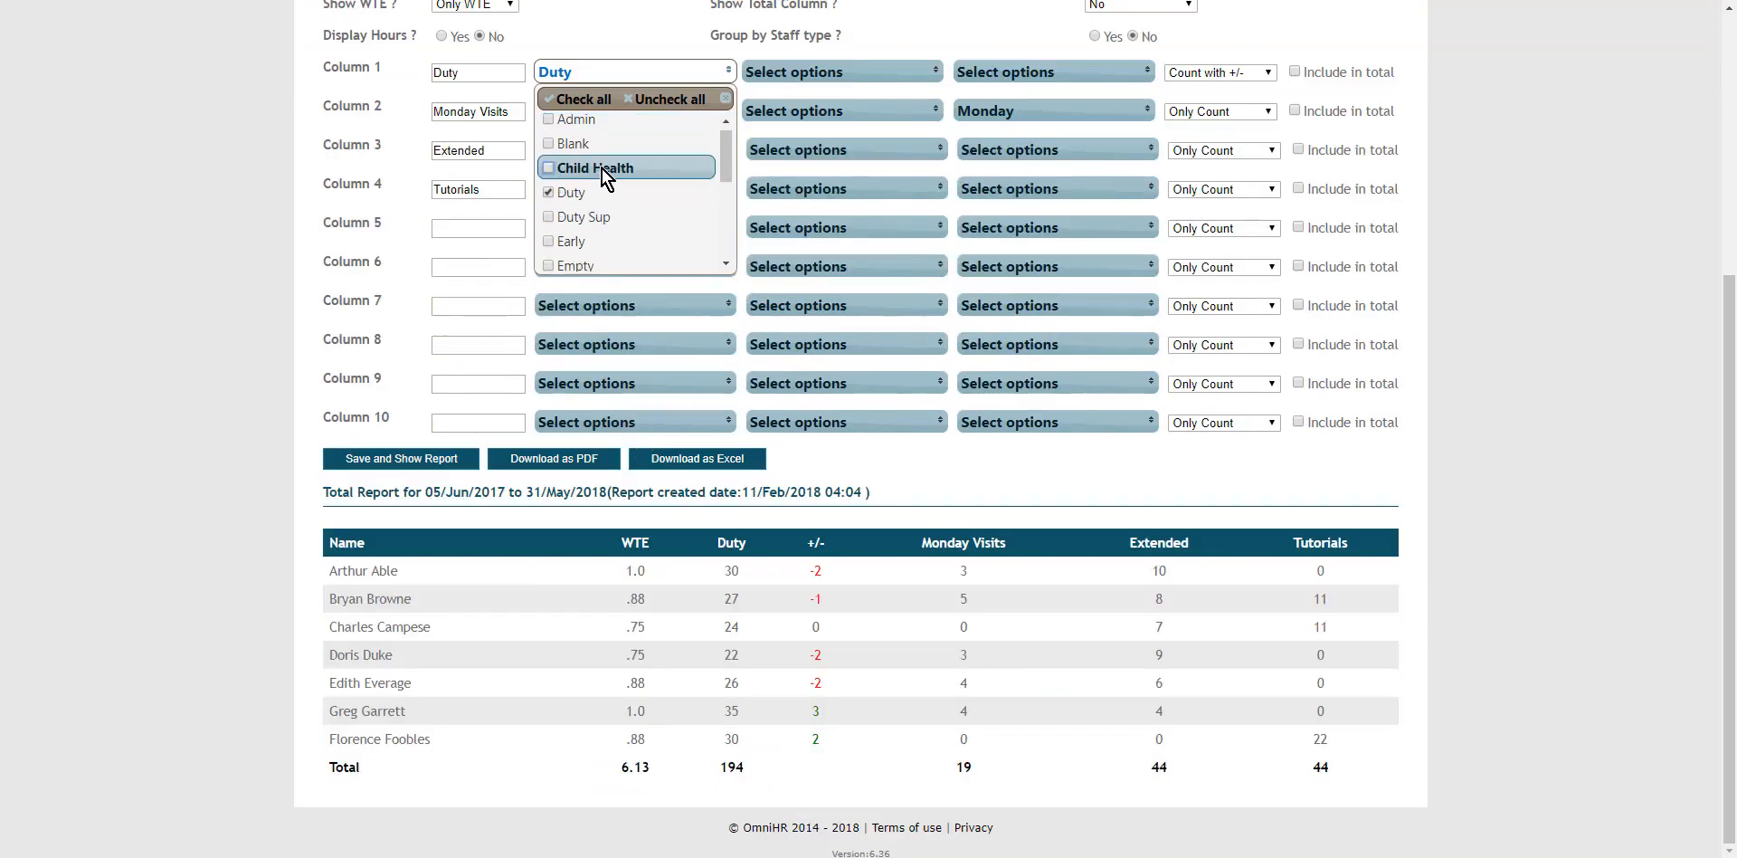
left_click(624, 50)
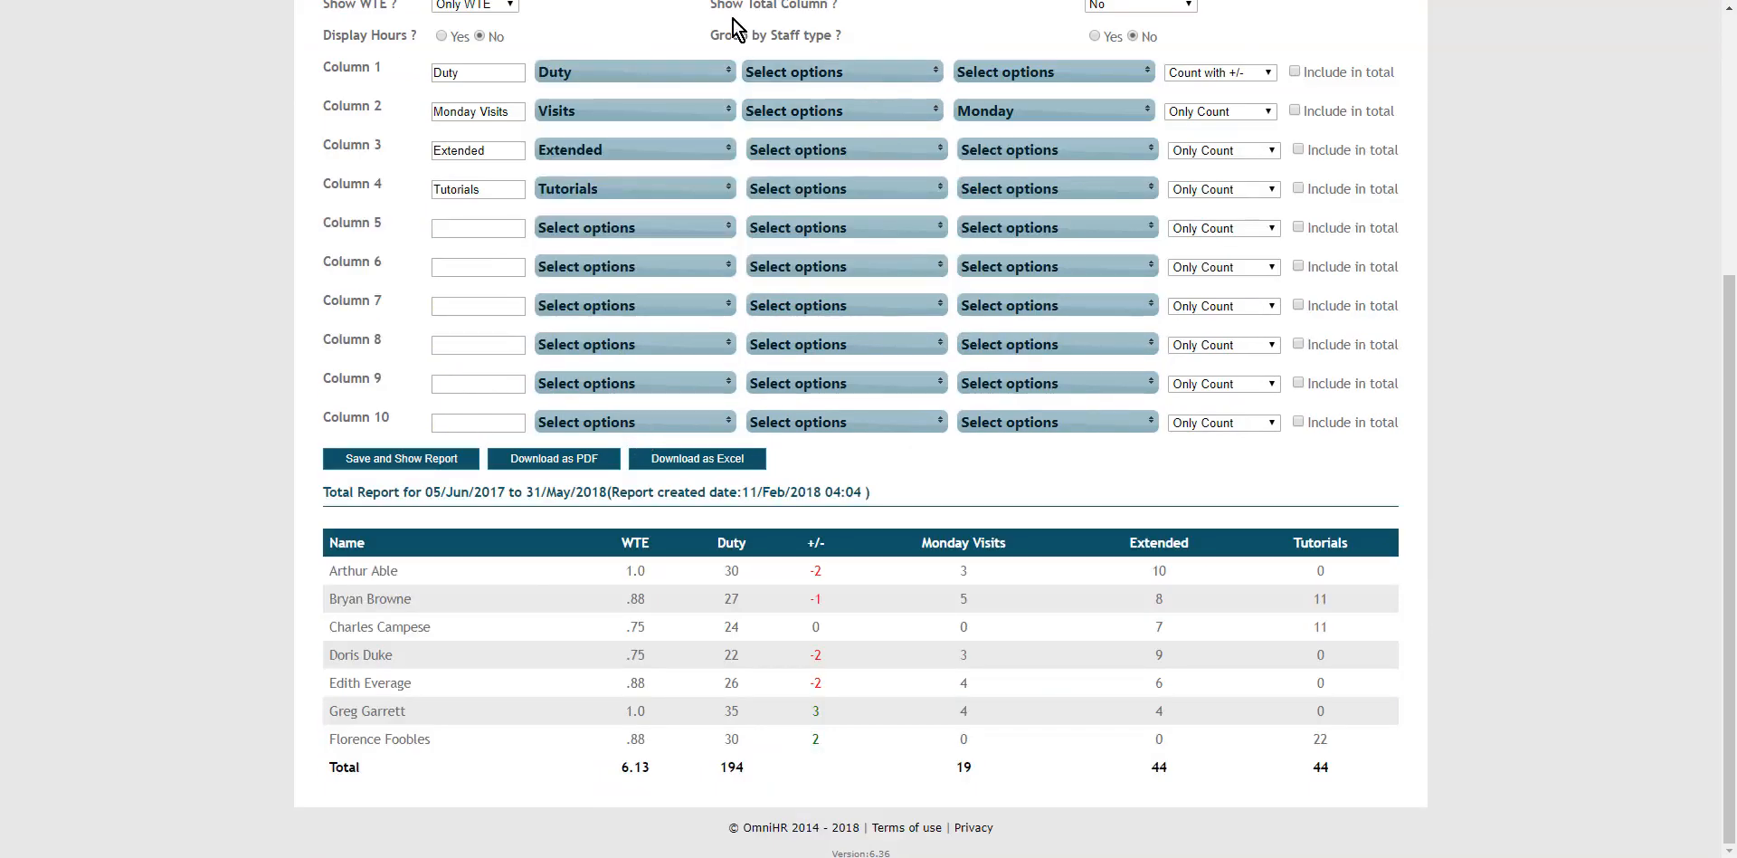
scroll(644, 36, "up", 2)
scroll(943, 202, "up", 2)
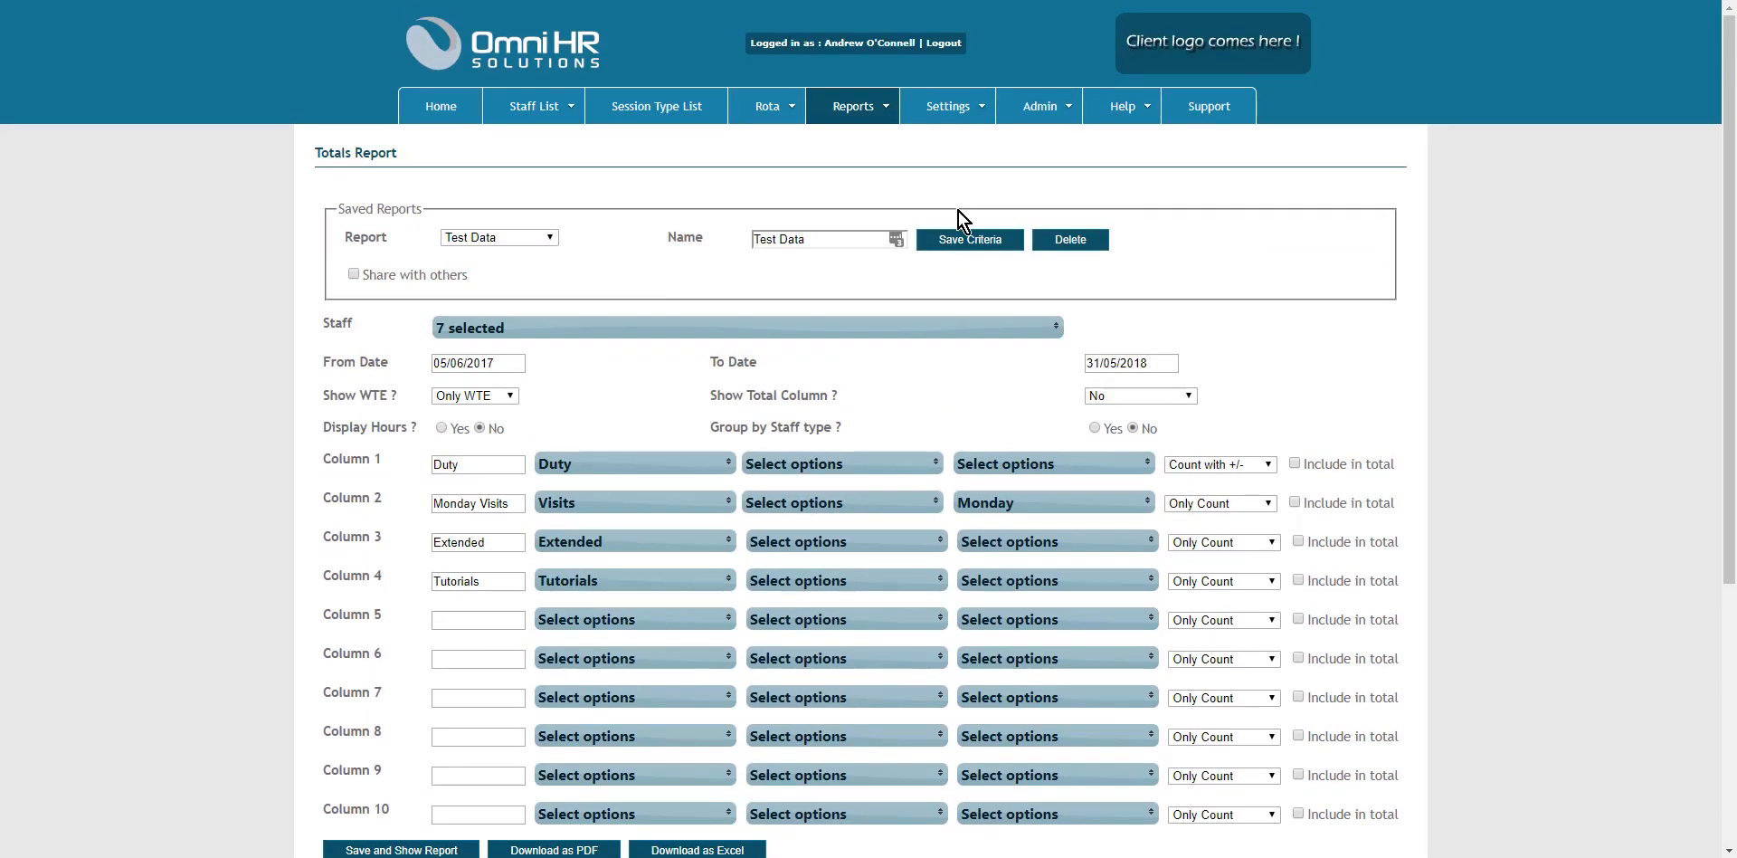
Compare the totals report's column criteria with the resulting totals table
scroll(1427, 344, "down", 4)
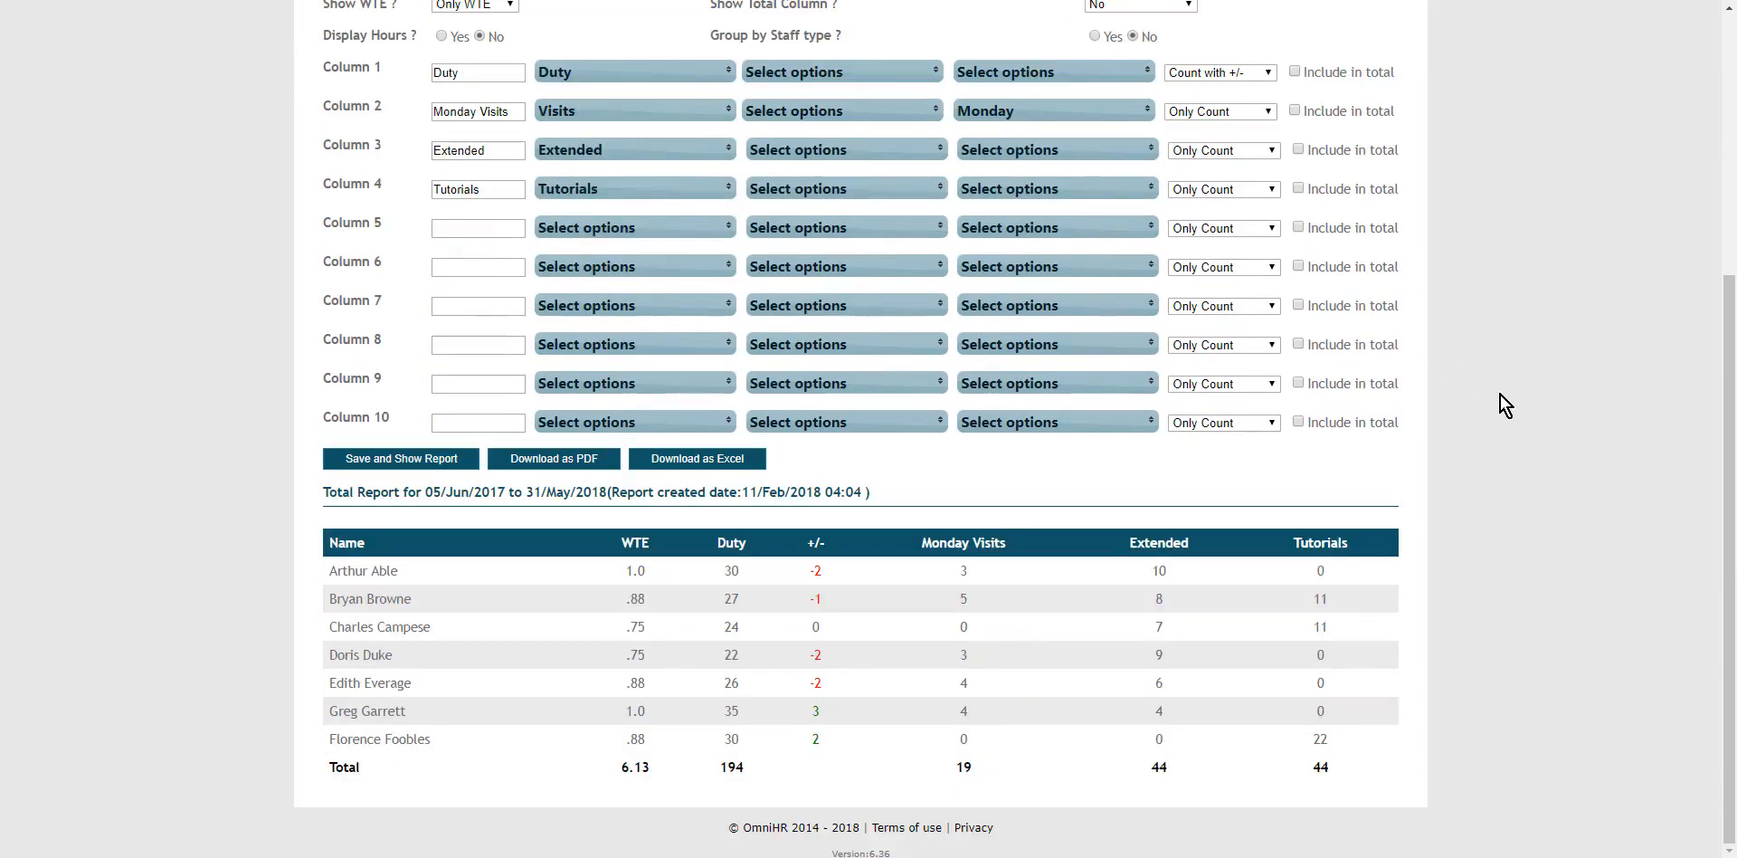
scroll(1510, 437, "up", 4)
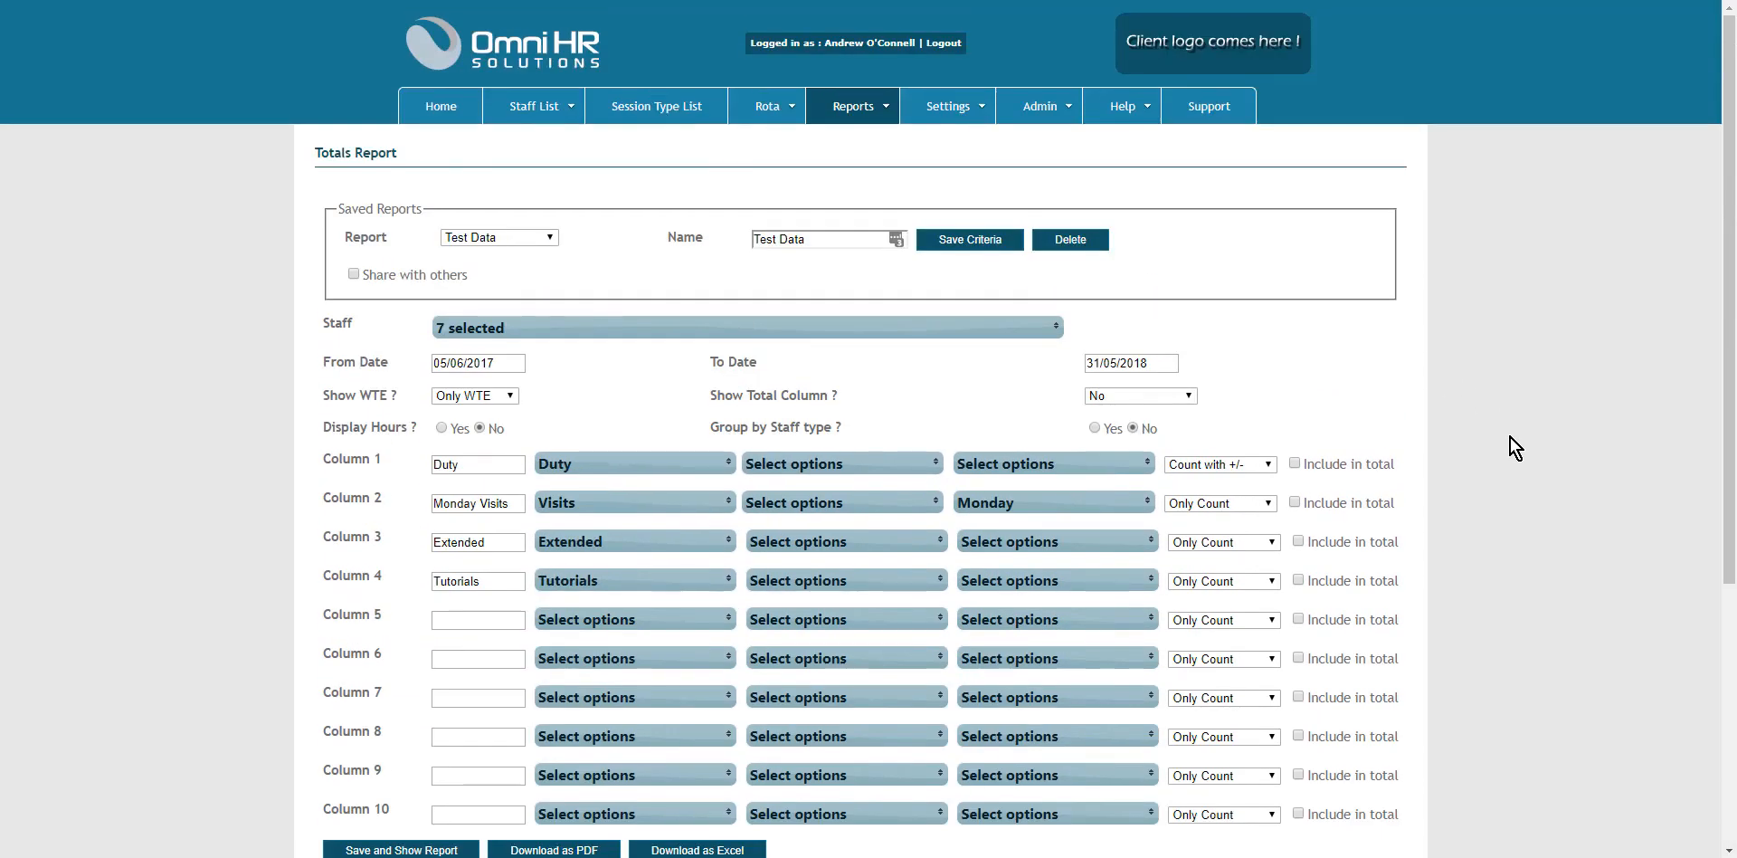
scroll(1510, 438, "down", 4)
scroll(1511, 438, "up", 4)
scroll(1439, 469, "down", 5)
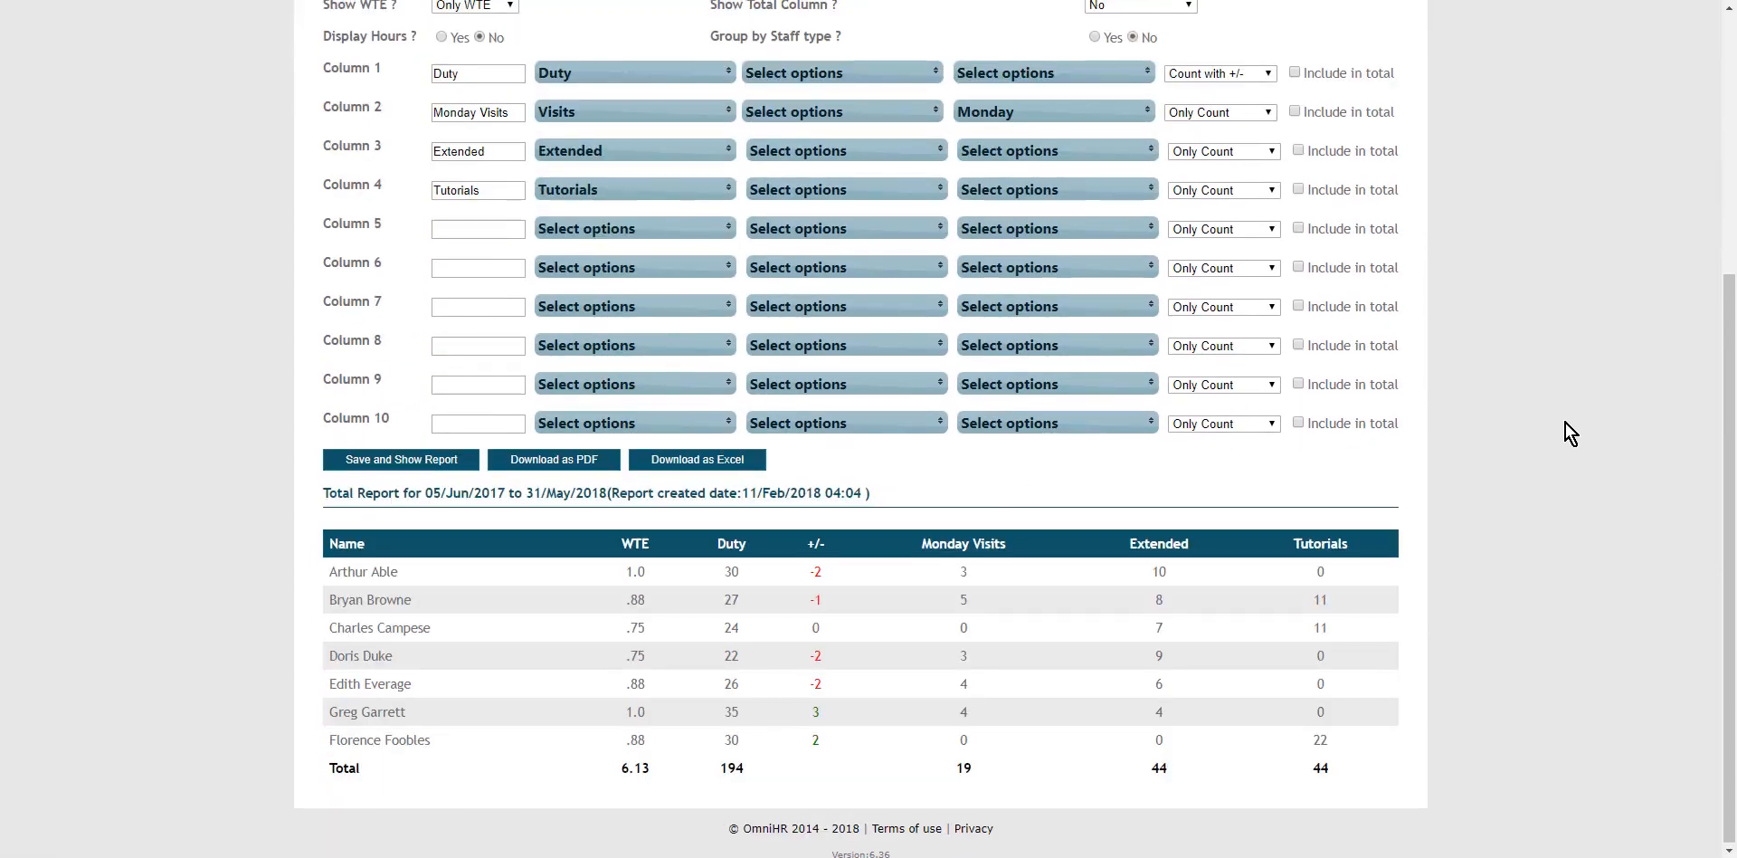
scroll(1565, 425, "up", 4)
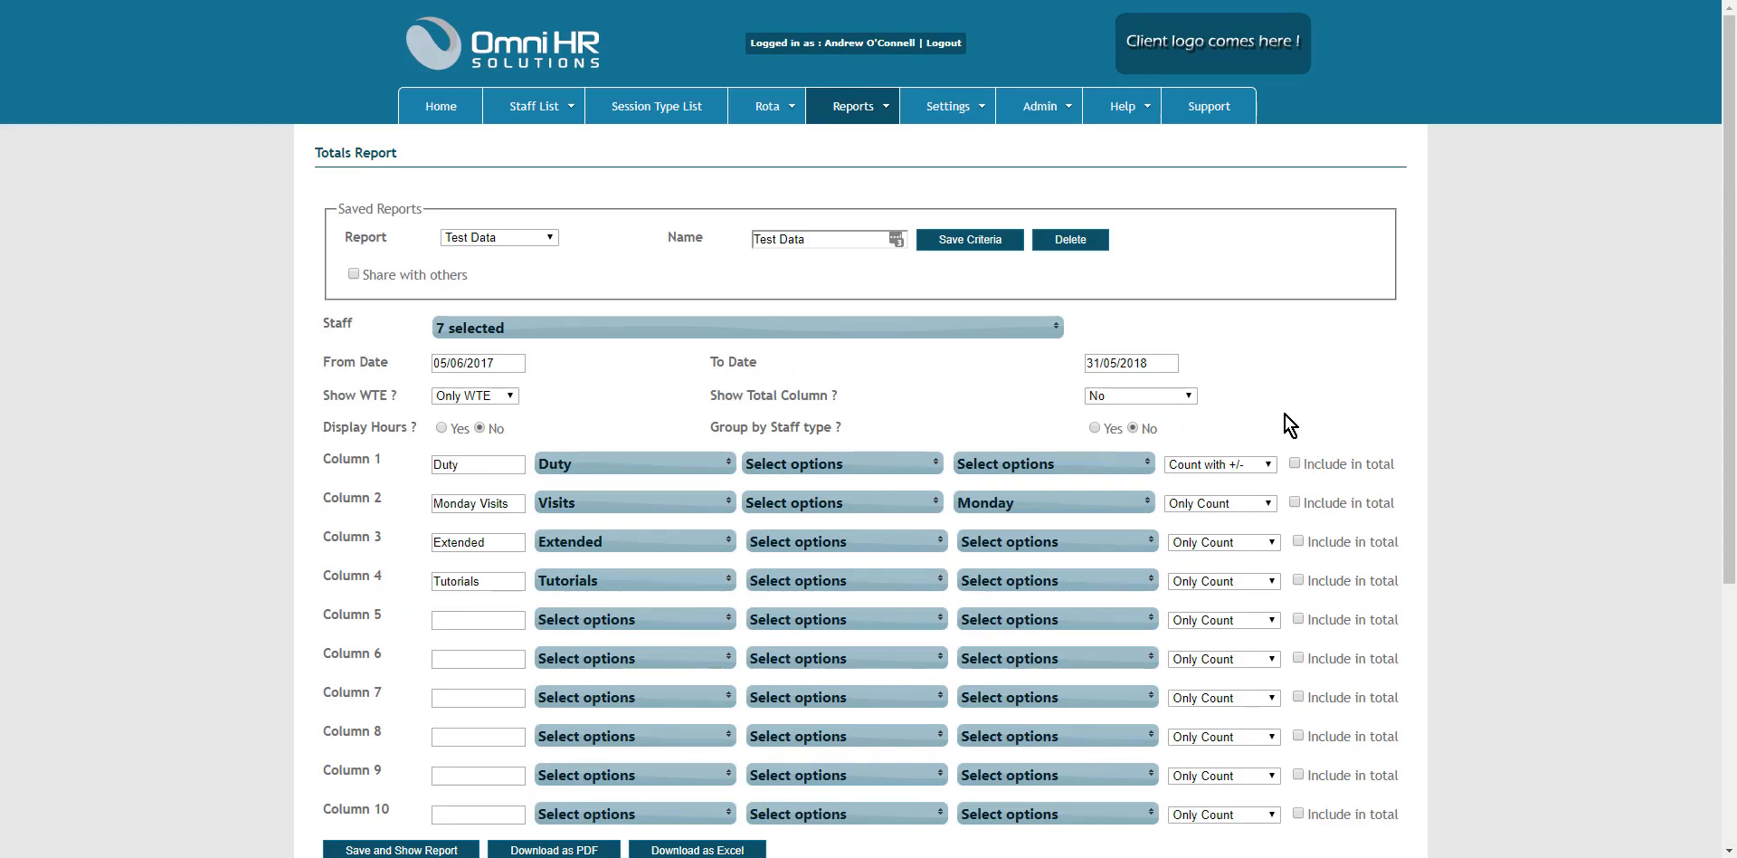
Start a new support ticket in the Rule Changes category
left_click(1204, 112)
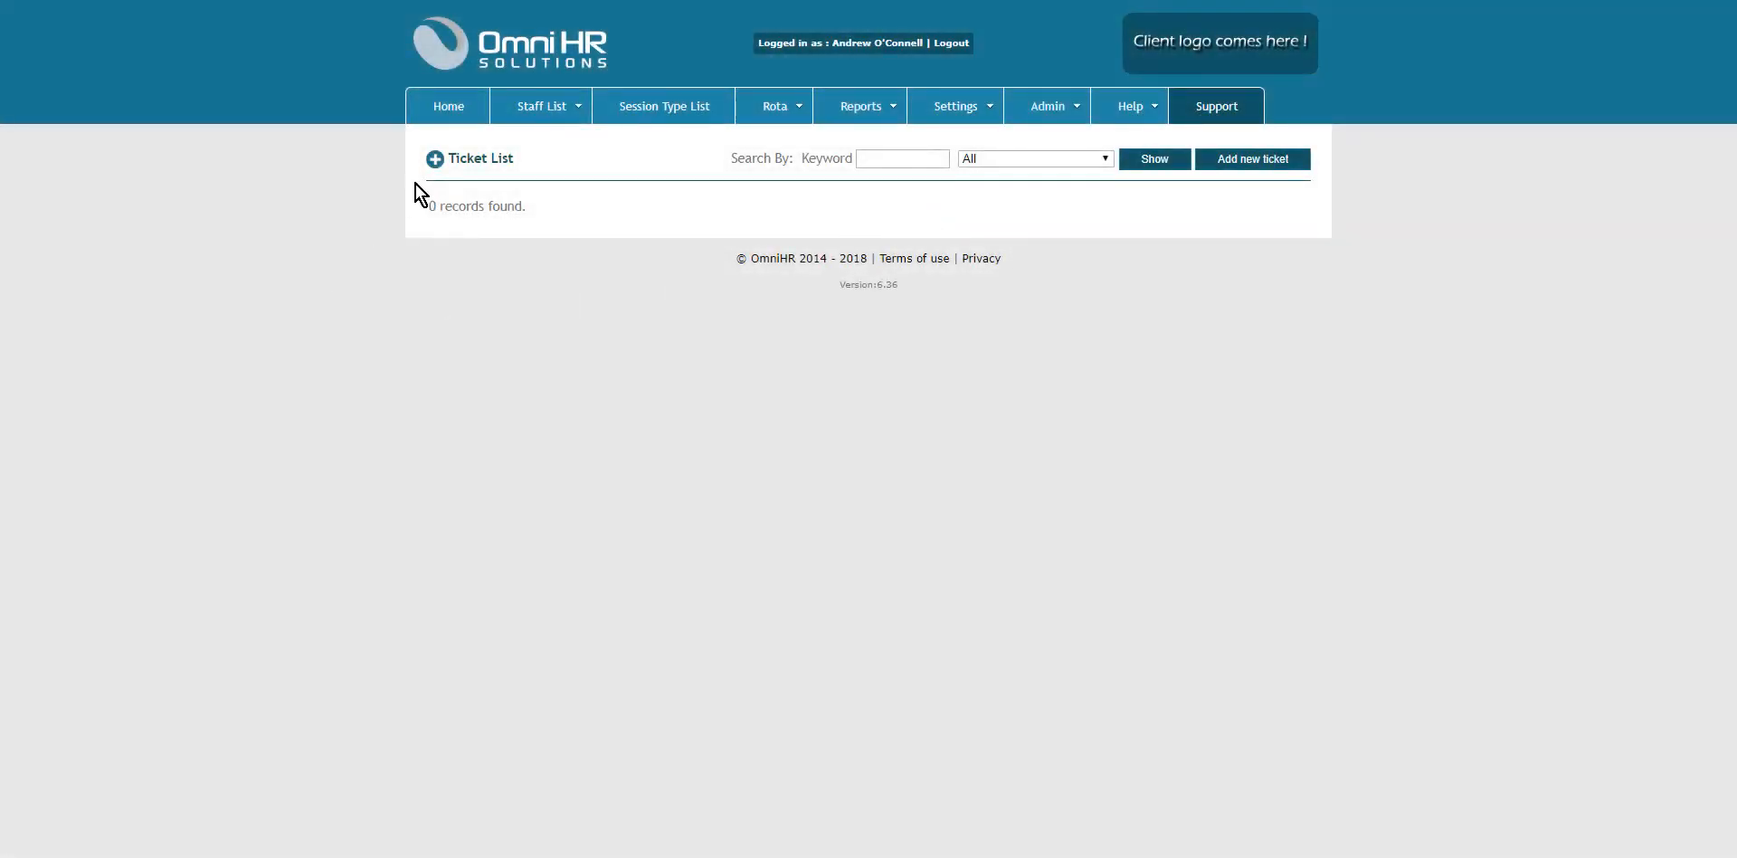
left_click(436, 161)
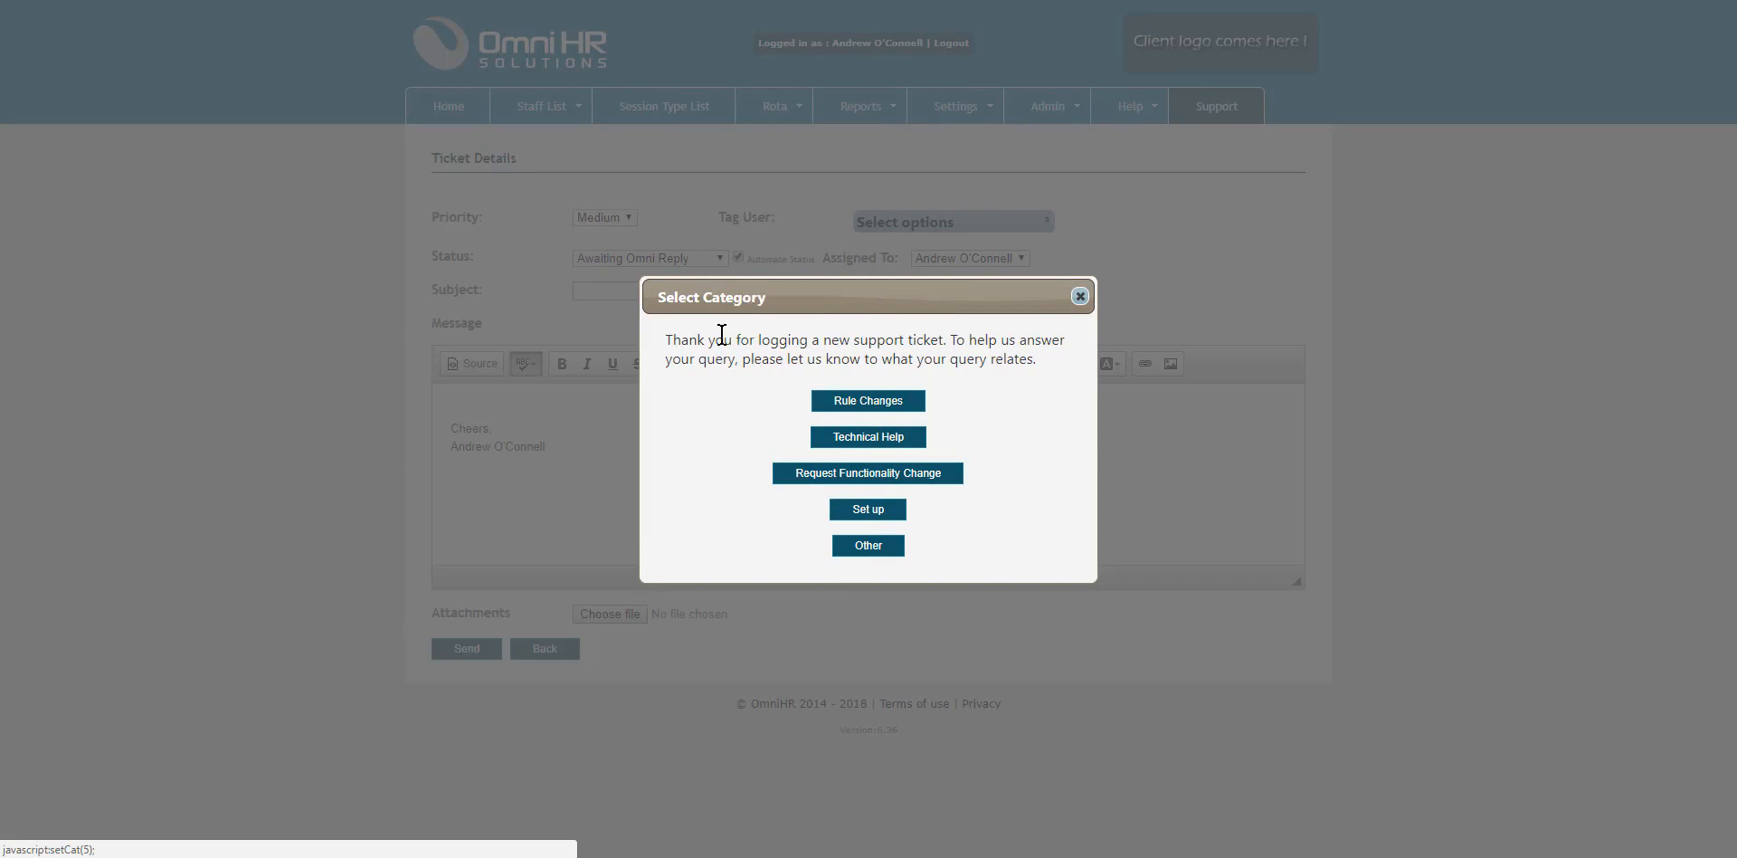
left_click(867, 400)
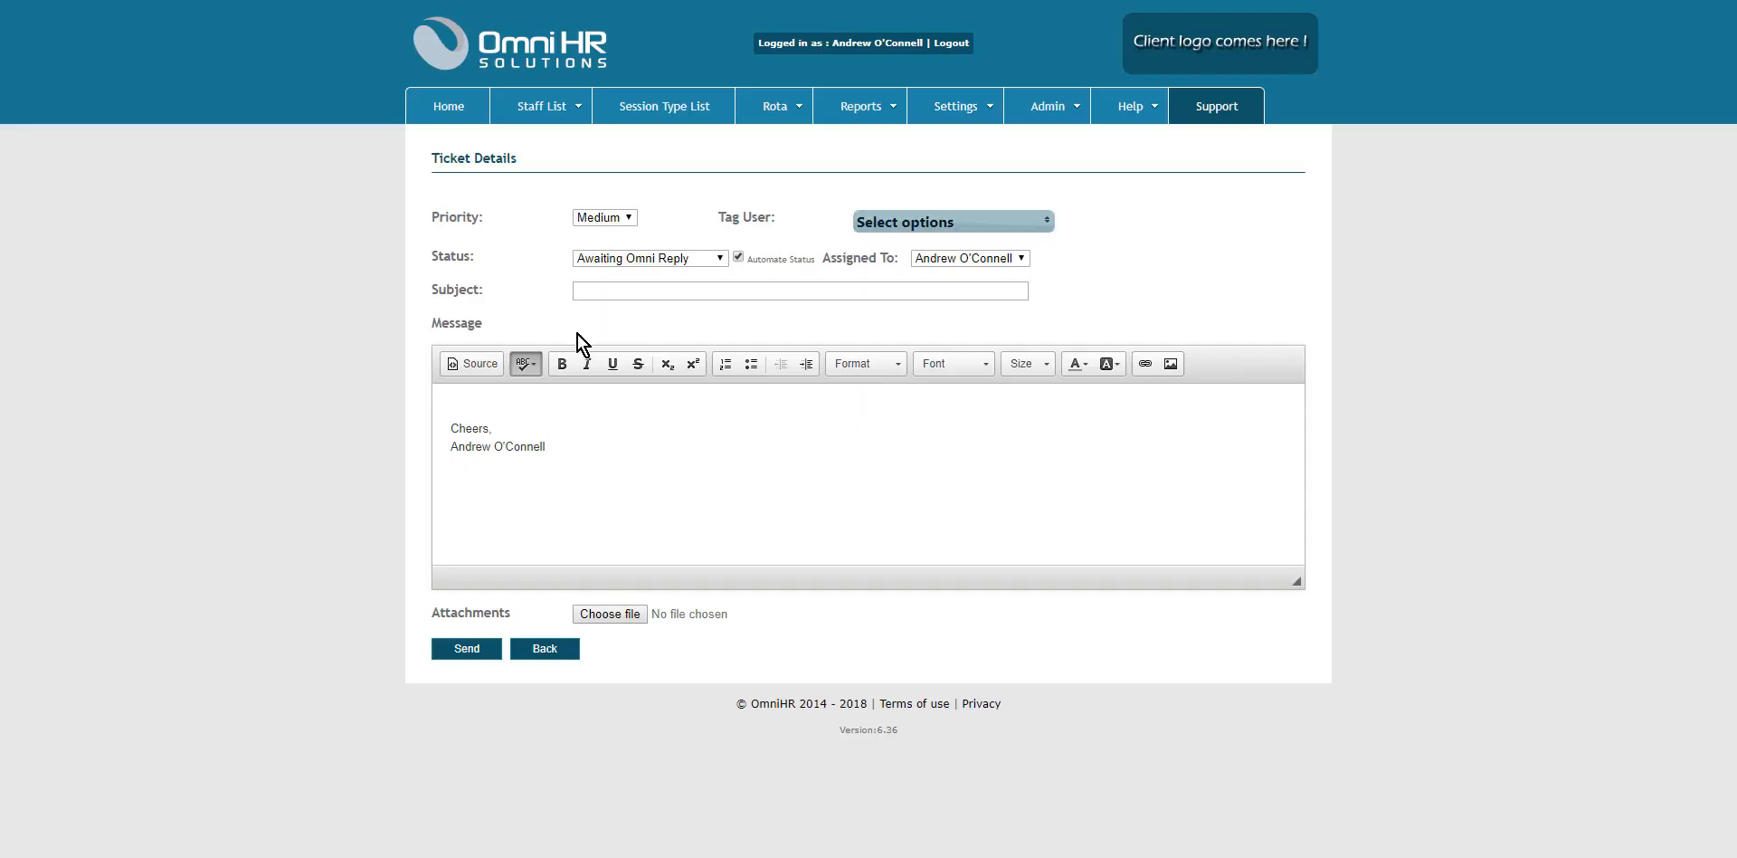
Give the support ticket the subject "New doctor starting in March"
left_click(602, 290)
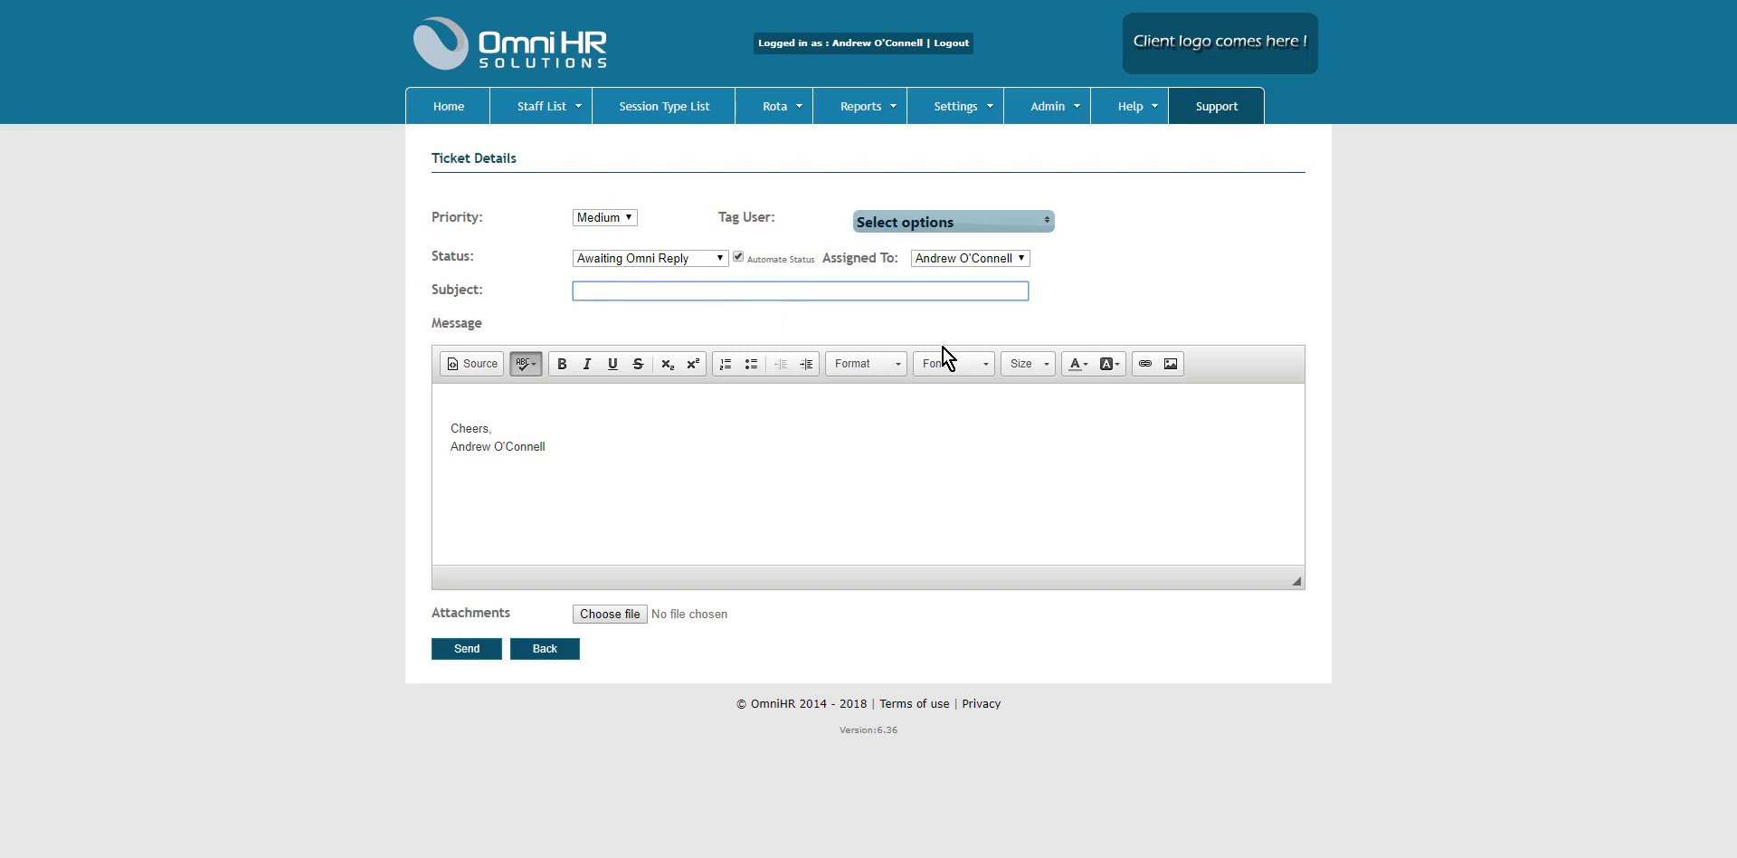
type("New doctor startinmg")
key("Right")
key("Right")
key("BackSpace")
key("Right")
key("Right")
type("in March")
Begin the ticket message above the sign-off with the new doctor's title and surname
left_click(519, 397)
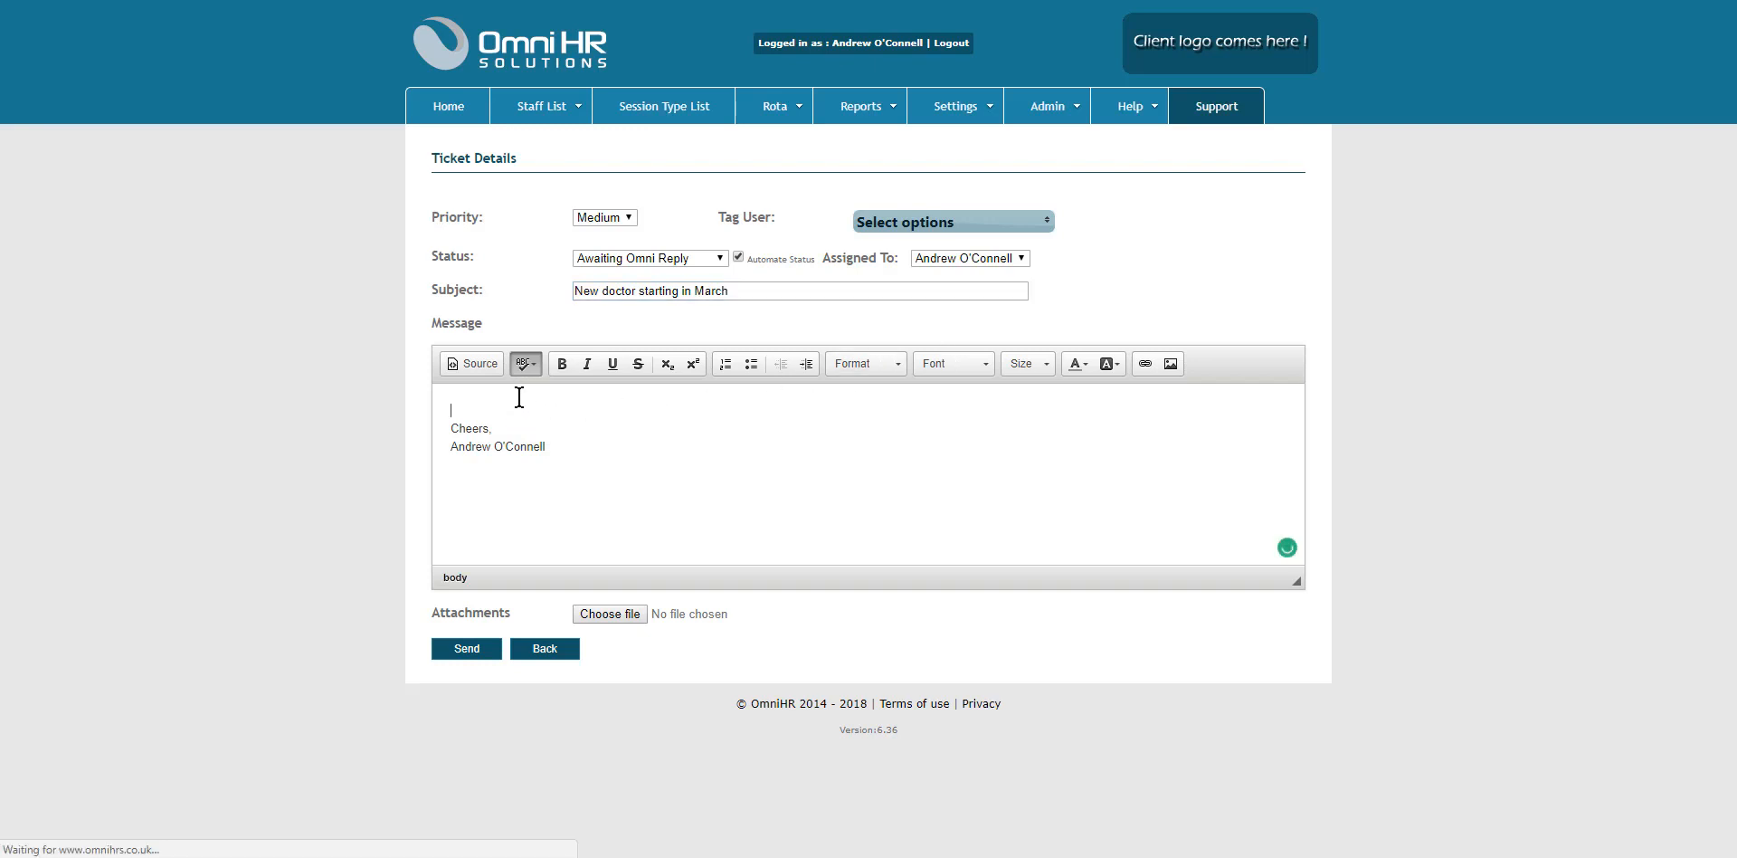
type("D")
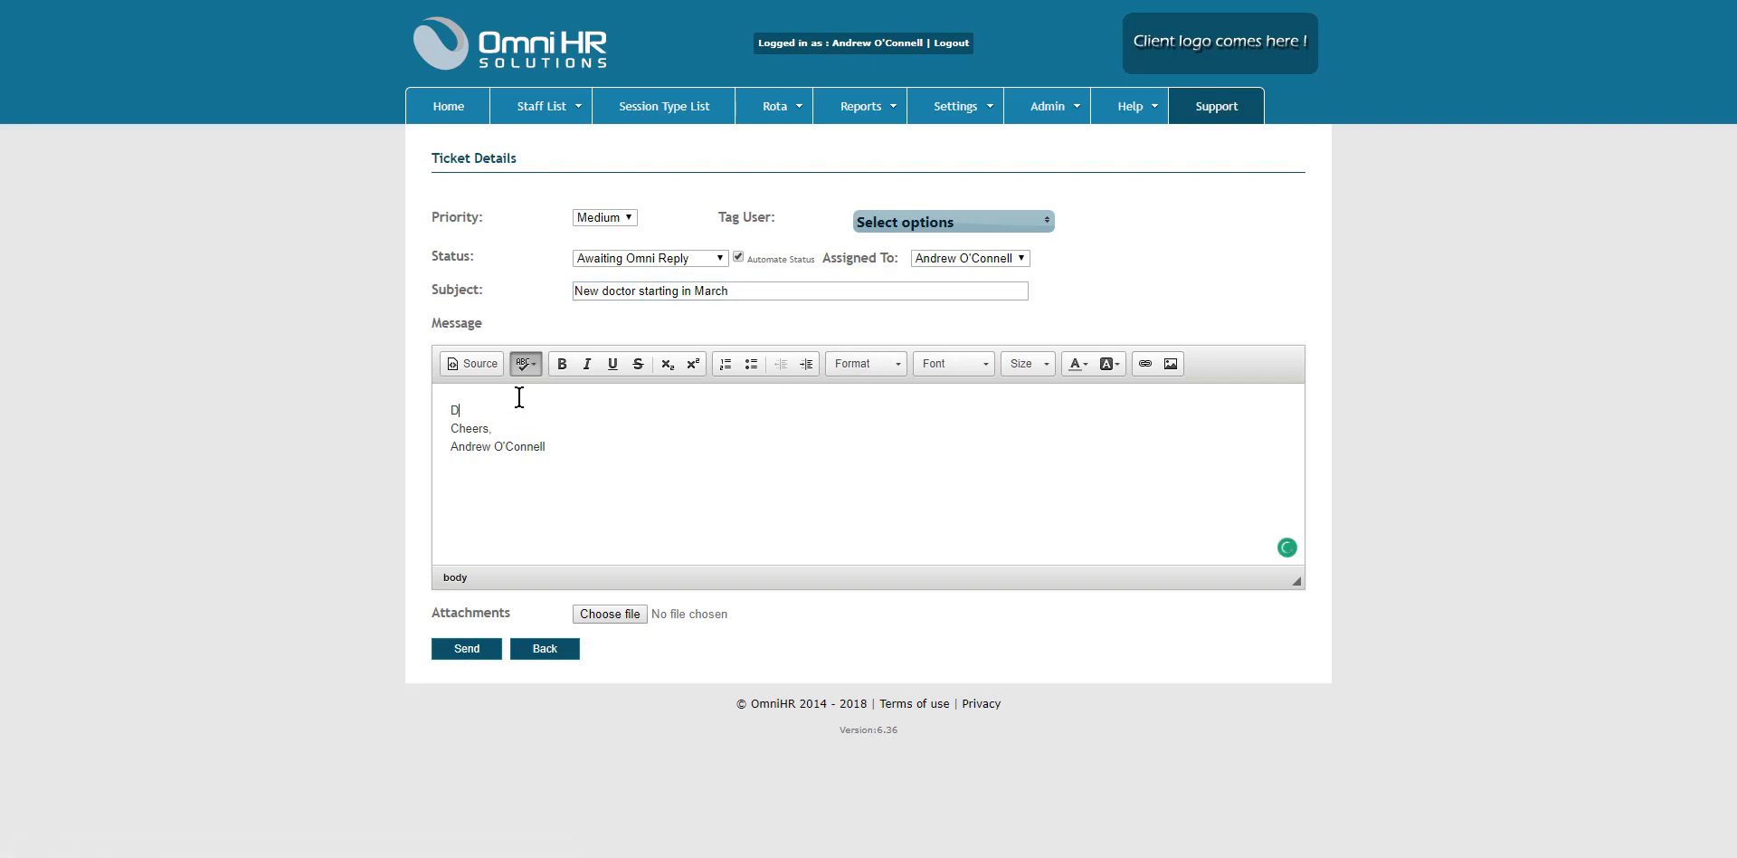
type("r Smith")
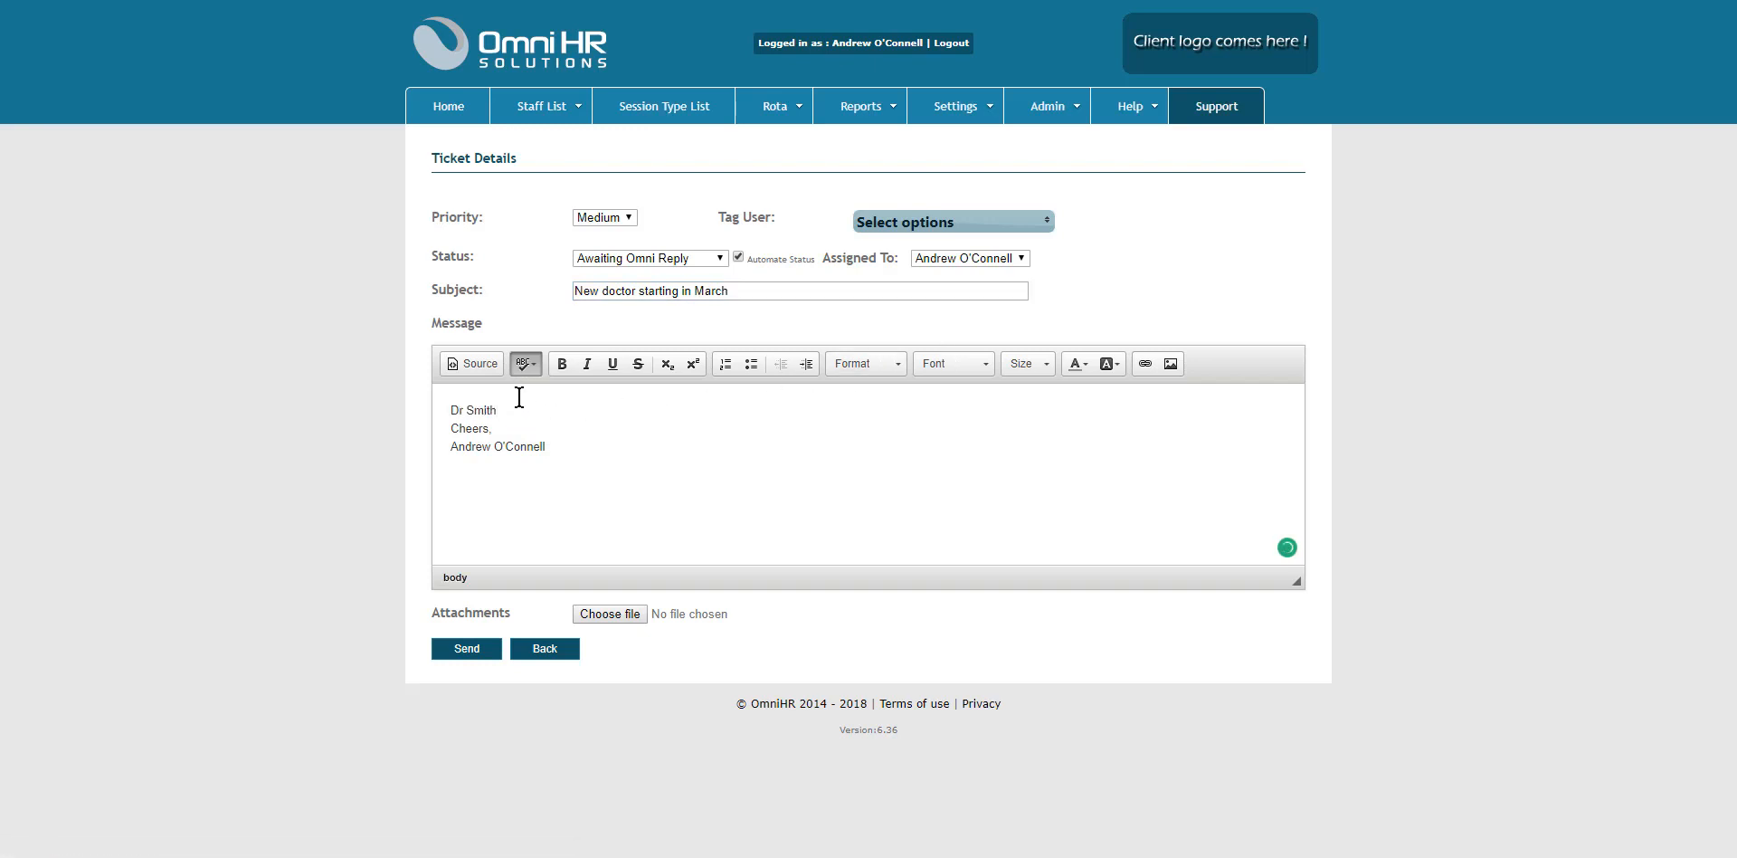